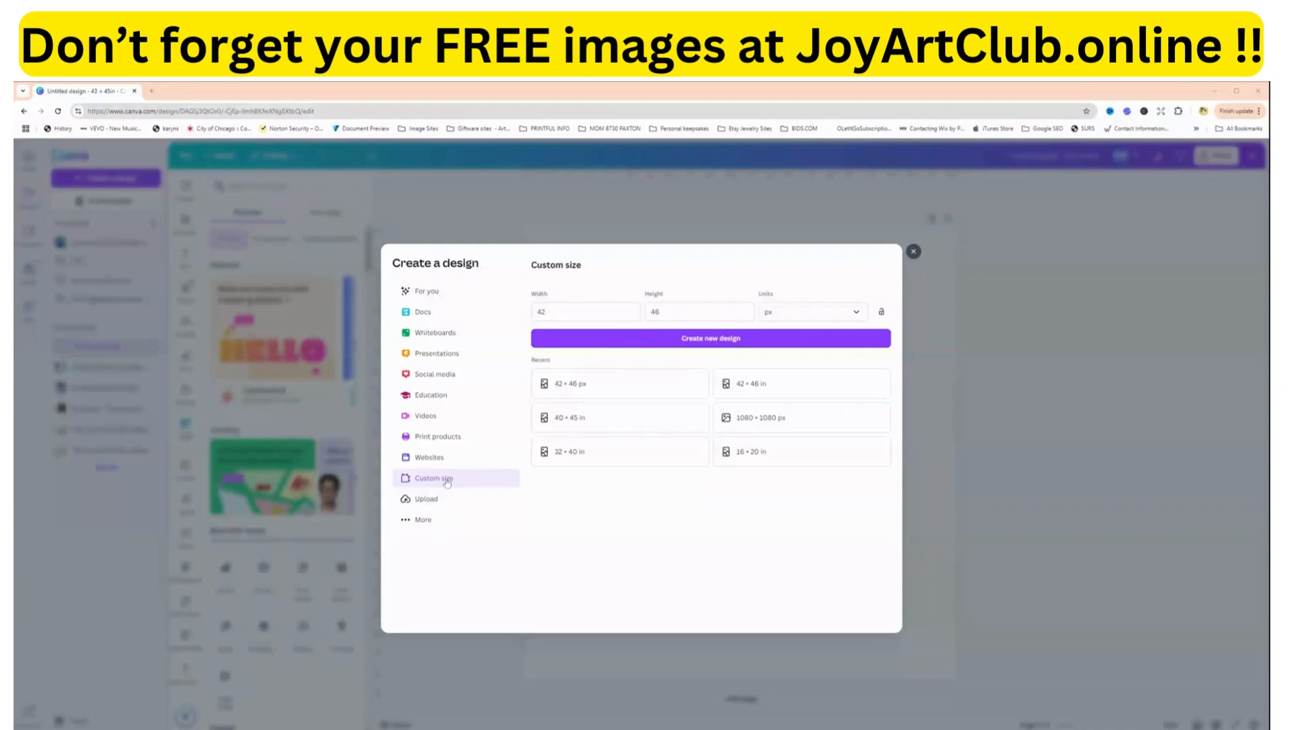
# Set the custom design size to inches, 43 wide by 46 high.
pyautogui.click(799, 319)
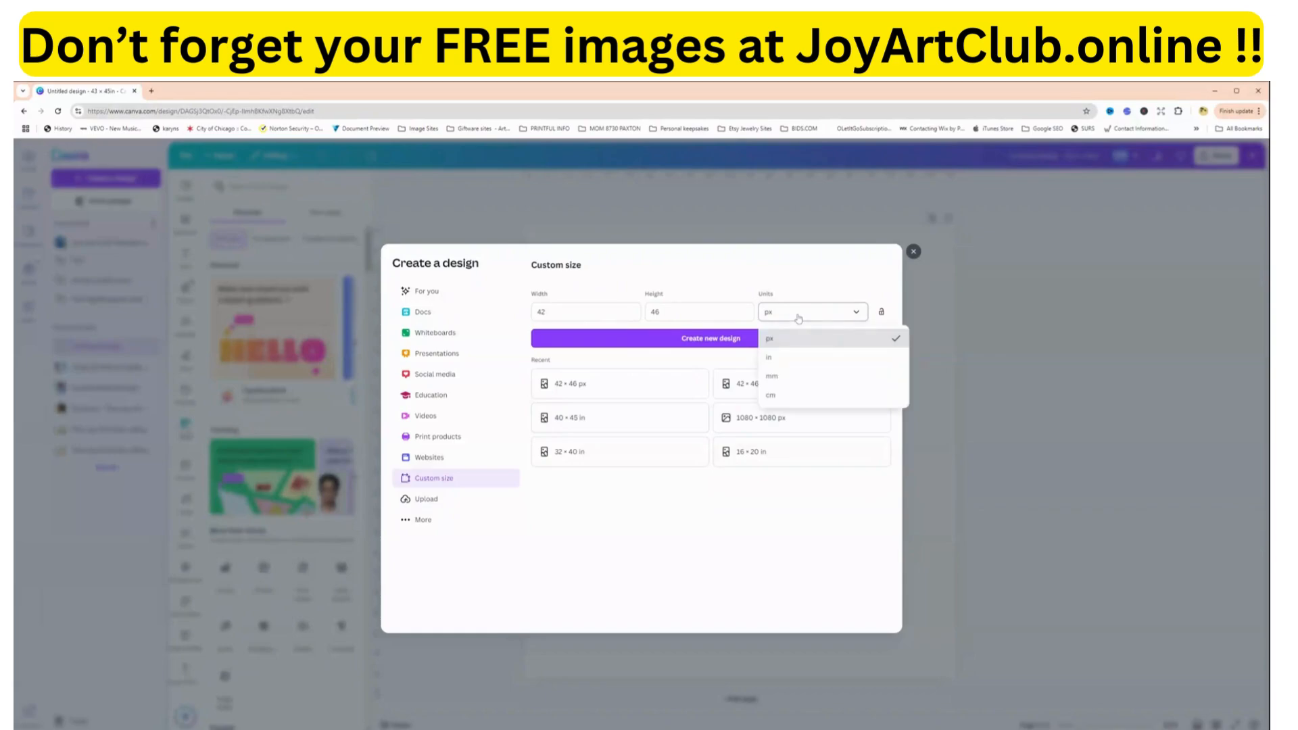
pyautogui.click(776, 364)
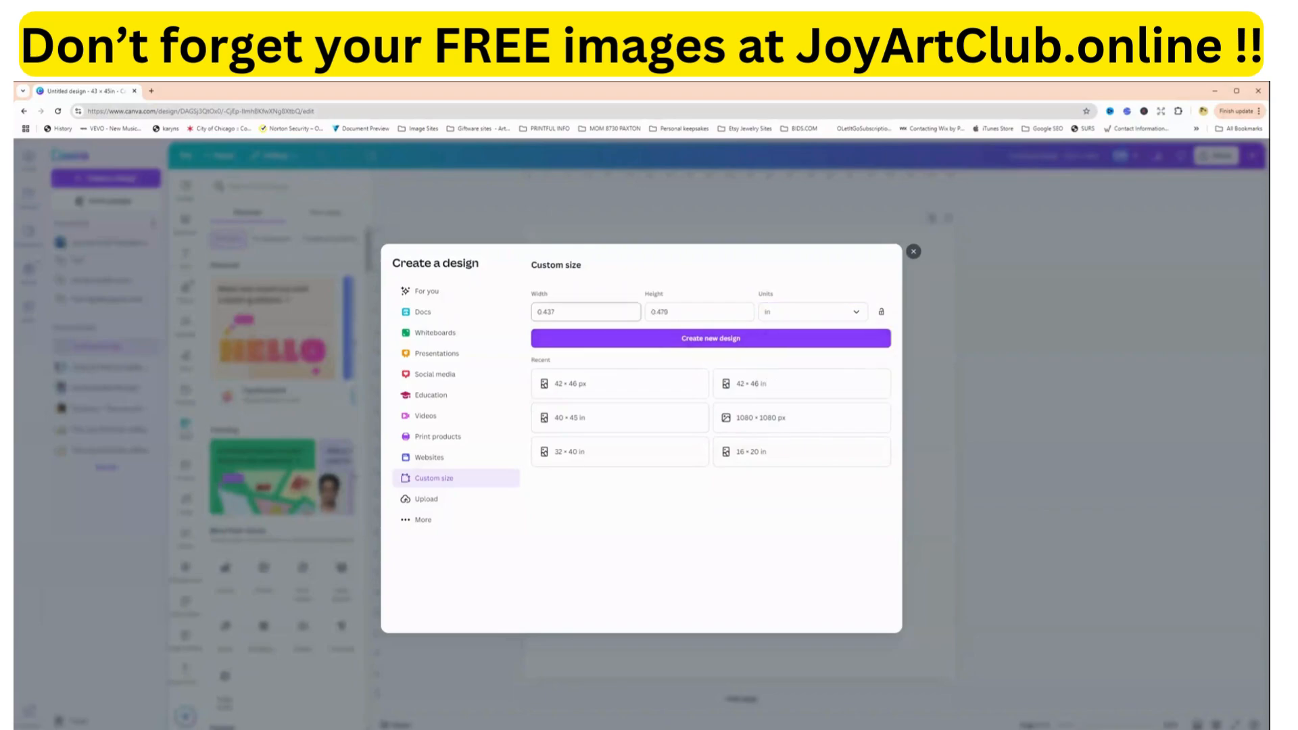
pyautogui.click(553, 312)
pyautogui.moveTo(547, 312); pyautogui.dragTo(530, 314)
pyautogui.write('42')
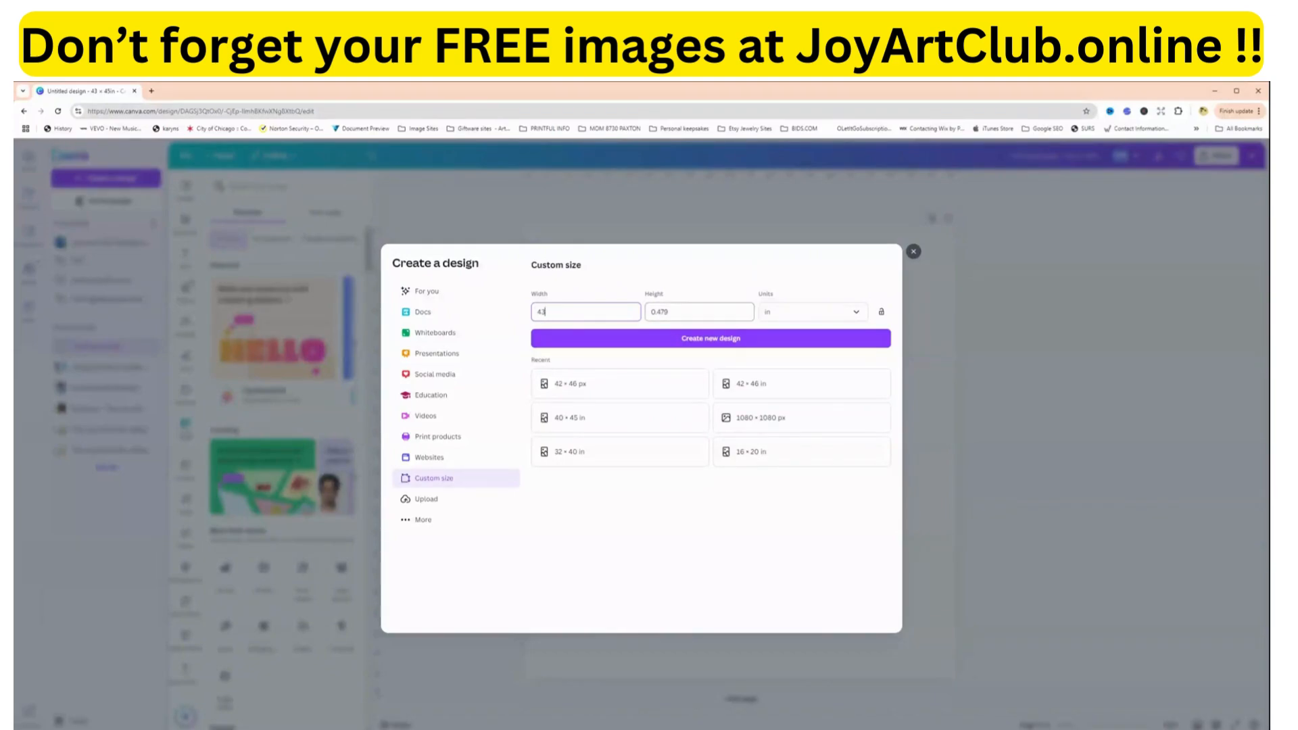
pyautogui.press('Tab')
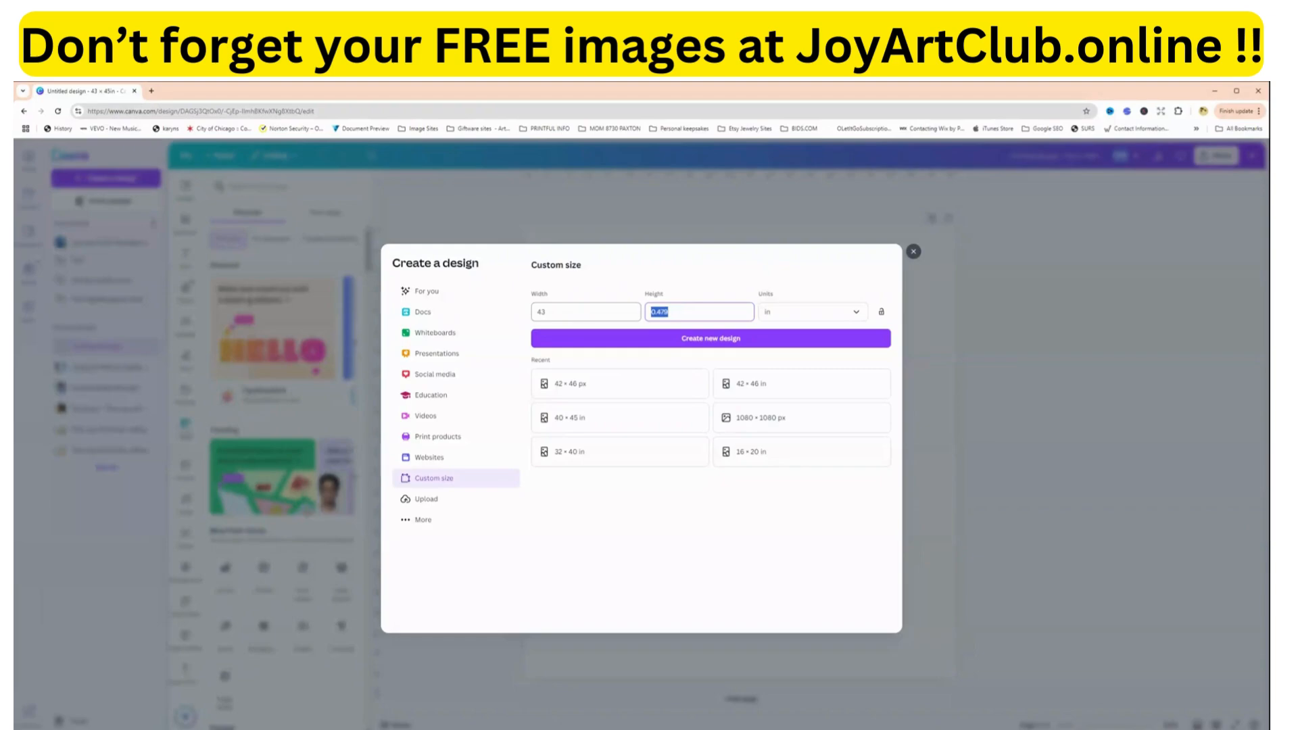
pyautogui.write('46')
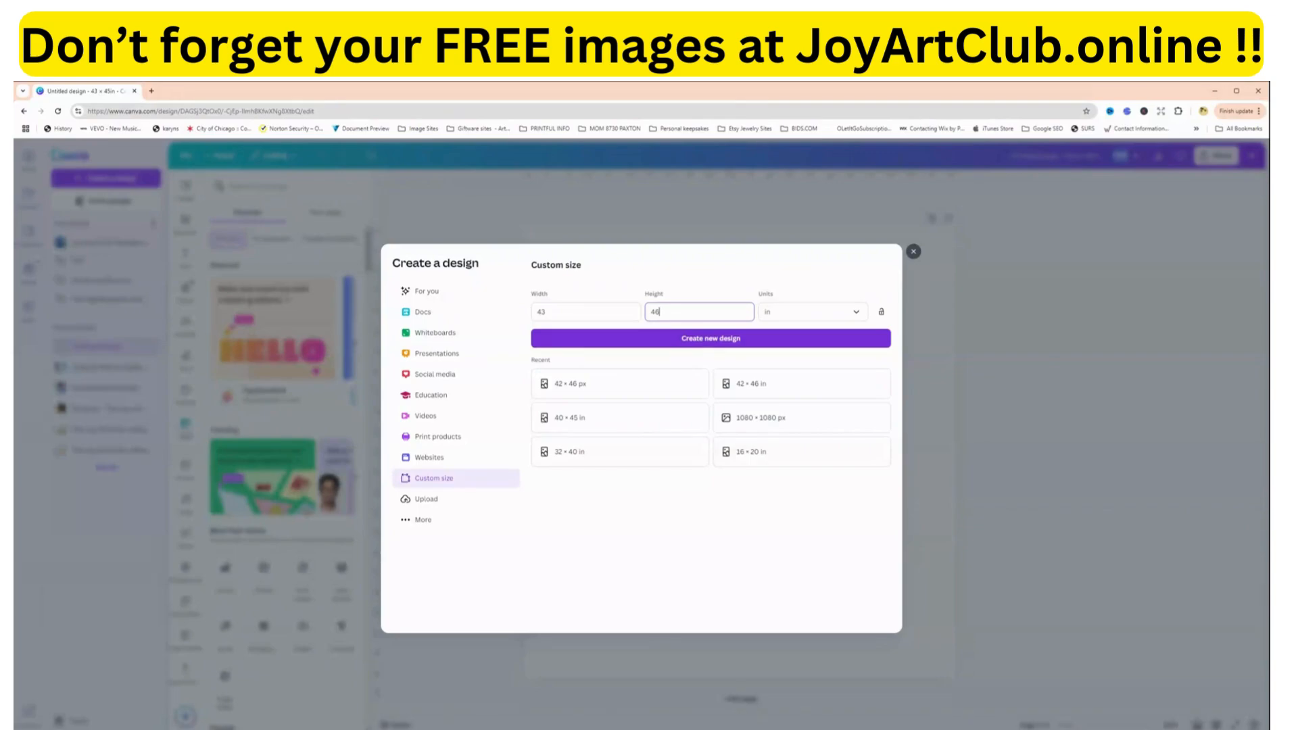
# Change the custom size's width to 46 inches.
pyautogui.hotkey('shift', 'Tab')
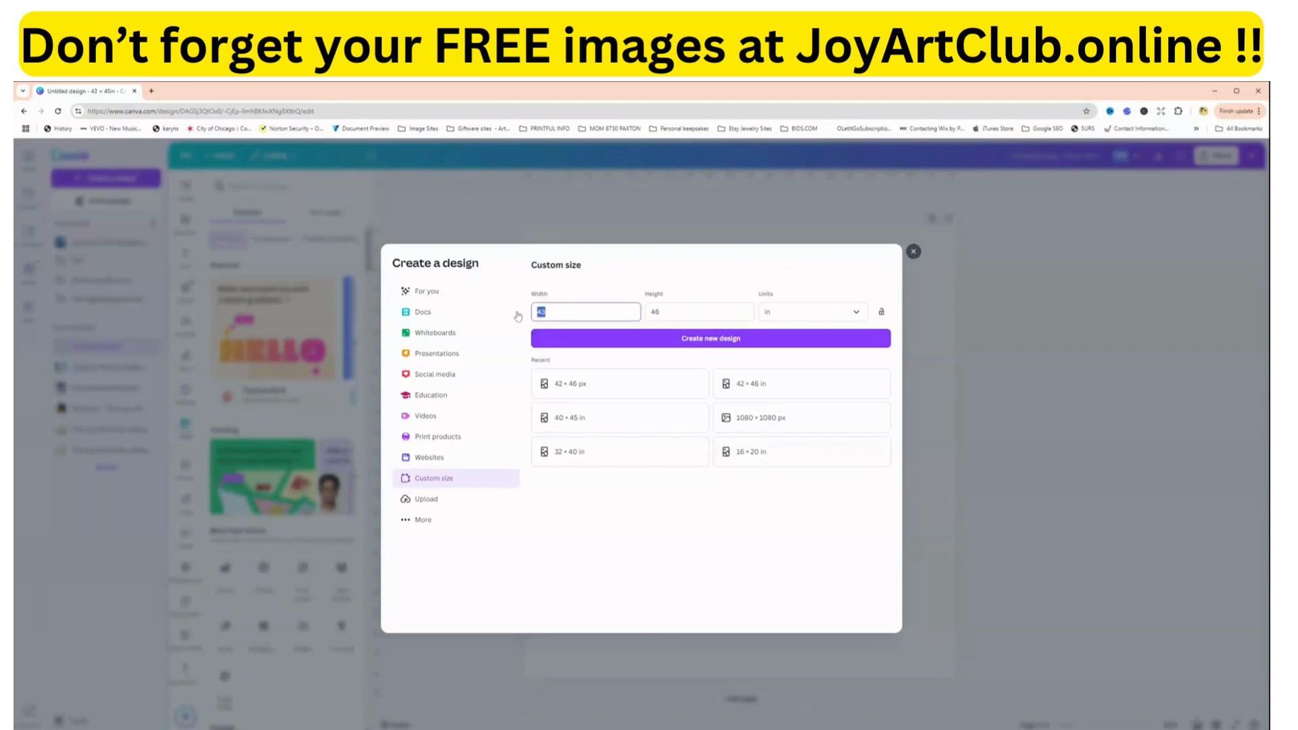
pyautogui.write('46')
pyautogui.press('Tab')
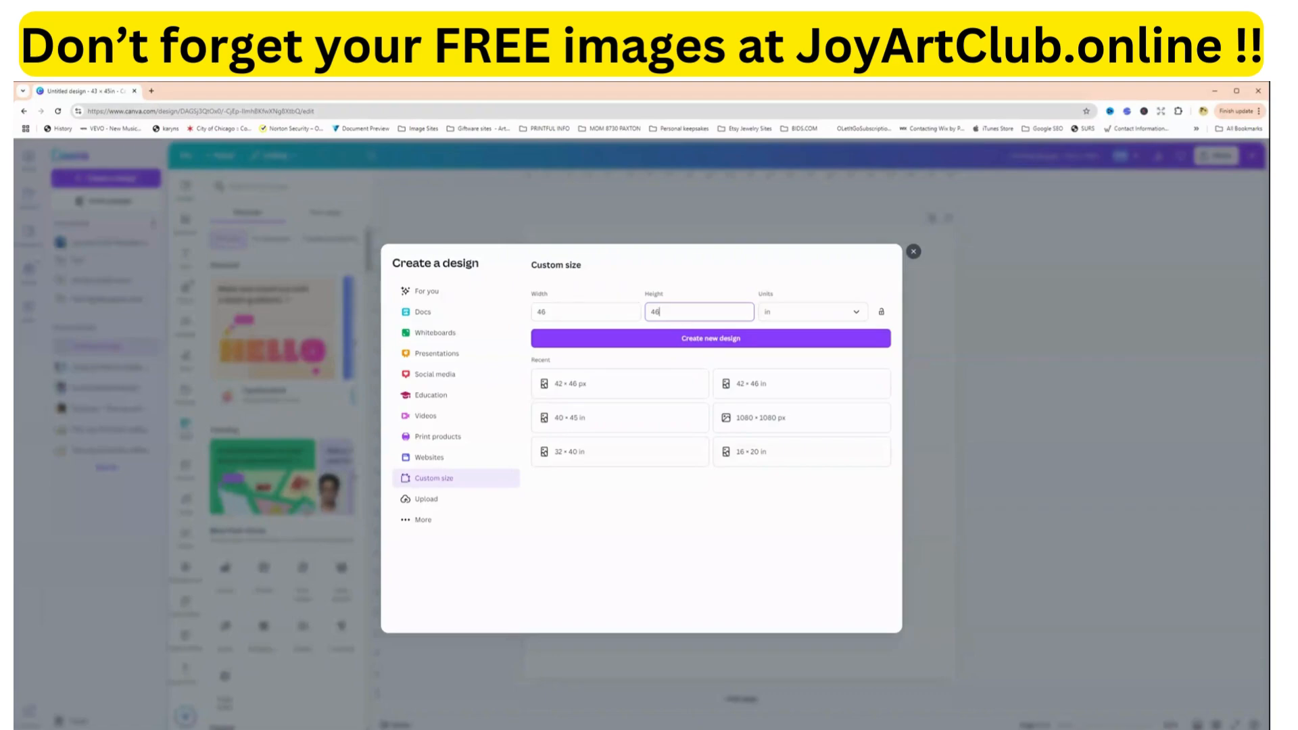
# Try heights of 50, 55 and 60 inches for the custom size.
pyautogui.write('46')
pyautogui.press('BackSpace')
pyautogui.press('BackSpace')
pyautogui.write('50')
pyautogui.moveTo(664, 312); pyautogui.dragTo(634, 312)
pyautogui.write('55')
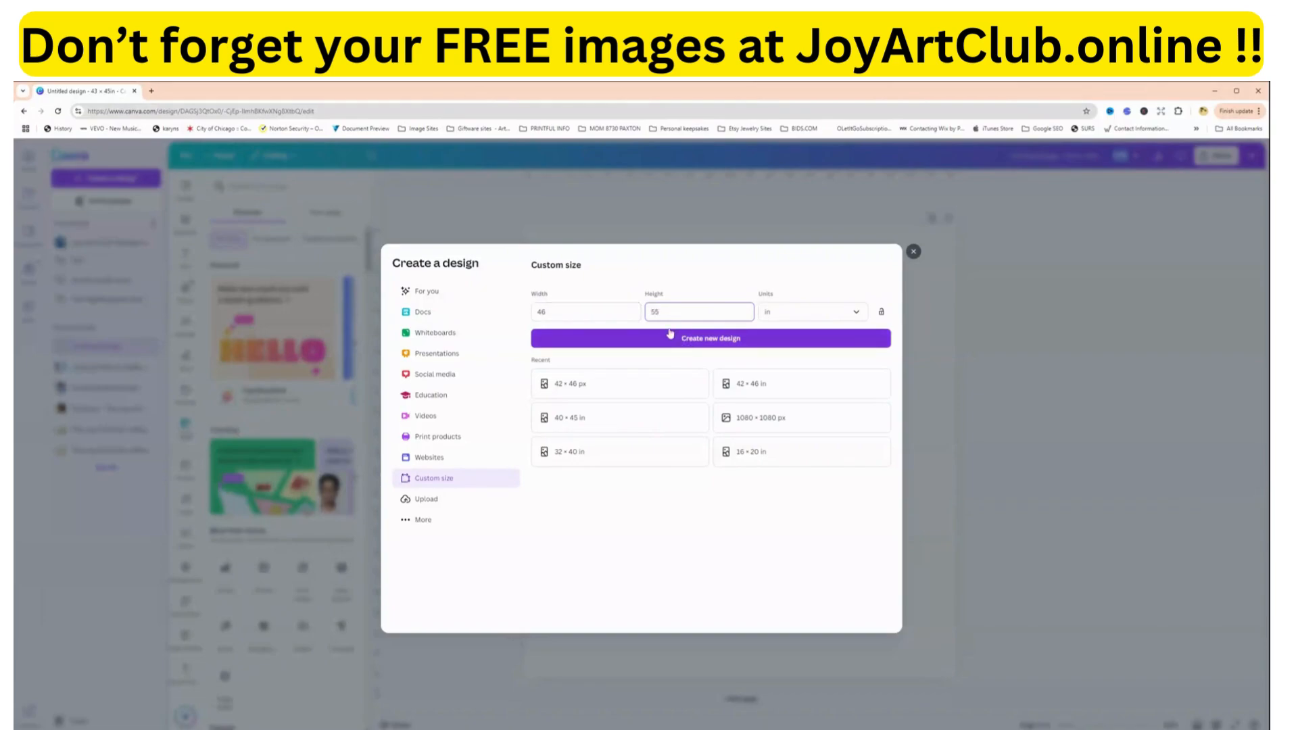
pyautogui.moveTo(661, 312); pyautogui.dragTo(643, 316)
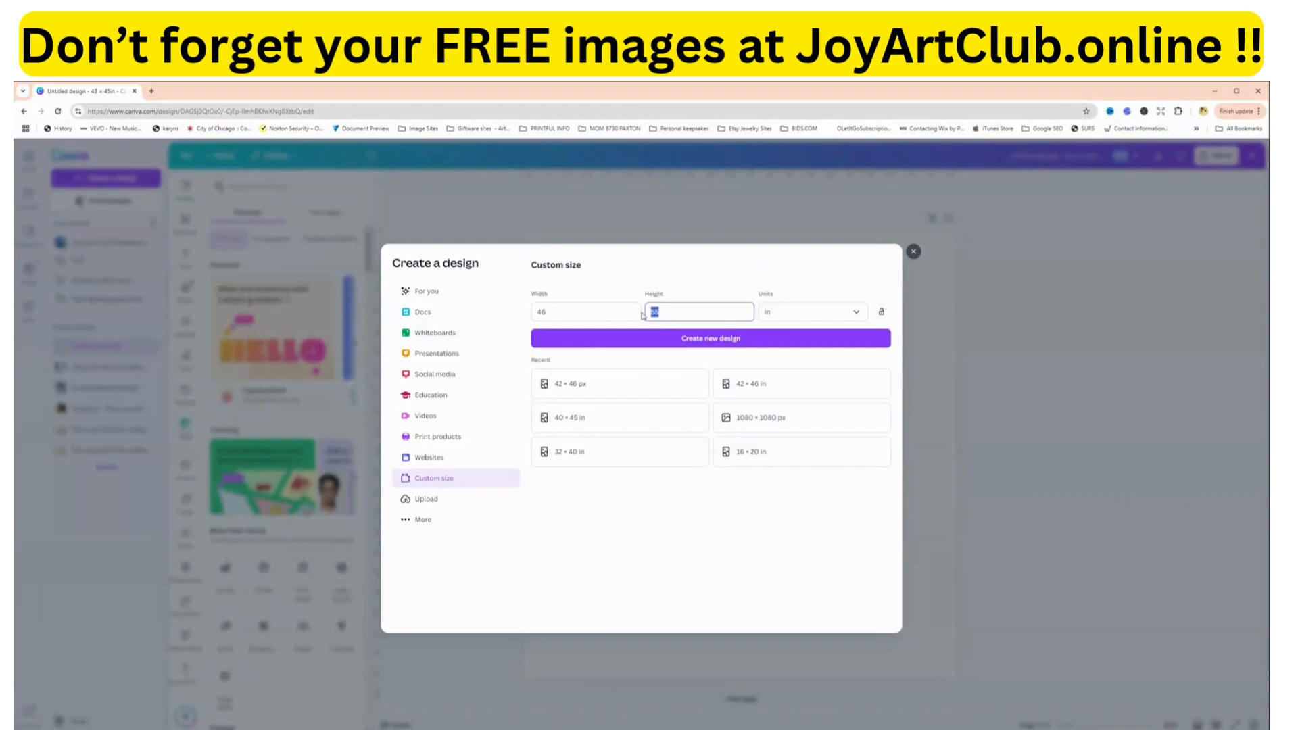
pyautogui.write('60')
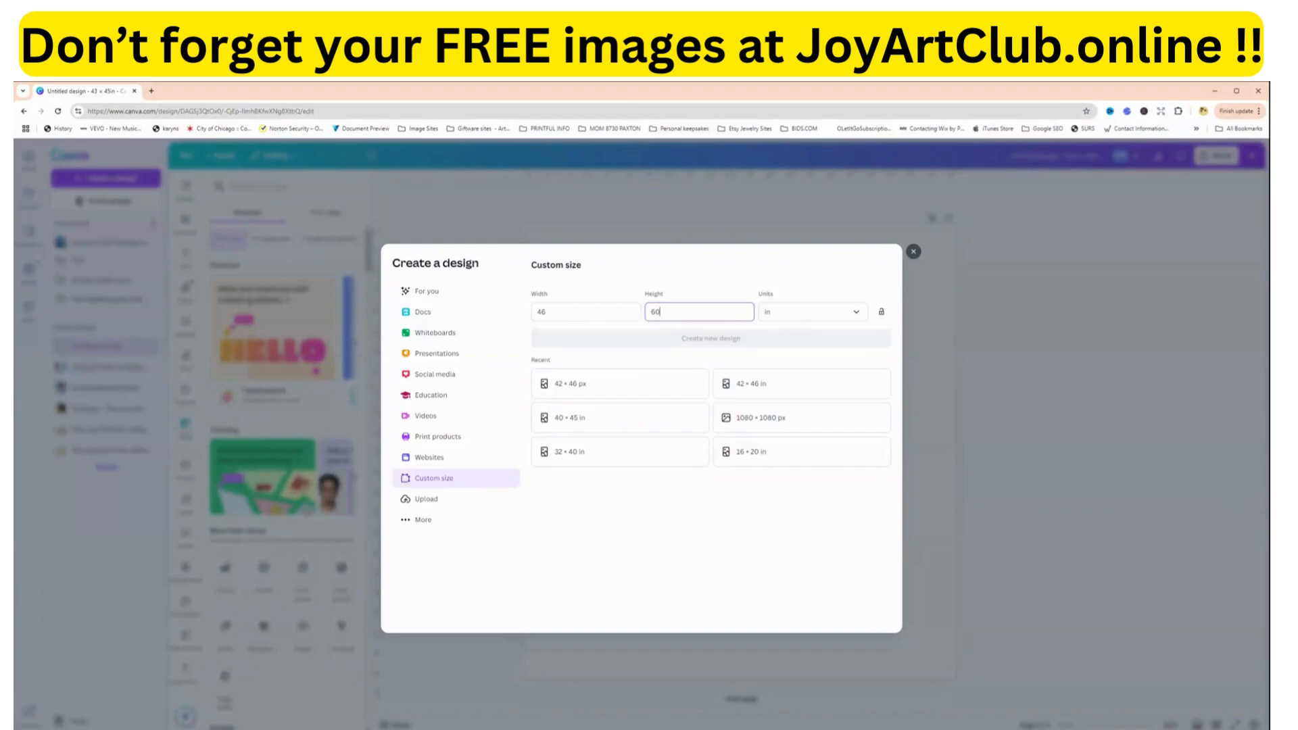
# Set the height to 58 inches and create the new design.
pyautogui.doubleClick(645, 316)
pyautogui.write('59')
pyautogui.press('BackSpace')
pyautogui.write('8')
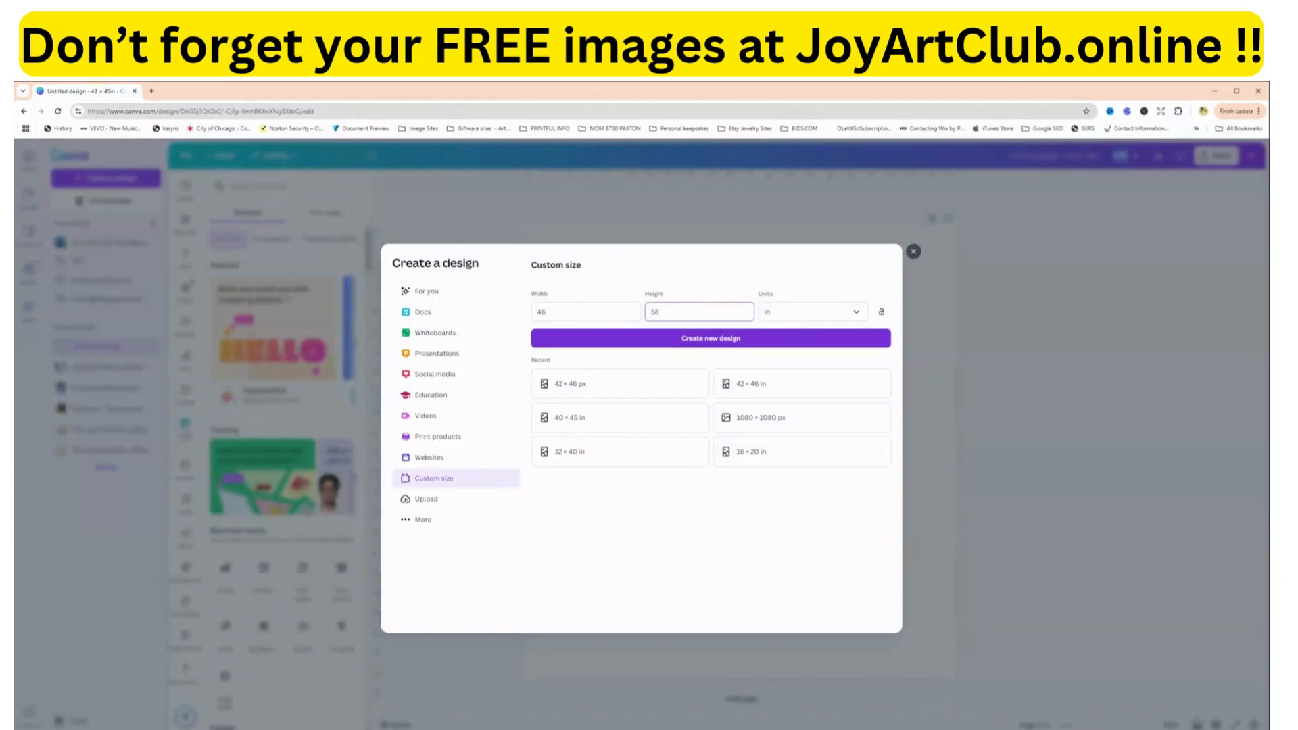
pyautogui.click(676, 344)
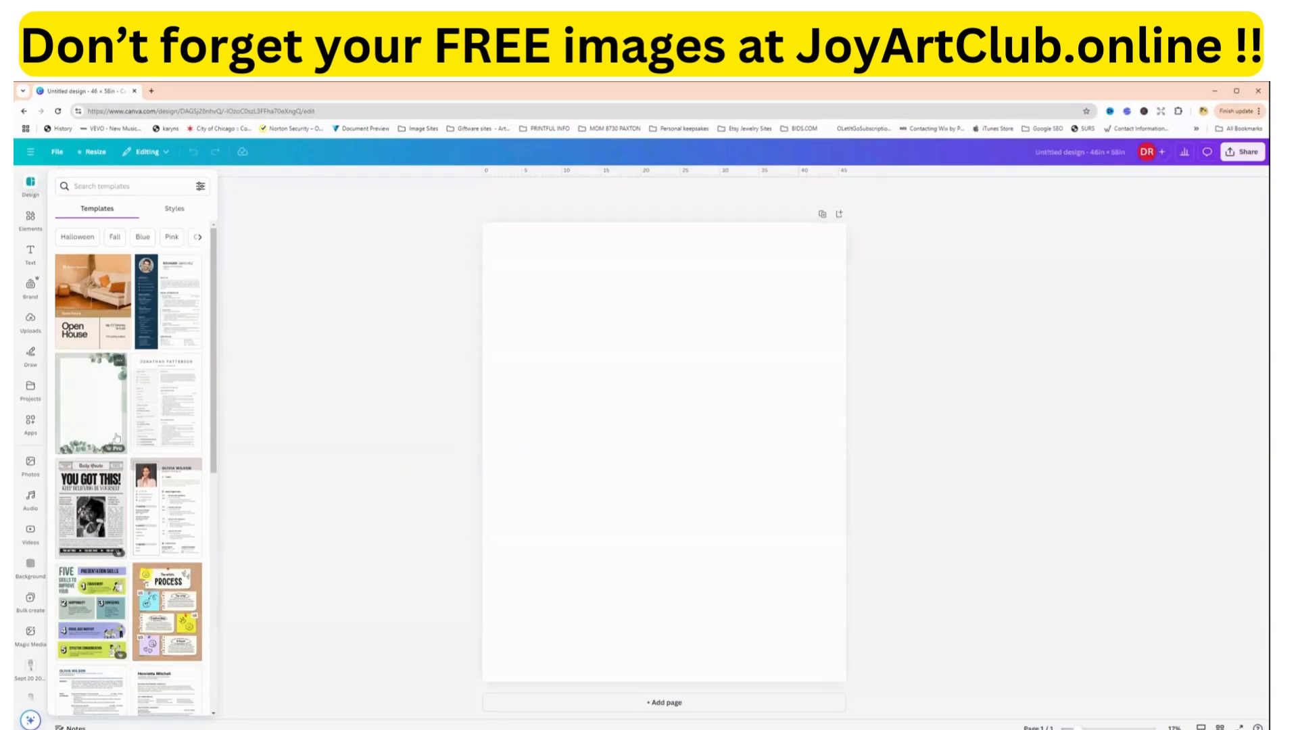
# Open the TypeGradient app from the collection of your own apps.
pyautogui.click(27, 426)
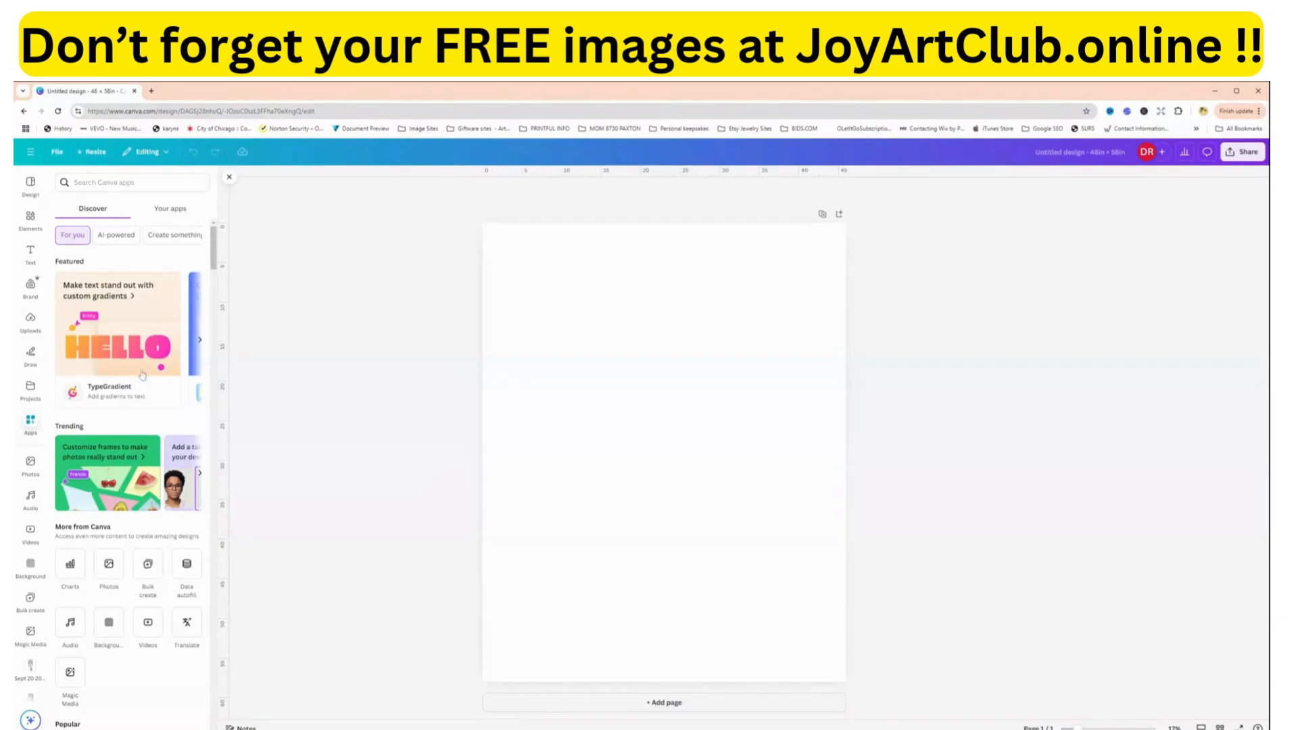
pyautogui.click(165, 211)
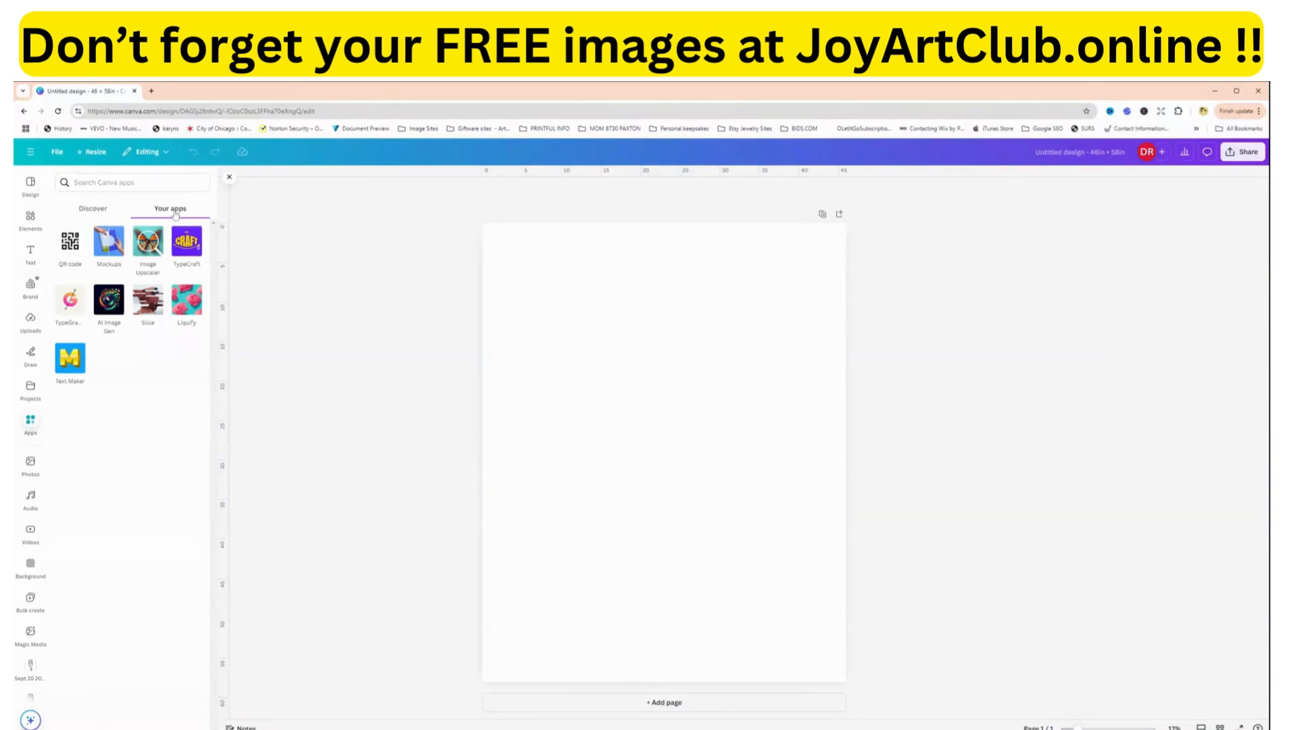
pyautogui.click(69, 309)
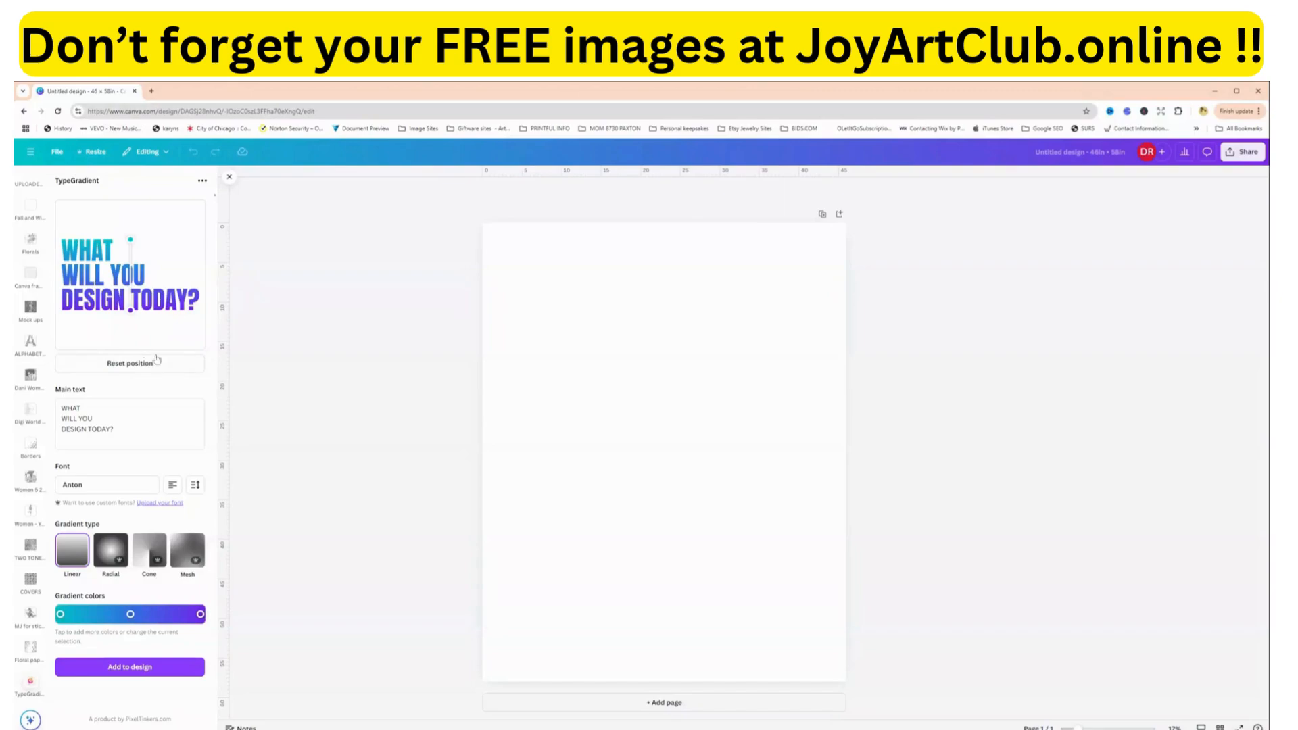
# Replace the main text with four lines: "Make the", "Most of", "This Beautiful" and "Day".
pyautogui.moveTo(115, 430); pyautogui.dragTo(56, 410)
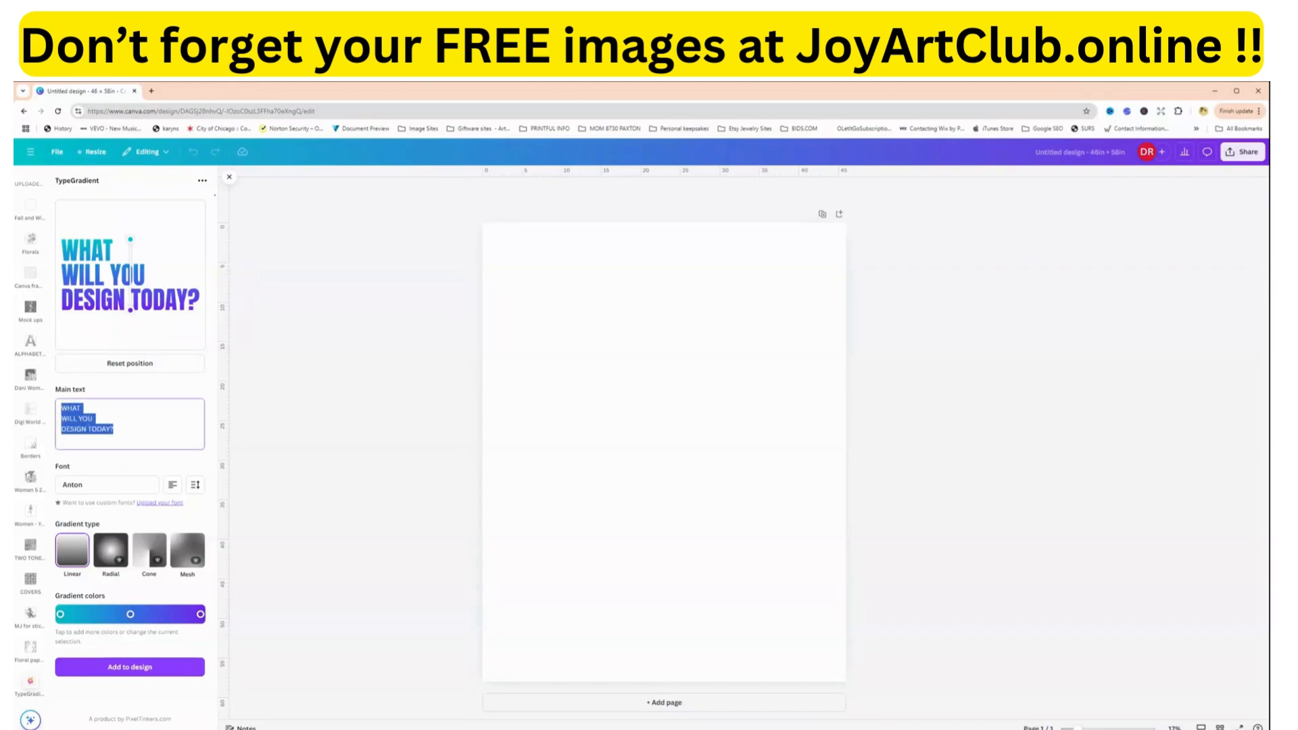
pyautogui.write('Make the')
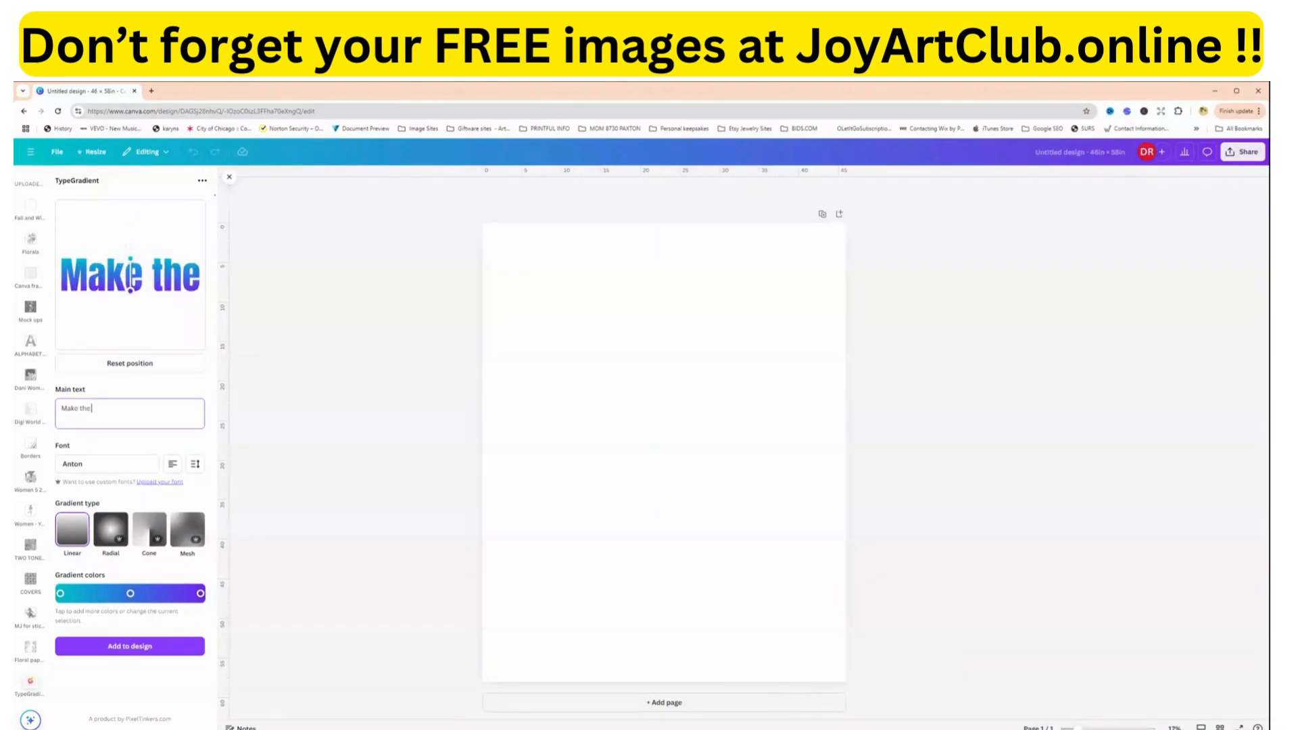
pyautogui.press('Return')
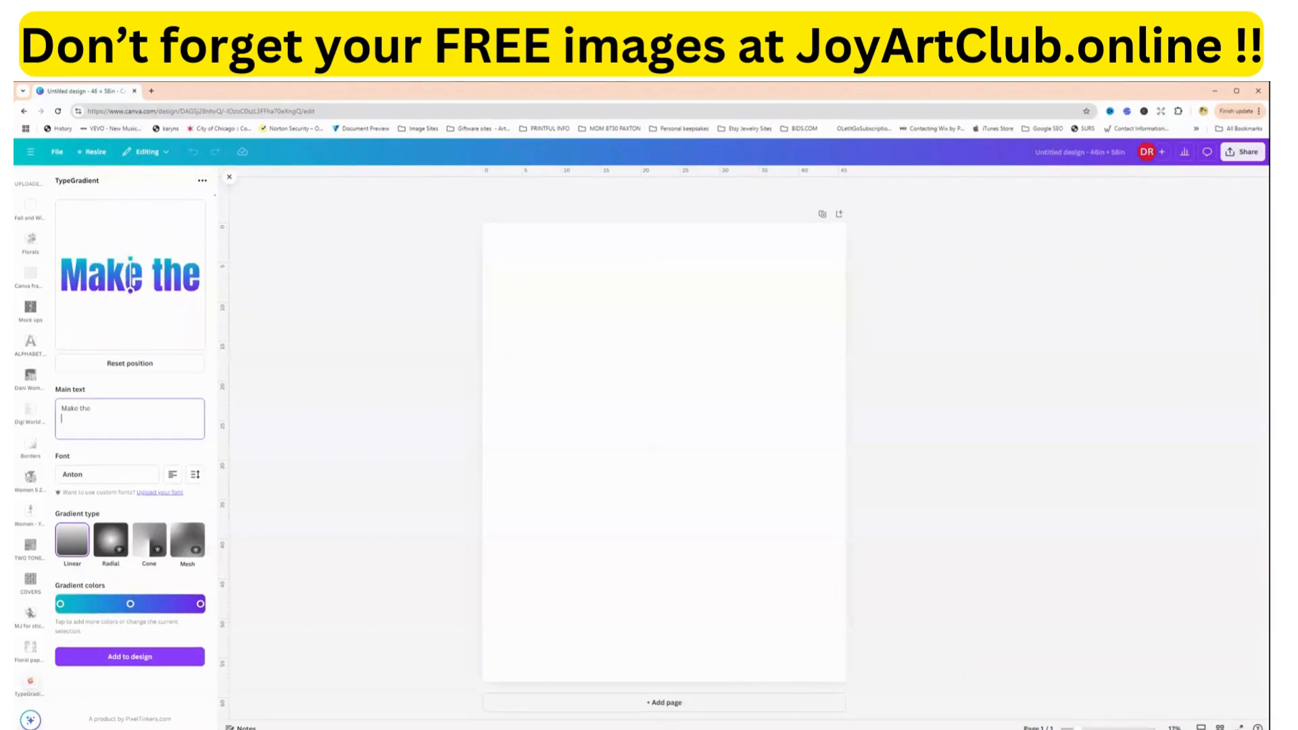
pyautogui.write('Most of')
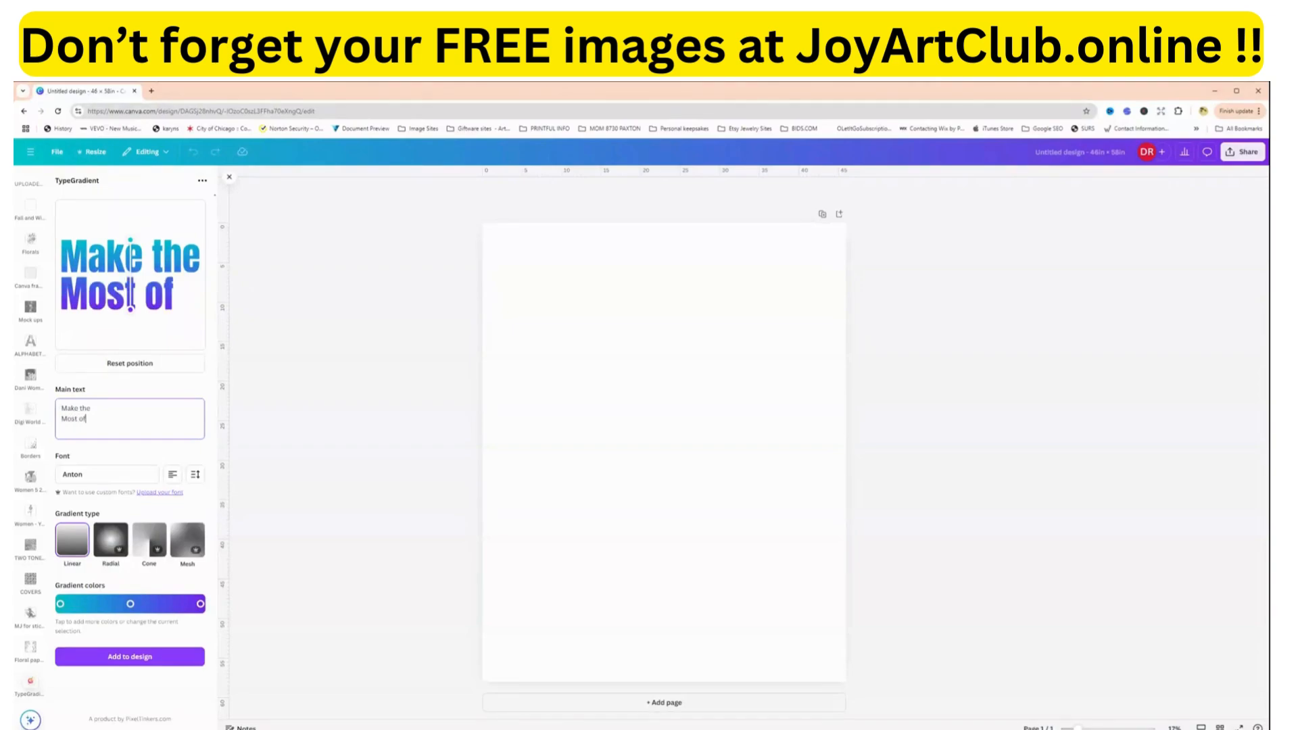
pyautogui.press('Return')
pyautogui.write('This Bea')
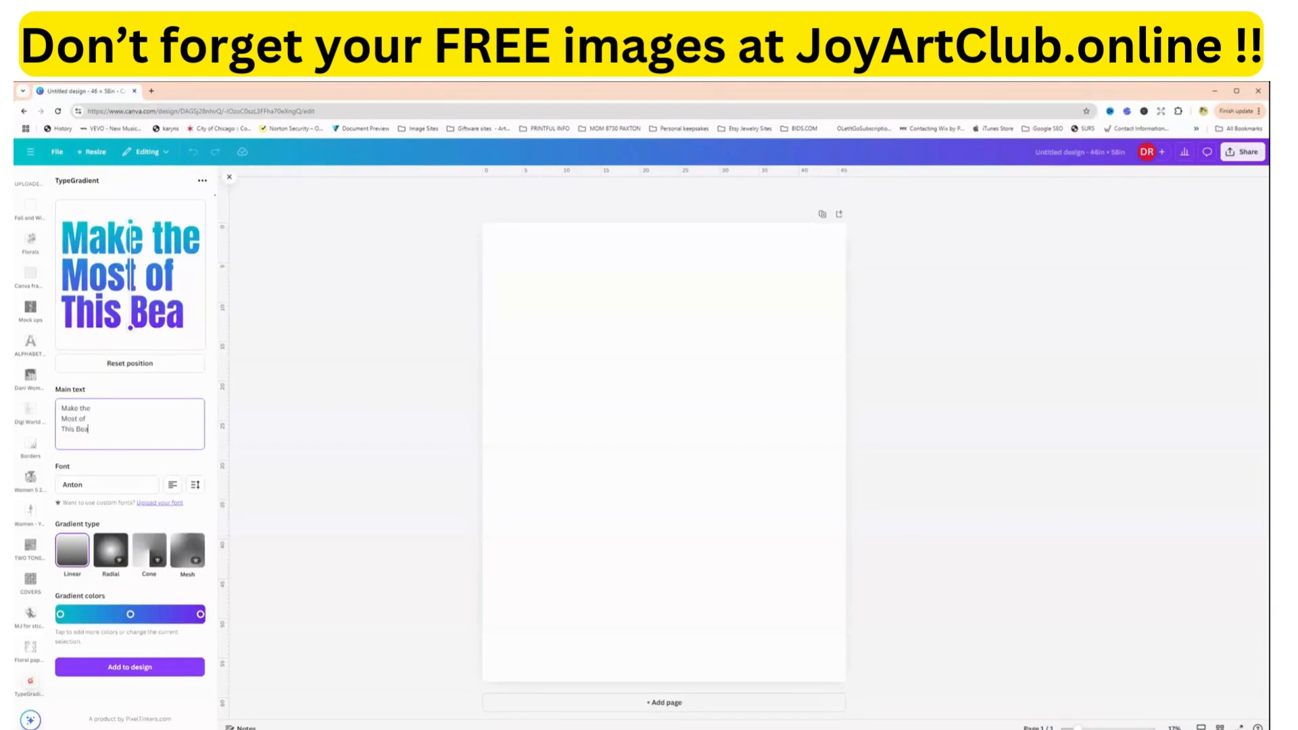
pyautogui.write('utiful')
pyautogui.press('Return')
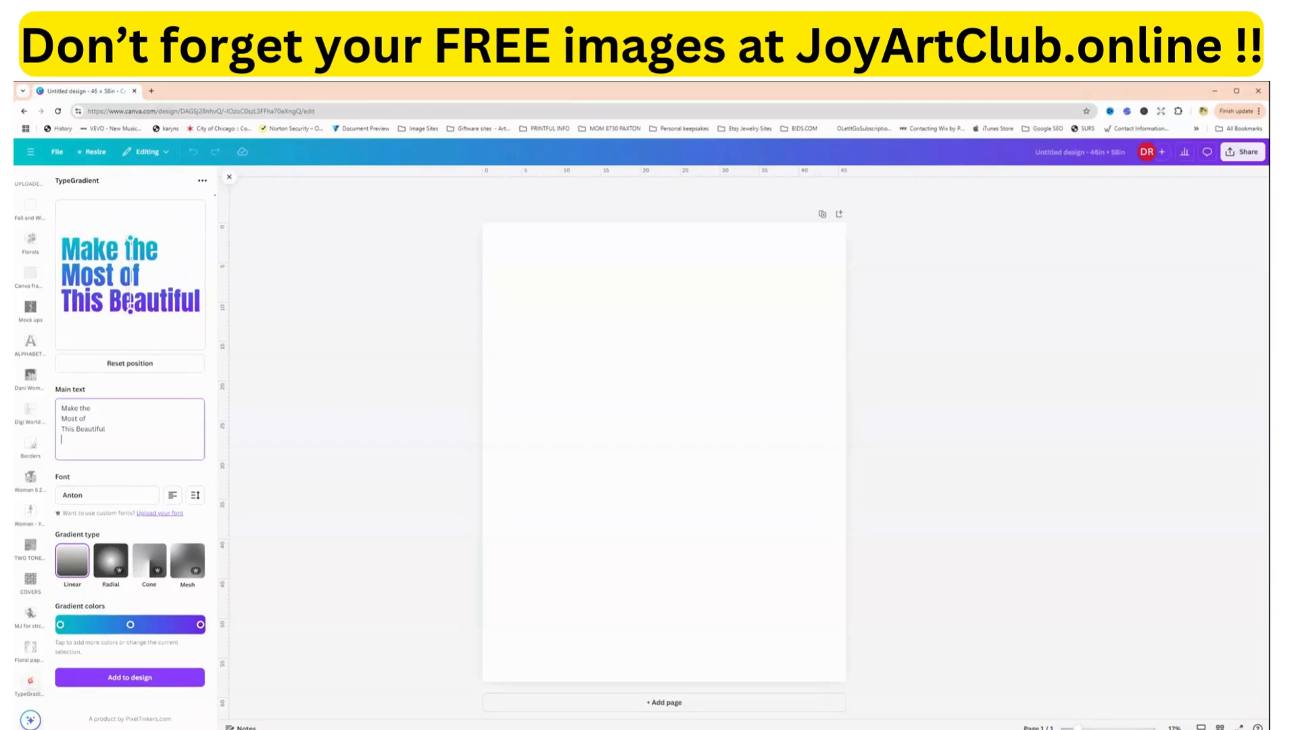
pyautogui.write('Day')
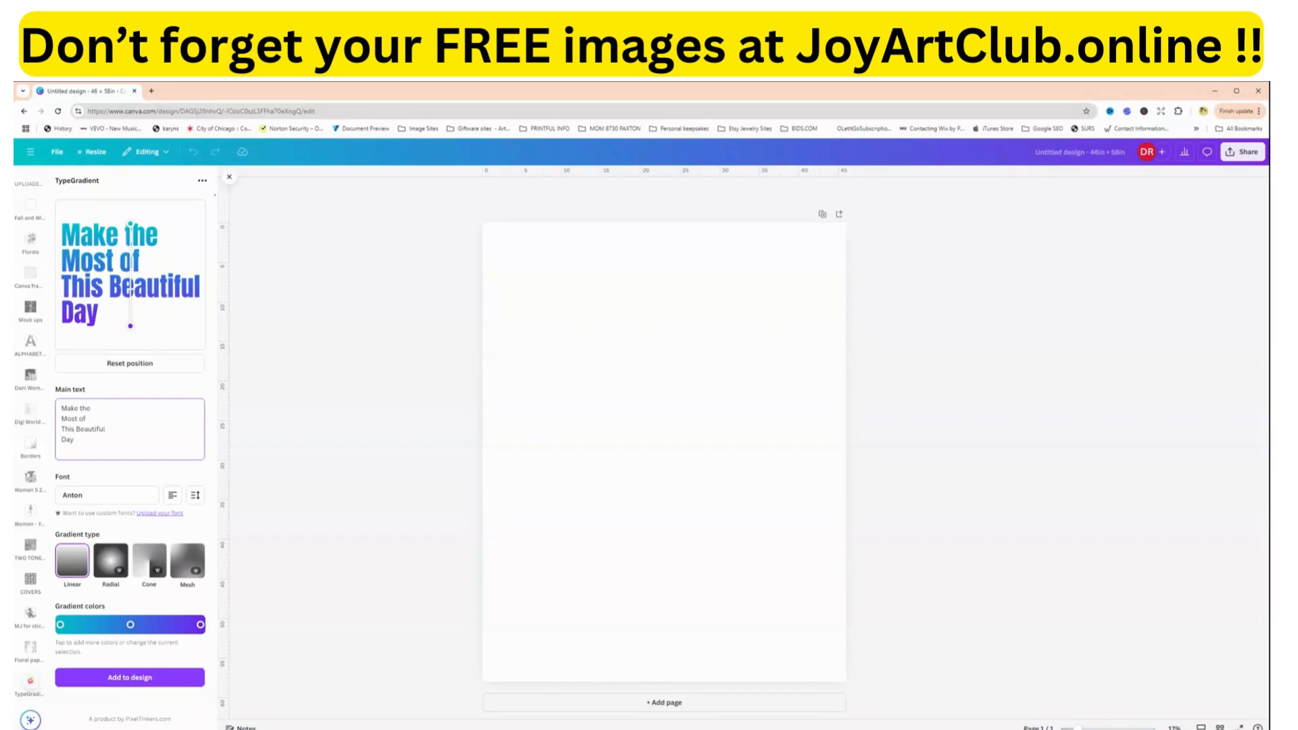
# Change the first two text lines to "Make The" and "Most of This", and centre-align the text.
pyautogui.write(' This')
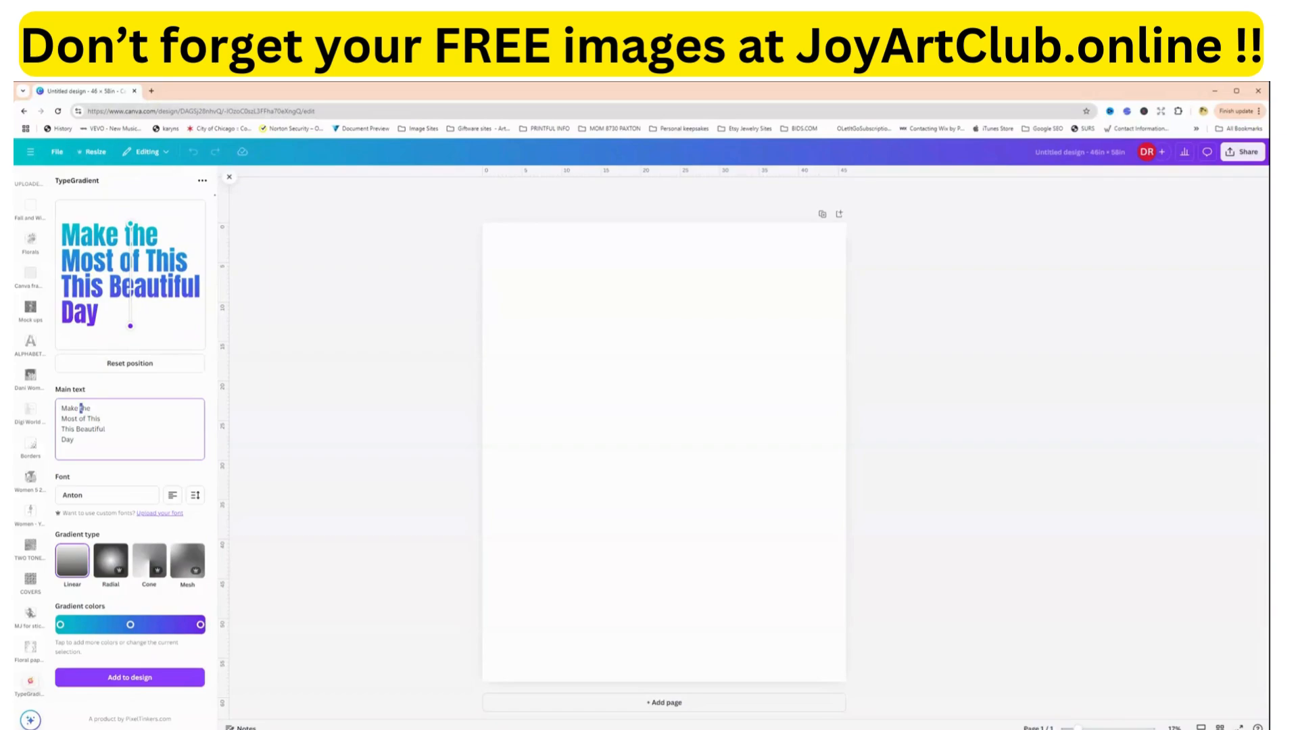
pyautogui.write('T')
pyautogui.click(173, 495)
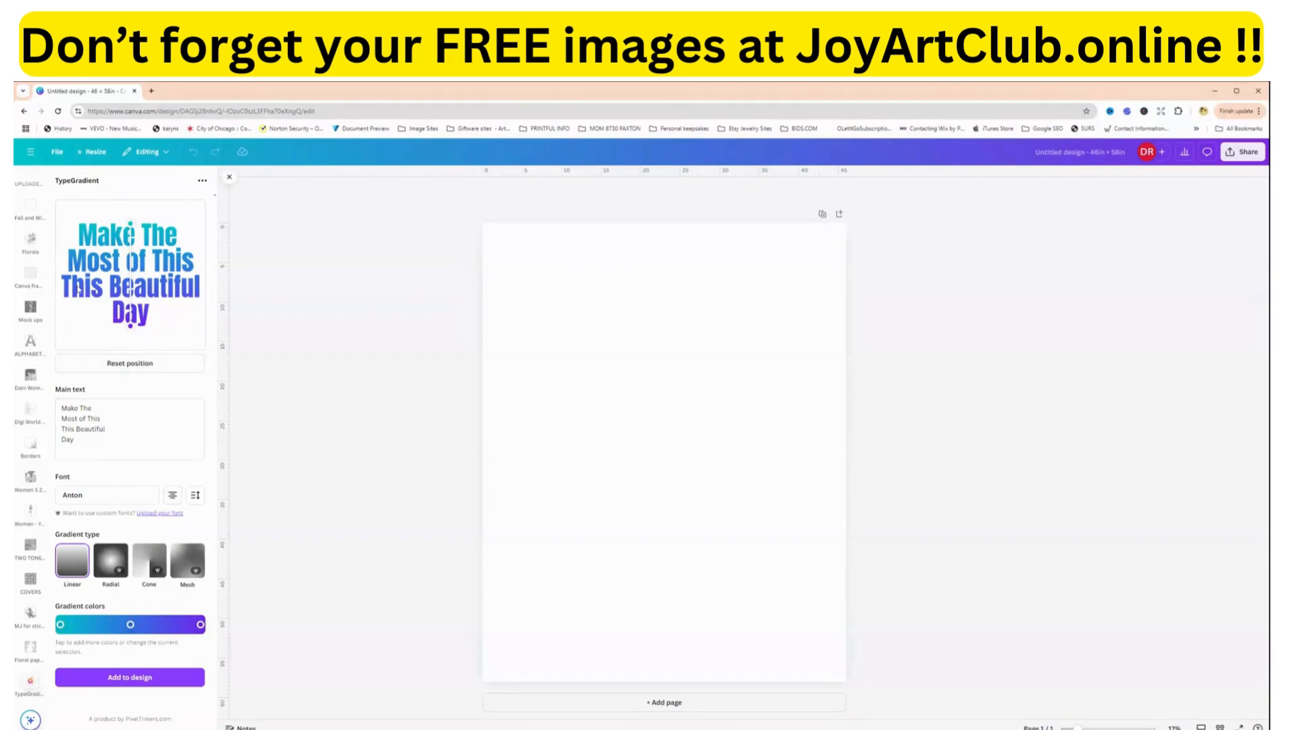
# Add a color stop on each side of the gradient's middle stop and recolor the one toward the purple end pinkish red.
pyautogui.click(114, 626)
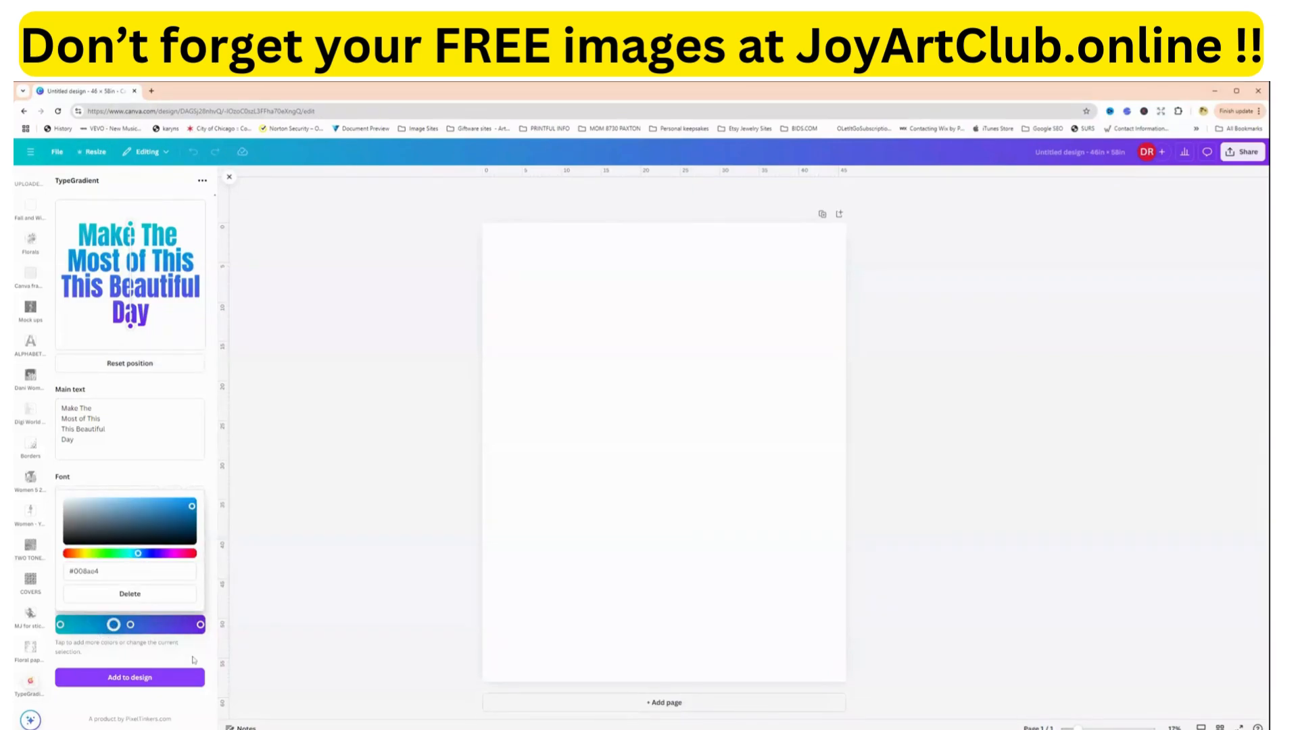
pyautogui.click(193, 660)
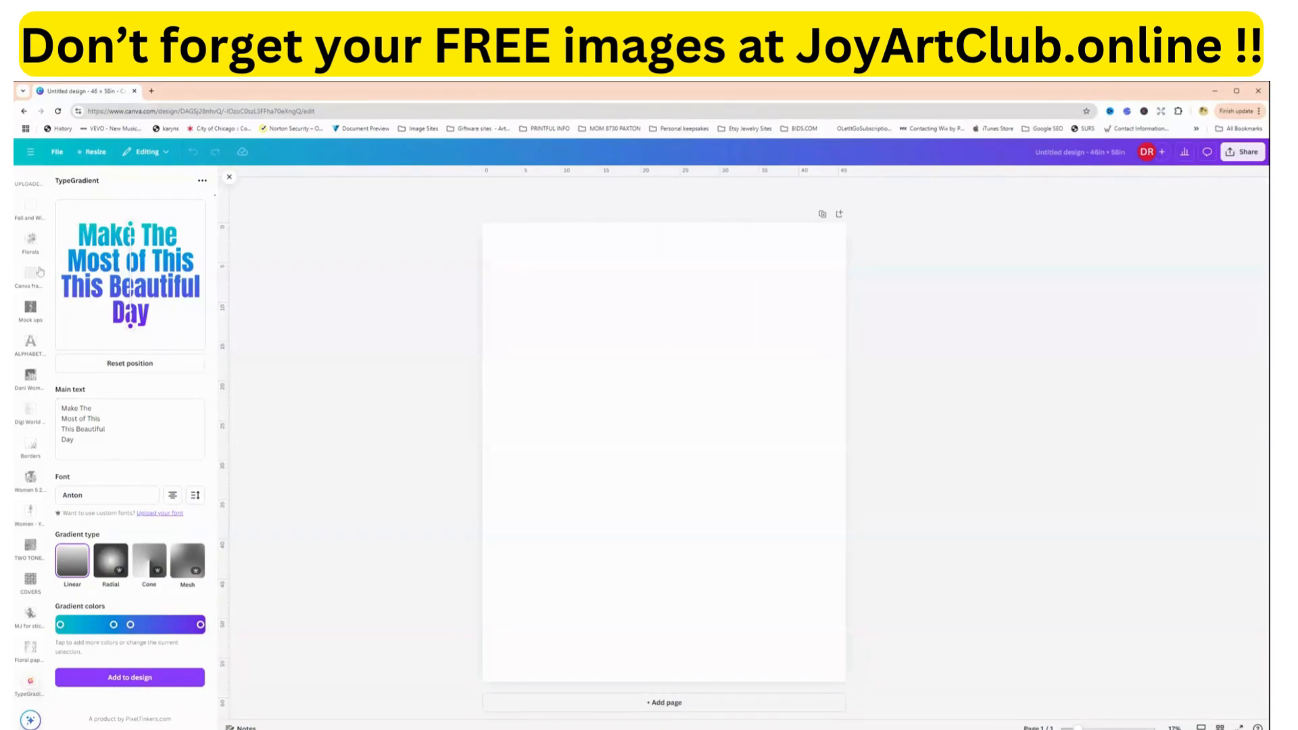
pyautogui.click(154, 625)
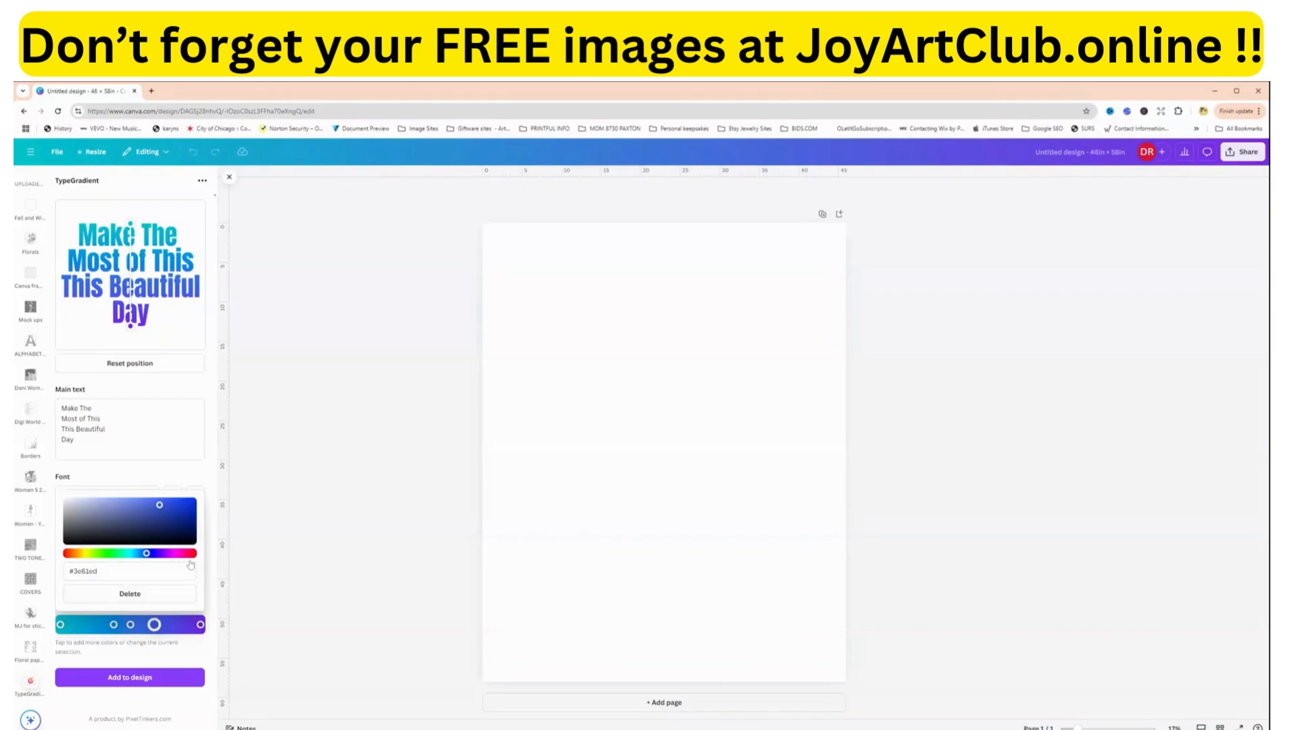
pyautogui.click(188, 554)
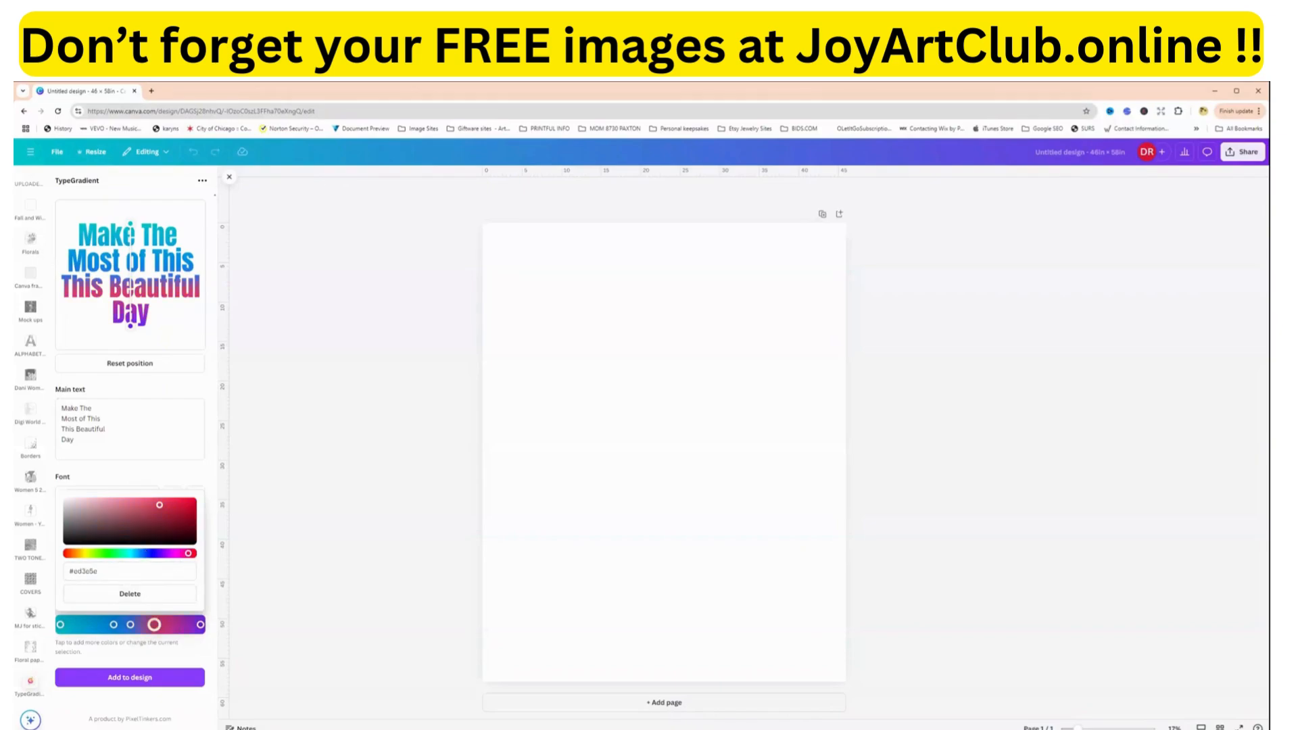
# Add another color stop near the gradient's teal end and change it to a muted green.
pyautogui.click(85, 626)
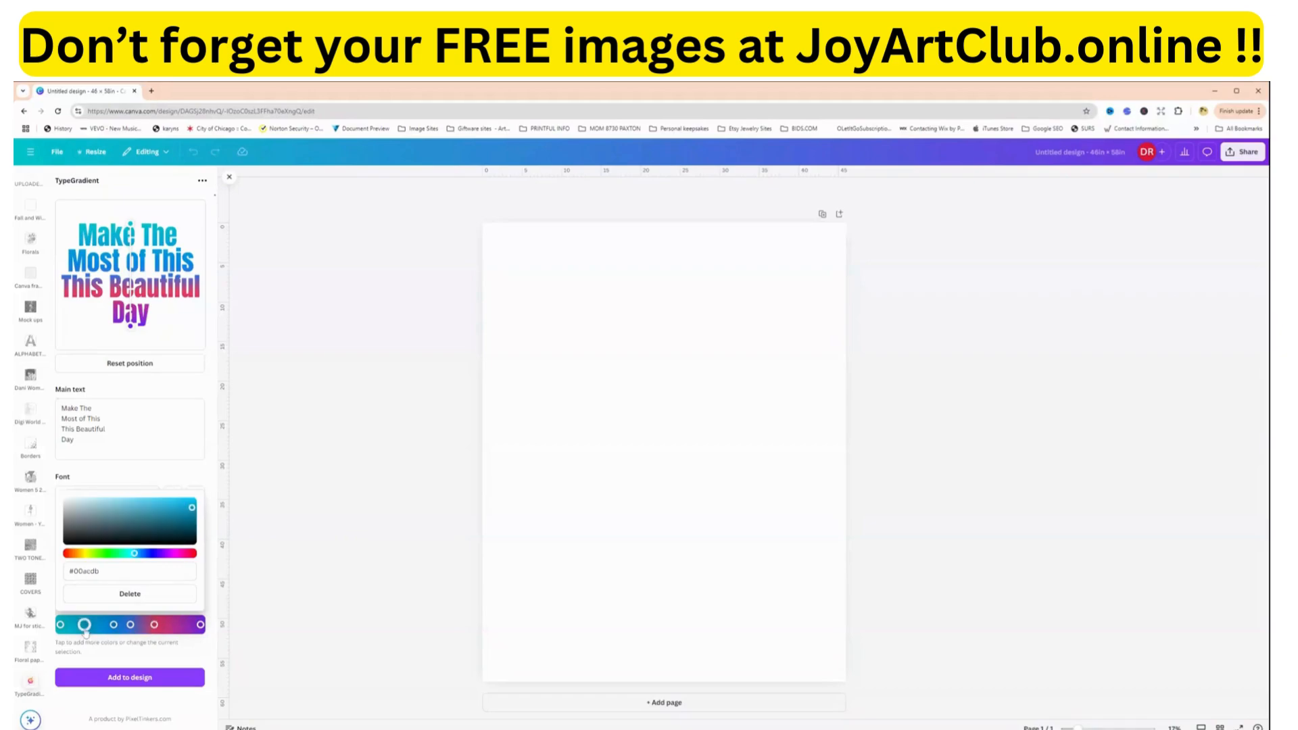
pyautogui.click(120, 518)
pyautogui.click(112, 554)
# Add two stops toward the gradient's purple end and three toward its teal end, recoloring the last one dark yellow.
pyautogui.click(187, 625)
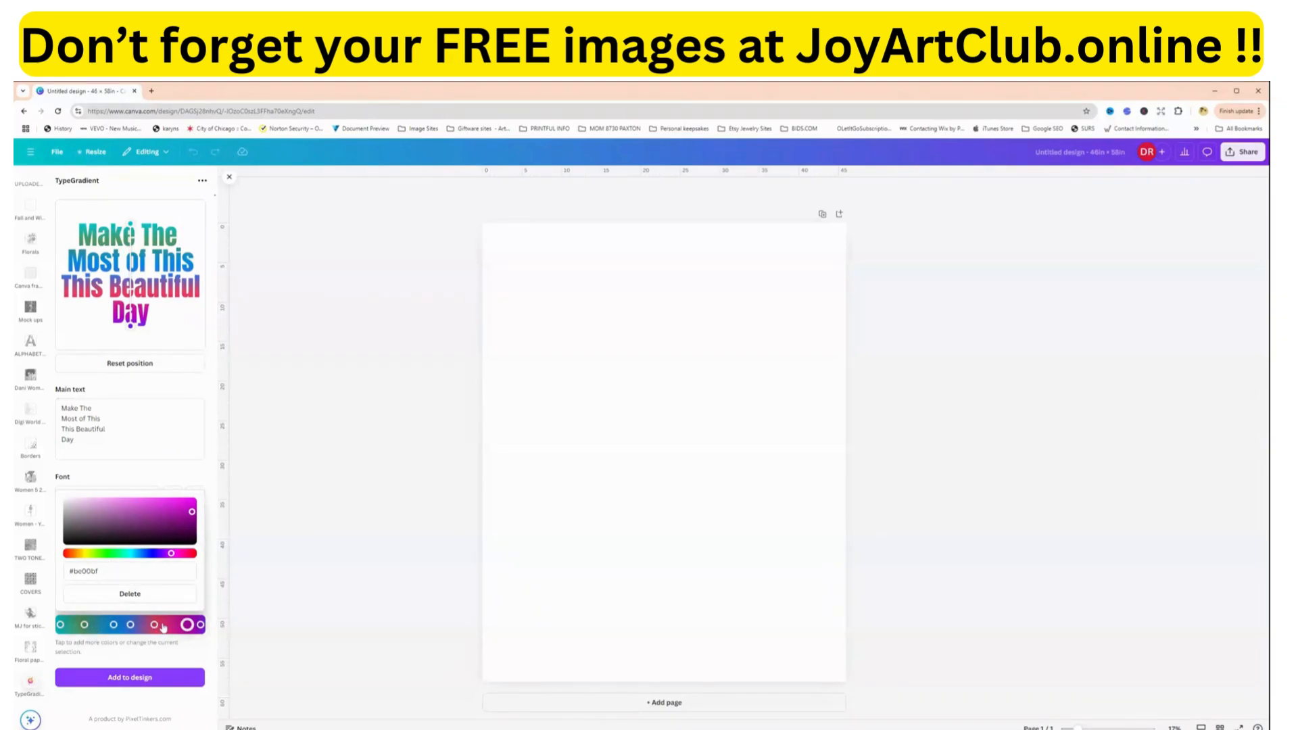
pyautogui.click(167, 626)
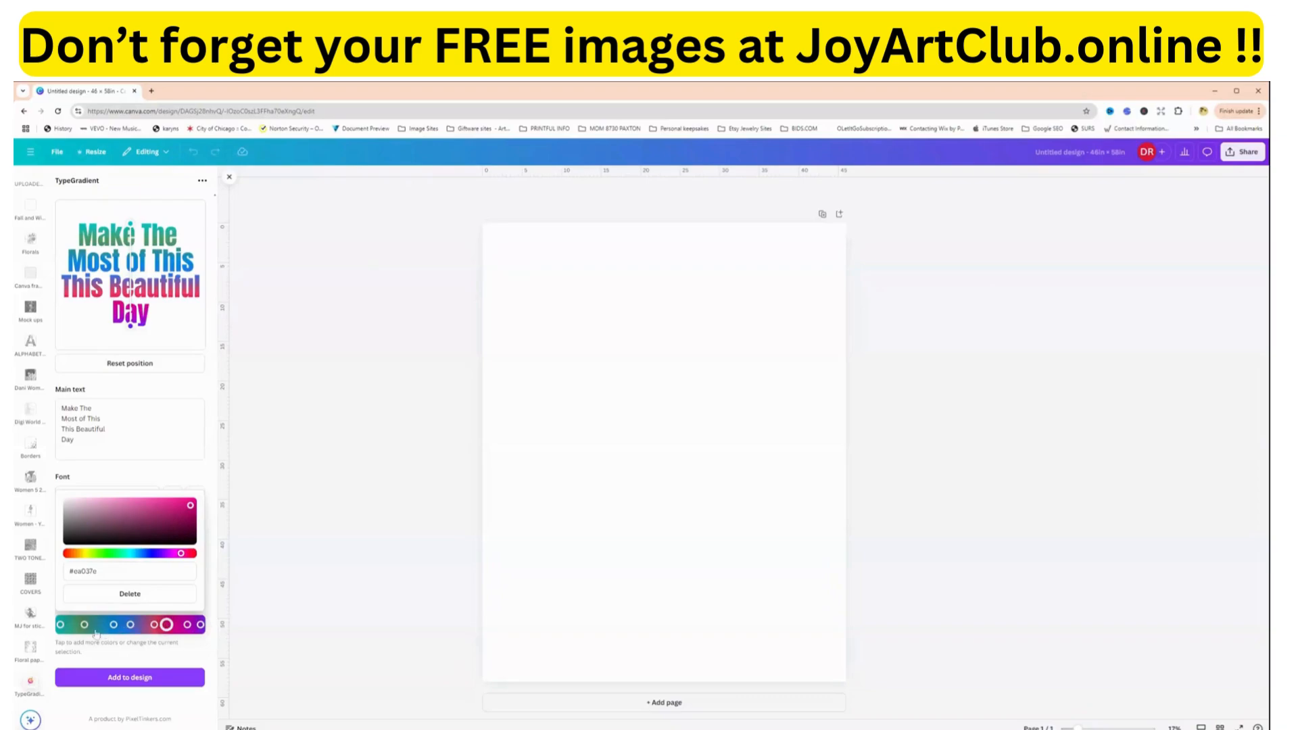
pyautogui.click(81, 625)
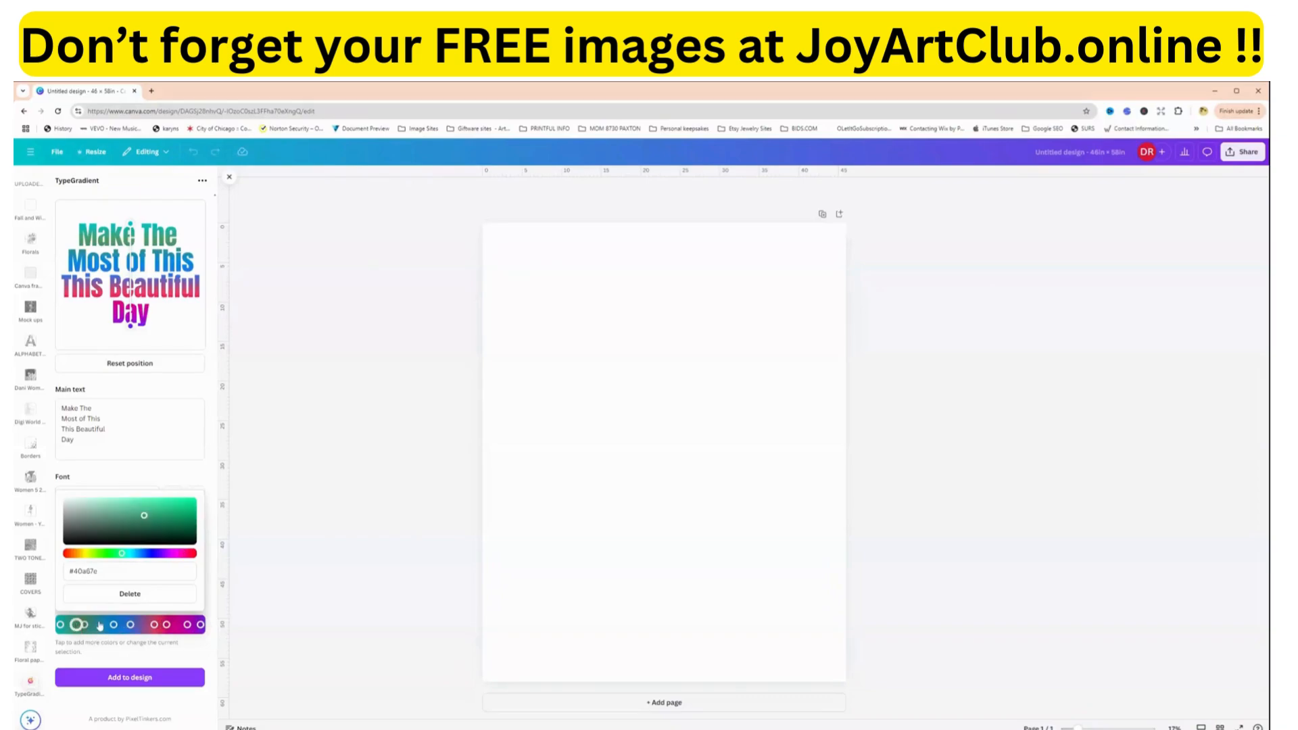
pyautogui.click(96, 625)
pyautogui.click(105, 625)
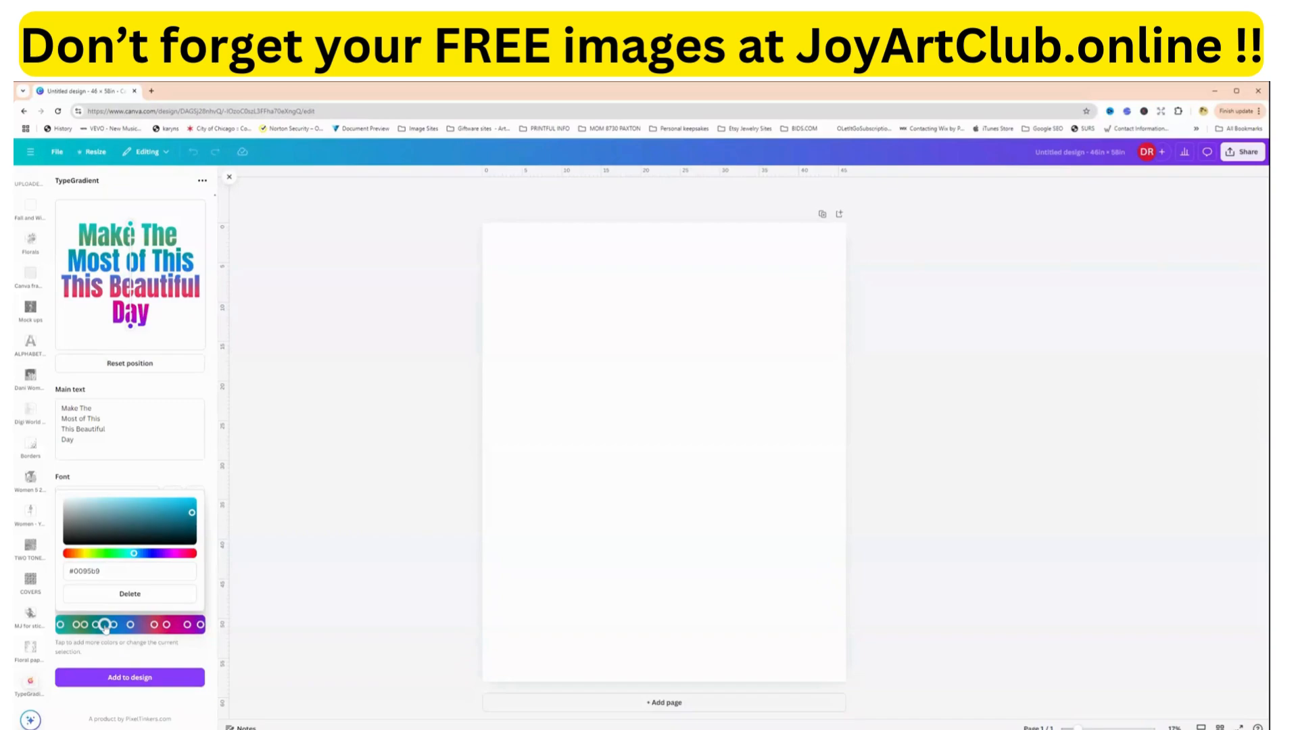
pyautogui.click(85, 554)
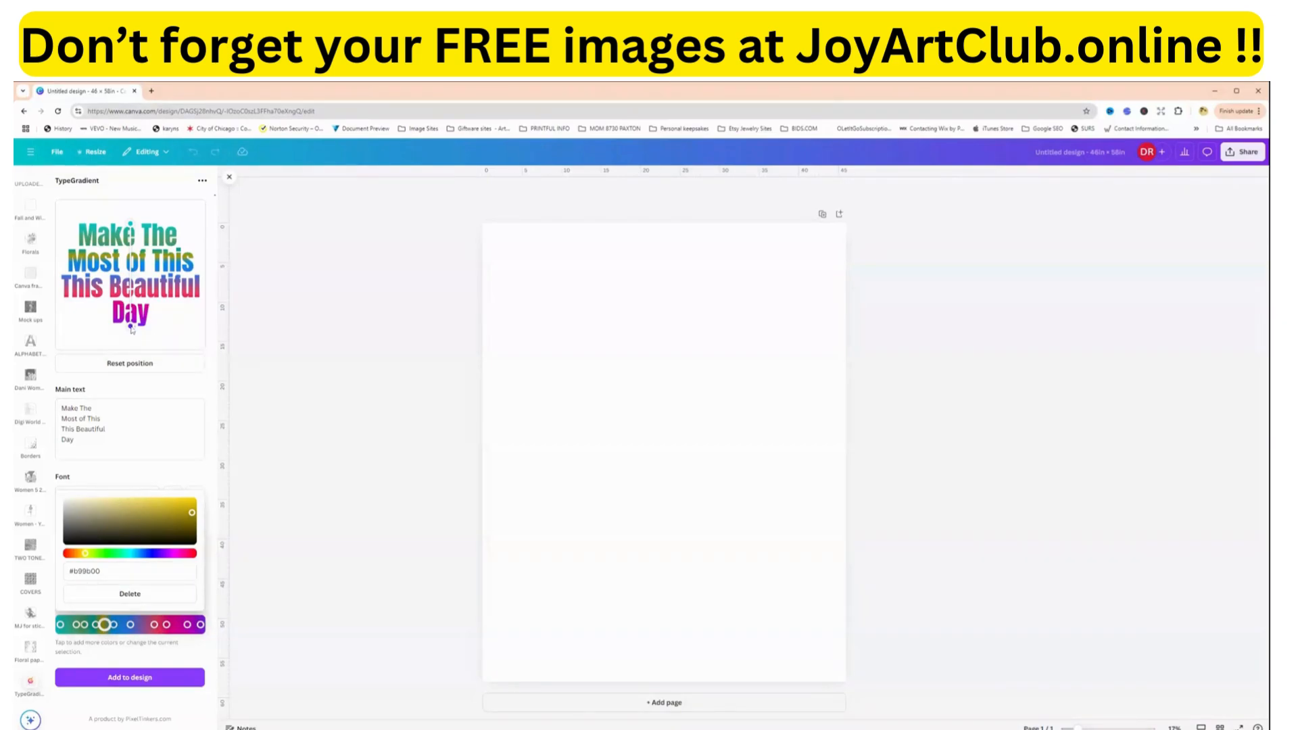
# Shorten and tilt the gradient direction line on the text preview so its end sits near the text's center.
pyautogui.moveTo(144, 330); pyautogui.dragTo(101, 310)
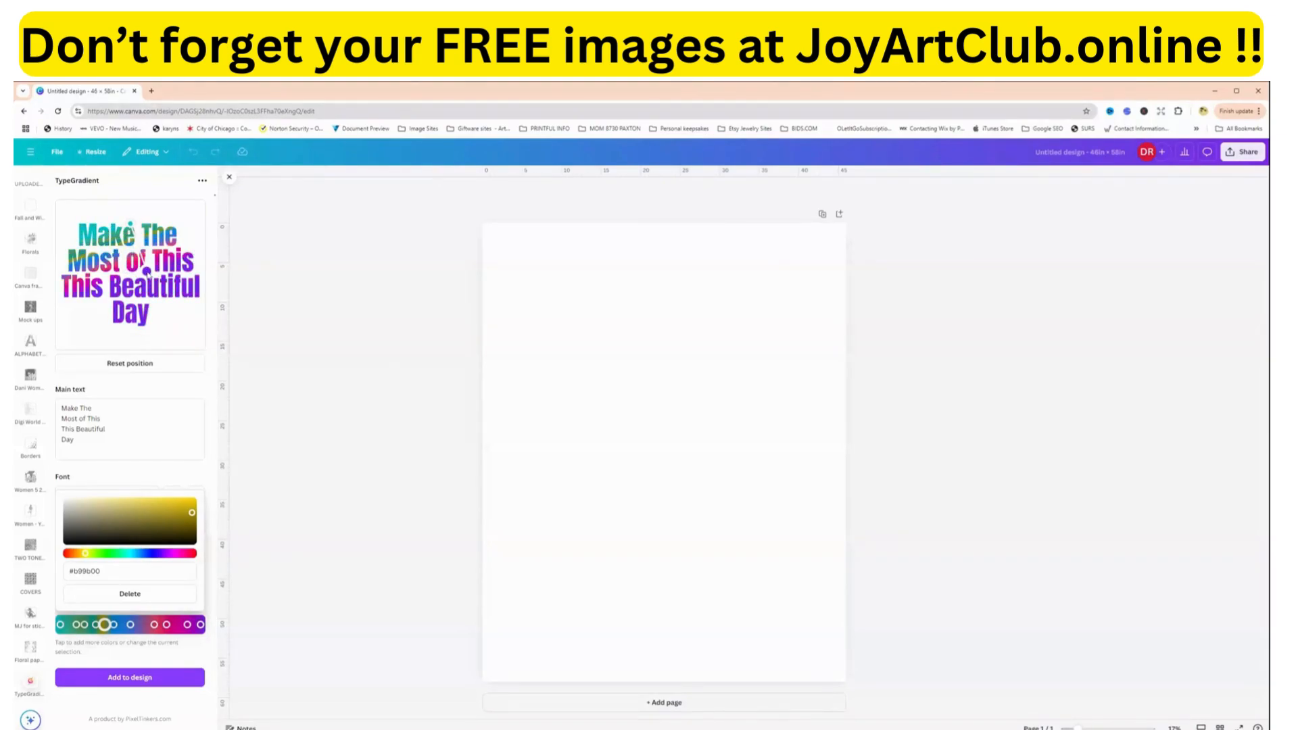
# Move the gradient line's ends on the text preview so a short diagonal gradient runs through the first two lines.
pyautogui.moveTo(115, 240); pyautogui.dragTo(98, 279)
pyautogui.click(98, 278)
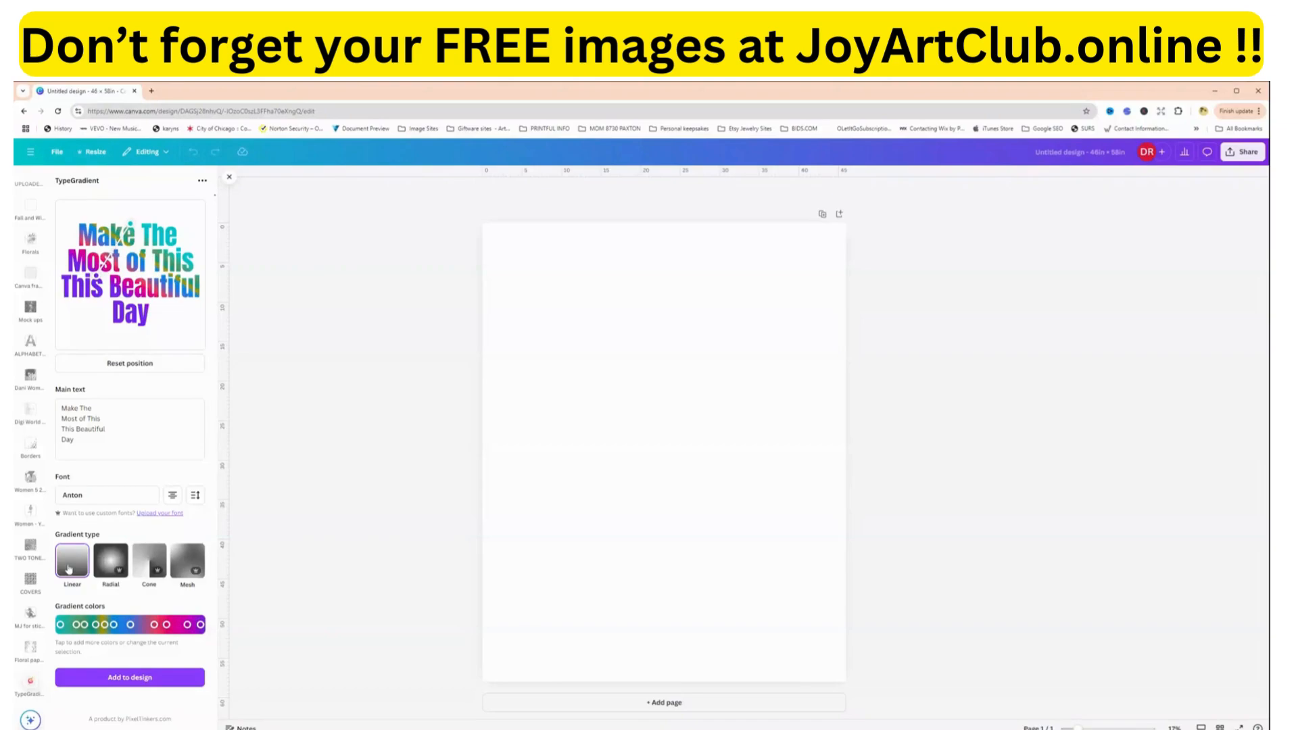
# Try the Radial, Cone and Mesh gradient types on the text and return to Linear.
pyautogui.click(108, 564)
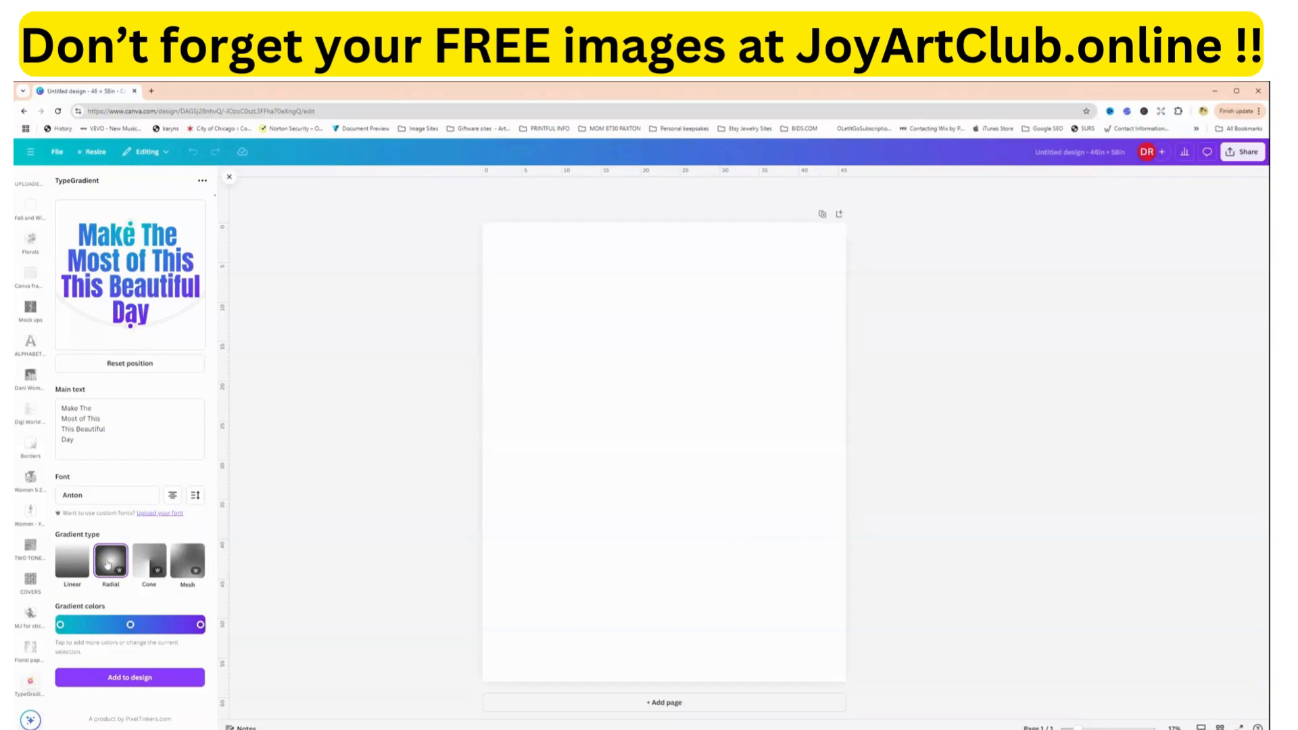
pyautogui.click(148, 565)
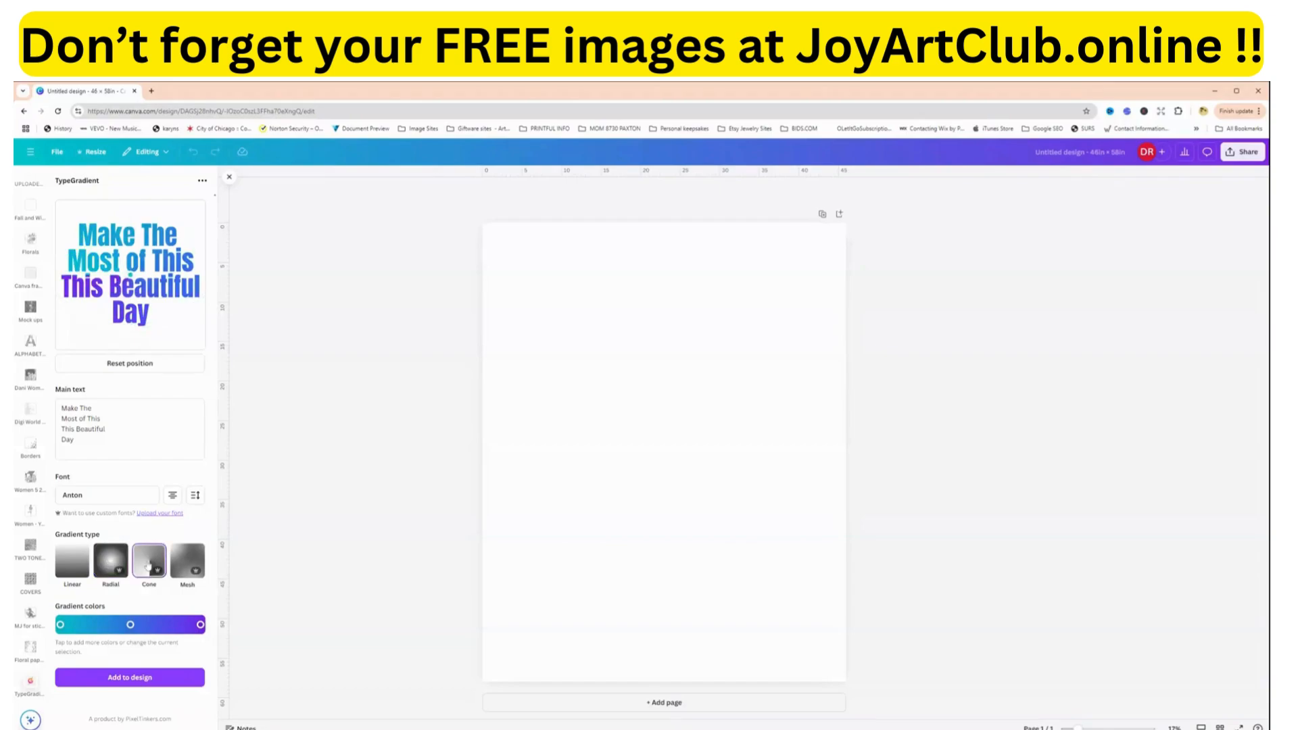
pyautogui.click(180, 568)
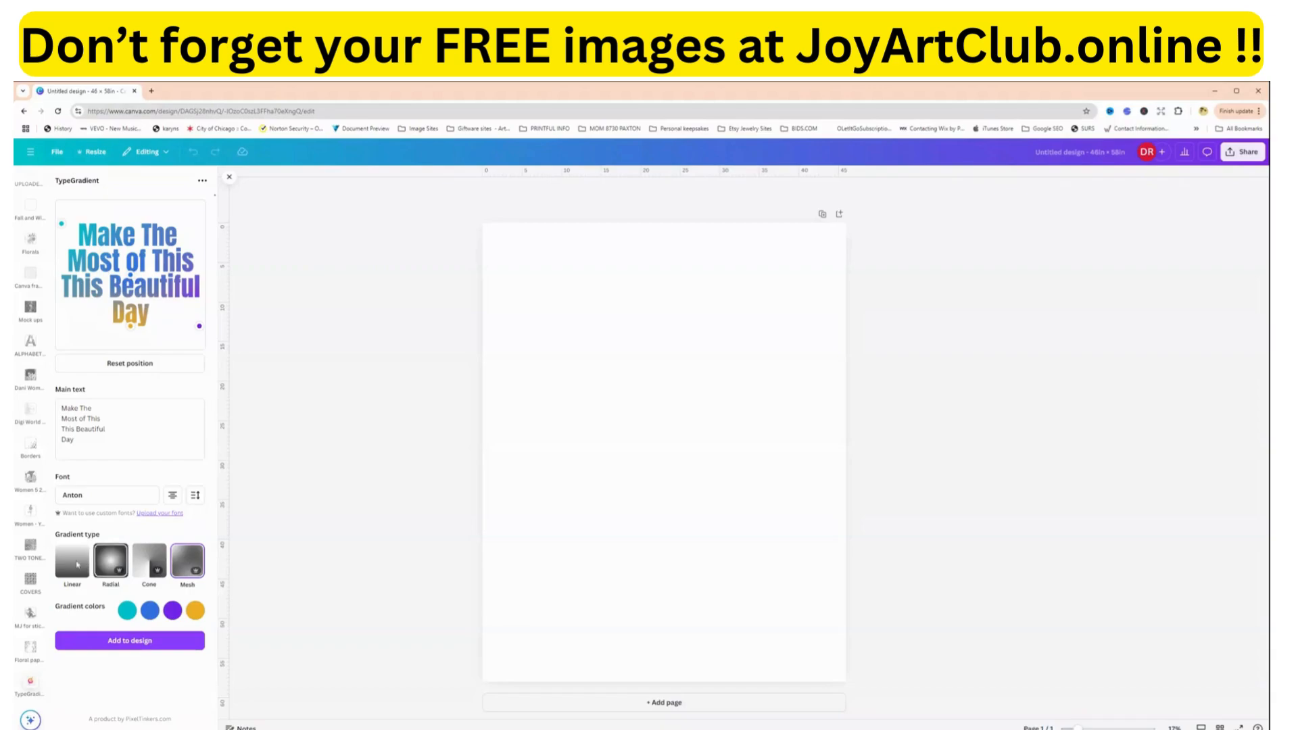
pyautogui.click(71, 564)
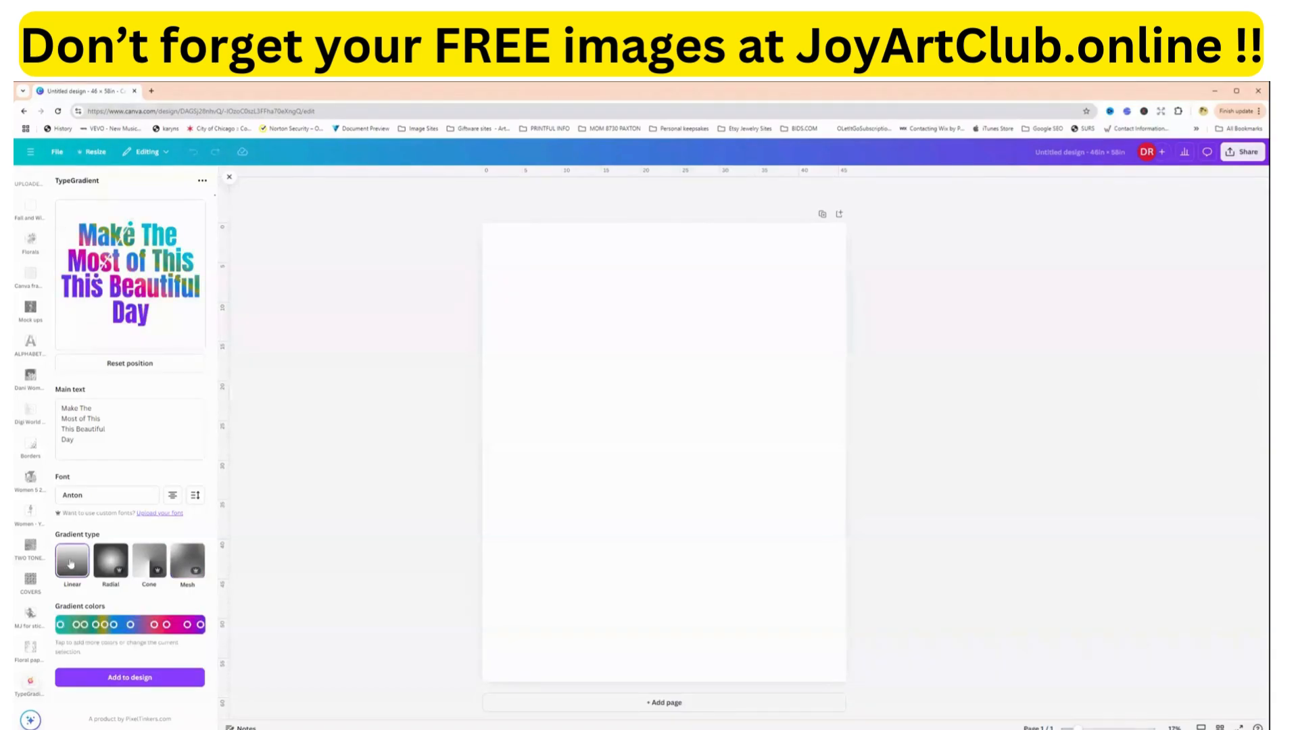
# Change the gradient text's font to Bangers.
pyautogui.click(102, 502)
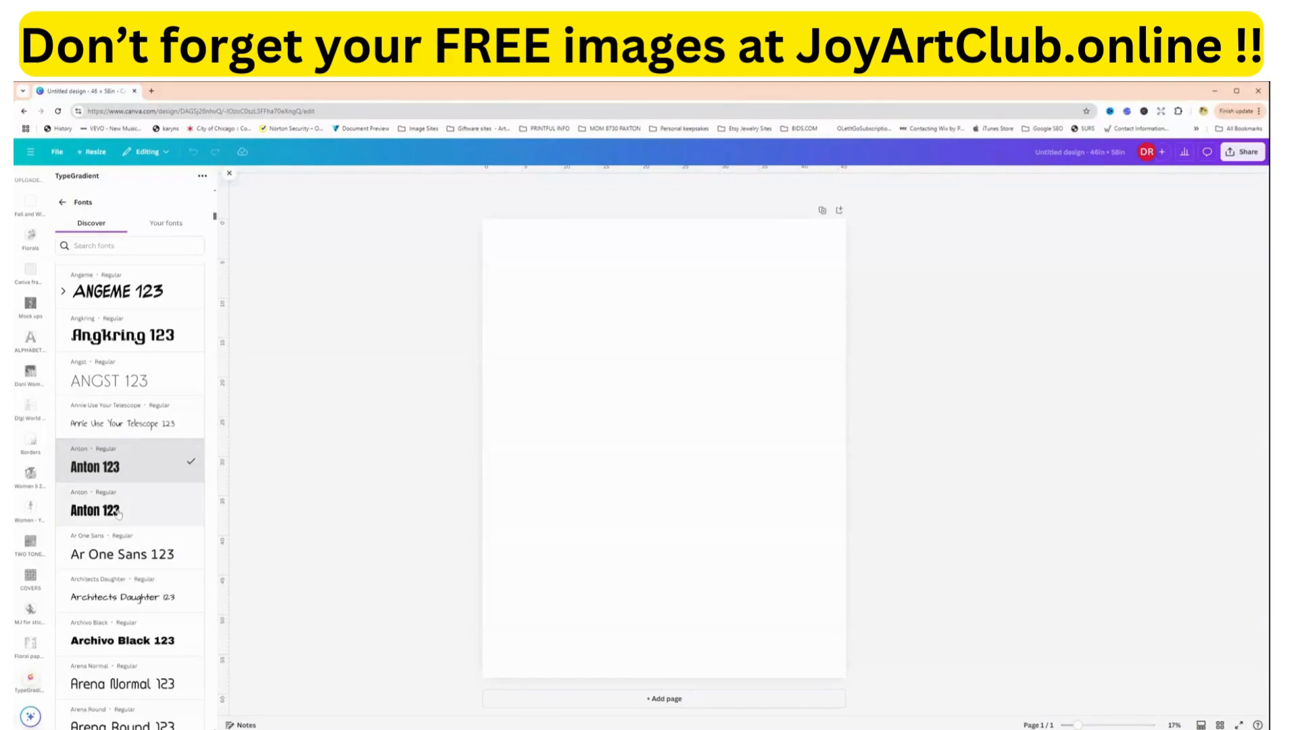
pyautogui.scroll(-5, 116, 541)
pyautogui.scroll(-5, 116, 562)
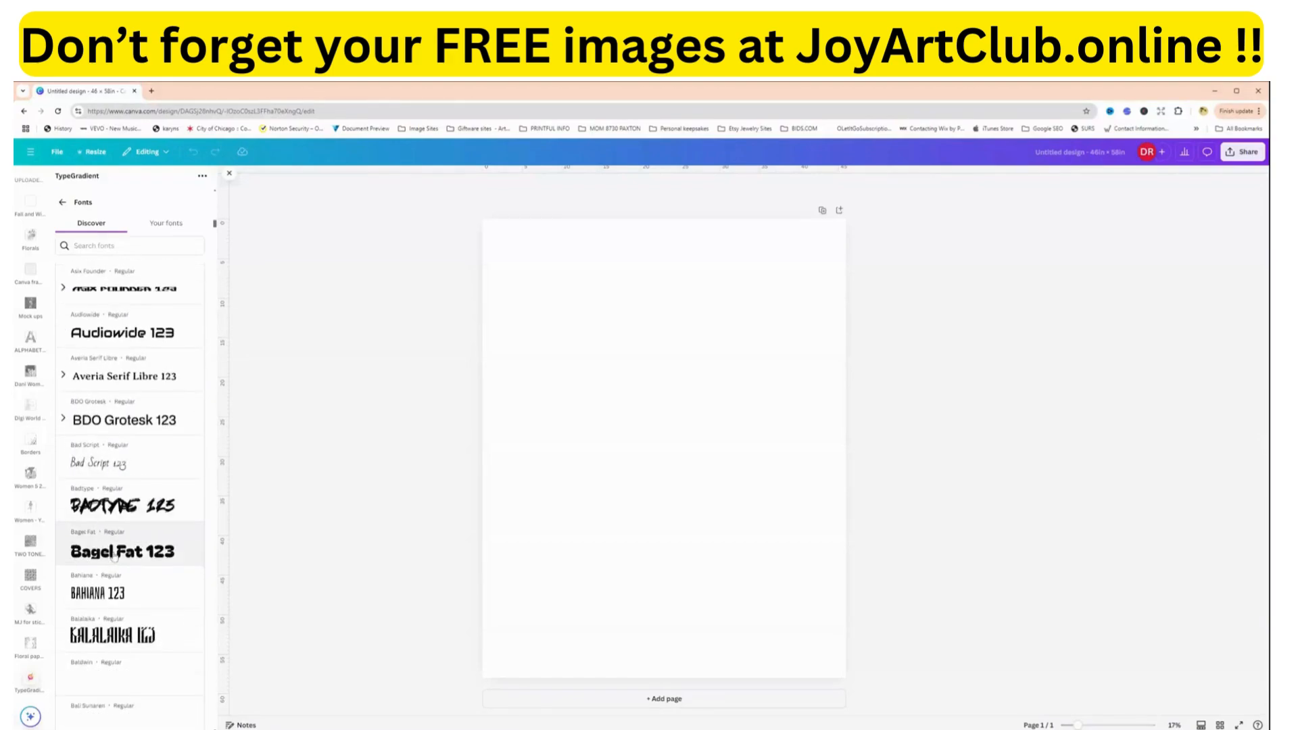
pyautogui.scroll(-3, 99, 635)
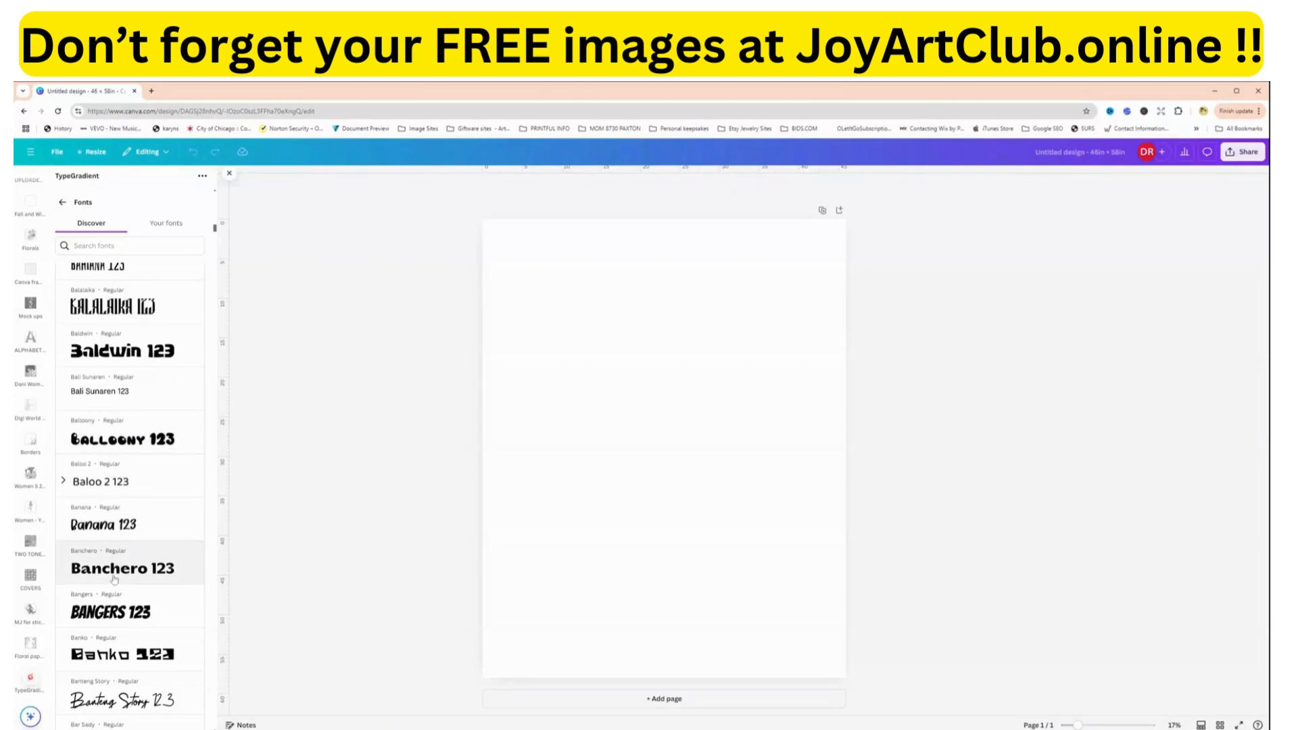
pyautogui.click(107, 620)
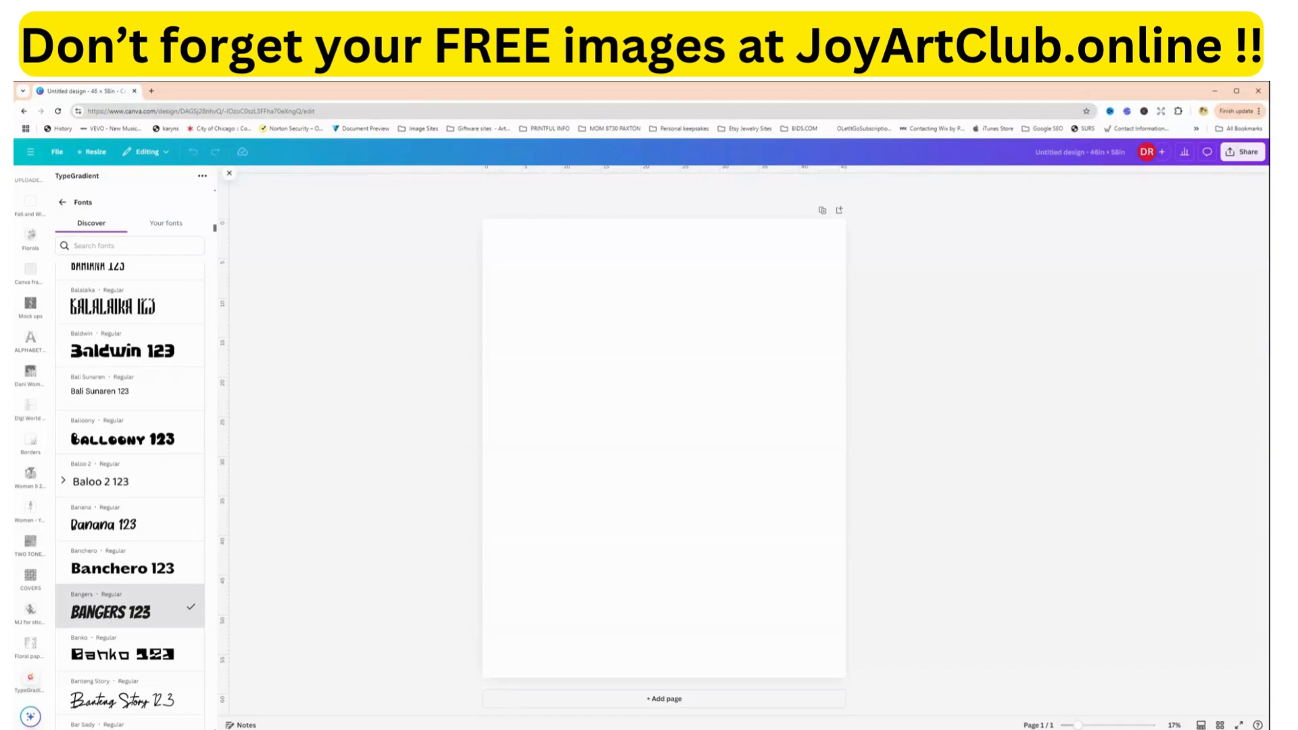
pyautogui.click(63, 203)
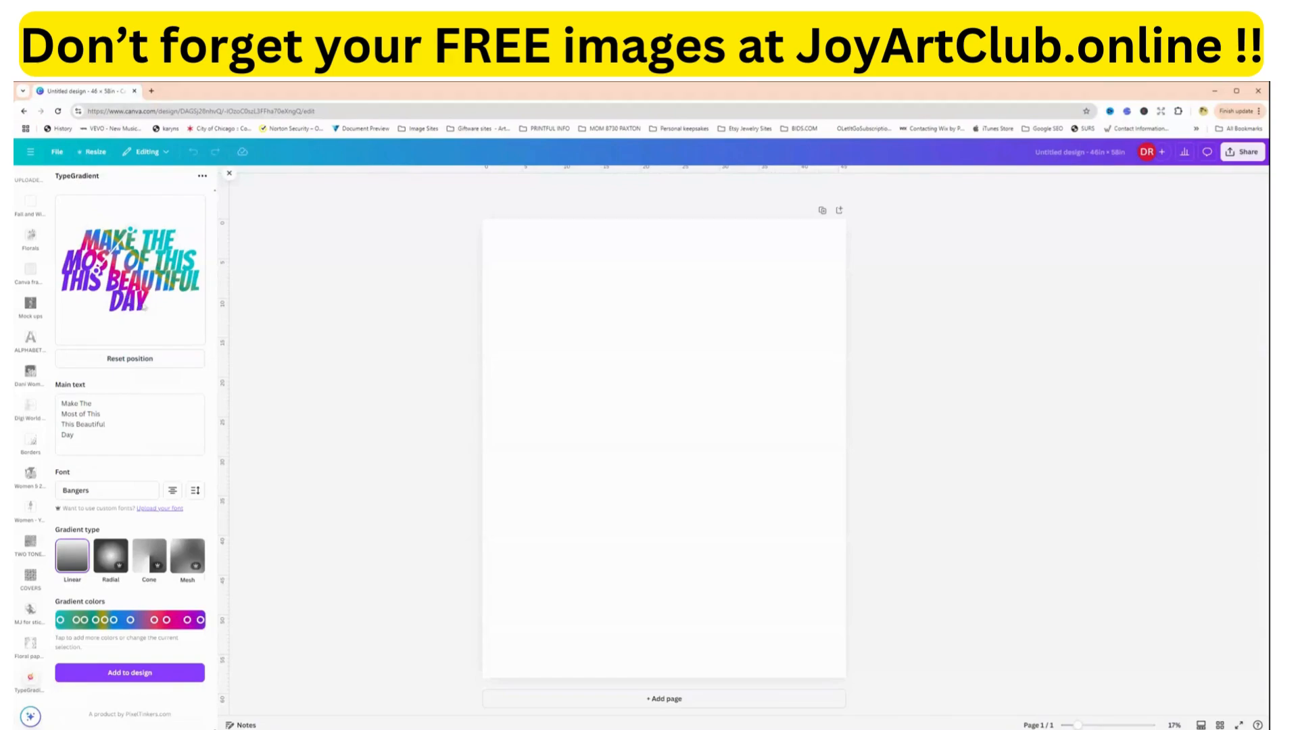
# Set the text's line height to 1.1 and add the gradient text to the design.
pyautogui.click(196, 496)
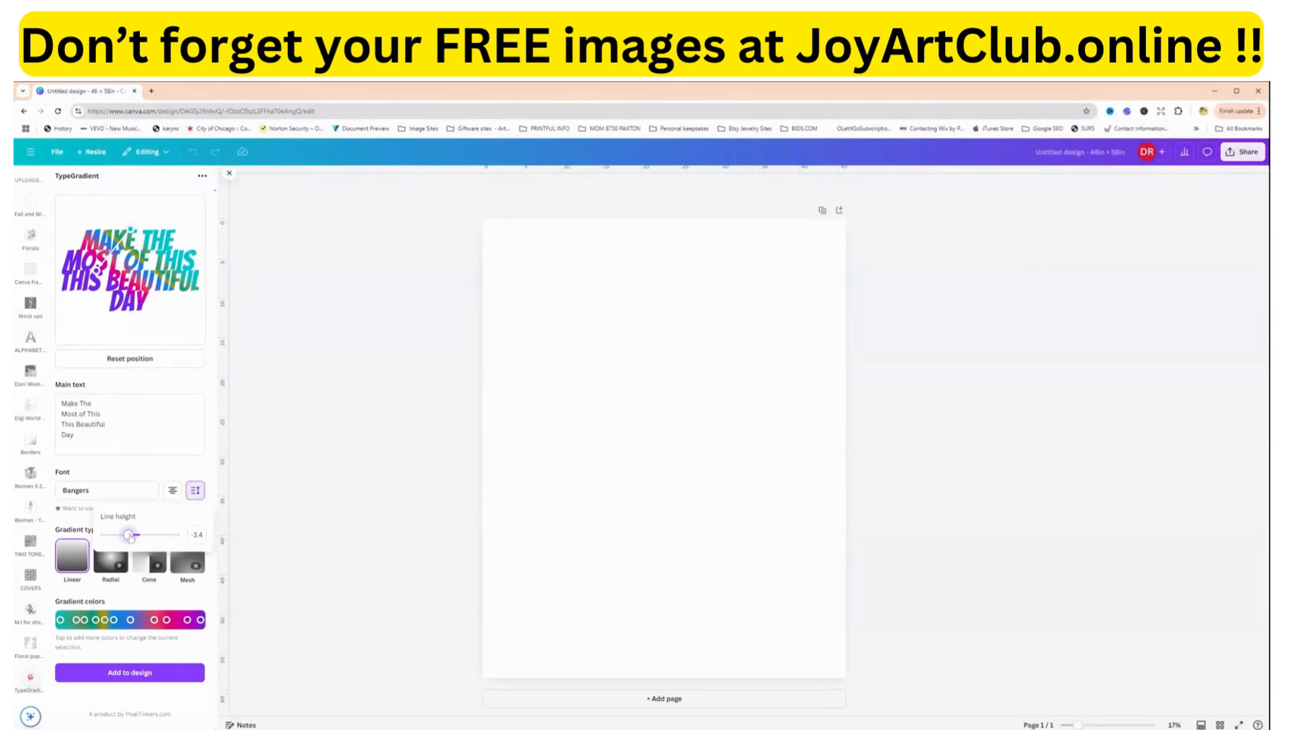
pyautogui.moveTo(131, 537)
pyautogui.mouseDown()
pyautogui.moveTo(150, 544)
pyautogui.moveTo(144, 537)
pyautogui.mouseUp()
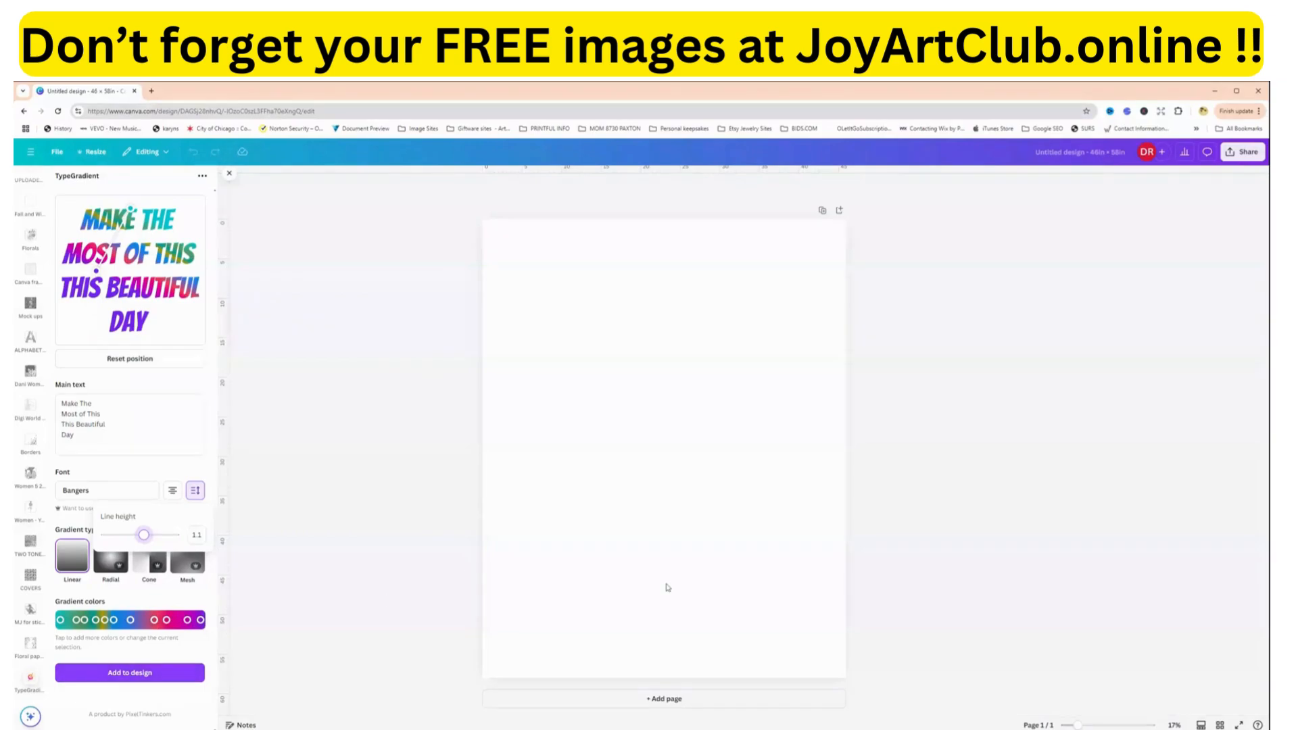
pyautogui.click(131, 677)
pyautogui.click(131, 674)
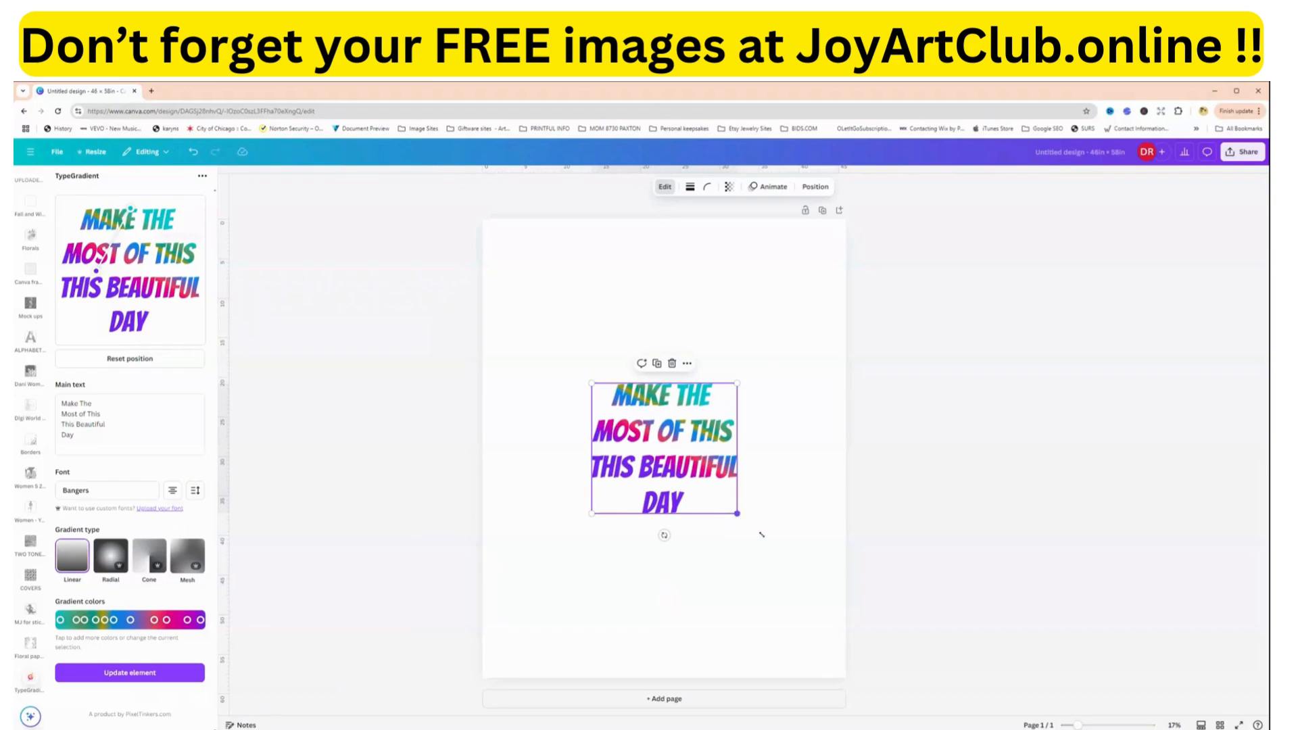
# Enlarge the gradient text to nearly the page's width and center it horizontally and vertically on the page.
pyautogui.moveTo(737, 514); pyautogui.dragTo(810, 579)
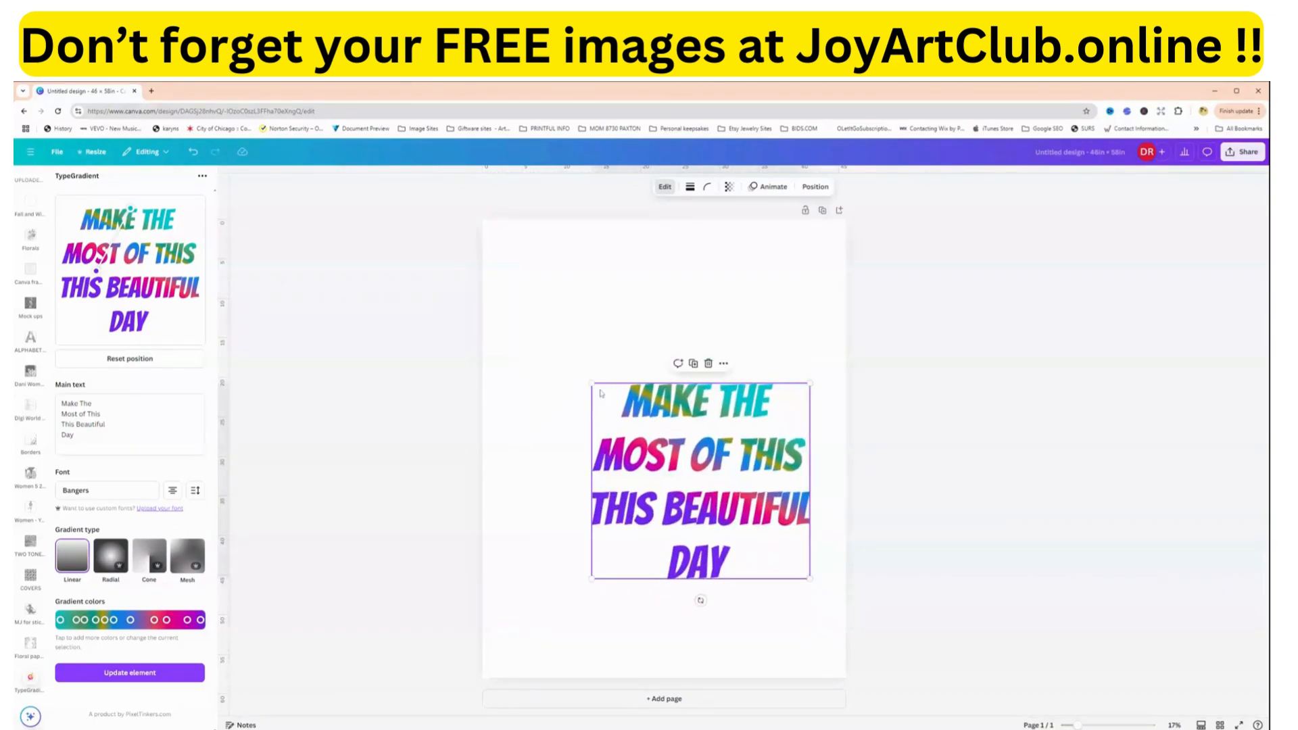
pyautogui.moveTo(592, 384); pyautogui.dragTo(491, 309)
pyautogui.moveTo(633, 387)
pyautogui.mouseDown()
pyautogui.moveTo(646, 382)
pyautogui.moveTo(621, 374)
pyautogui.mouseUp()
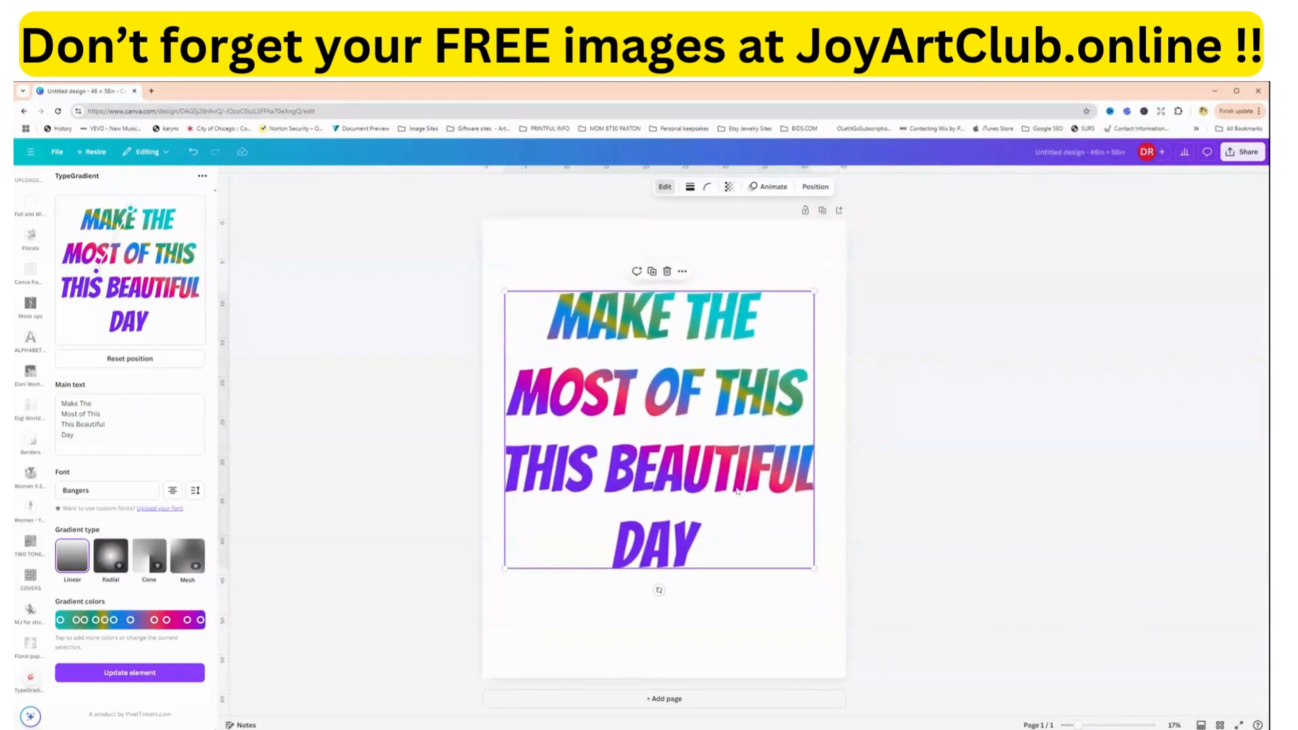
pyautogui.moveTo(815, 569); pyautogui.dragTo(817, 571)
pyautogui.moveTo(744, 507); pyautogui.dragTo(749, 520)
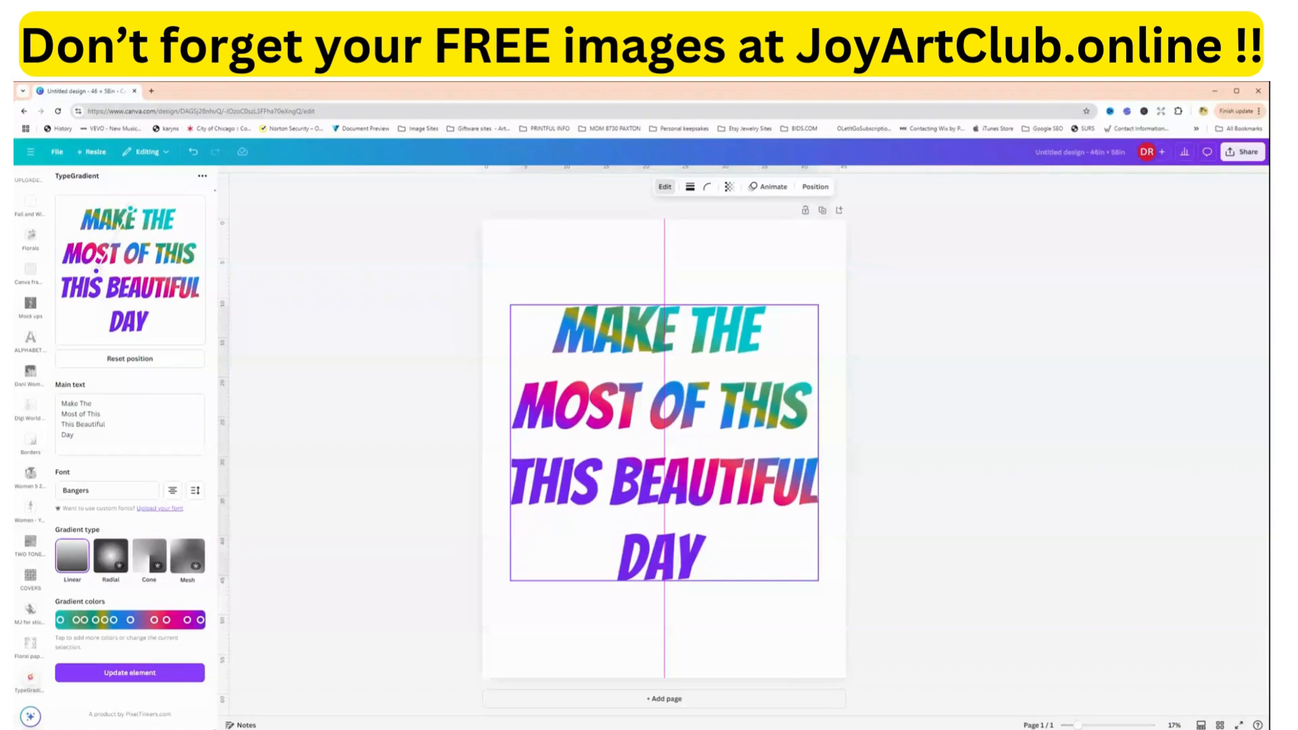
pyautogui.moveTo(749, 516); pyautogui.dragTo(747, 521)
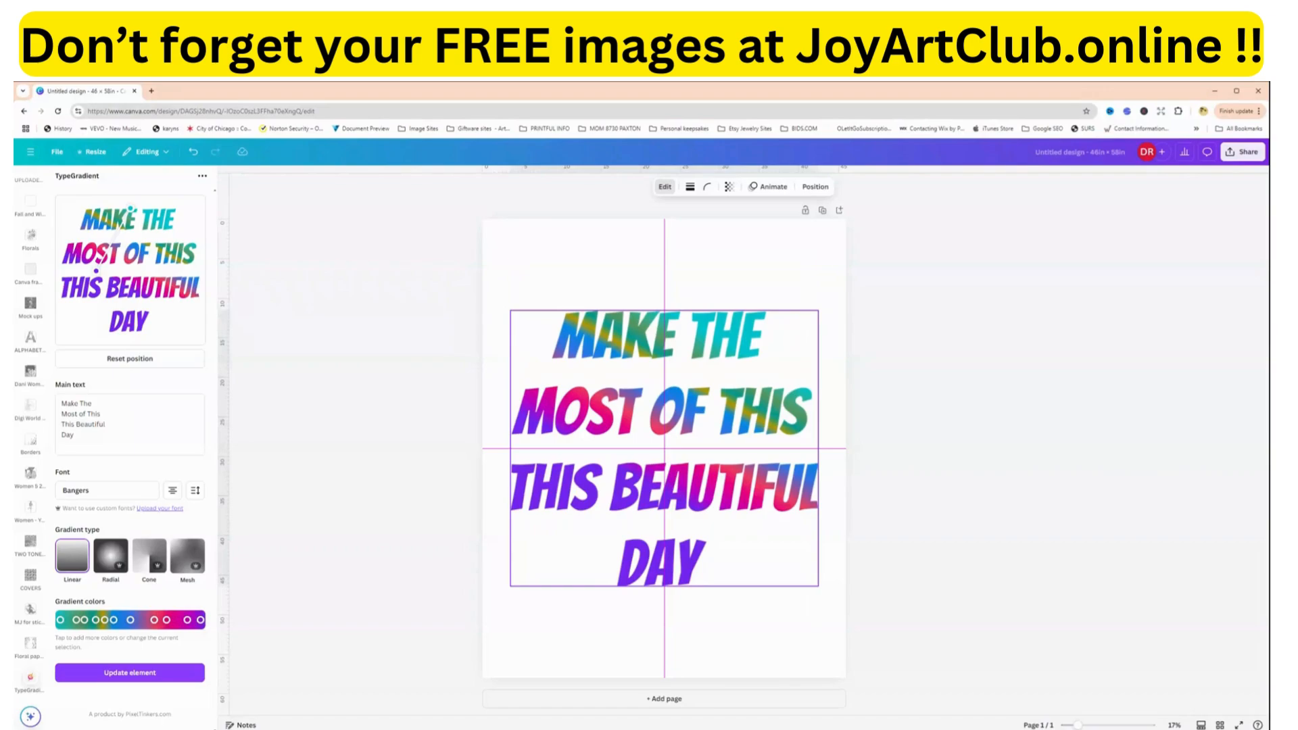
pyautogui.moveTo(664, 448); pyautogui.dragTo(664, 448)
pyautogui.moveTo(744, 526); pyautogui.dragTo(743, 526)
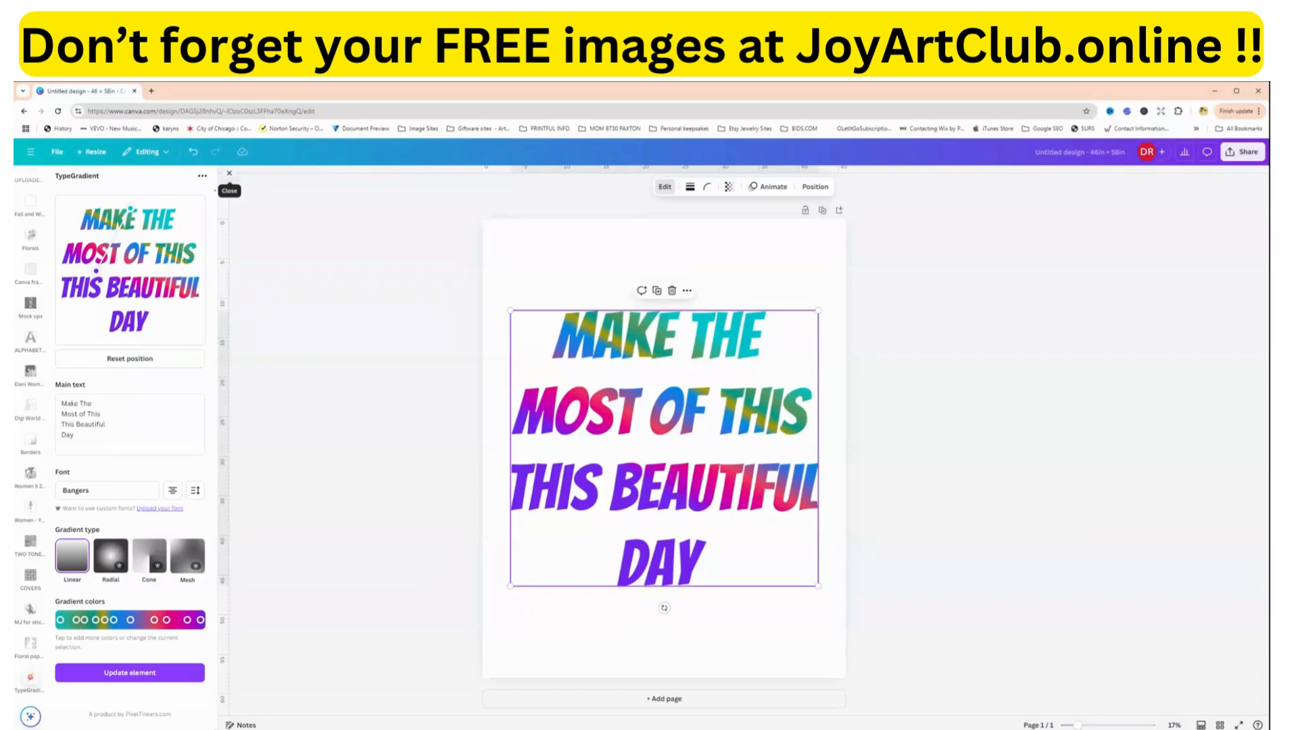
# Search the elements for "gold" graphics and add the gold watercolor splash to the page.
pyautogui.click(230, 173)
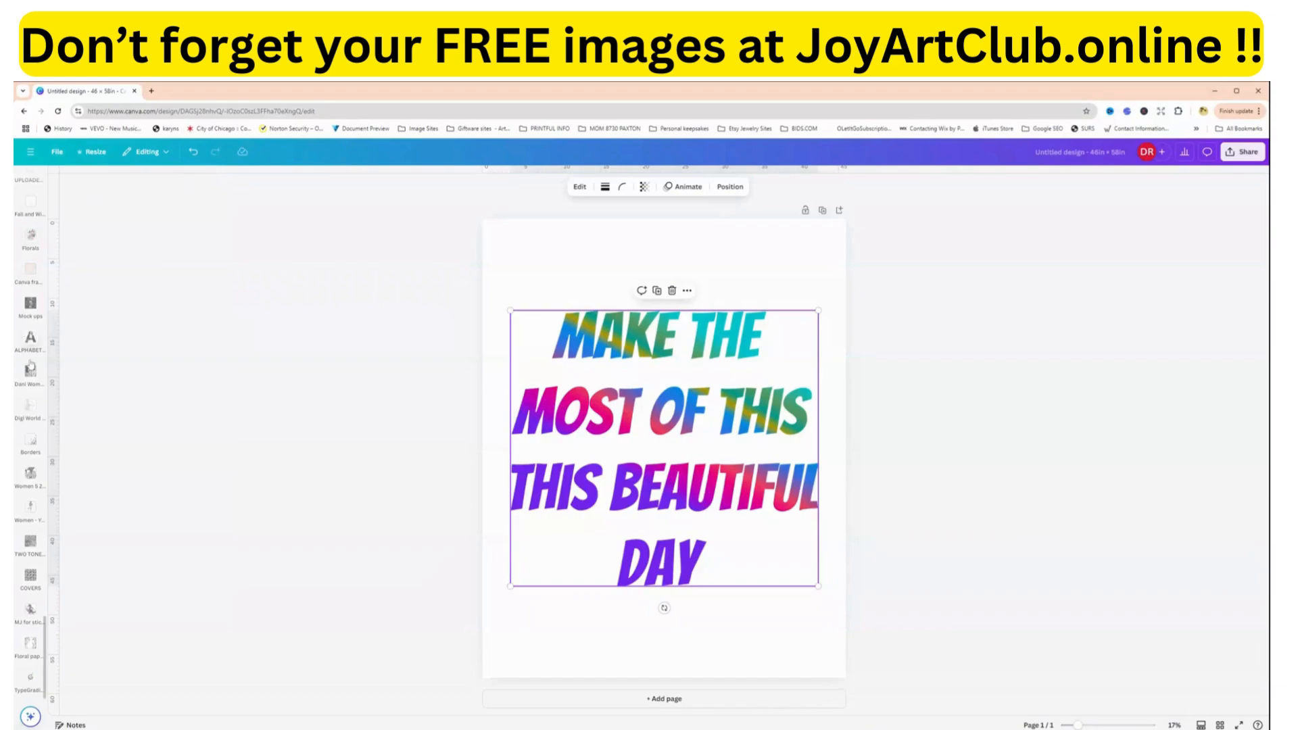
pyautogui.click(30, 373)
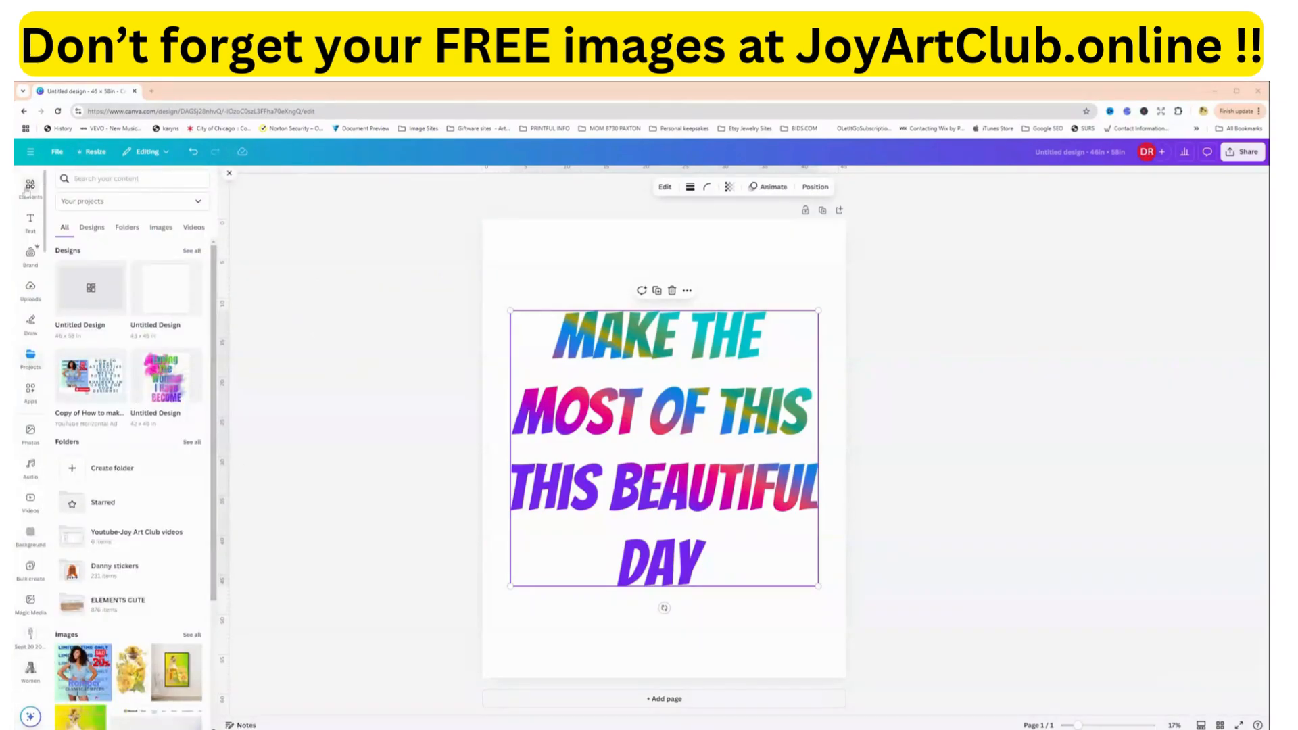
pyautogui.click(27, 192)
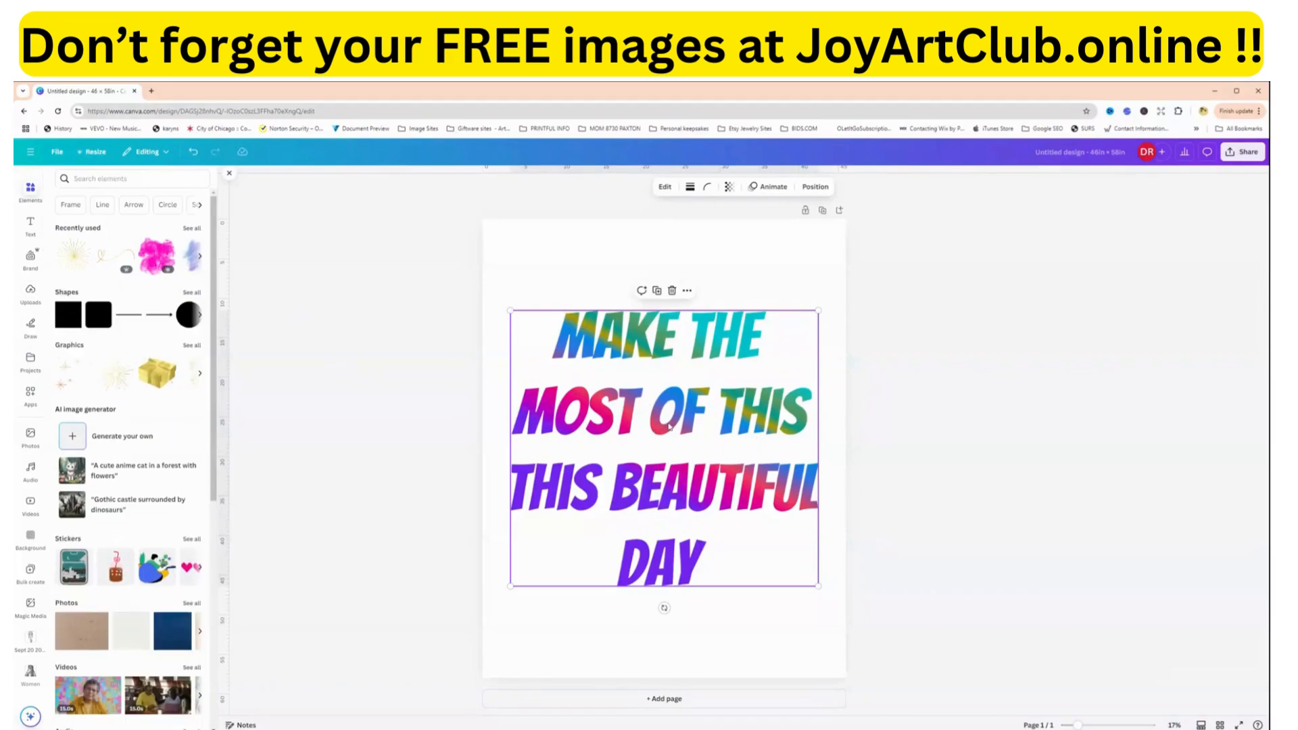
pyautogui.click(88, 178)
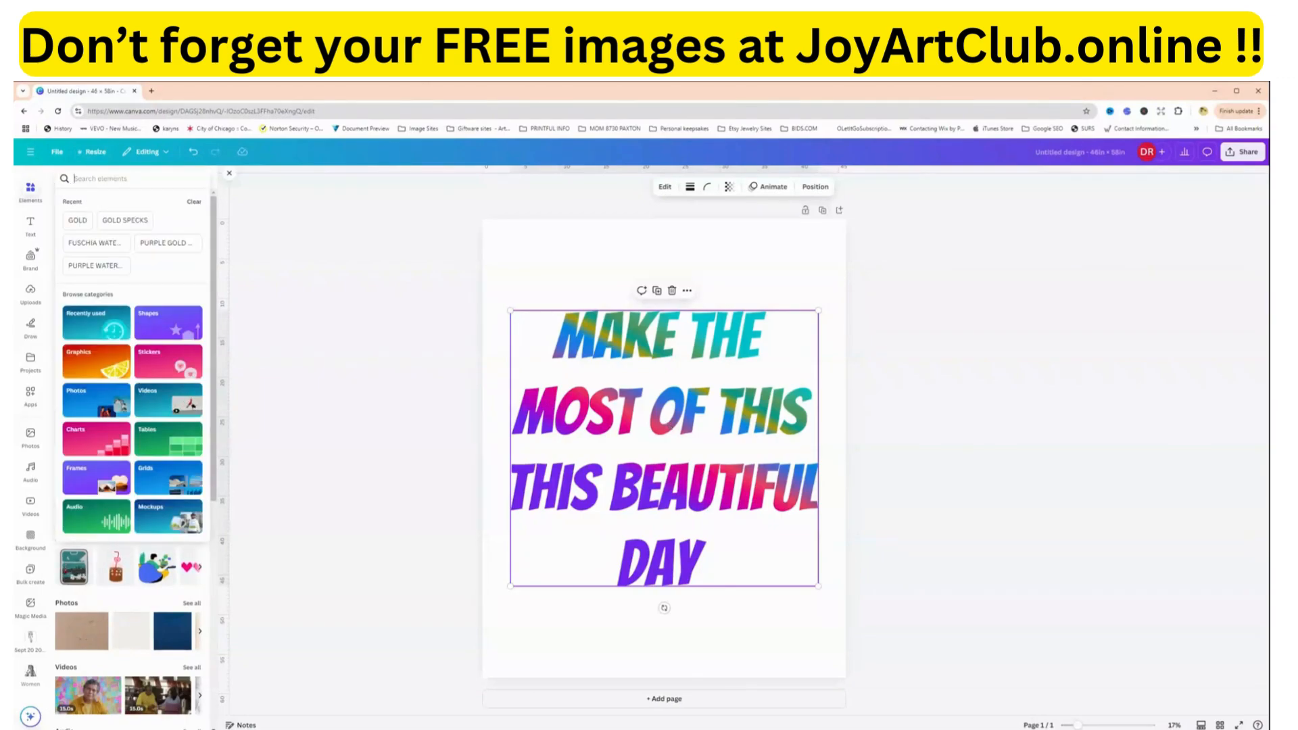
pyautogui.write('gold')
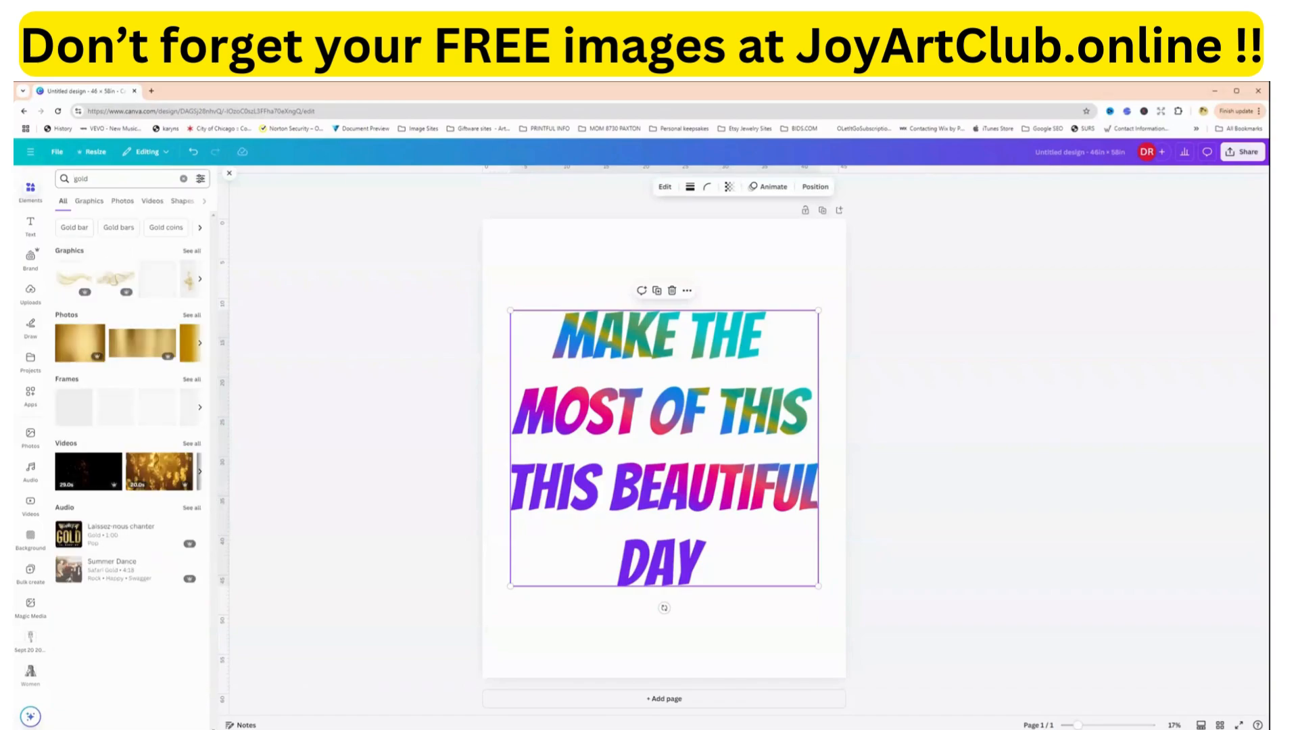
pyautogui.click(192, 252)
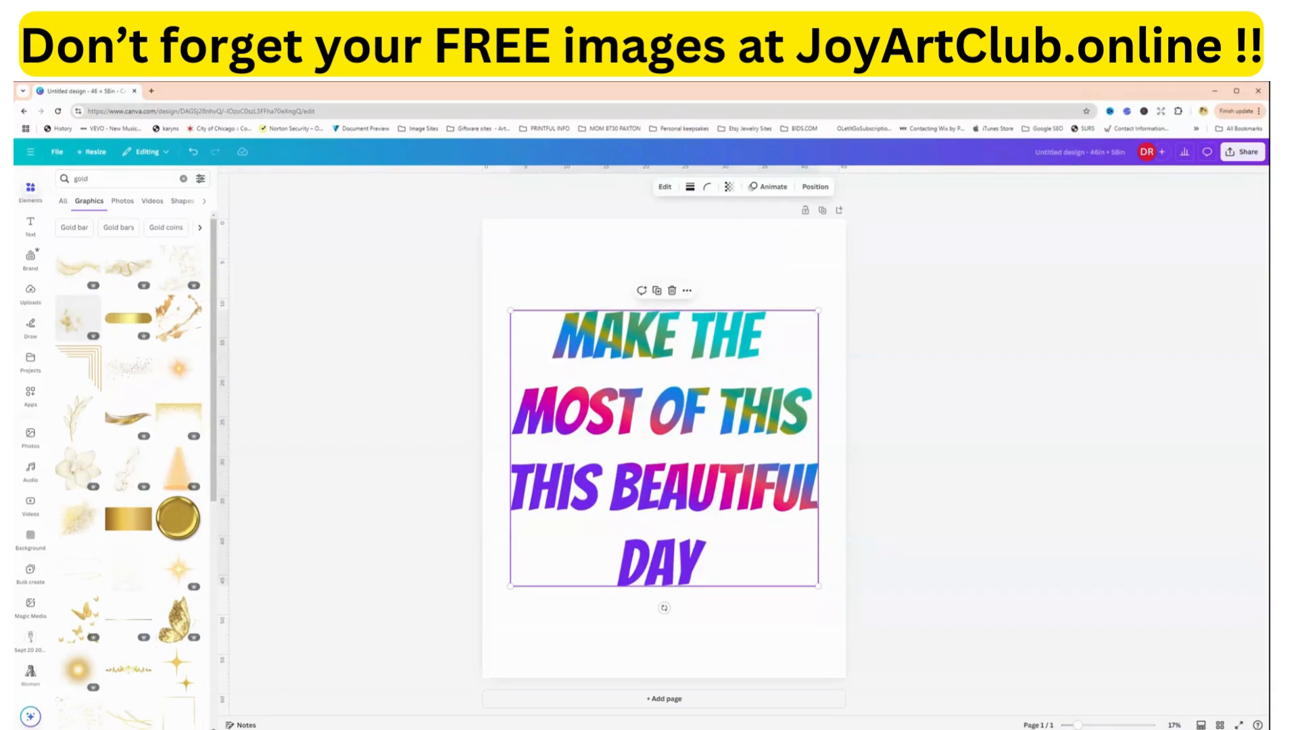
pyautogui.scroll(-6, 76, 556)
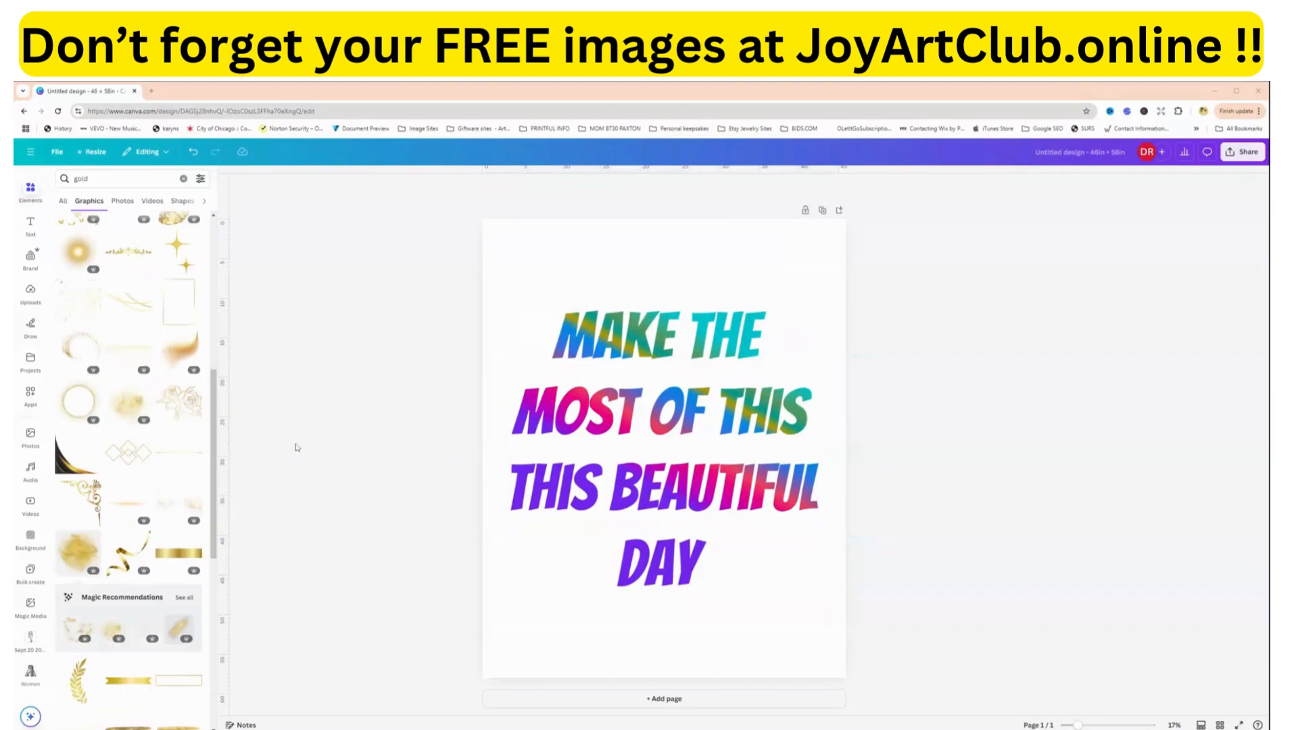
pyautogui.click(76, 556)
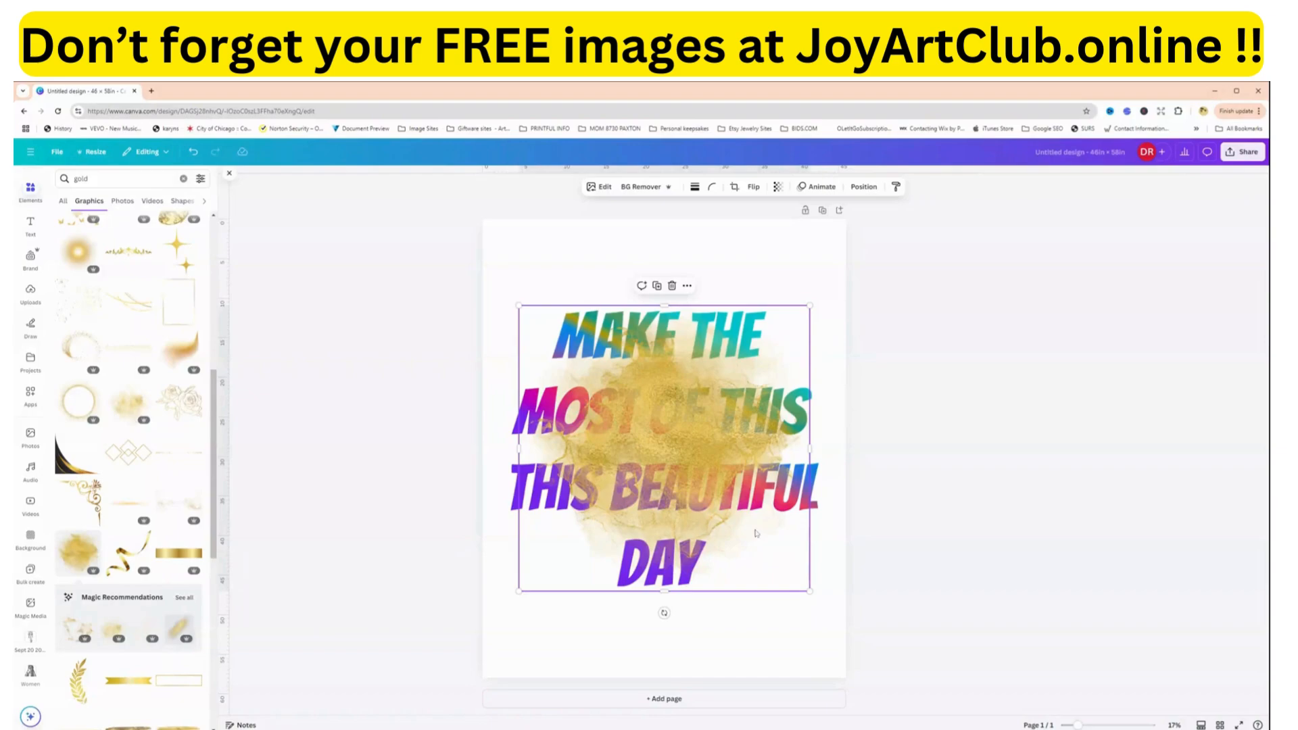
# Enlarge the gold splash to about 45.7 in wide from the page's top-left corner and place a duplicate over the lower part.
pyautogui.moveTo(647, 461); pyautogui.dragTo(623, 406)
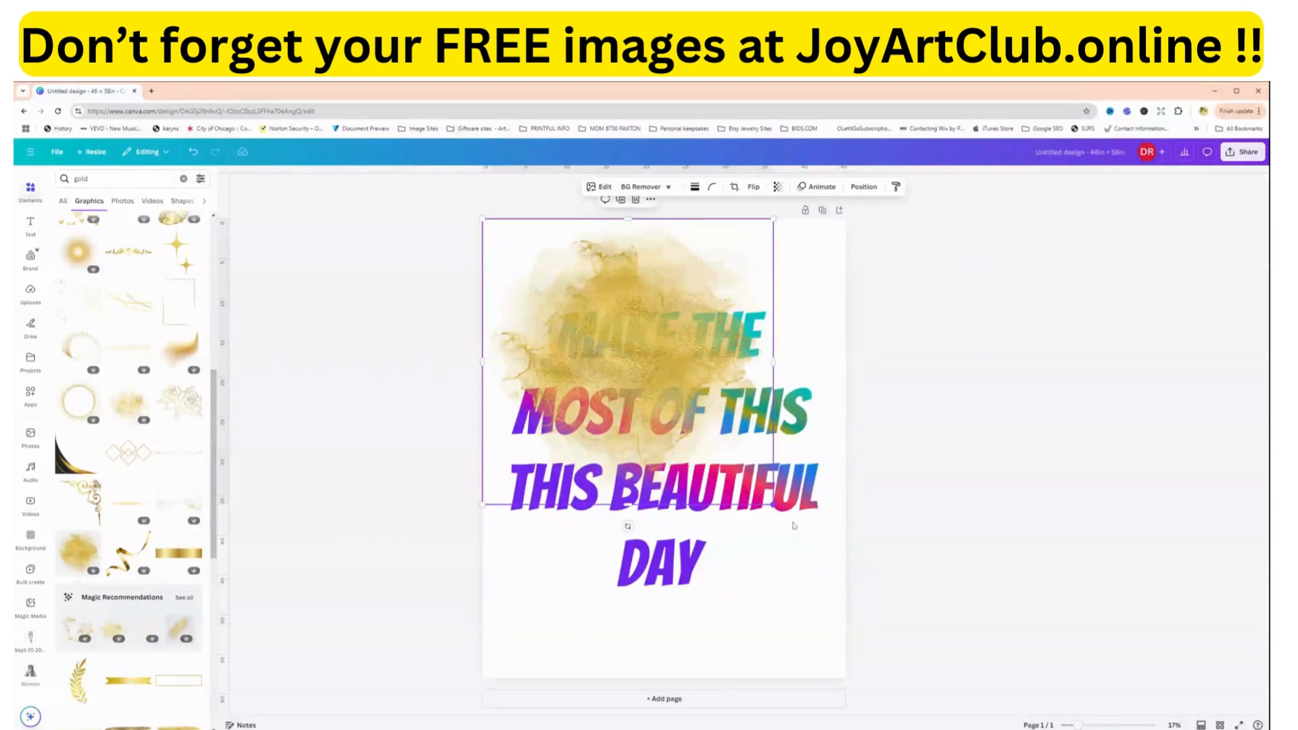
pyautogui.moveTo(794, 525); pyautogui.dragTo(843, 570)
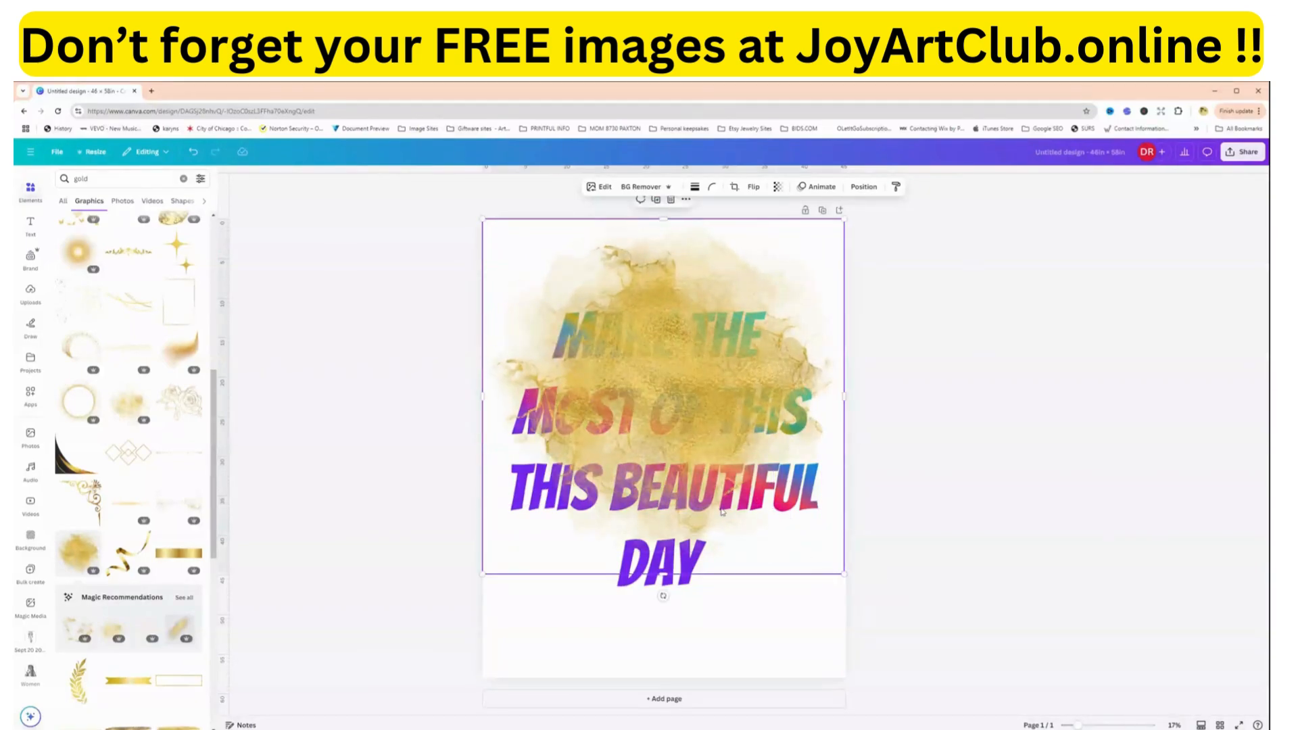
pyautogui.click(656, 201)
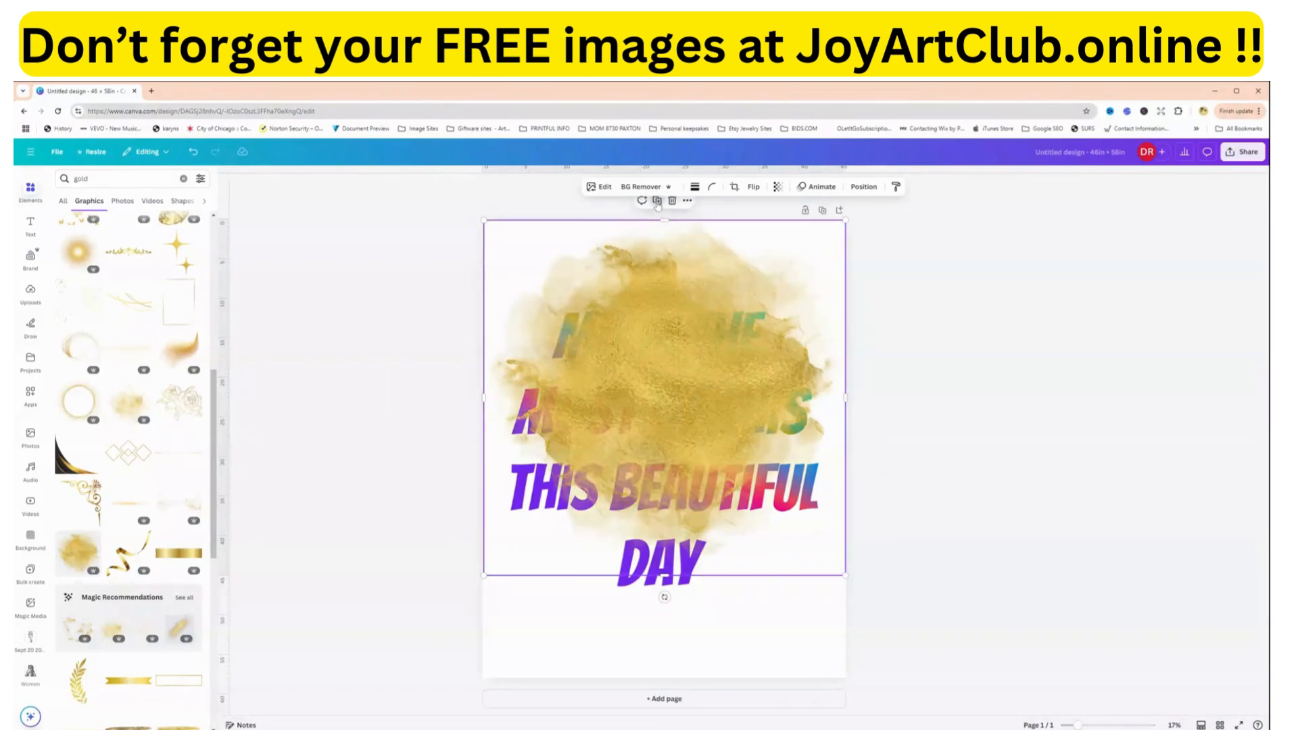
pyautogui.moveTo(688, 365); pyautogui.dragTo(689, 459)
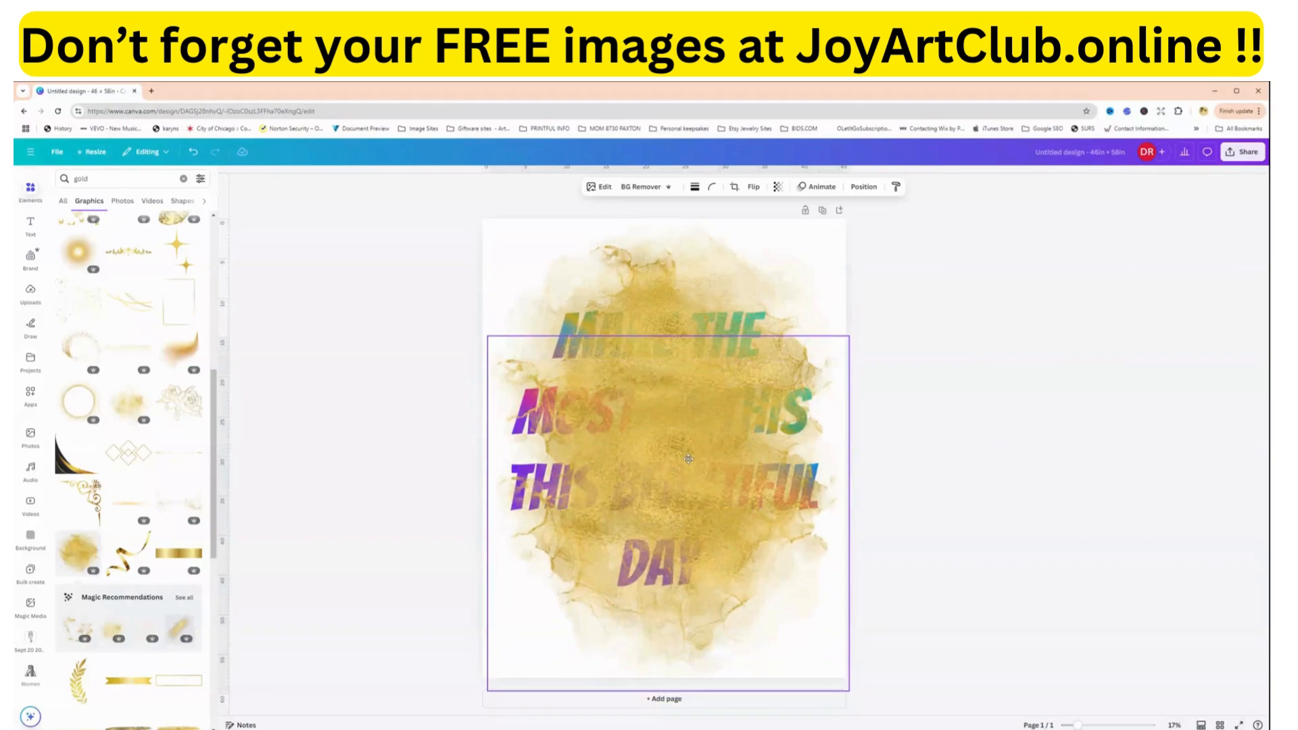
# Send both gold splashes behind the text and align the lower one with the page's left and bottom edges.
pyautogui.click(864, 187)
pyautogui.click(165, 250)
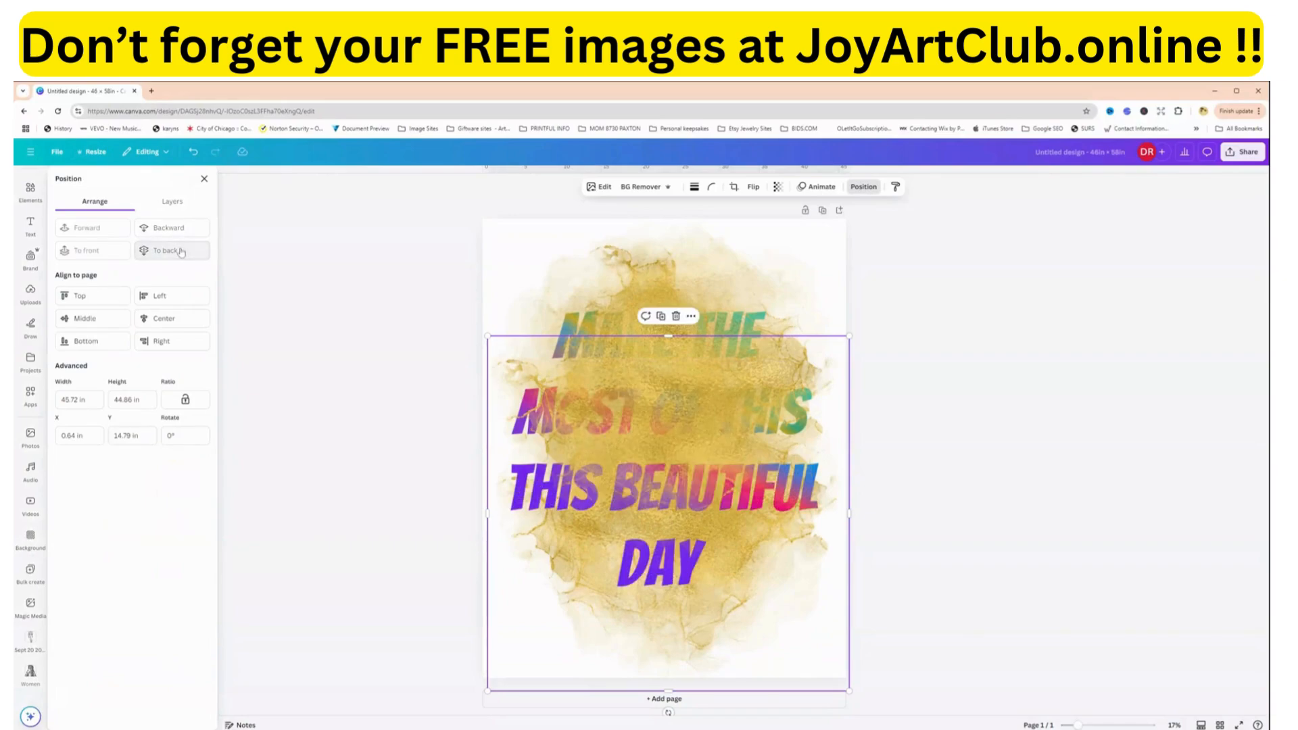
pyautogui.click(513, 269)
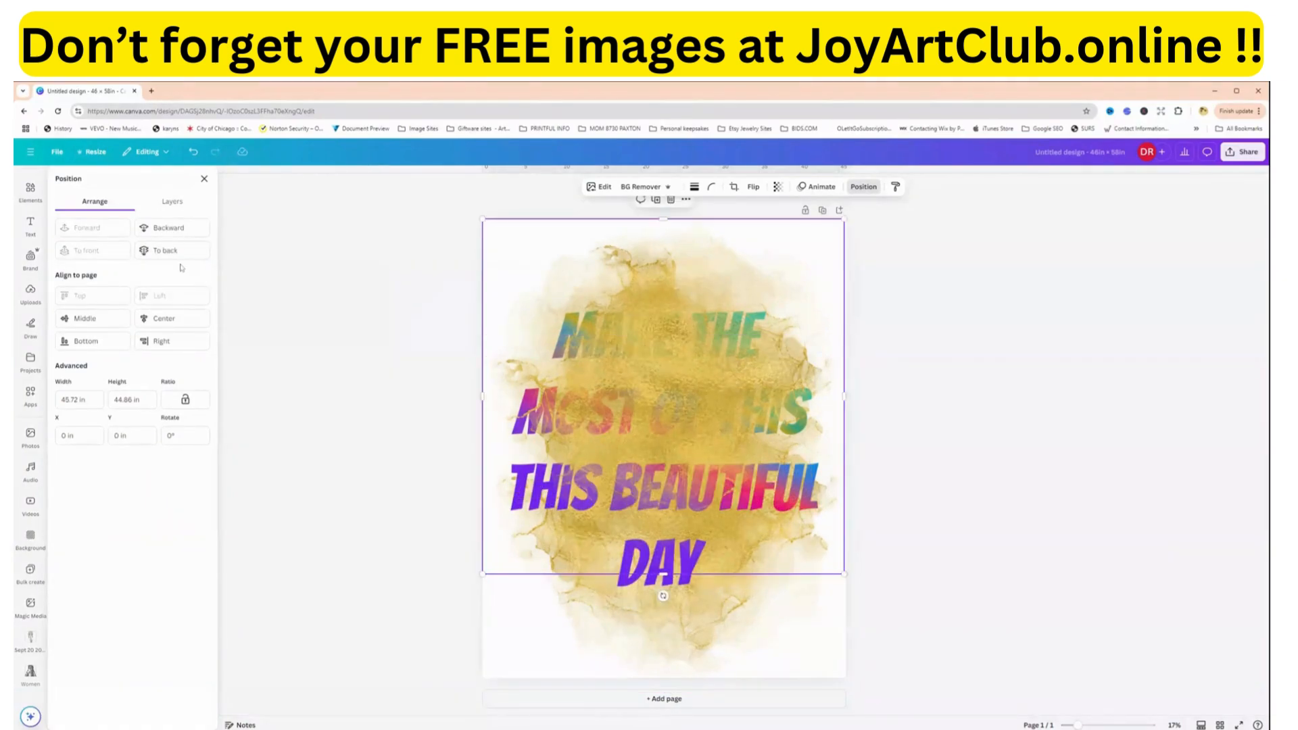
pyautogui.click(165, 250)
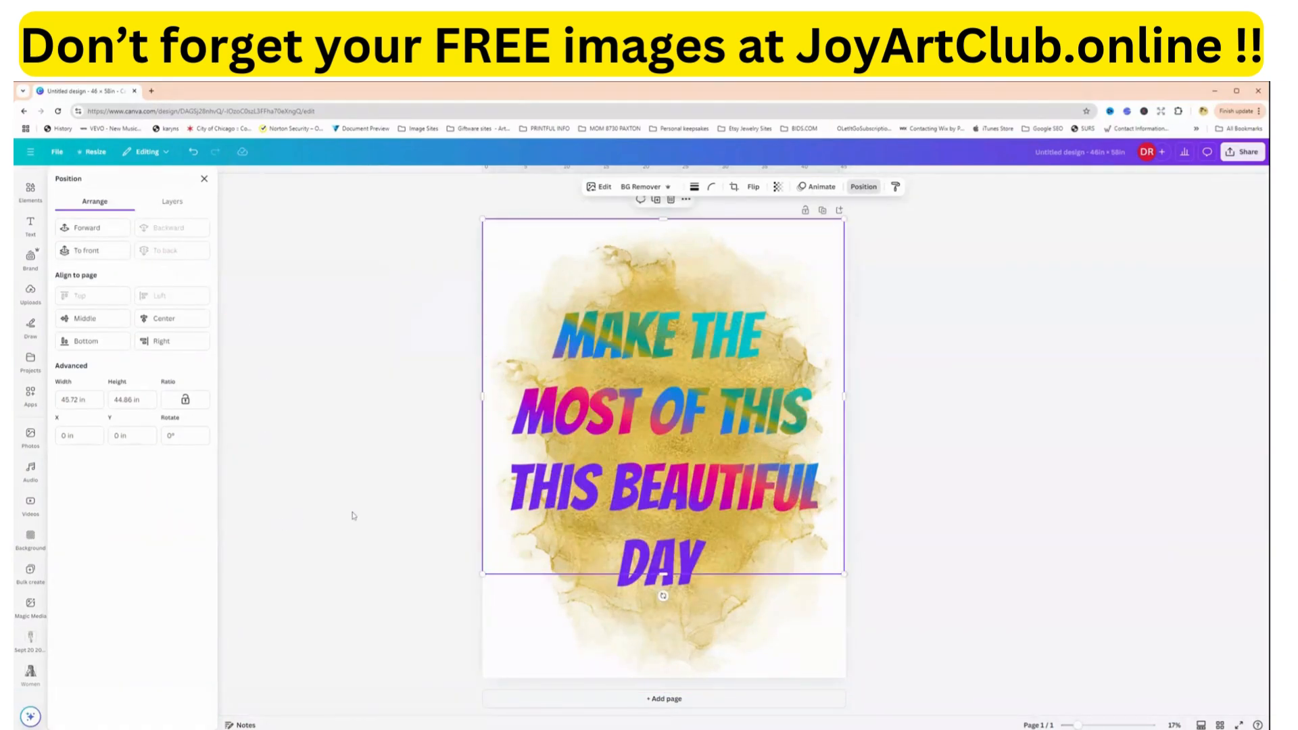
pyautogui.moveTo(683, 631)
pyautogui.mouseDown()
pyautogui.moveTo(755, 617)
pyautogui.moveTo(676, 614)
pyautogui.moveTo(810, 595)
pyautogui.moveTo(675, 612)
pyautogui.mouseUp()
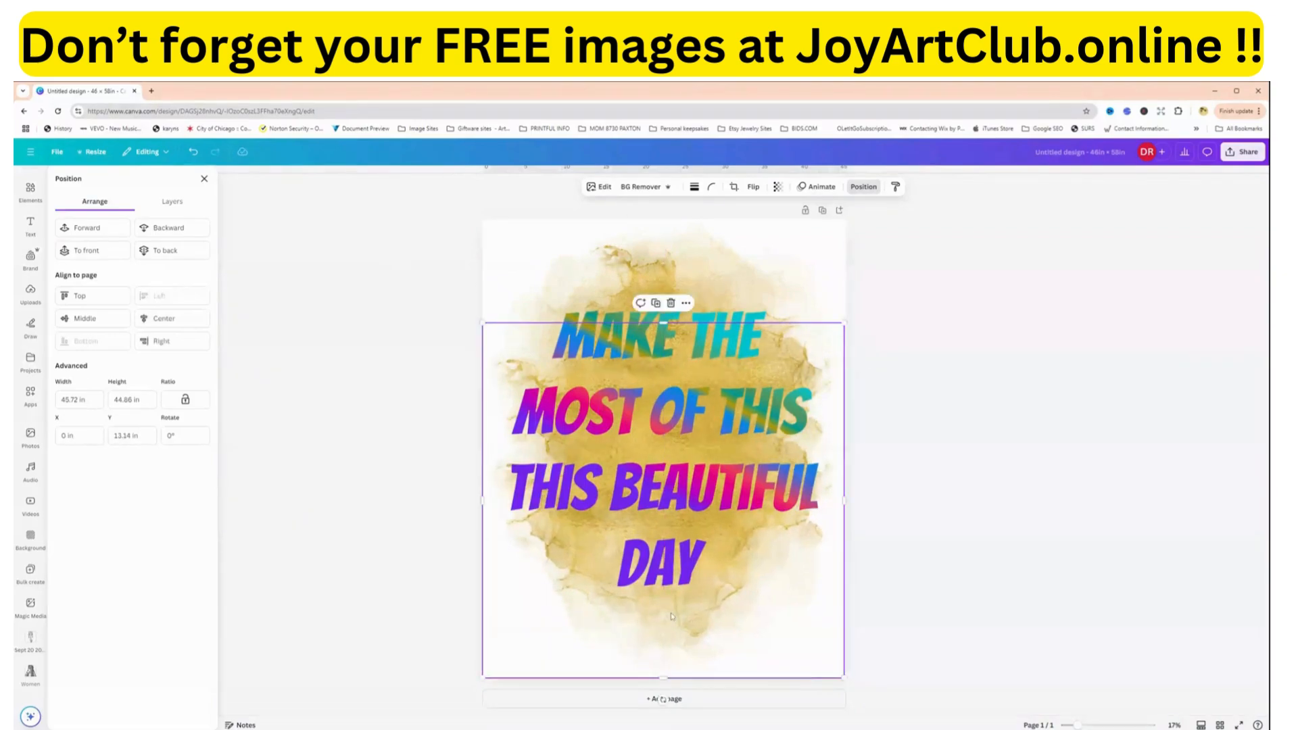
# Search the elements for "gold glitter" graphics and add the curved gold glitter arc to the page.
pyautogui.click(28, 196)
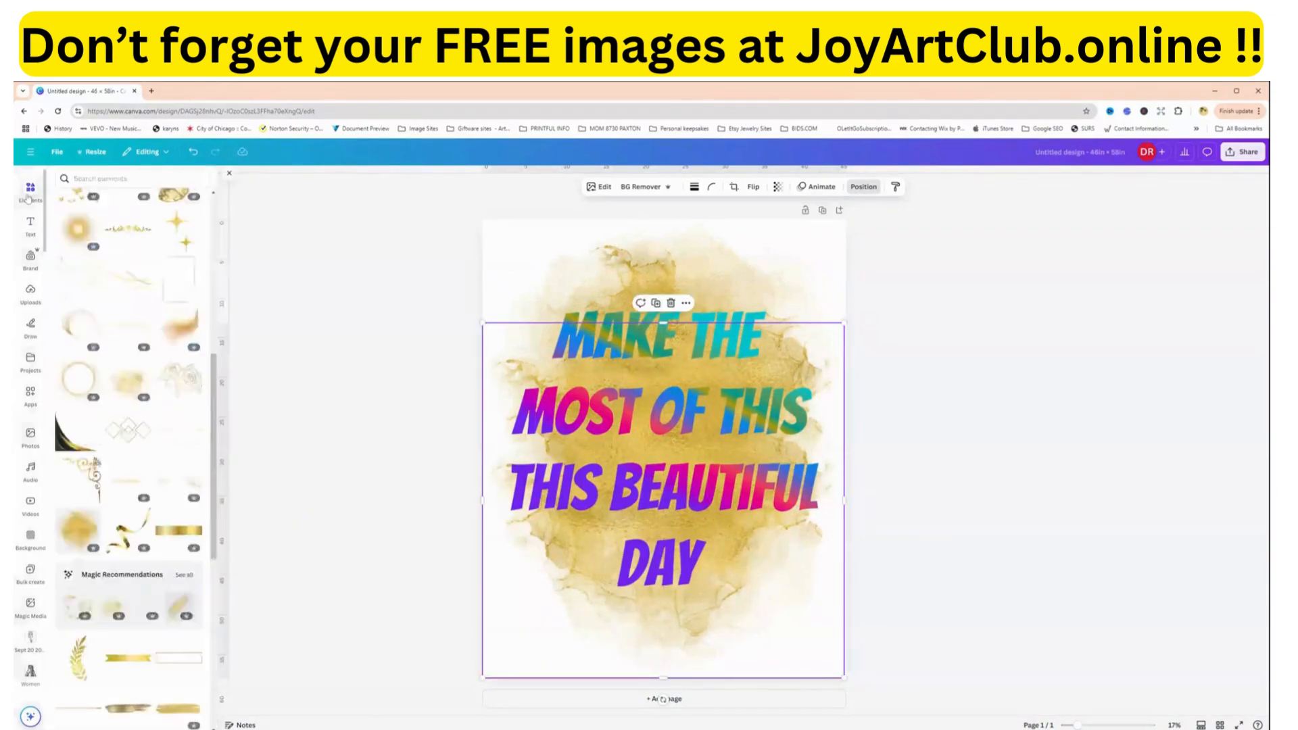
pyautogui.click(76, 179)
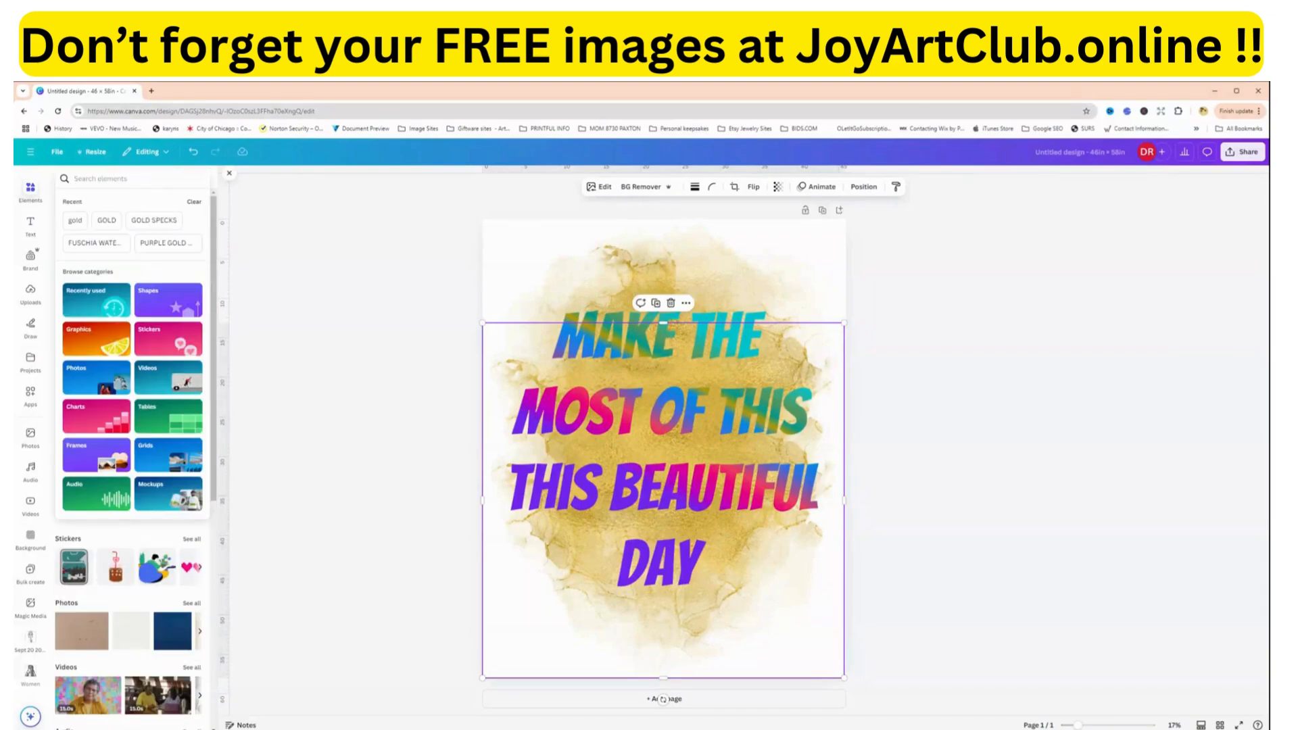
pyautogui.write('gold gli')
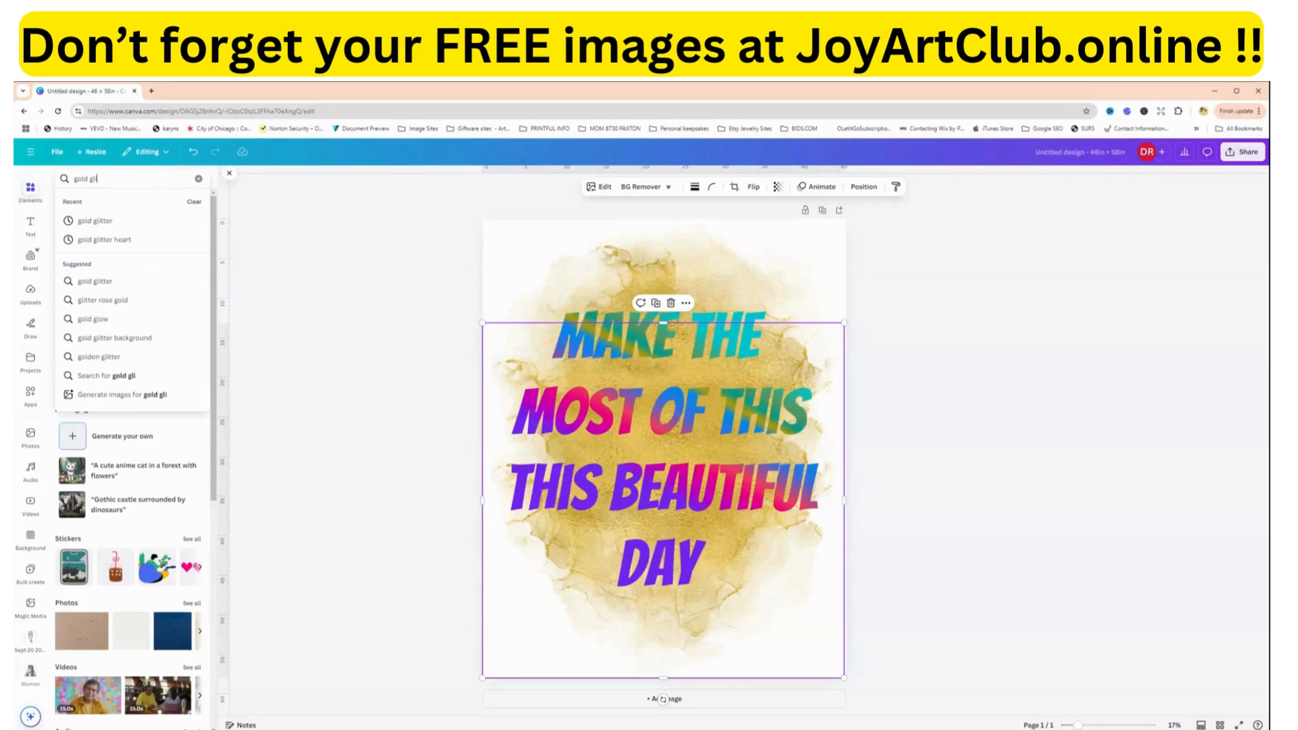
pyautogui.write('tter')
pyautogui.press('Return')
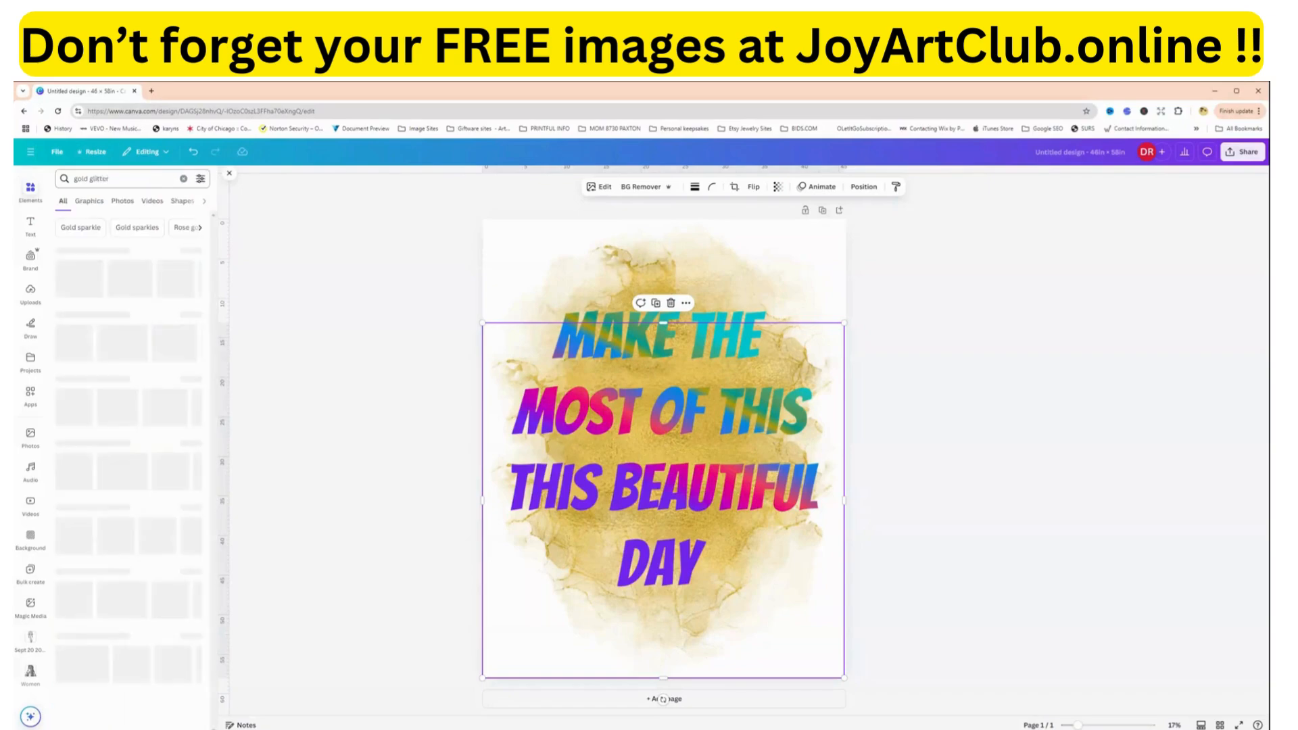
pyautogui.click(192, 251)
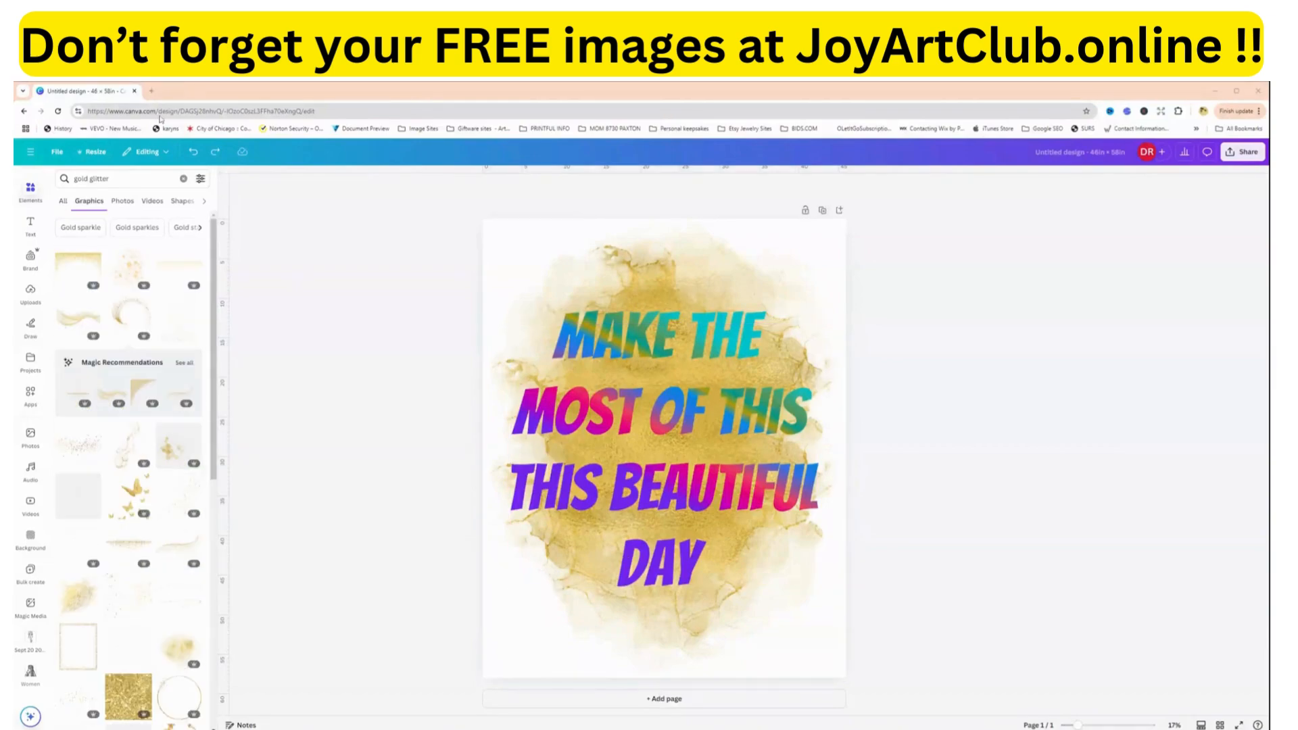
pyautogui.click(128, 317)
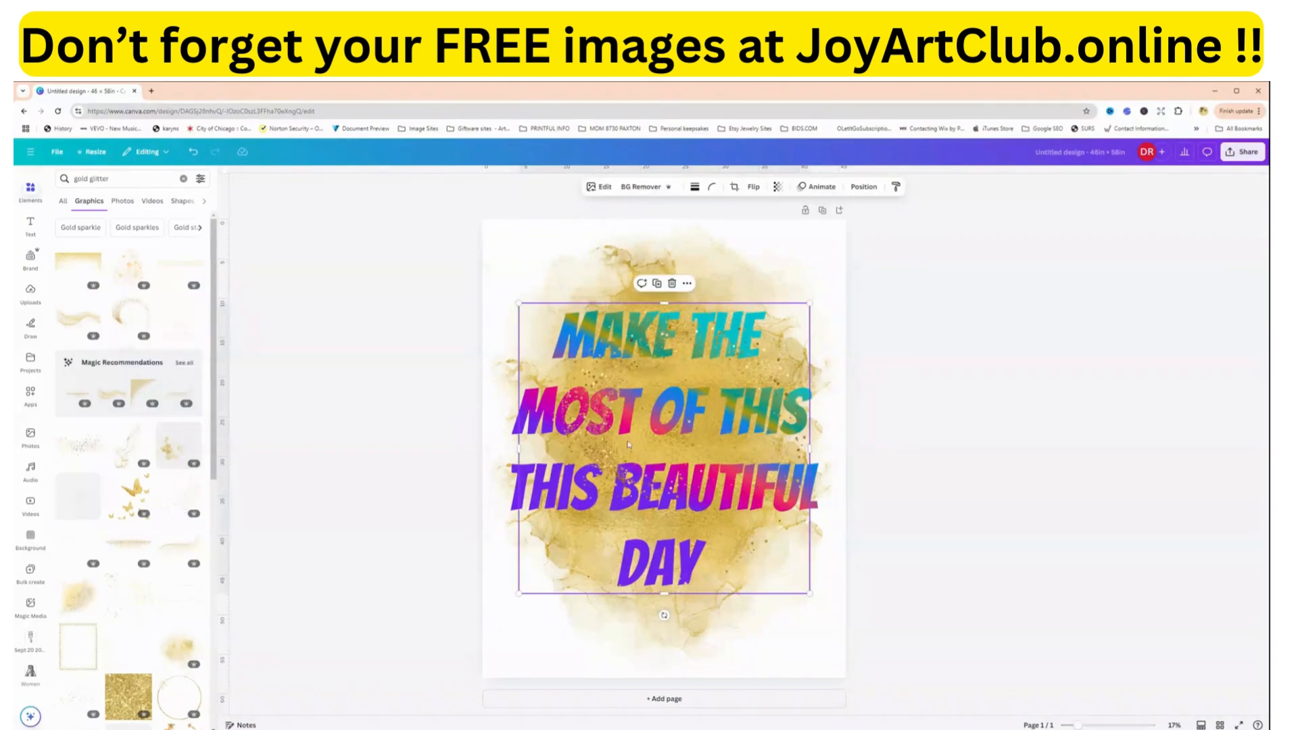
# Enlarge the gold glitter arc to about 45.7 in wide over the page's upper part and place a duplicate over the lower part.
pyautogui.moveTo(626, 440); pyautogui.dragTo(574, 364)
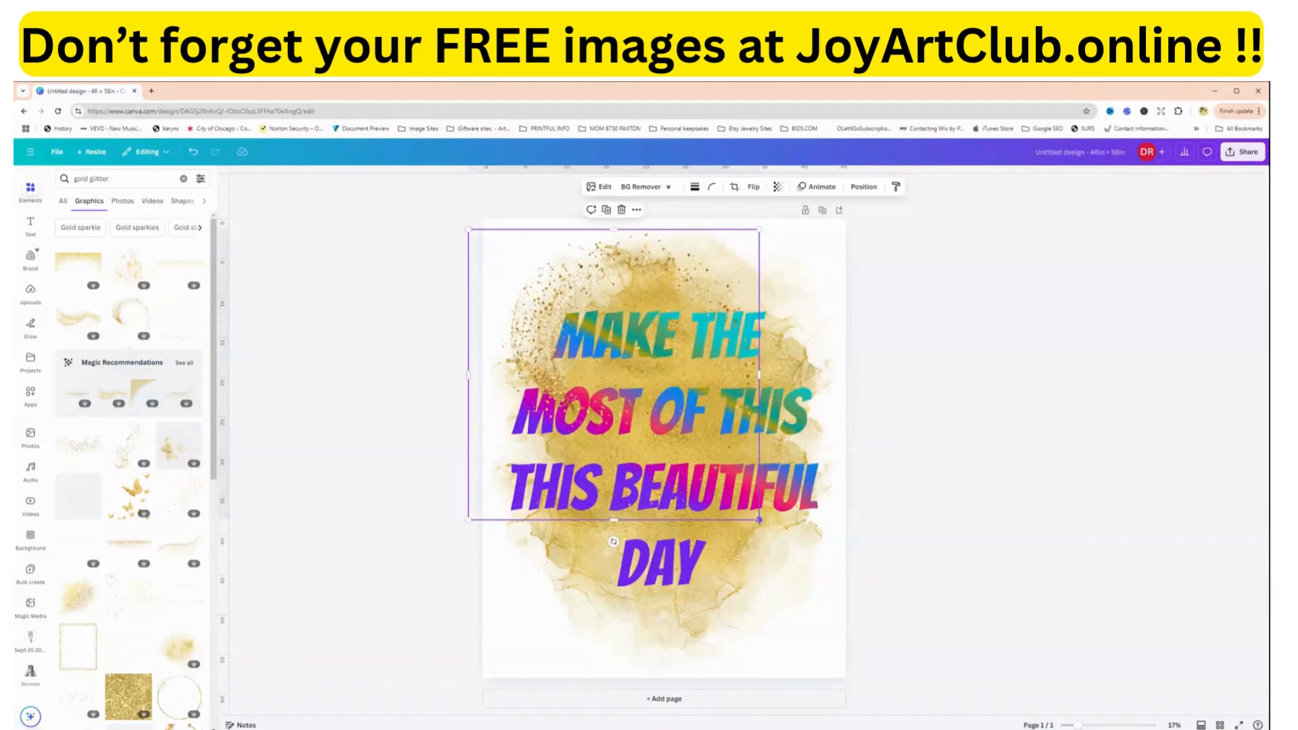
pyautogui.moveTo(759, 518); pyautogui.dragTo(845, 576)
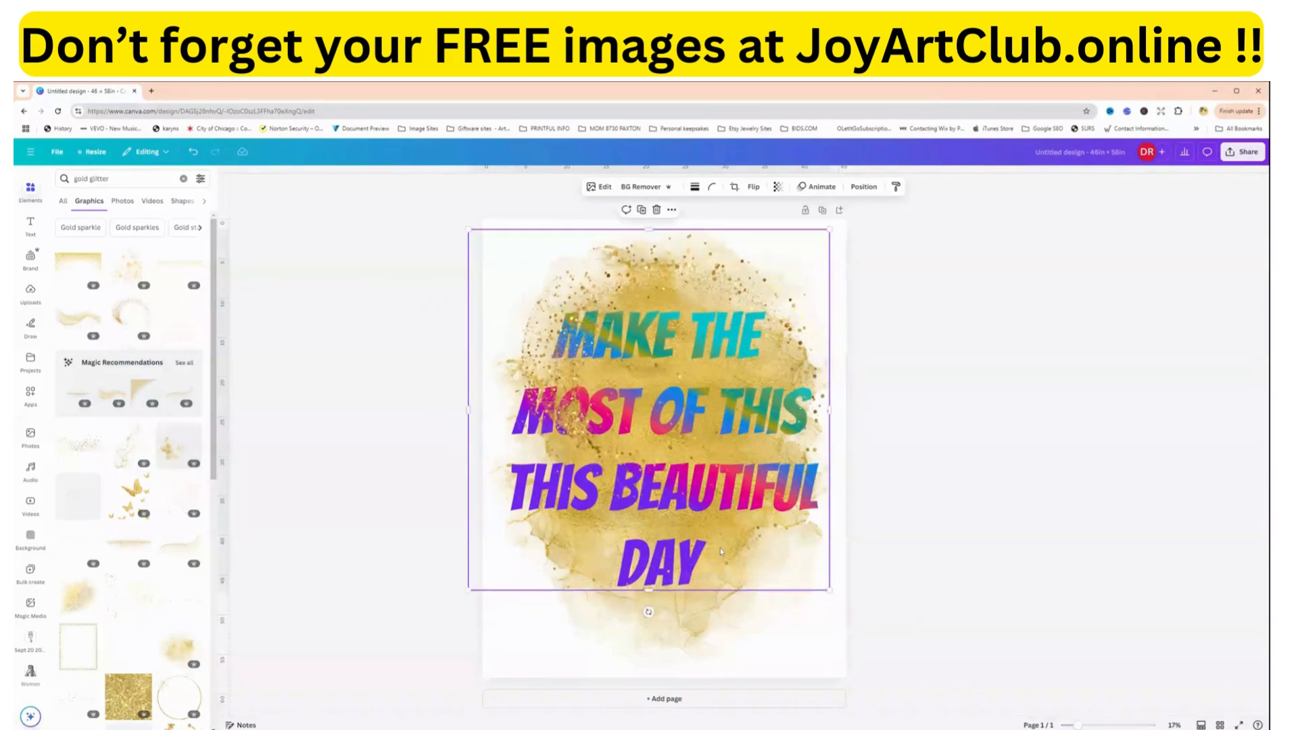
pyautogui.click(641, 210)
pyautogui.moveTo(694, 375); pyautogui.dragTo(706, 482)
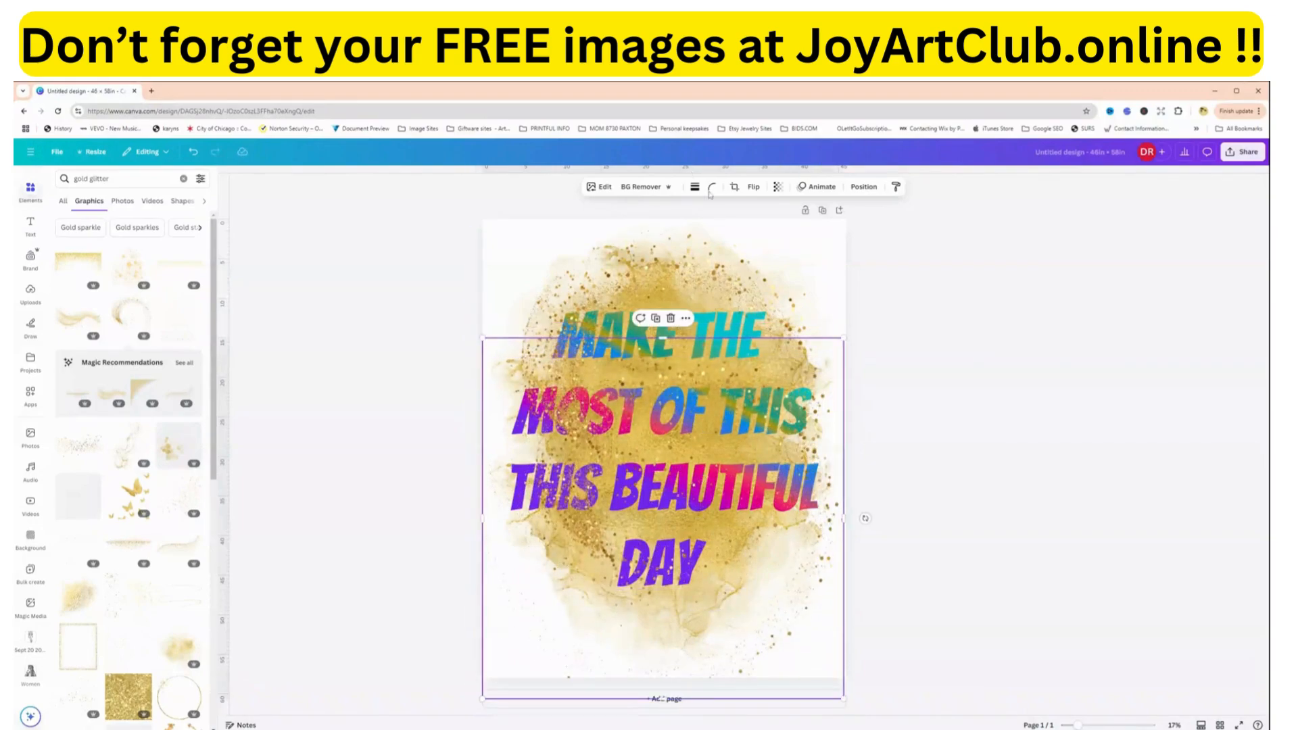
# Flip the lower glitter arc vertically and horizontally, and shift both arcs so they frame opposite edges of the gold splash.
pyautogui.click(752, 189)
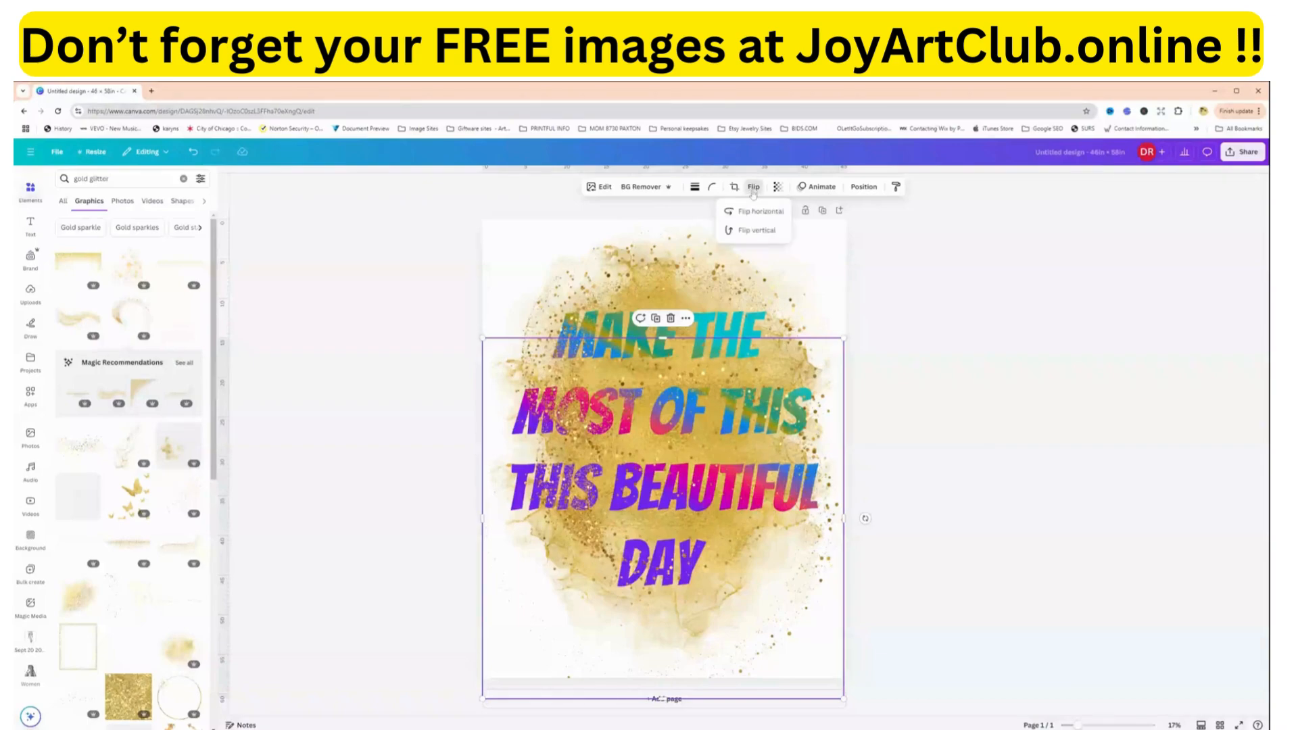
pyautogui.click(743, 232)
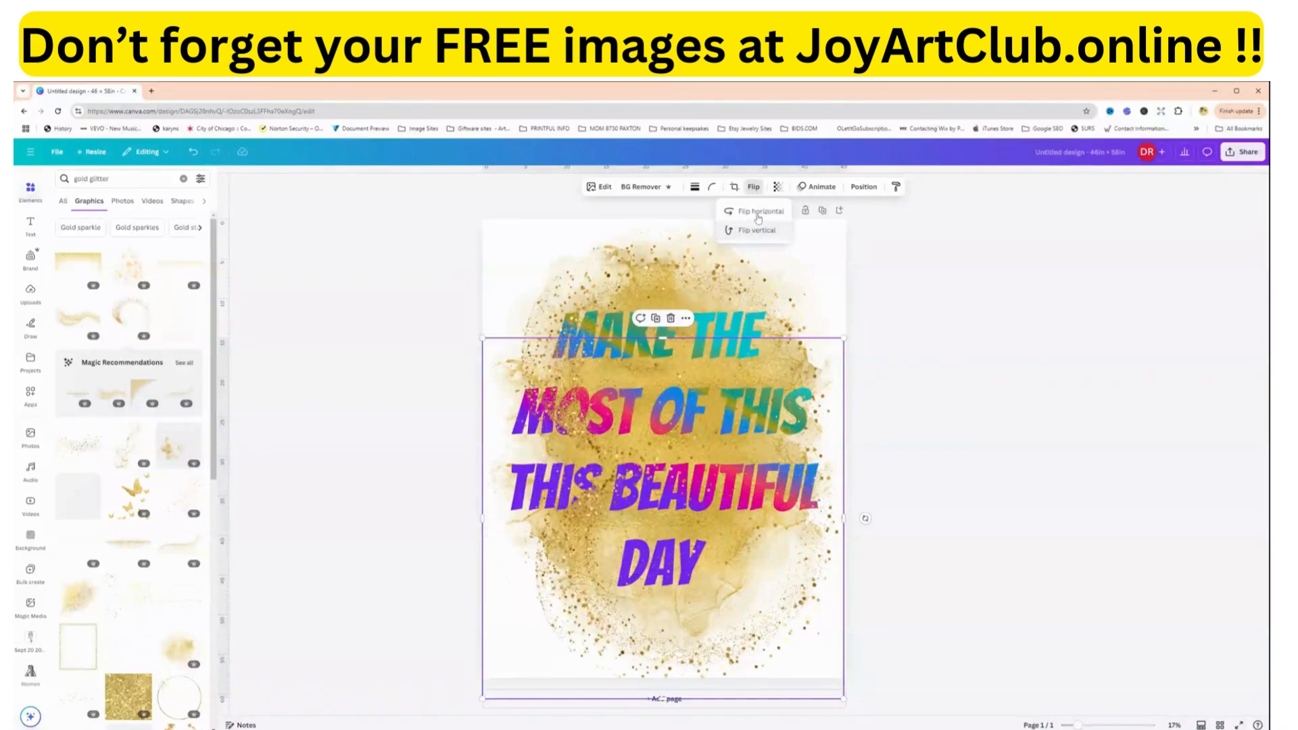
pyautogui.click(759, 211)
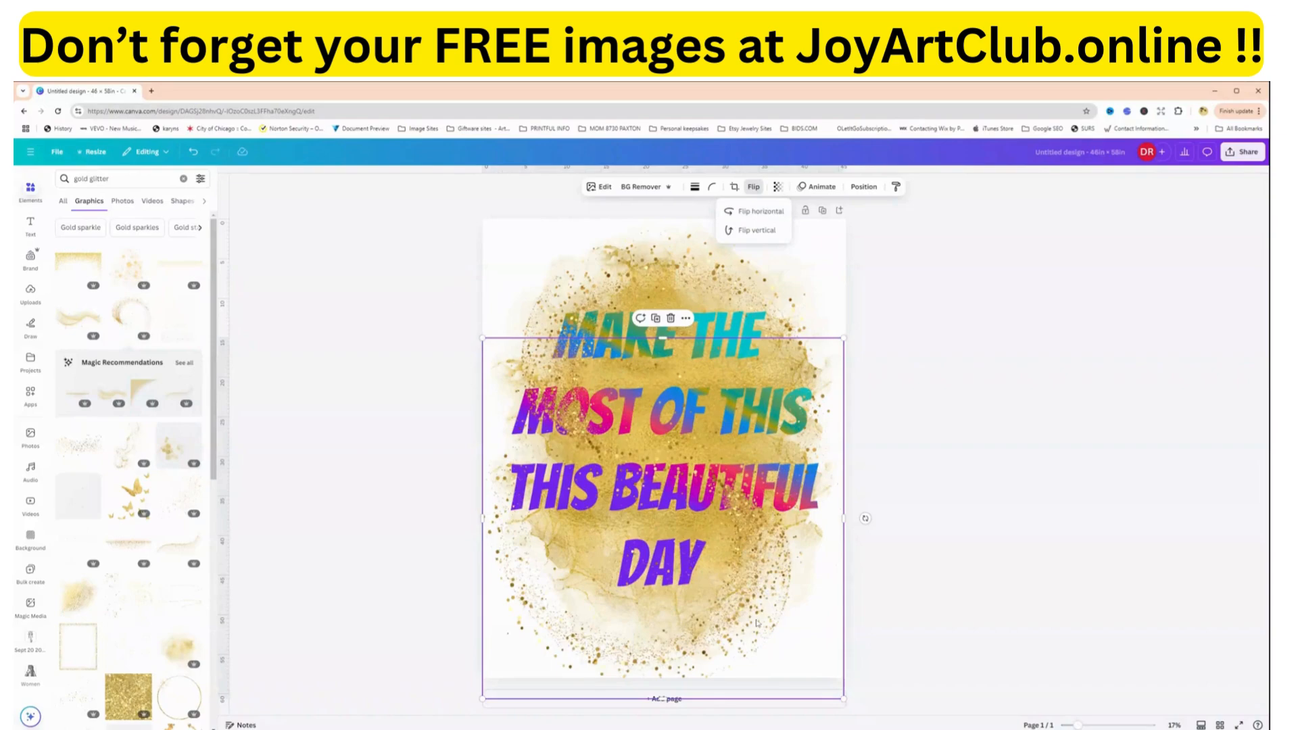
pyautogui.moveTo(758, 623); pyautogui.dragTo(778, 608)
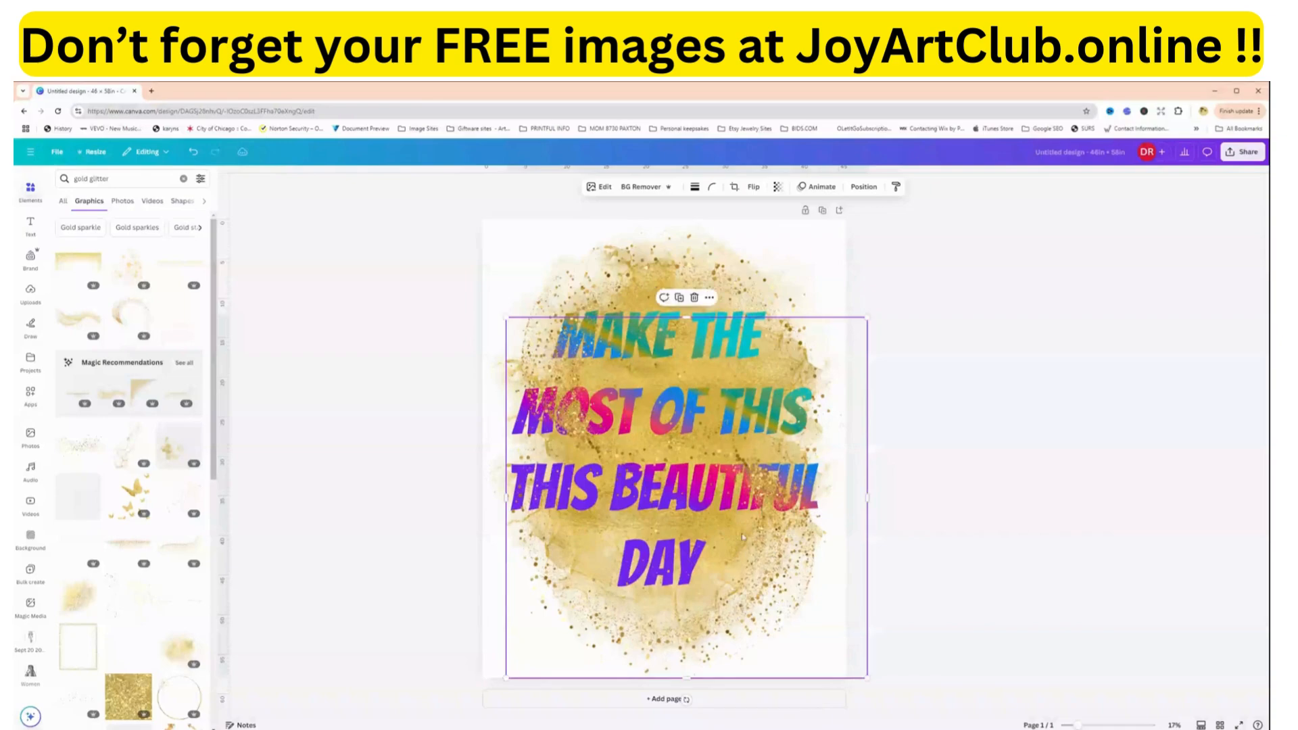
pyautogui.moveTo(653, 346); pyautogui.dragTo(604, 245)
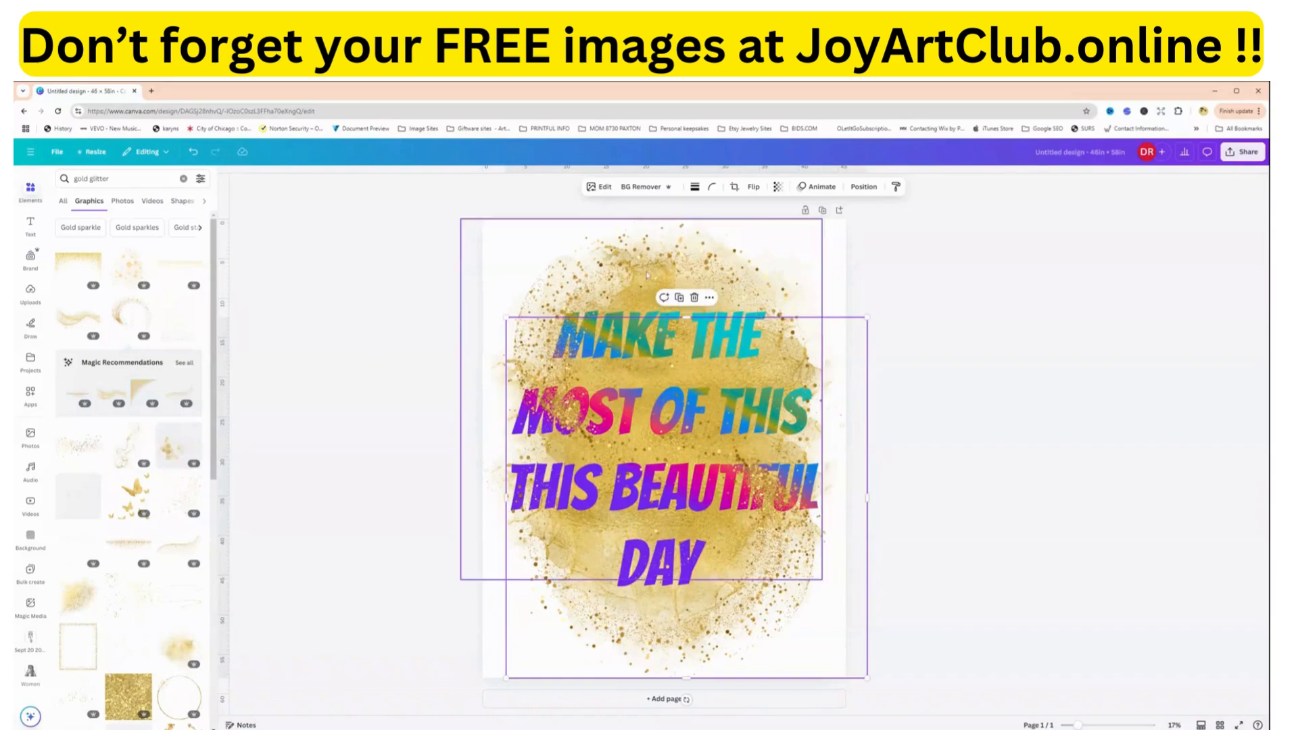
# Reorder the layers so the text group sits above both glitter arcs.
pyautogui.click(865, 188)
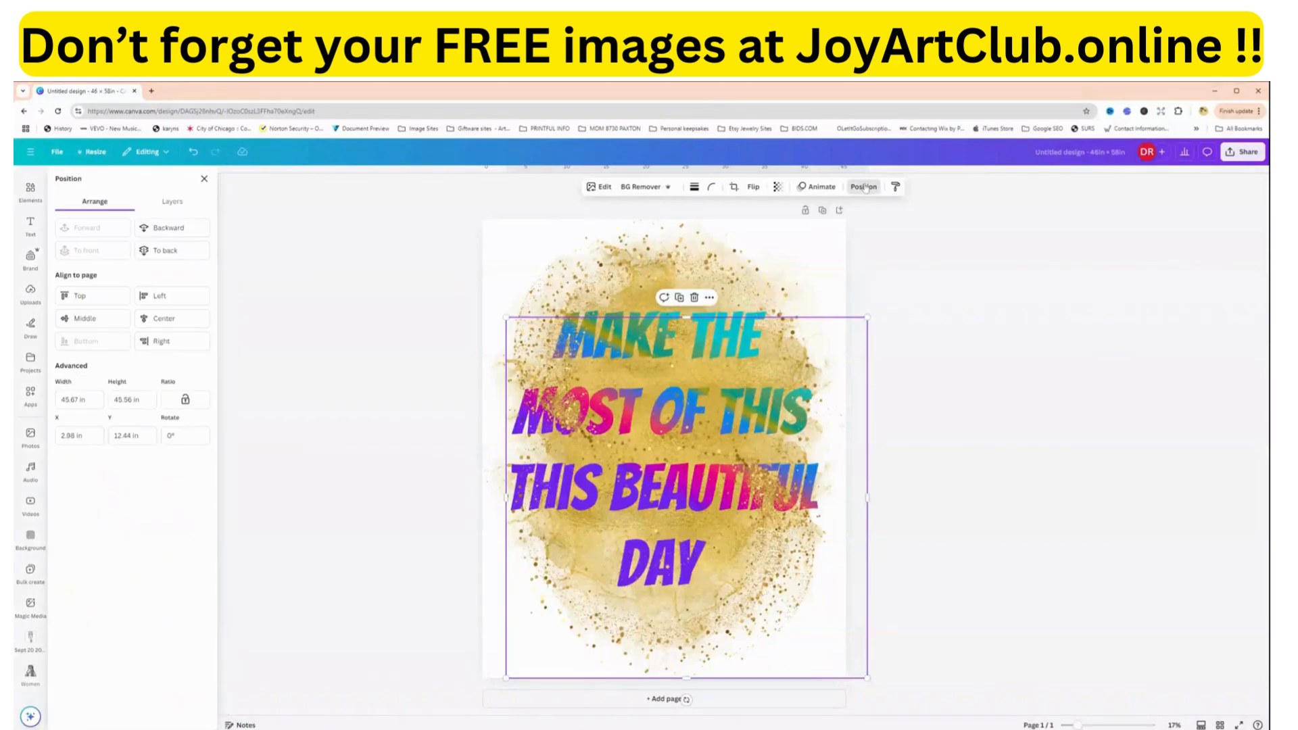
pyautogui.click(173, 205)
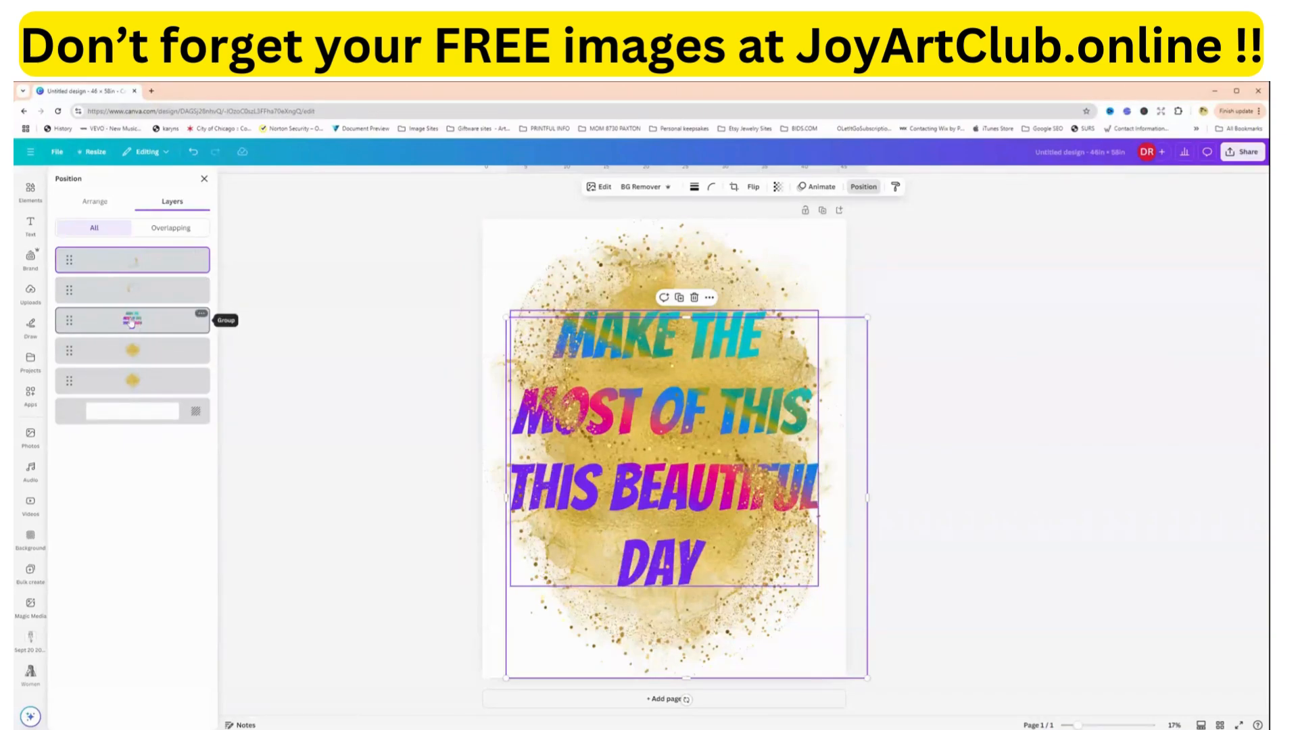
pyautogui.moveTo(119, 268); pyautogui.dragTo(103, 307)
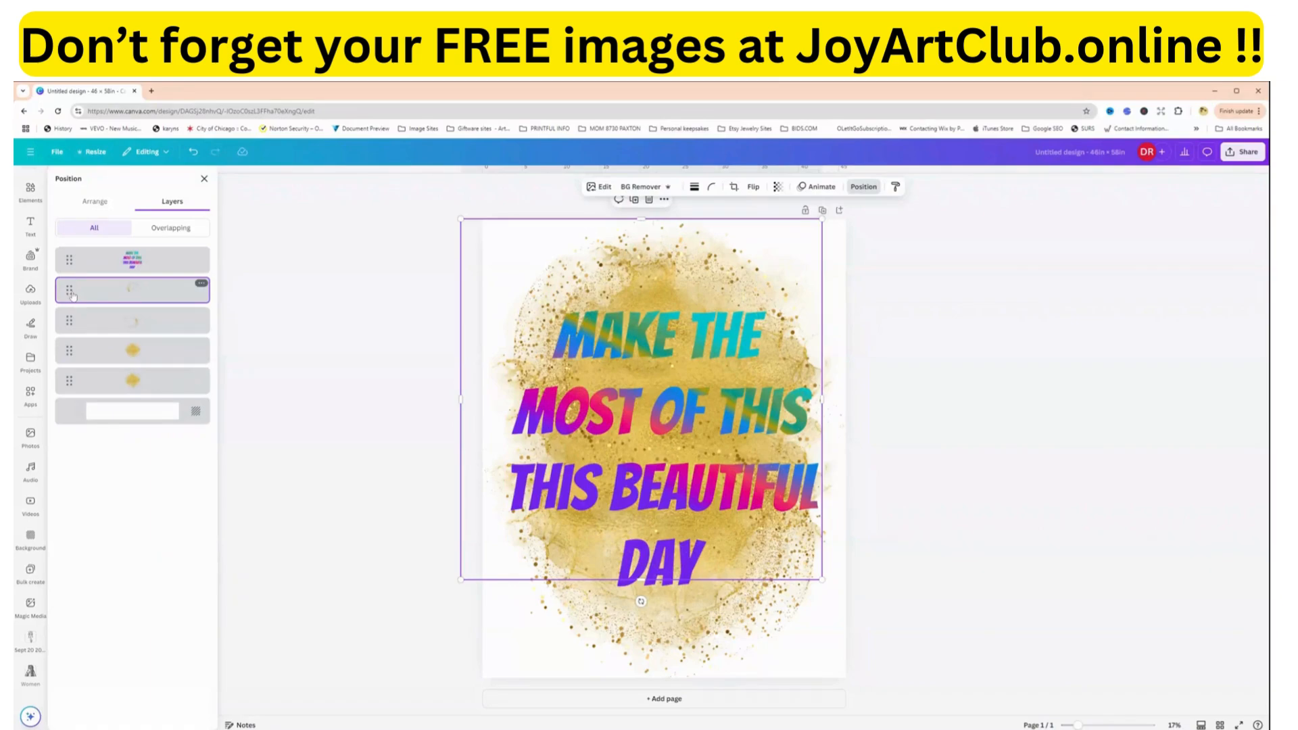
pyautogui.moveTo(73, 294)
pyautogui.mouseDown()
pyautogui.moveTo(67, 256)
pyautogui.moveTo(83, 377)
pyautogui.moveTo(72, 281)
pyautogui.moveTo(69, 295)
pyautogui.mouseUp()
pyautogui.click(723, 496)
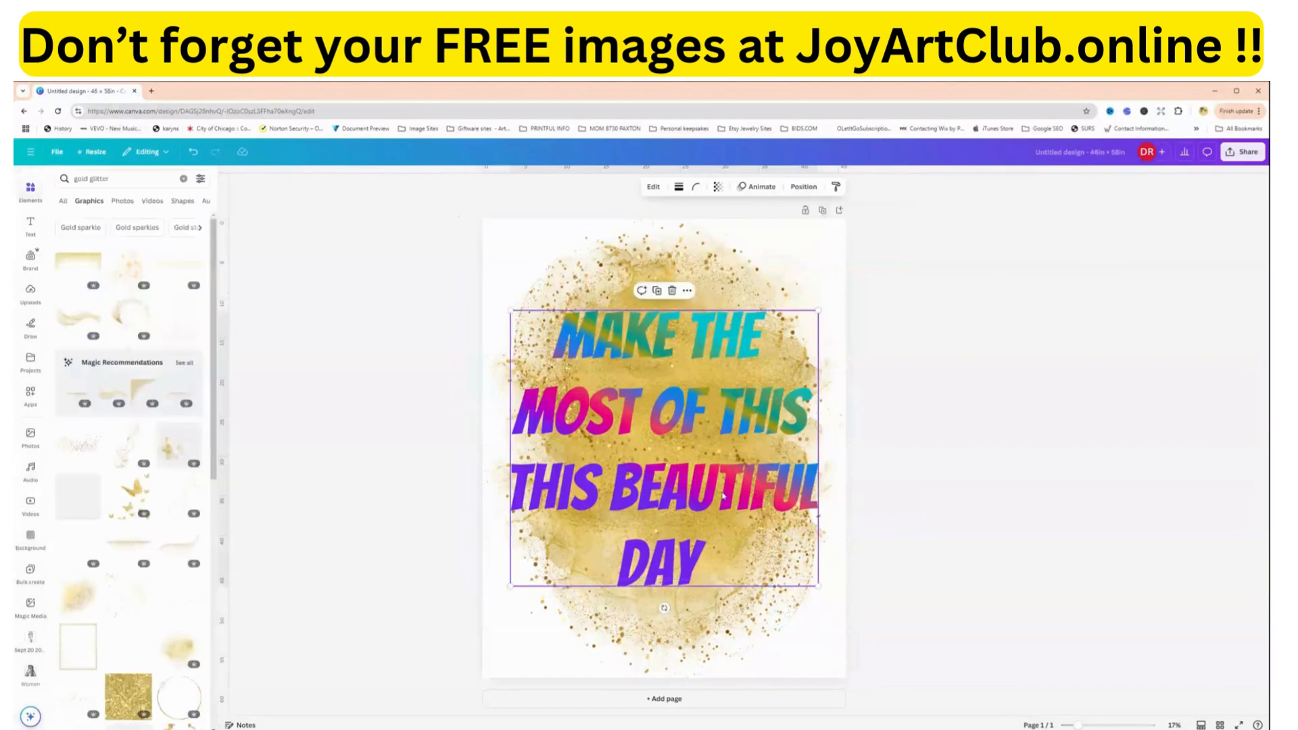
pyautogui.moveTo(722, 496)
pyautogui.mouseDown()
pyautogui.moveTo(715, 478)
pyautogui.moveTo(711, 490)
pyautogui.moveTo(722, 467)
pyautogui.moveTo(722, 489)
pyautogui.mouseUp()
pyautogui.click(950, 646)
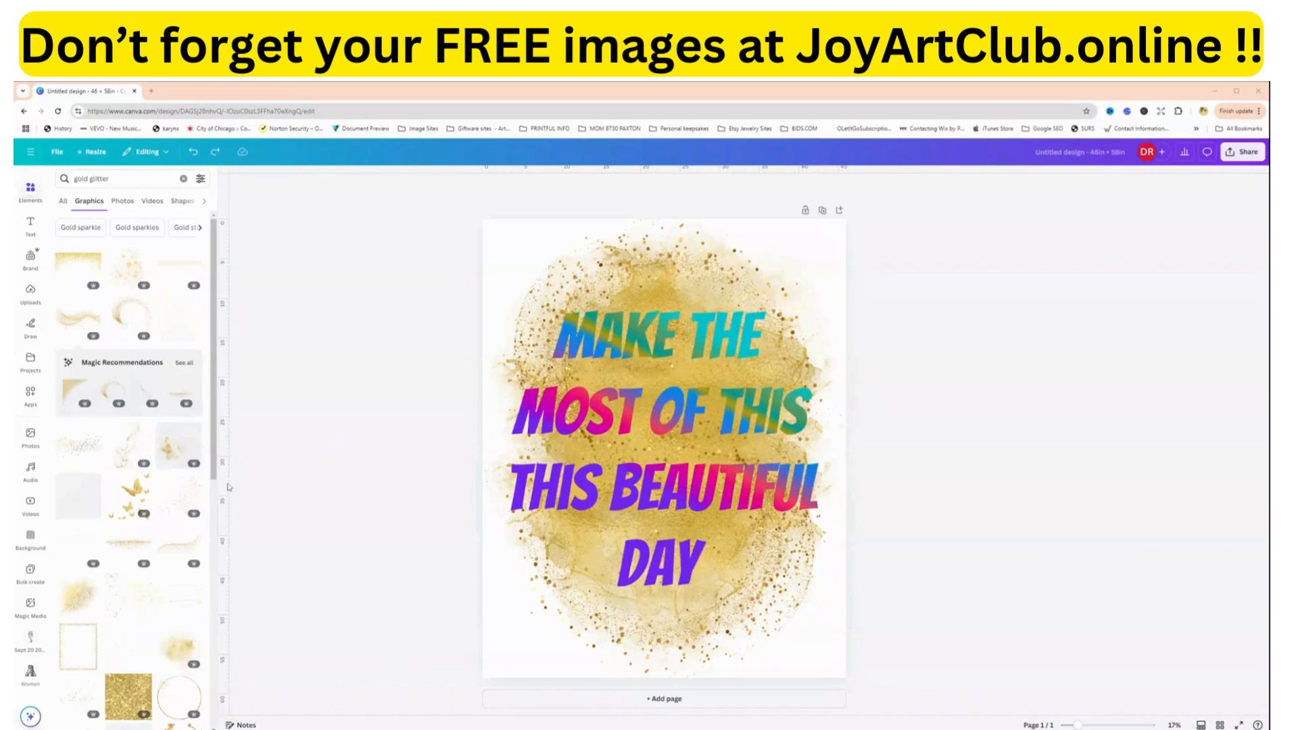
# Add the wavy gold glitter graphic, enlarge it to the page's full width, and place it over the last two text lines.
pyautogui.click(82, 321)
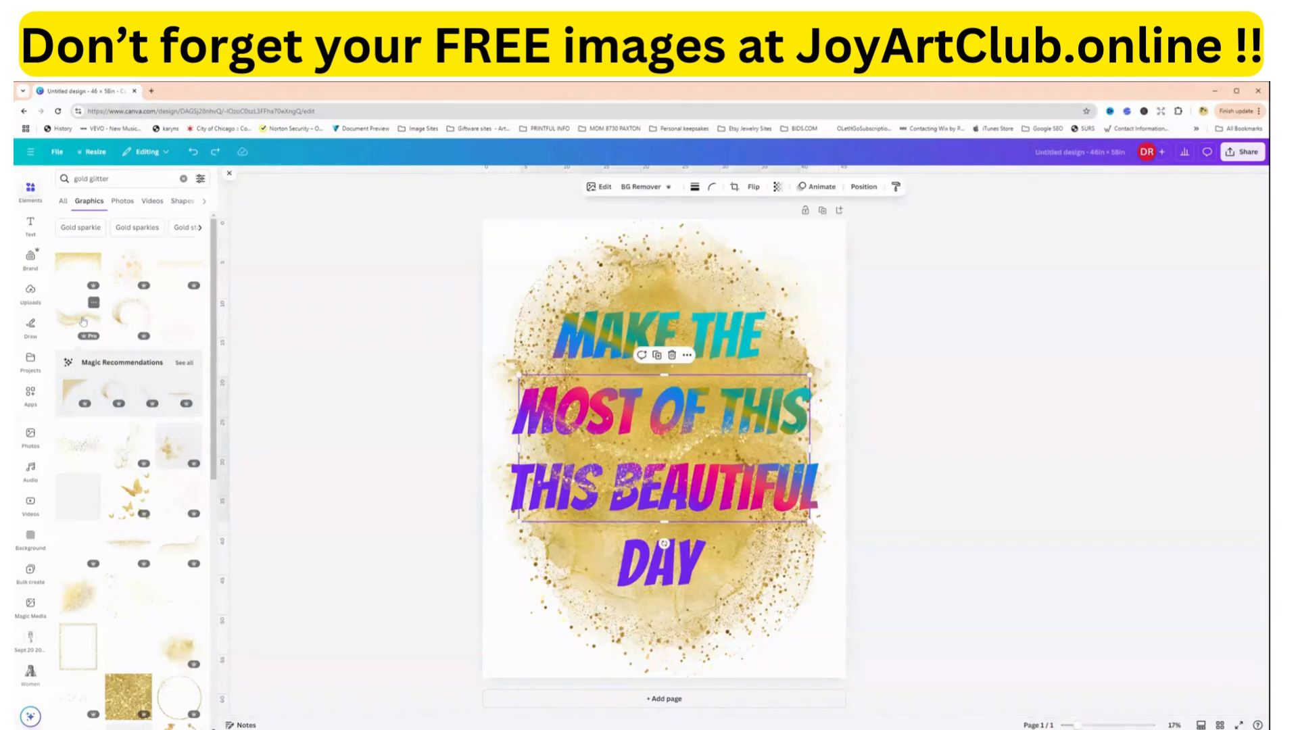
pyautogui.moveTo(659, 464); pyautogui.dragTo(622, 475)
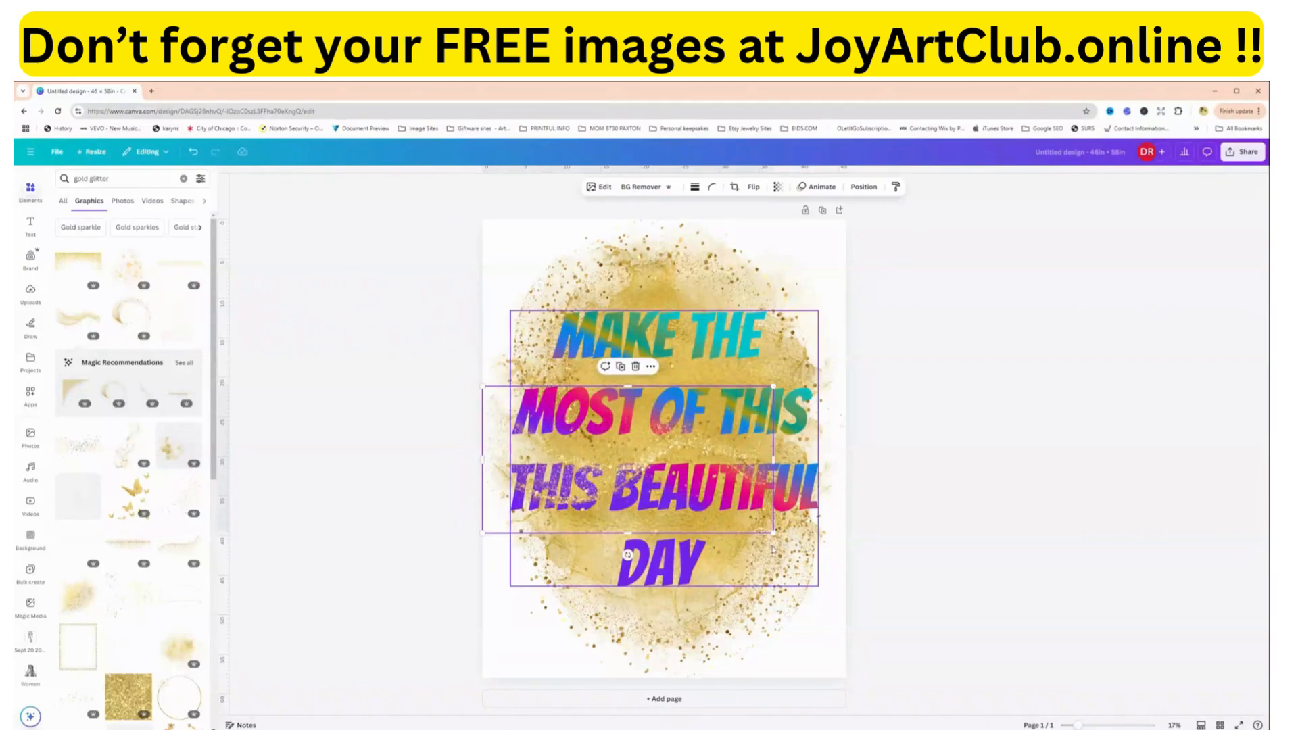
pyautogui.moveTo(773, 533); pyautogui.dragTo(839, 581)
pyautogui.moveTo(700, 484); pyautogui.dragTo(700, 522)
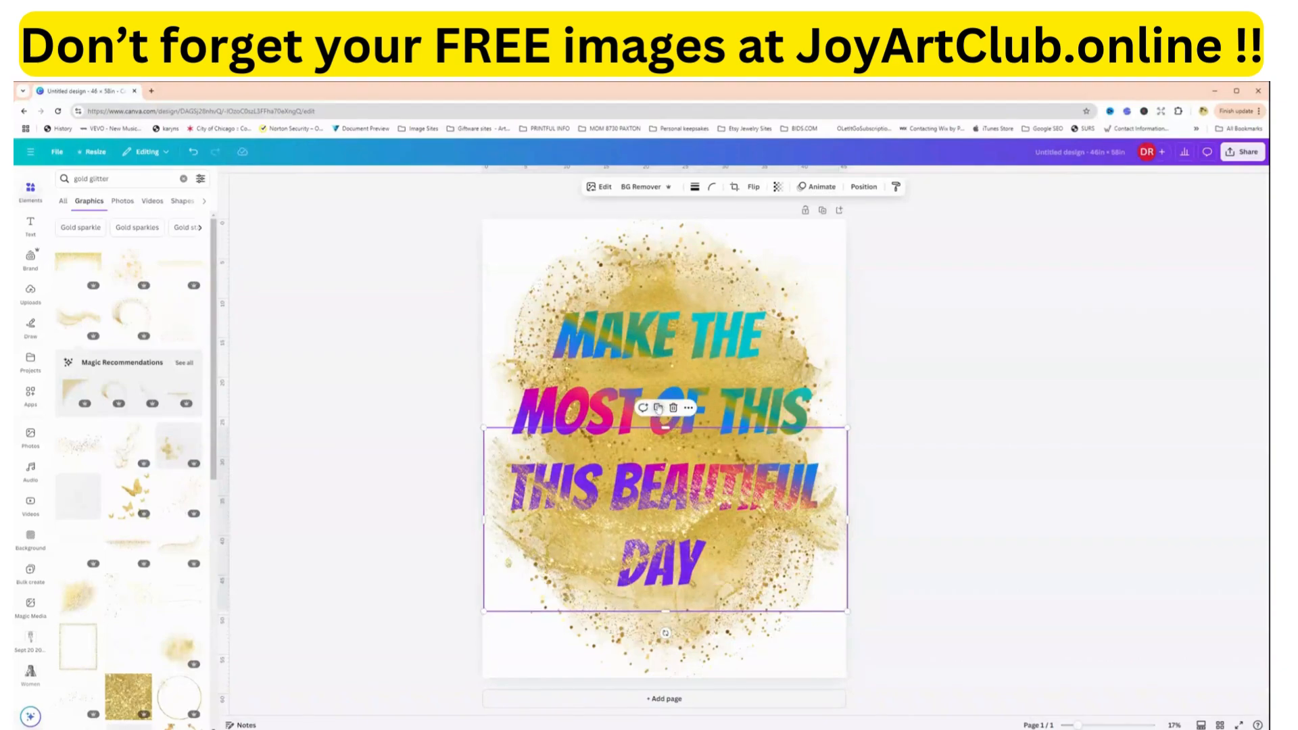
# Place a duplicate of the glitter wave over the upper two text lines, flipped horizontally and vertically.
pyautogui.click(686, 335)
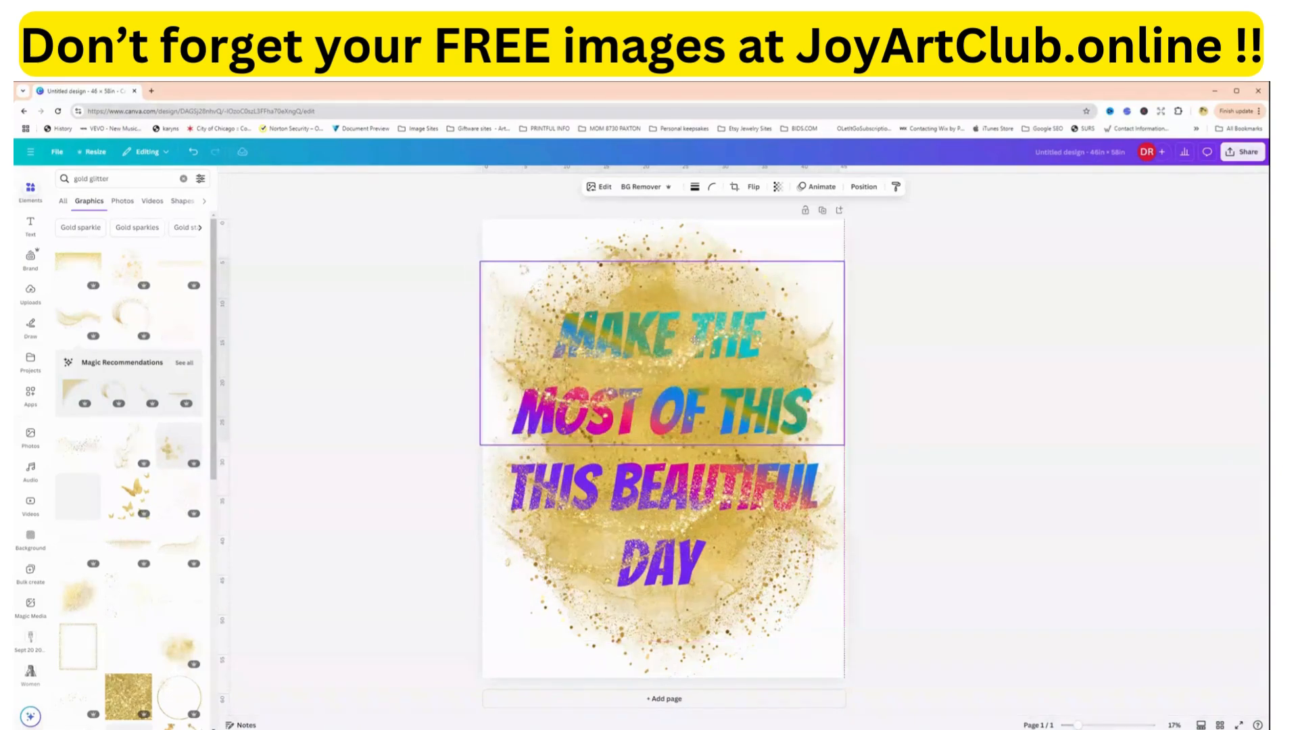
pyautogui.click(754, 187)
pyautogui.click(760, 210)
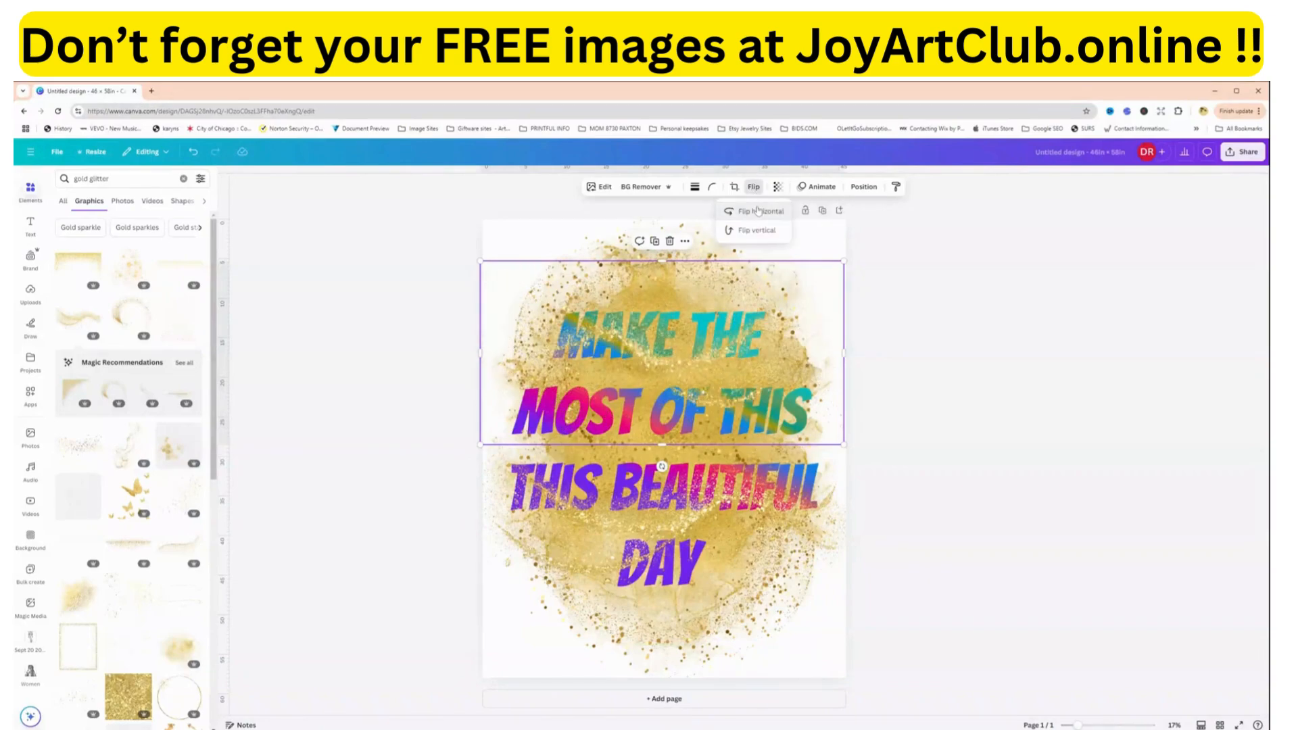
pyautogui.click(760, 231)
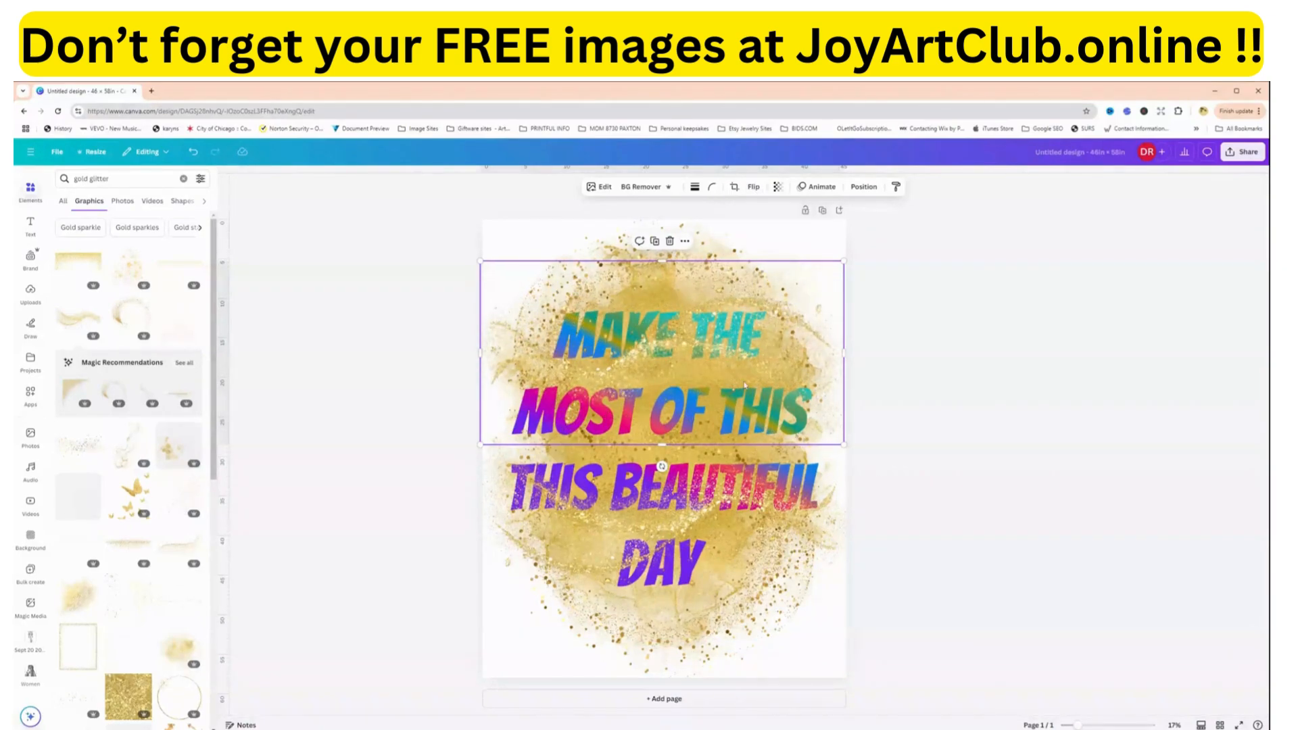
pyautogui.moveTo(750, 372); pyautogui.dragTo(751, 388)
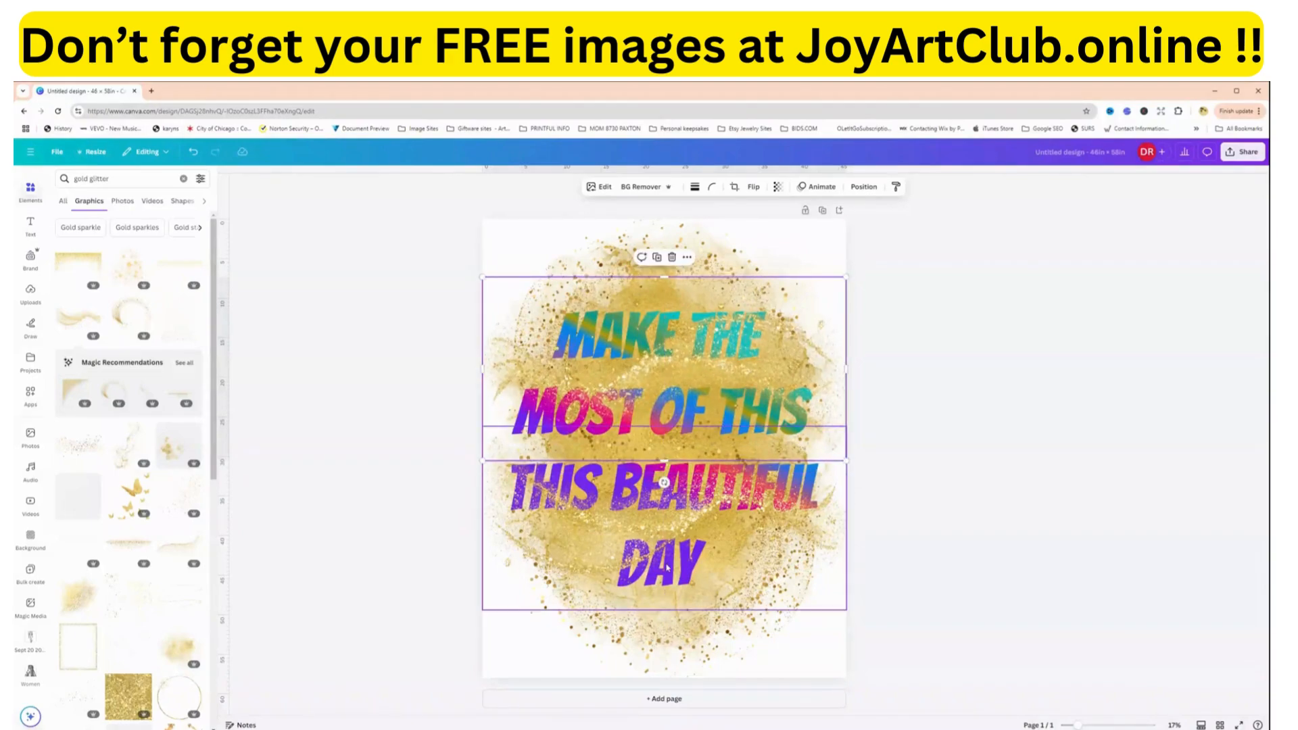
pyautogui.click(391, 482)
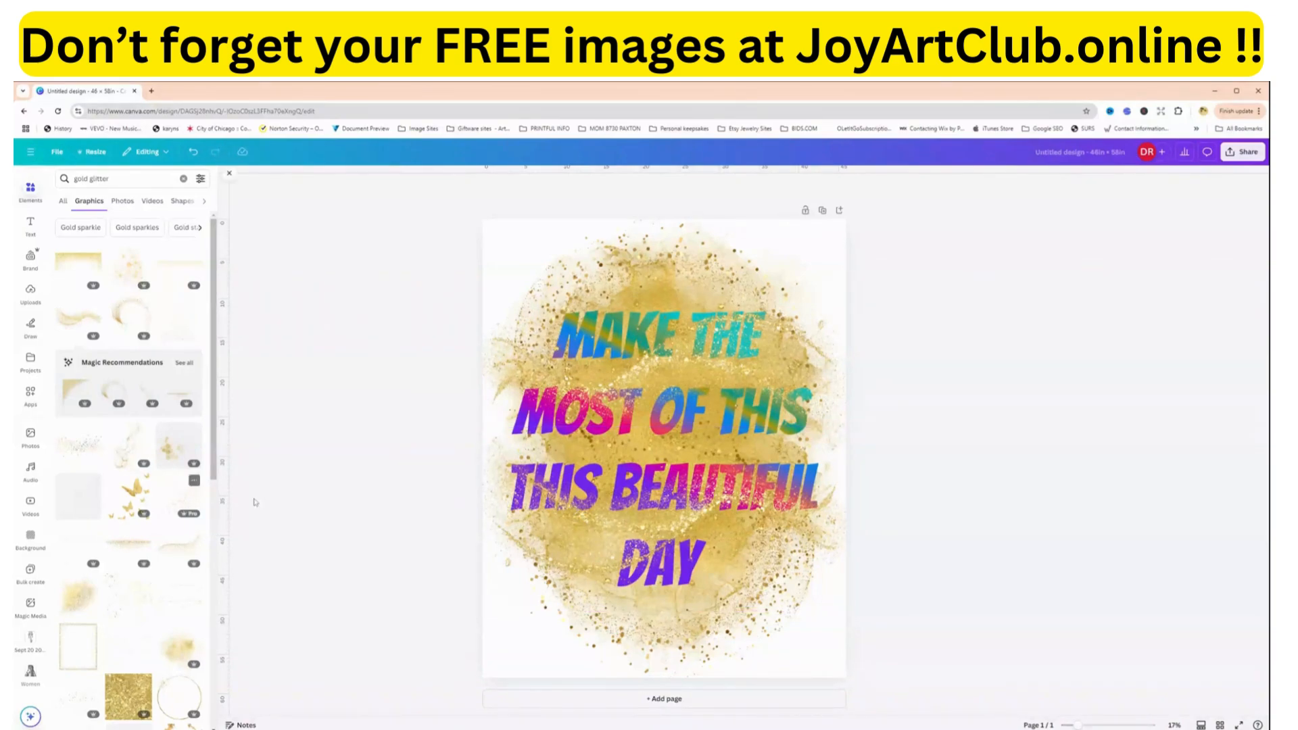
# Download the design as a JPG at size 1 and quality 80, and upload the exported image to Canva.
pyautogui.click(1243, 153)
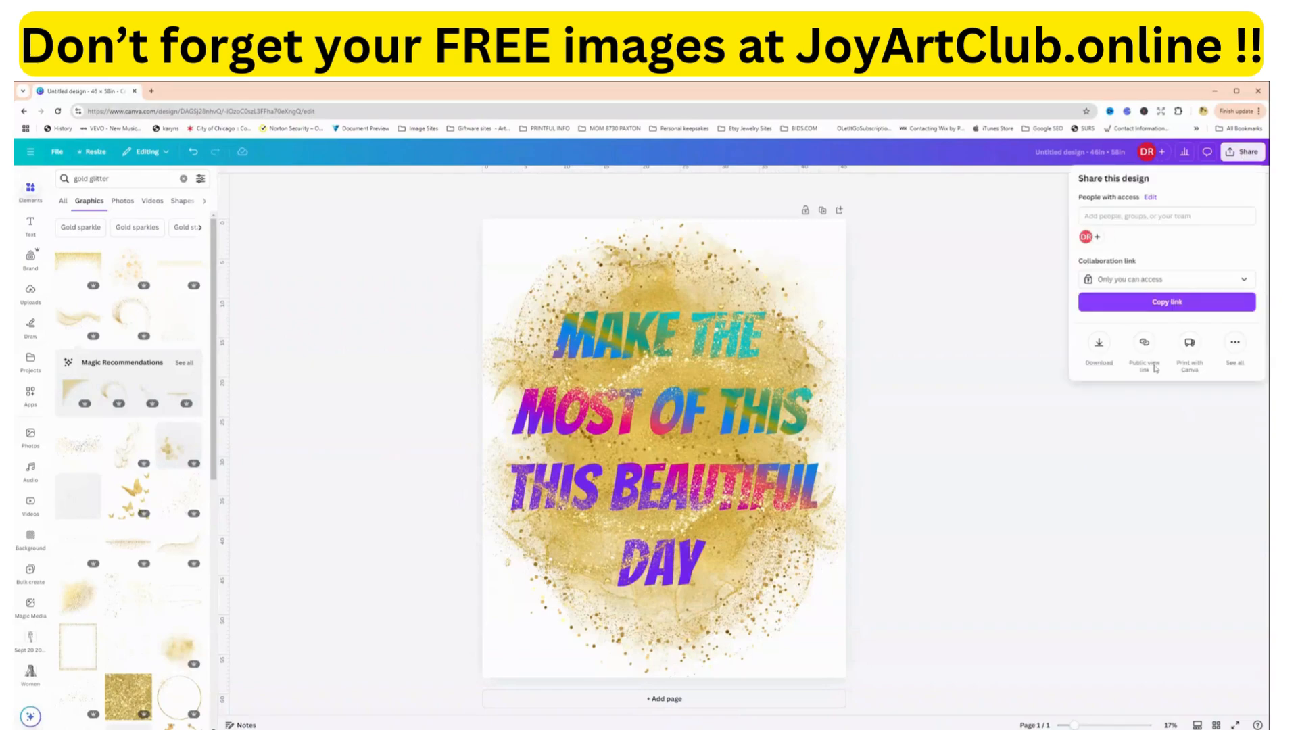
pyautogui.click(1098, 343)
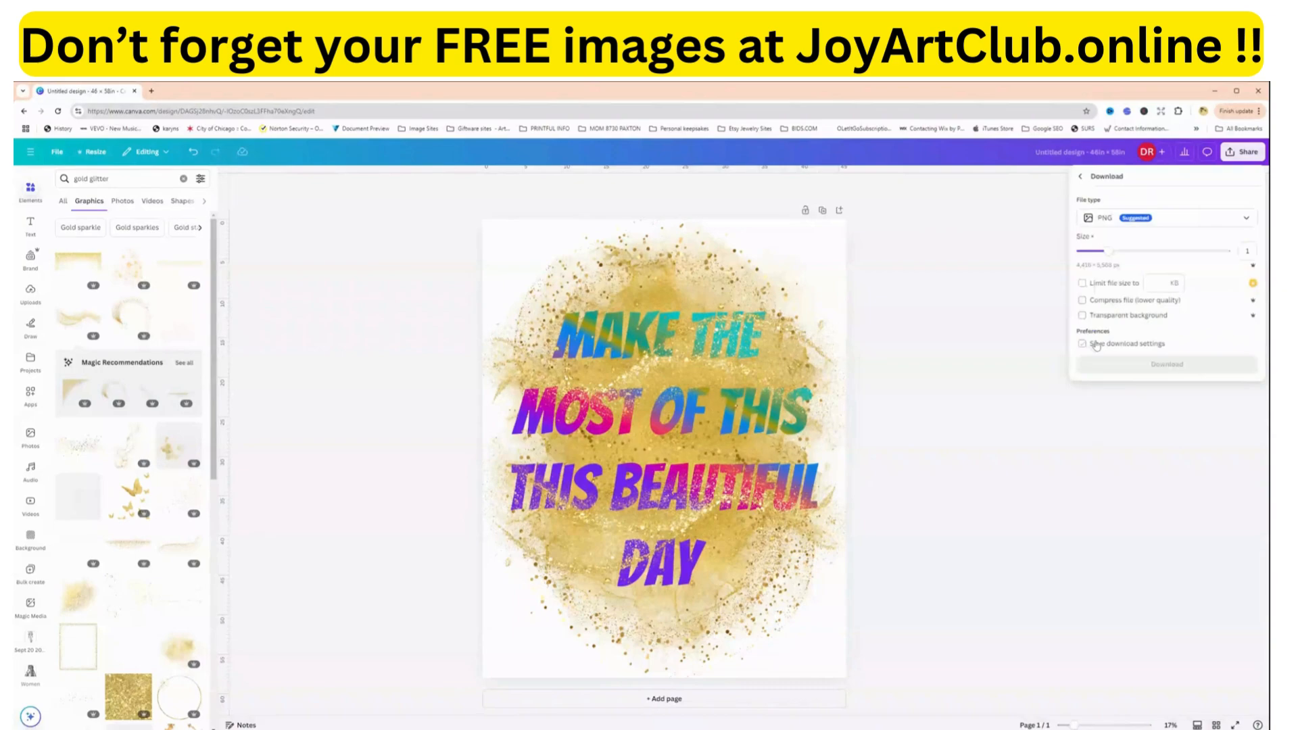
pyautogui.click(1107, 223)
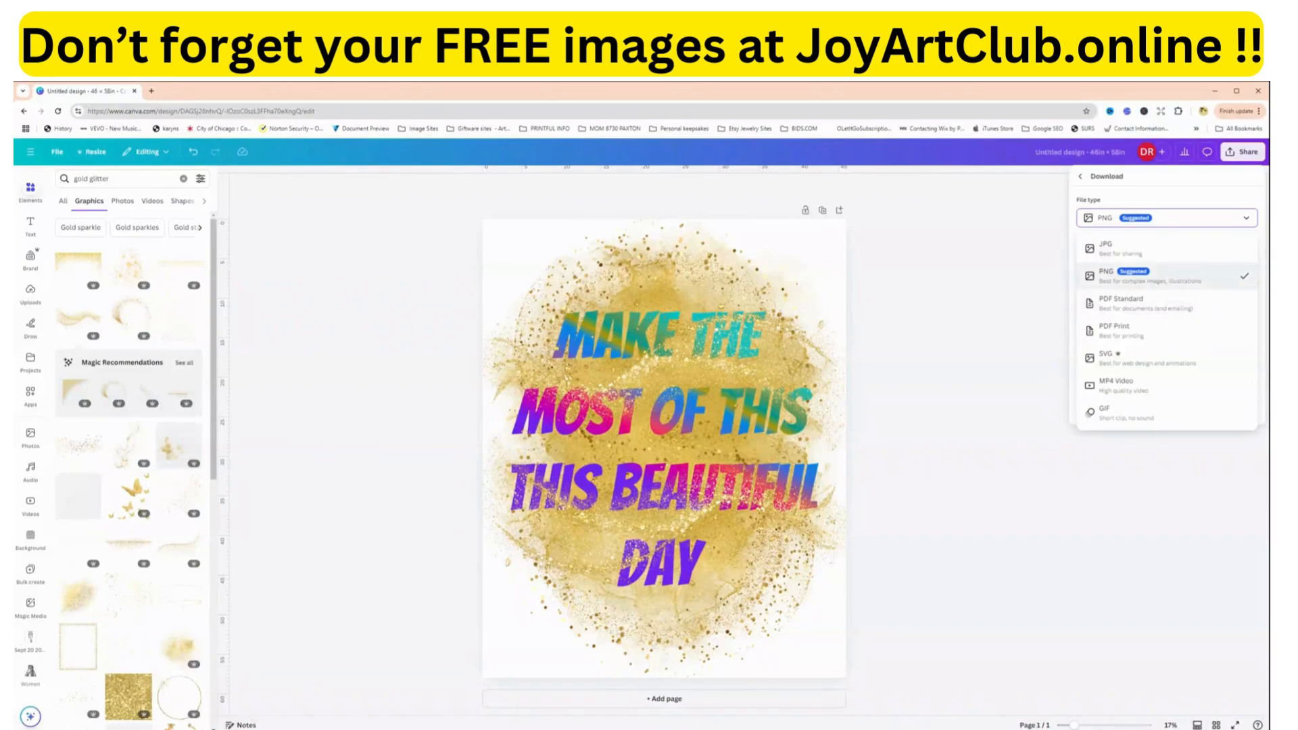
pyautogui.click(1100, 251)
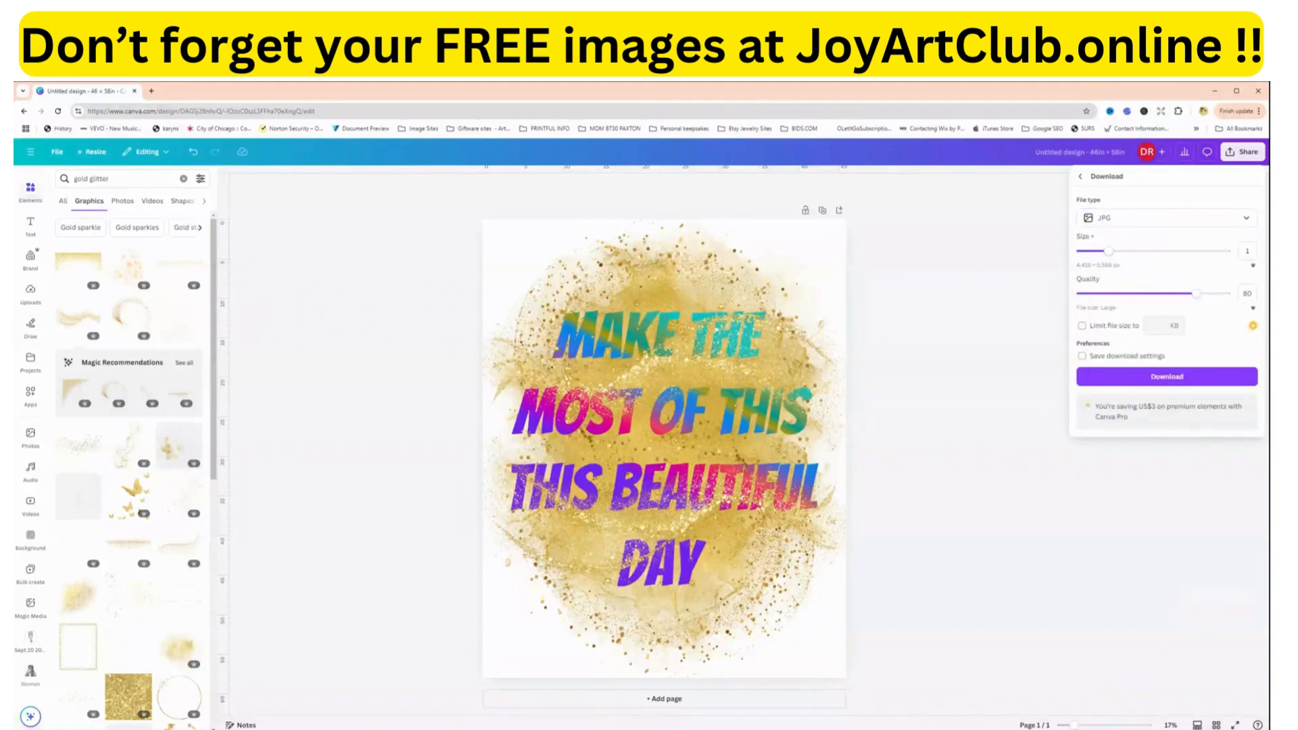
pyautogui.click(1143, 379)
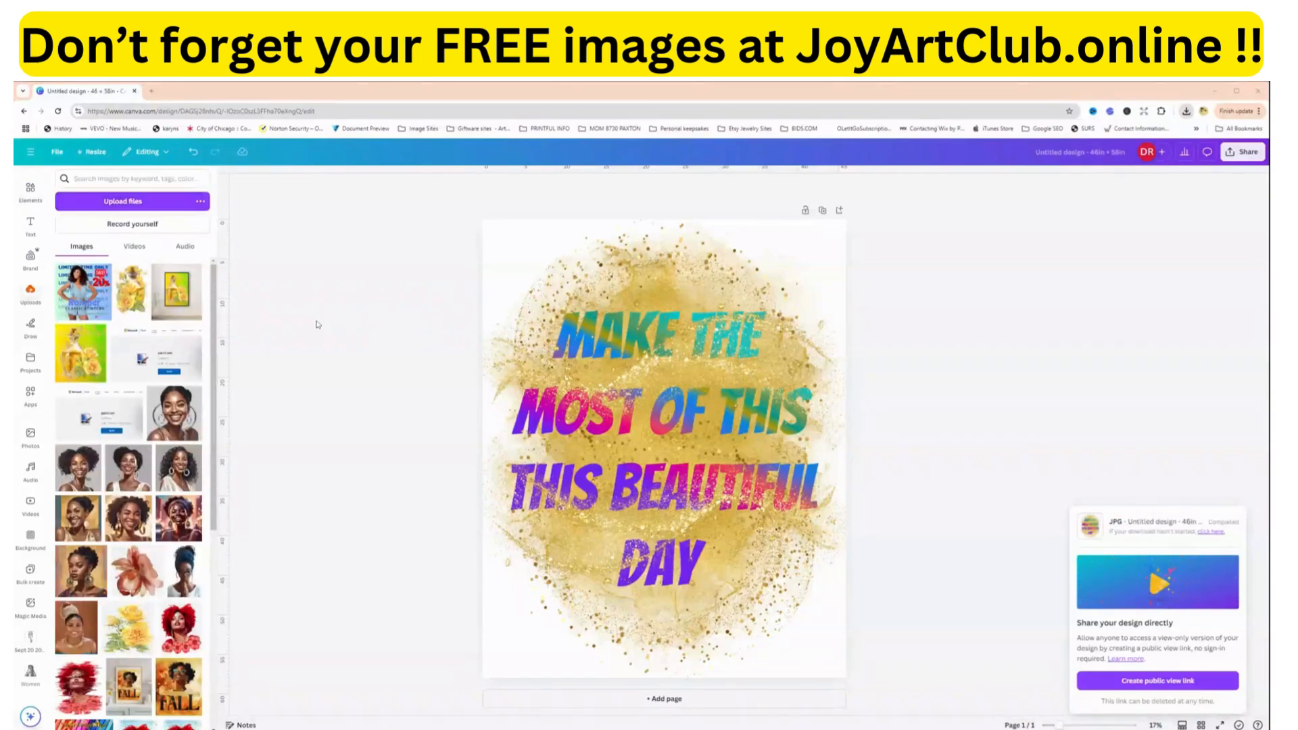
pyautogui.click(129, 210)
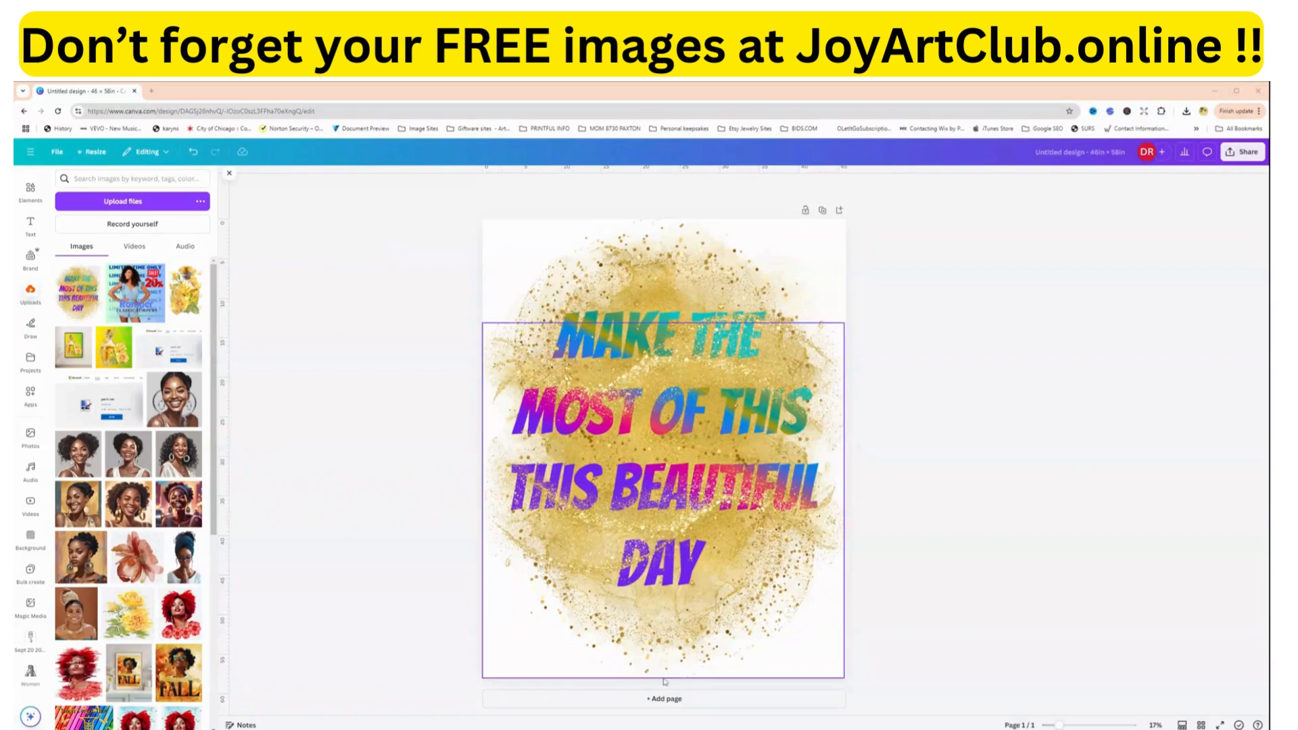
# Add a second page and search the photo library for "wallart mockup".
pyautogui.click(706, 702)
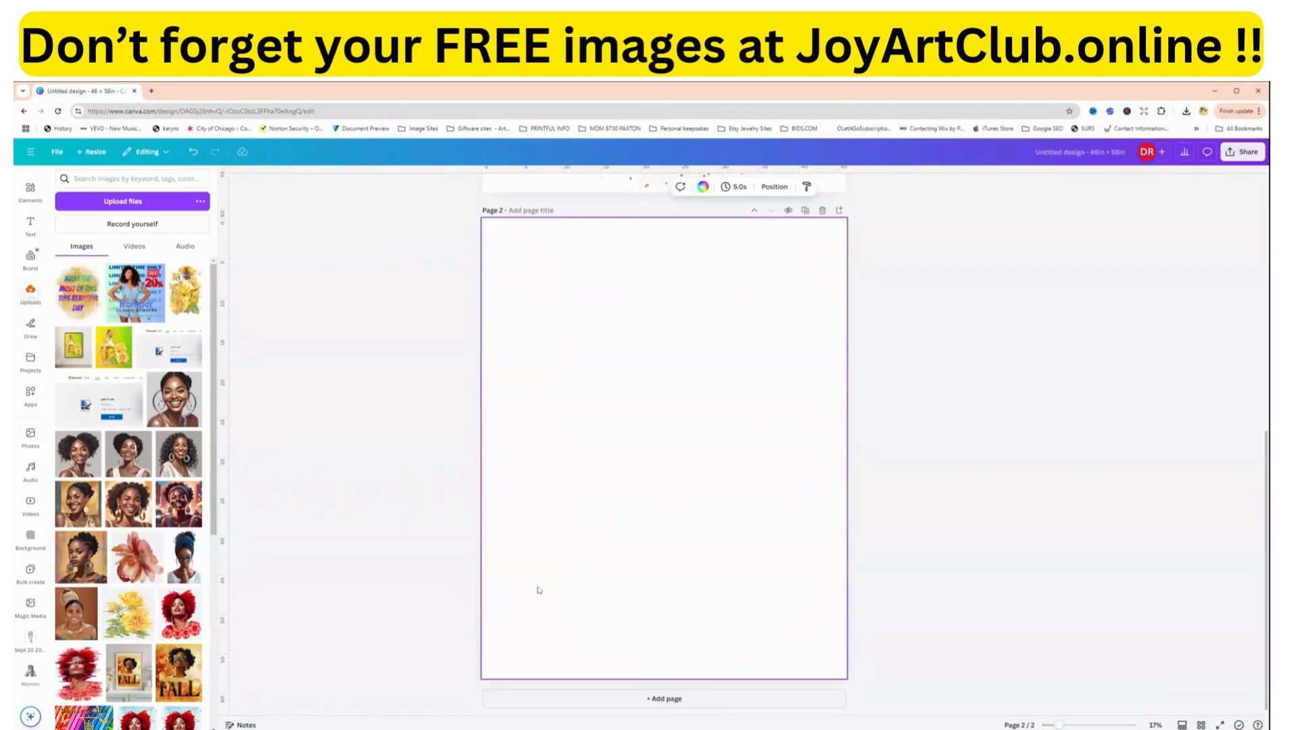
pyautogui.click(31, 439)
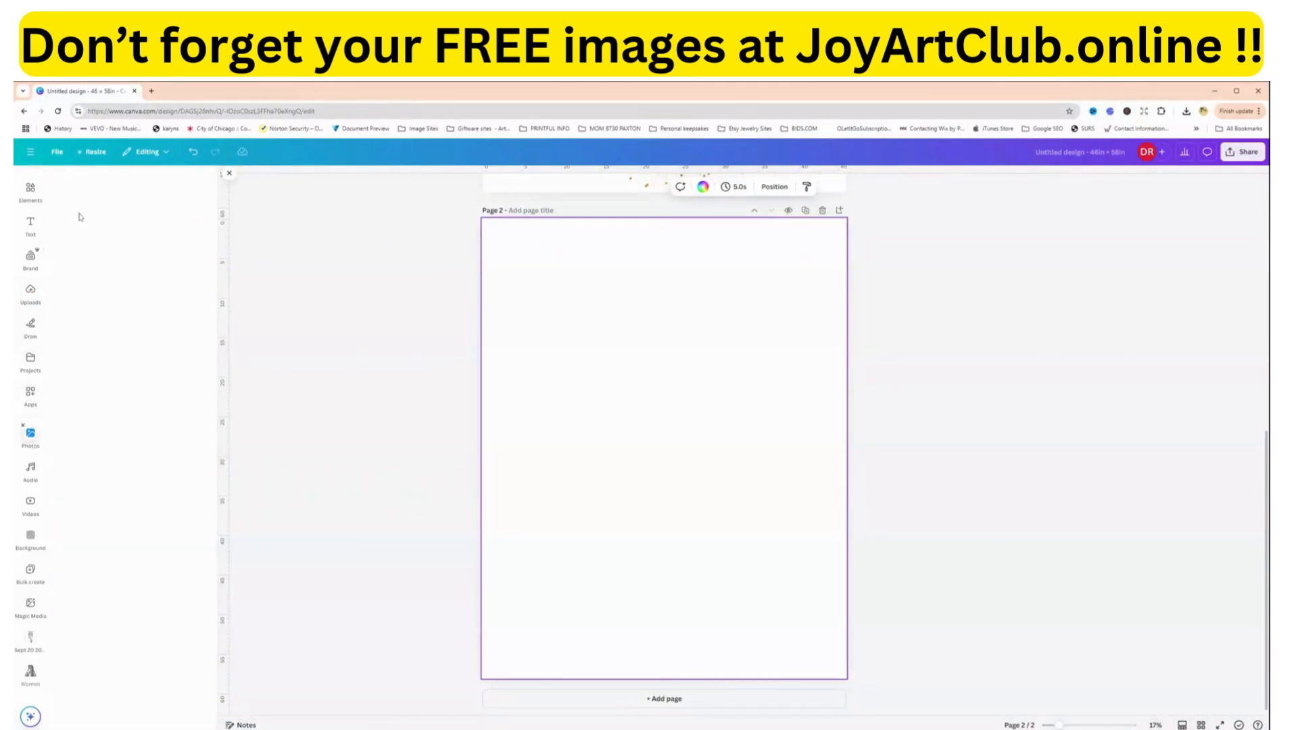
pyautogui.click(112, 179)
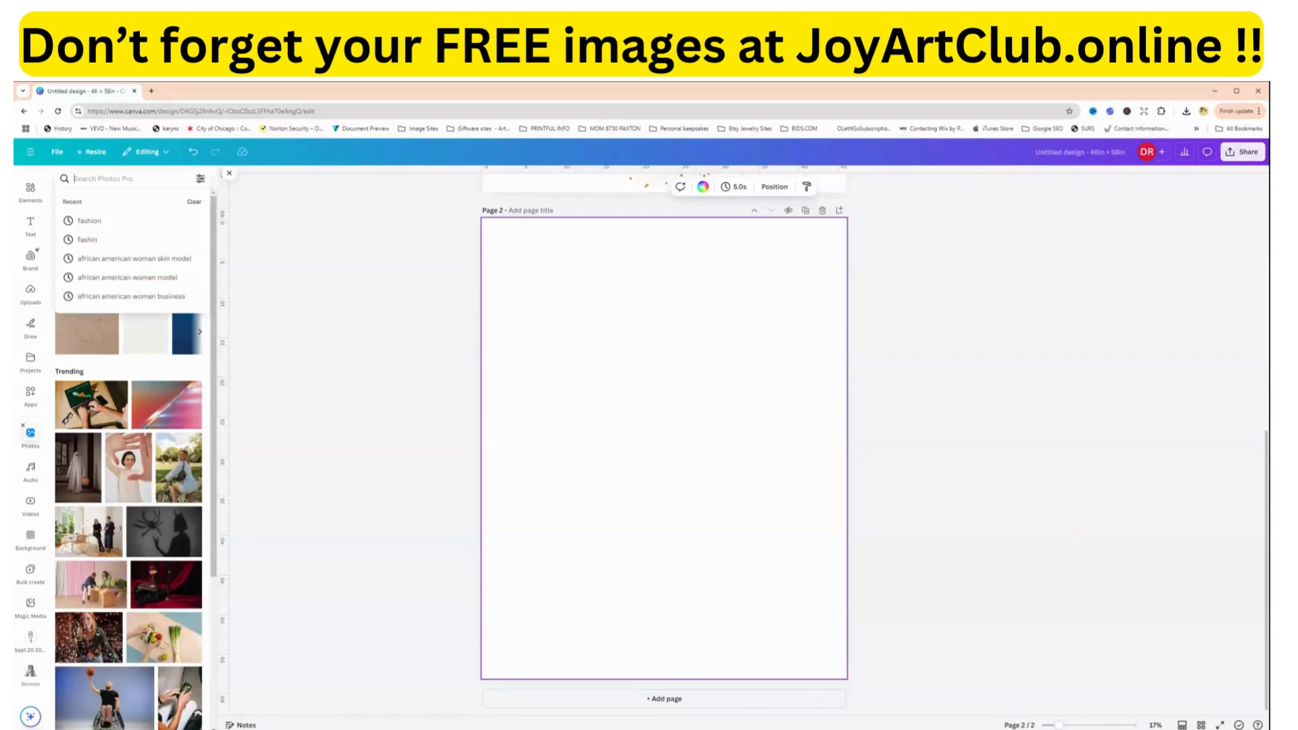
pyautogui.write('wallart')
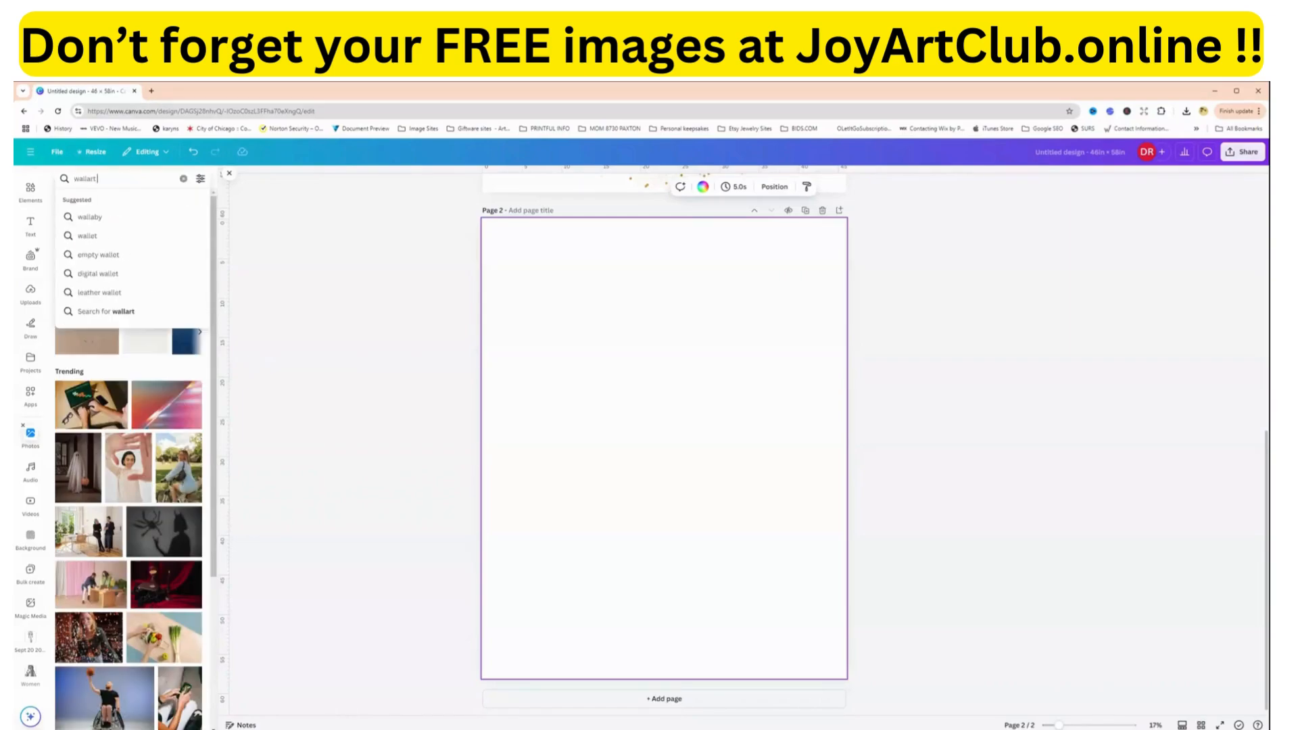
pyautogui.write(' mockcup')
pyautogui.press('BackSpace')
pyautogui.press('BackSpace')
pyautogui.press('BackSpace')
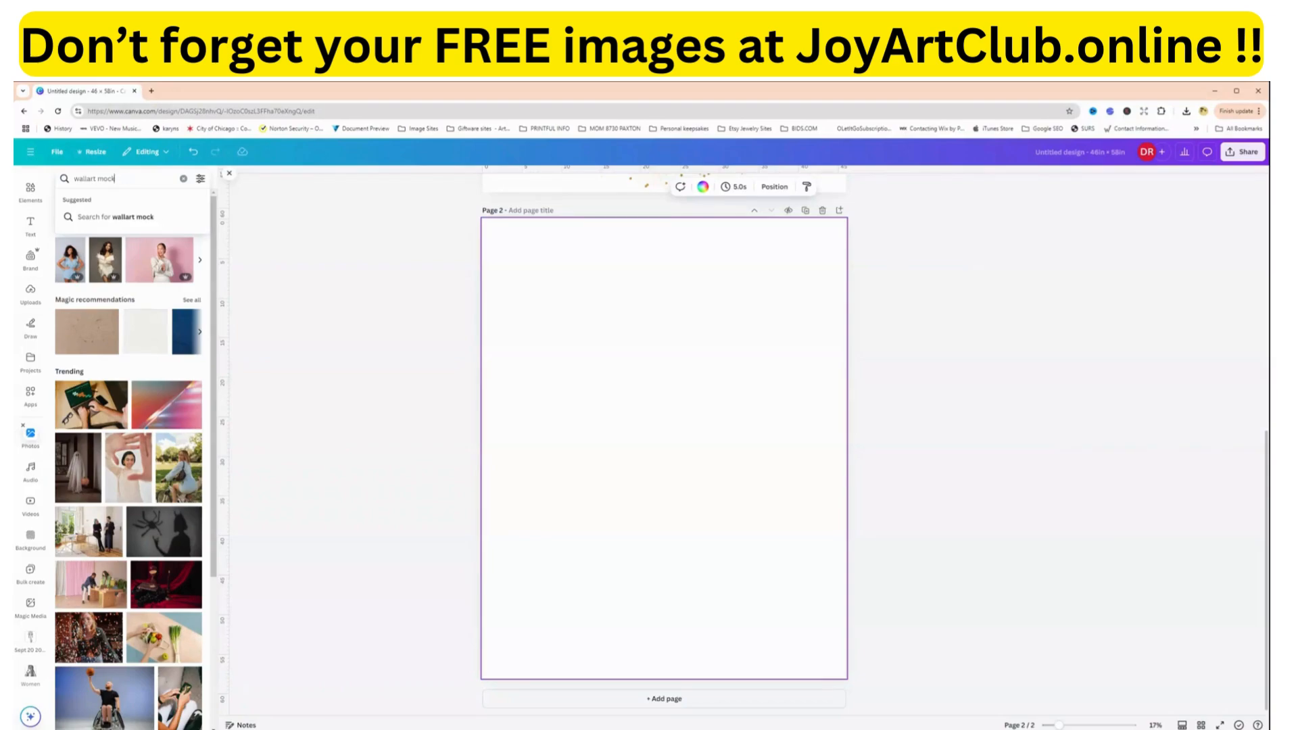
pyautogui.write('kup')
pyautogui.press('Return')
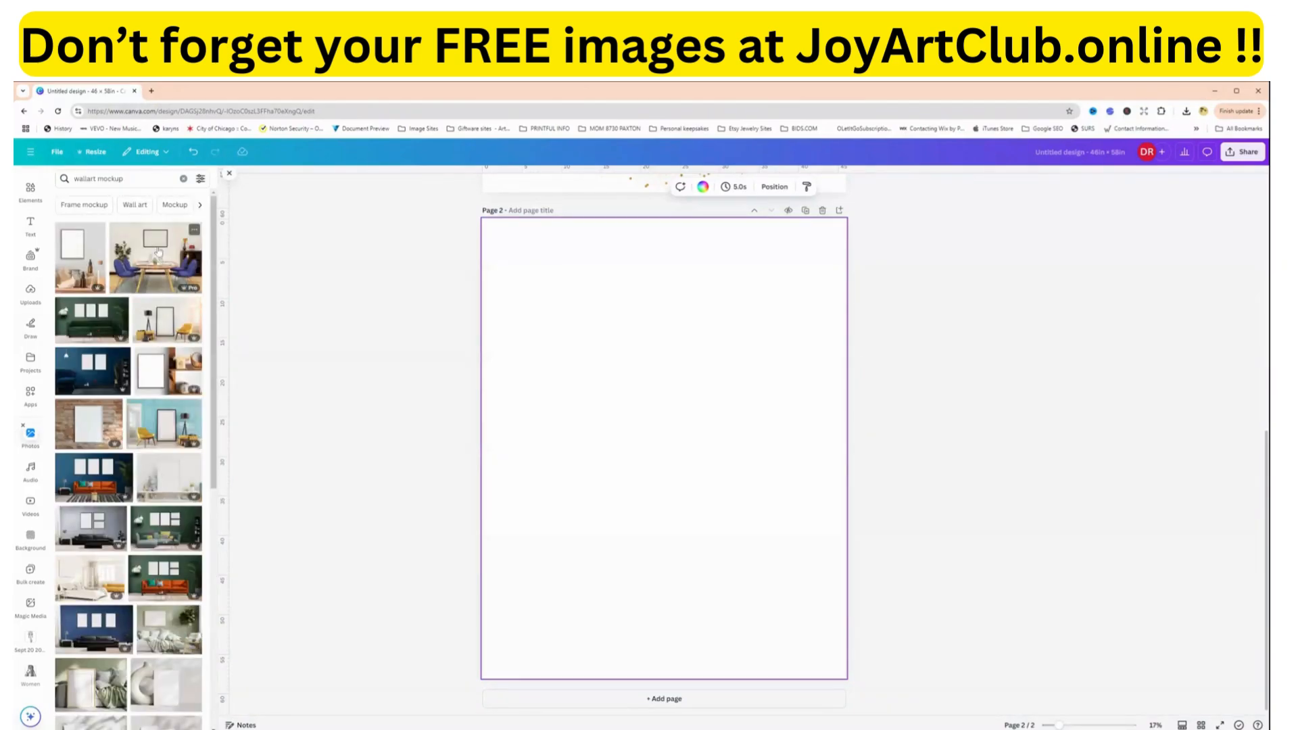
# Add the photo of the blue panelled room with a blank standing picture frame and set it as the page background.
pyautogui.click(160, 434)
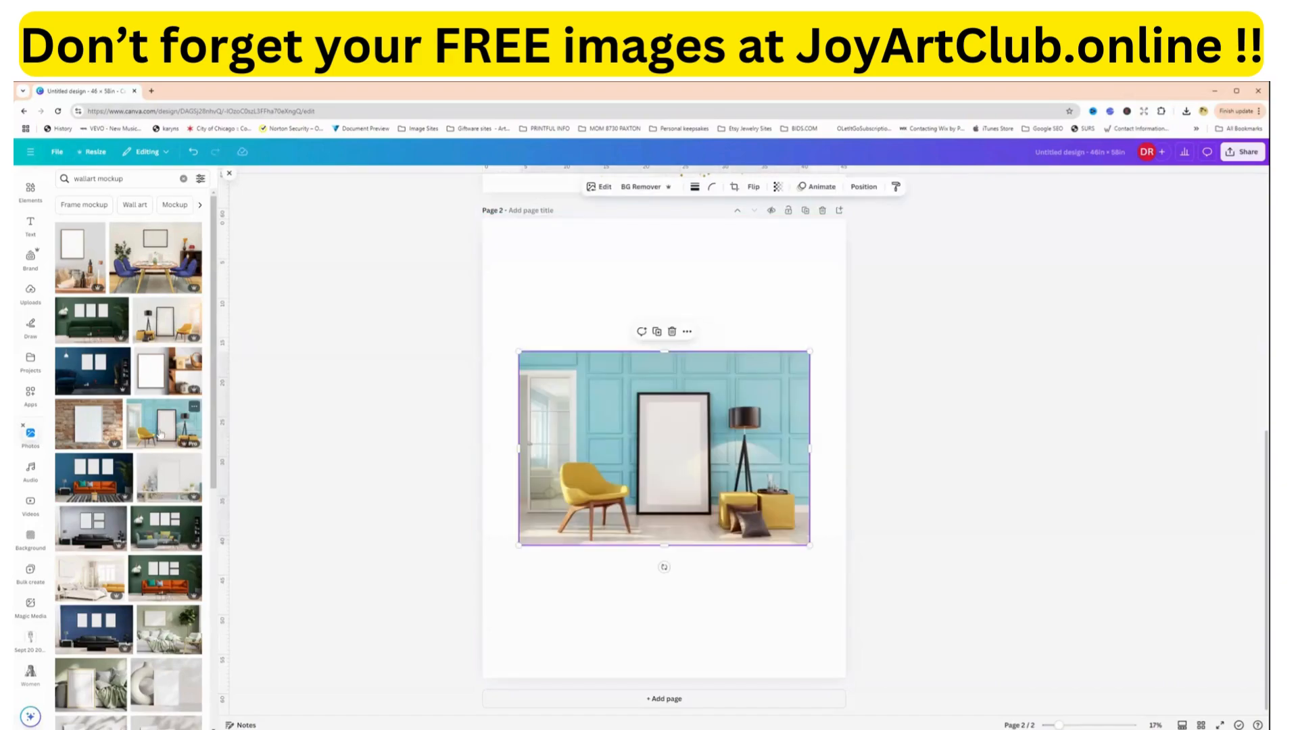
pyautogui.rightClick(673, 445)
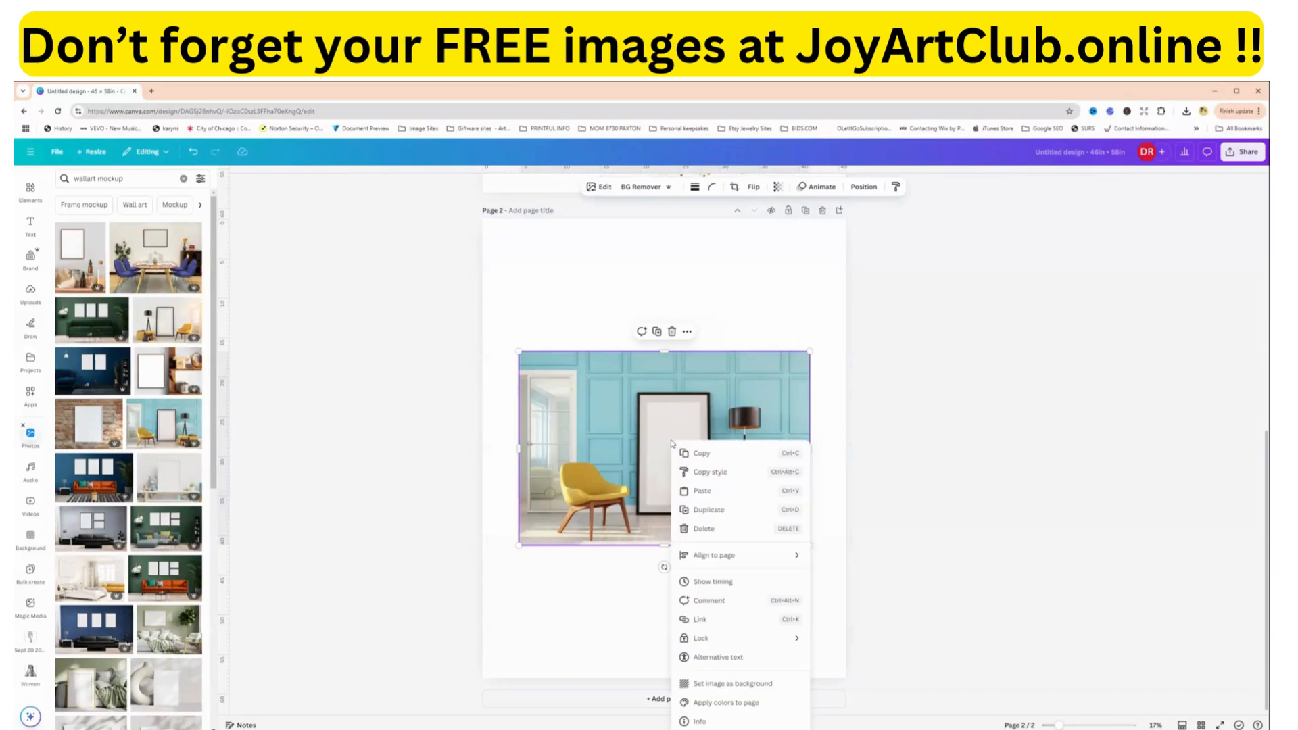
pyautogui.click(727, 685)
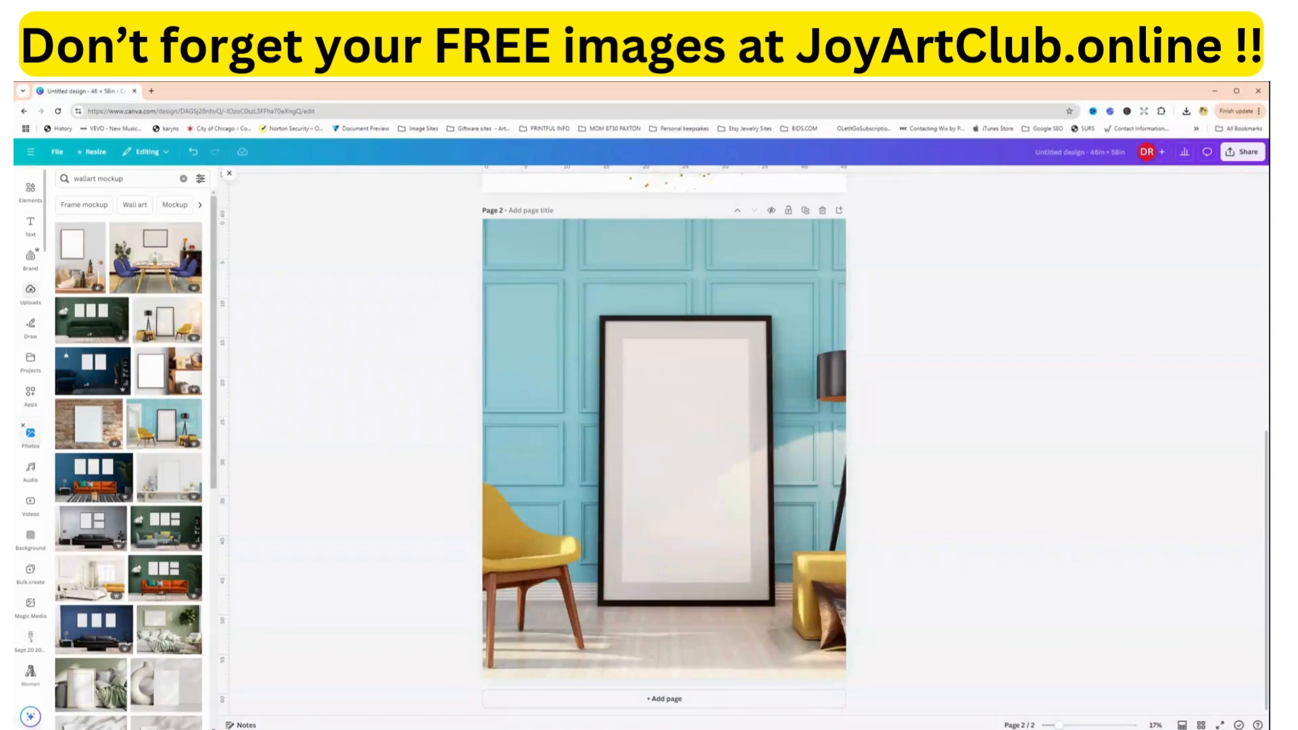
# Search the elements for "frame" and add the square landscape placeholder frame to page 2.
pyautogui.click(30, 190)
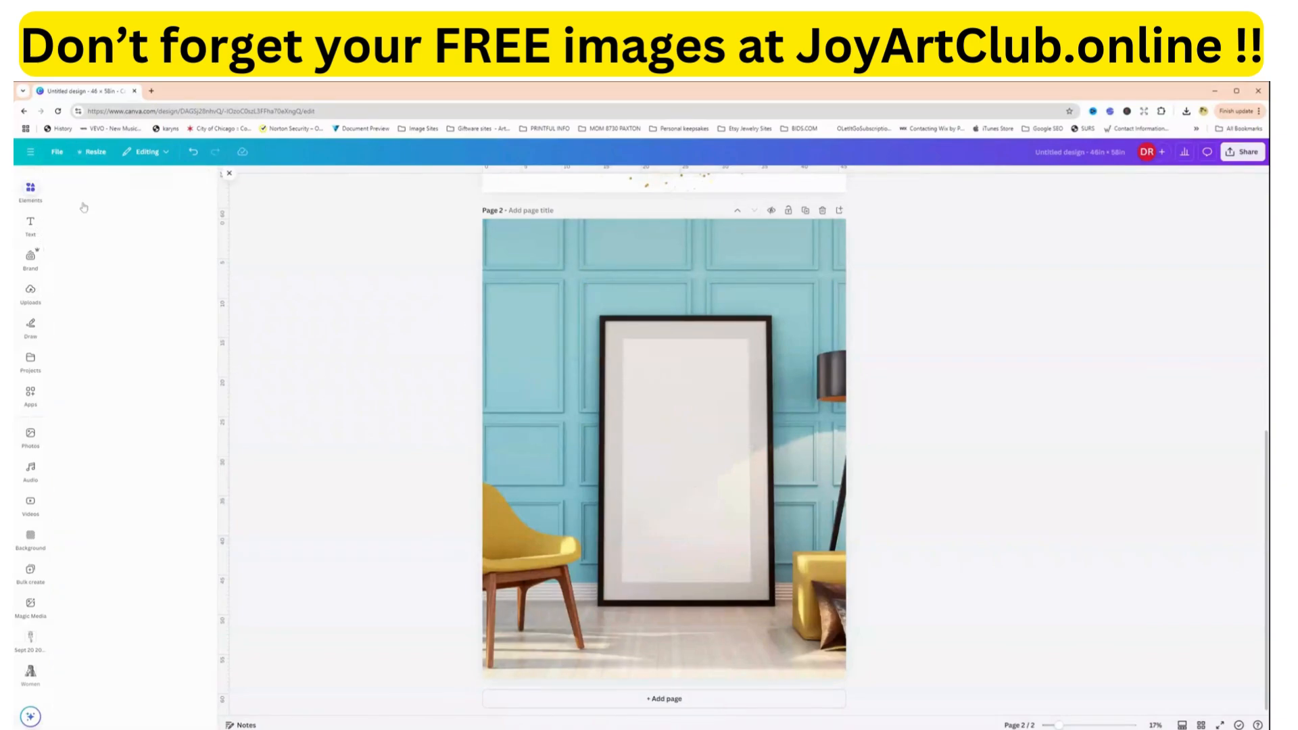
pyautogui.click(183, 178)
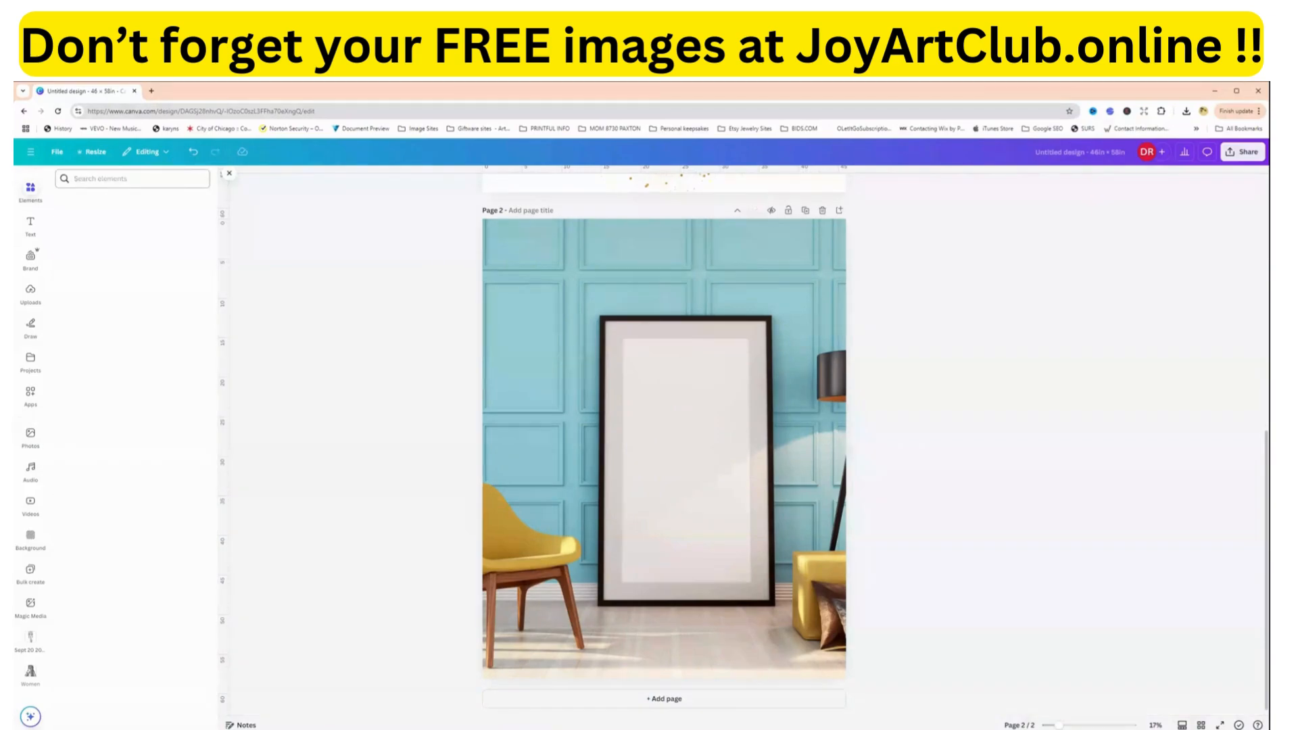
pyautogui.write('frame')
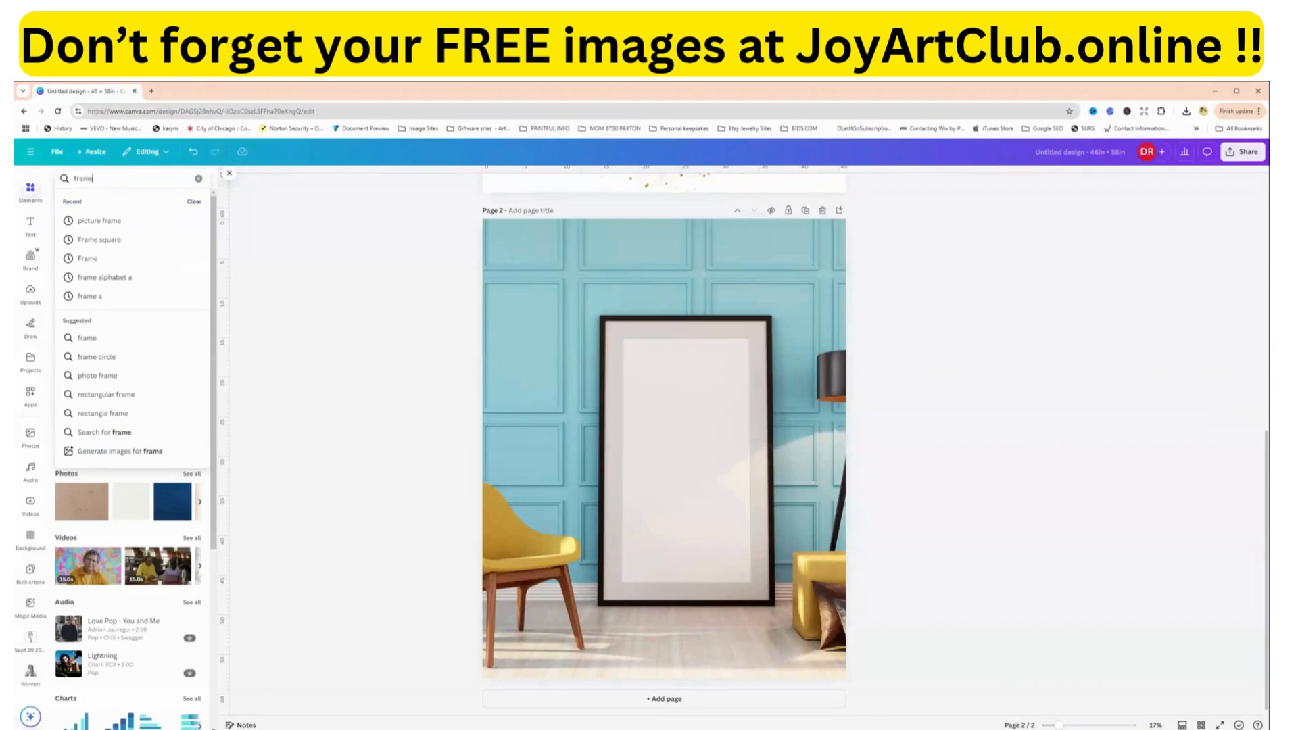
pyautogui.press('Return')
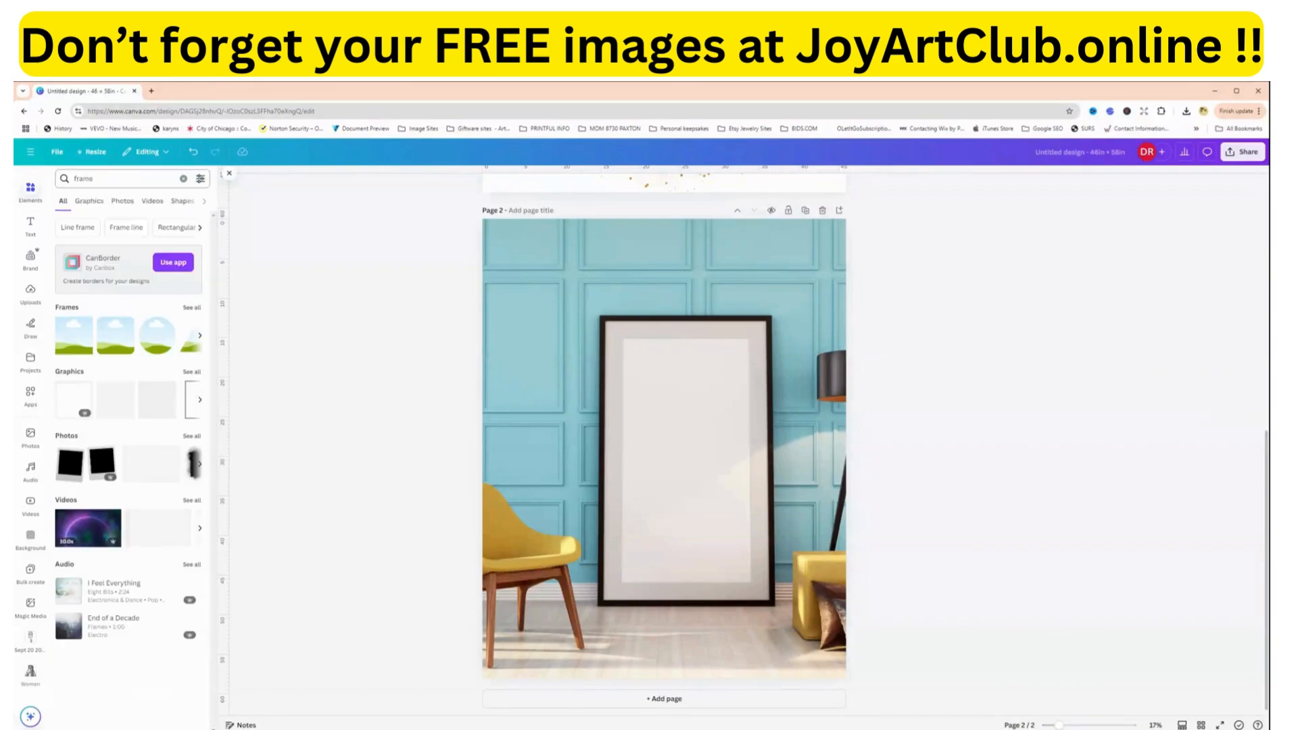
pyautogui.click(71, 345)
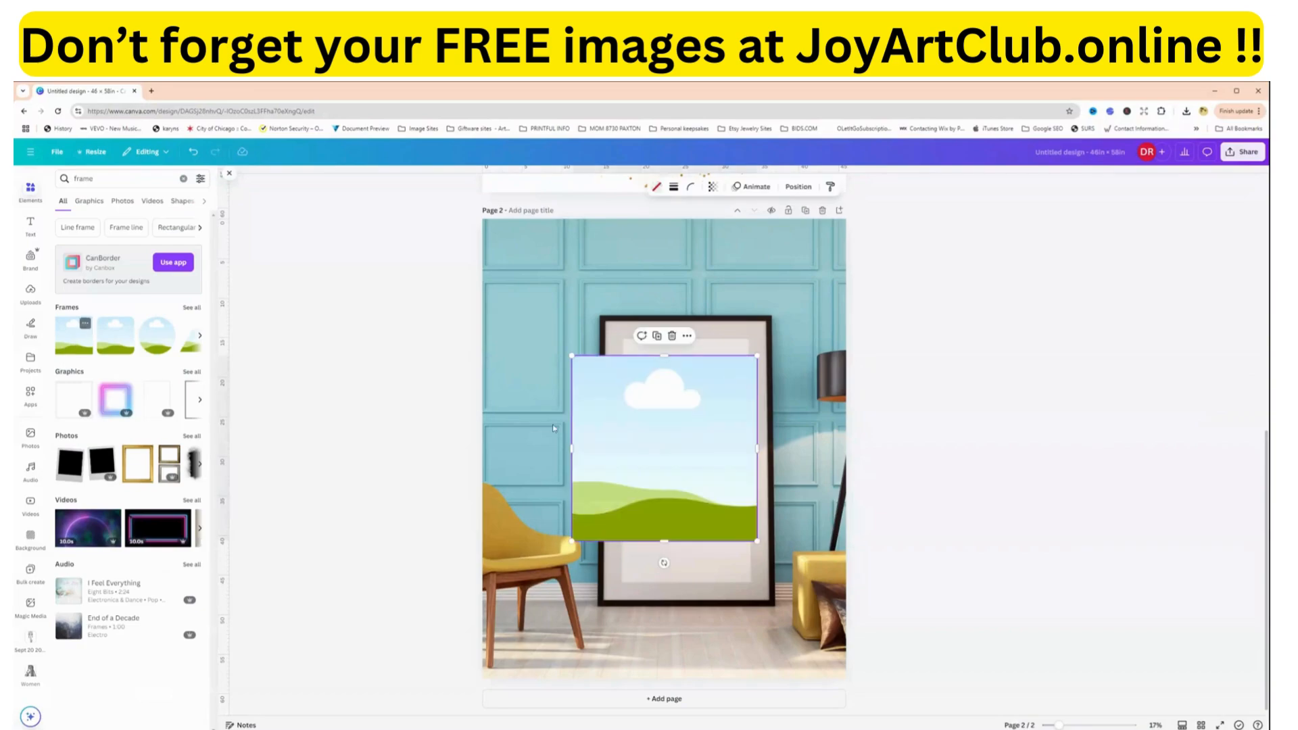
# Narrow and lengthen the placeholder frame and move it over the blank area of the standing picture frame.
pyautogui.moveTo(690, 477); pyautogui.dragTo(695, 447)
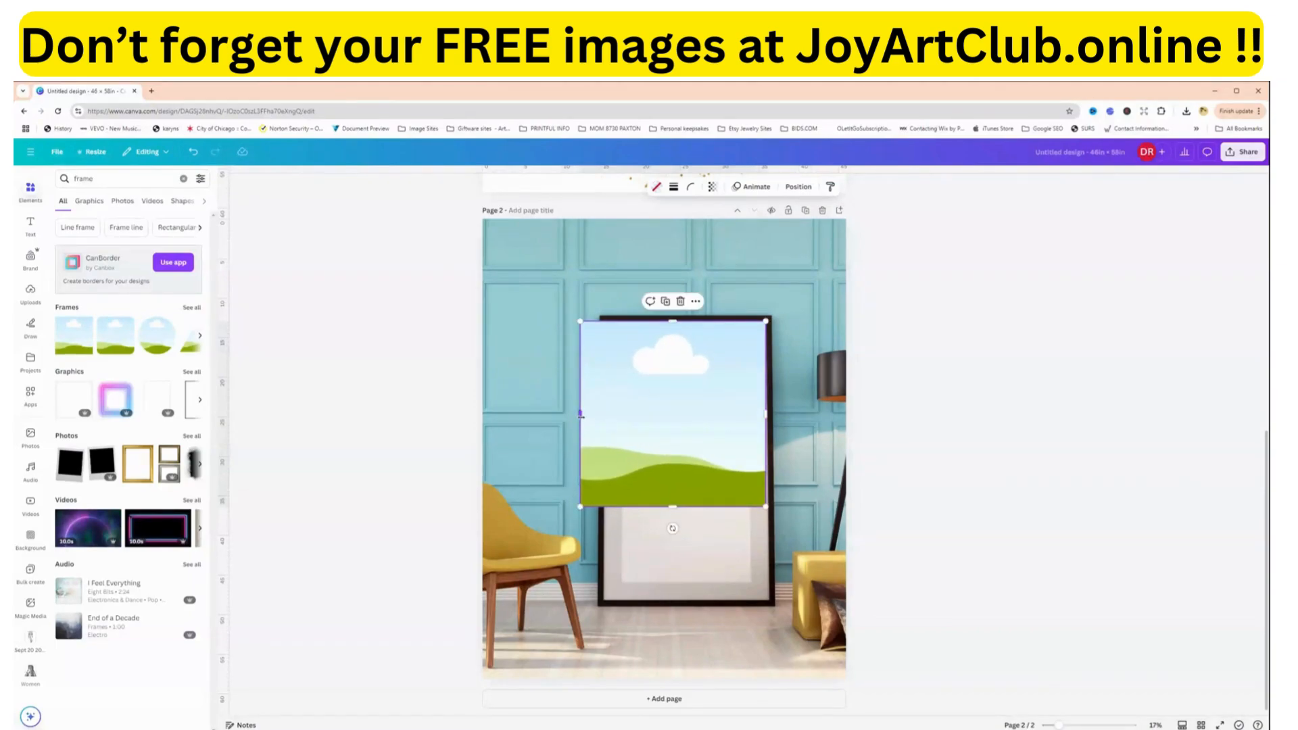
pyautogui.moveTo(580, 414); pyautogui.dragTo(604, 414)
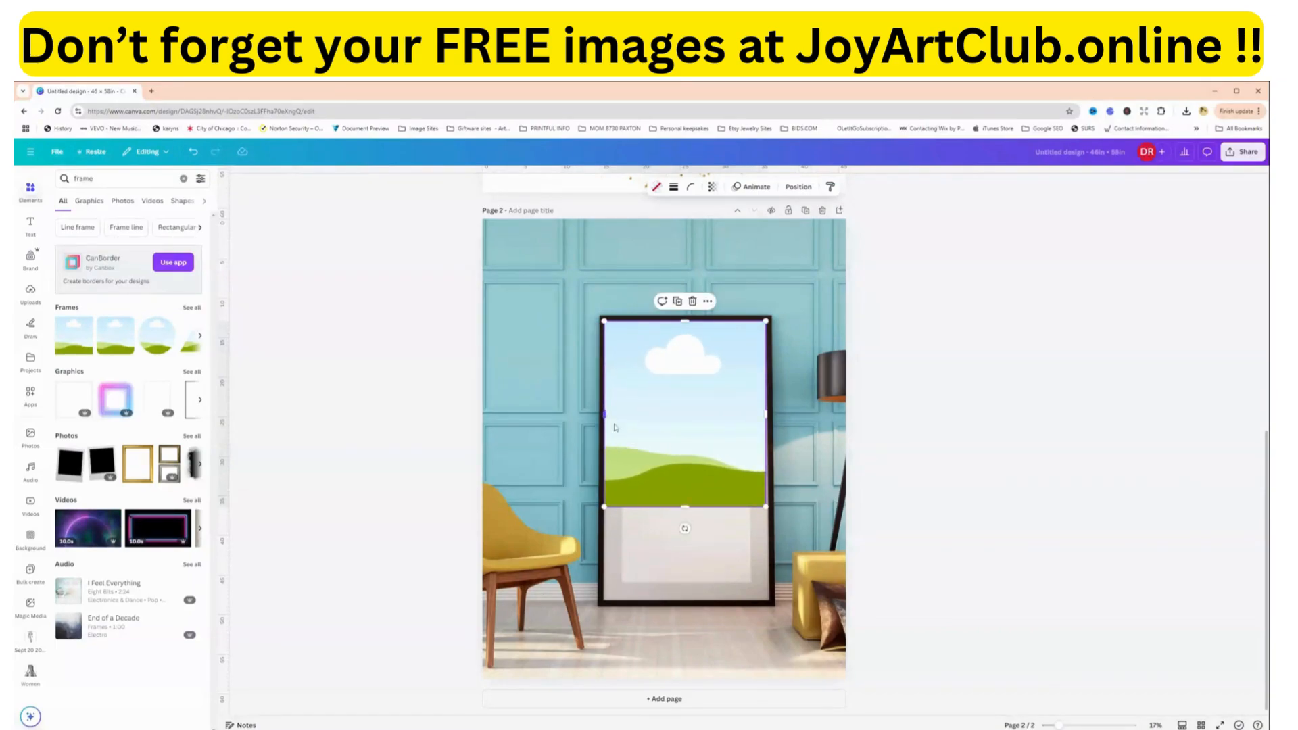
pyautogui.moveTo(685, 507); pyautogui.dragTo(620, 573)
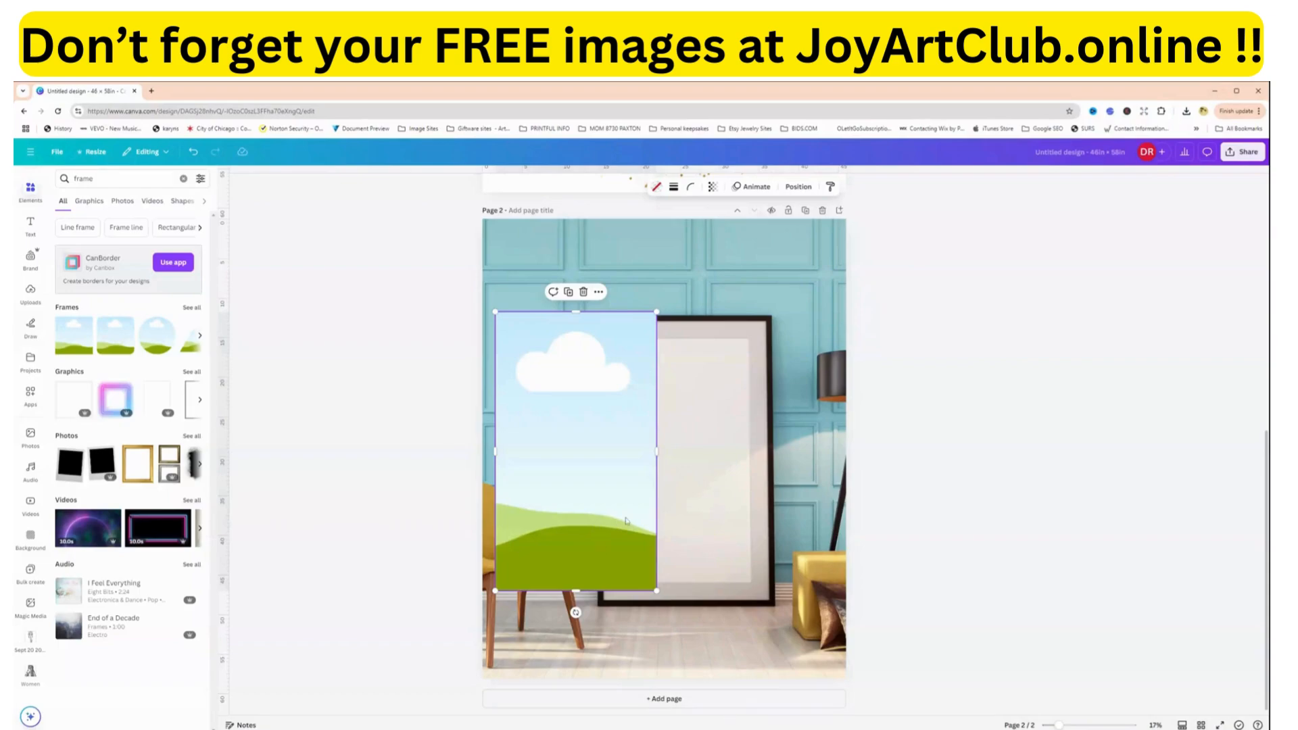
pyautogui.moveTo(627, 521); pyautogui.dragTo(756, 511)
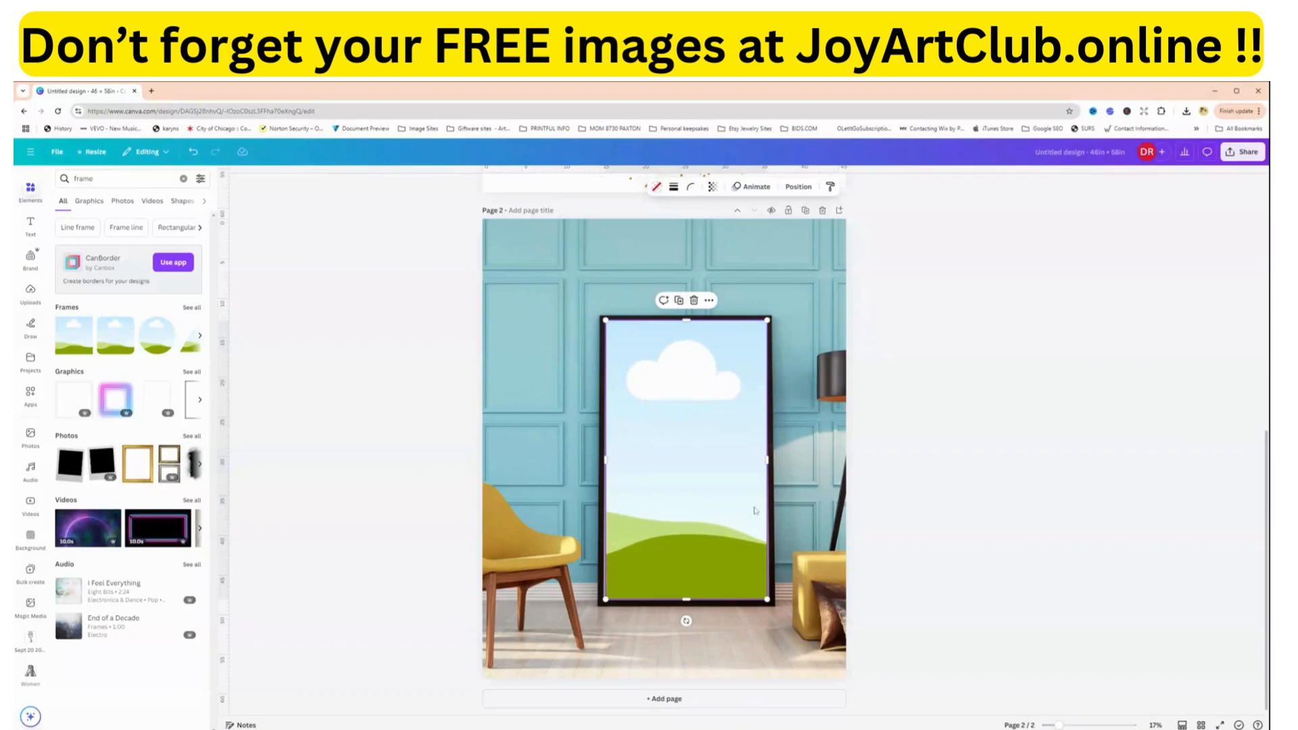
# Fine-tune the placeholder's position, width and height so it fills the inside of the black picture frame.
pyautogui.moveTo(769, 465); pyautogui.dragTo(771, 462)
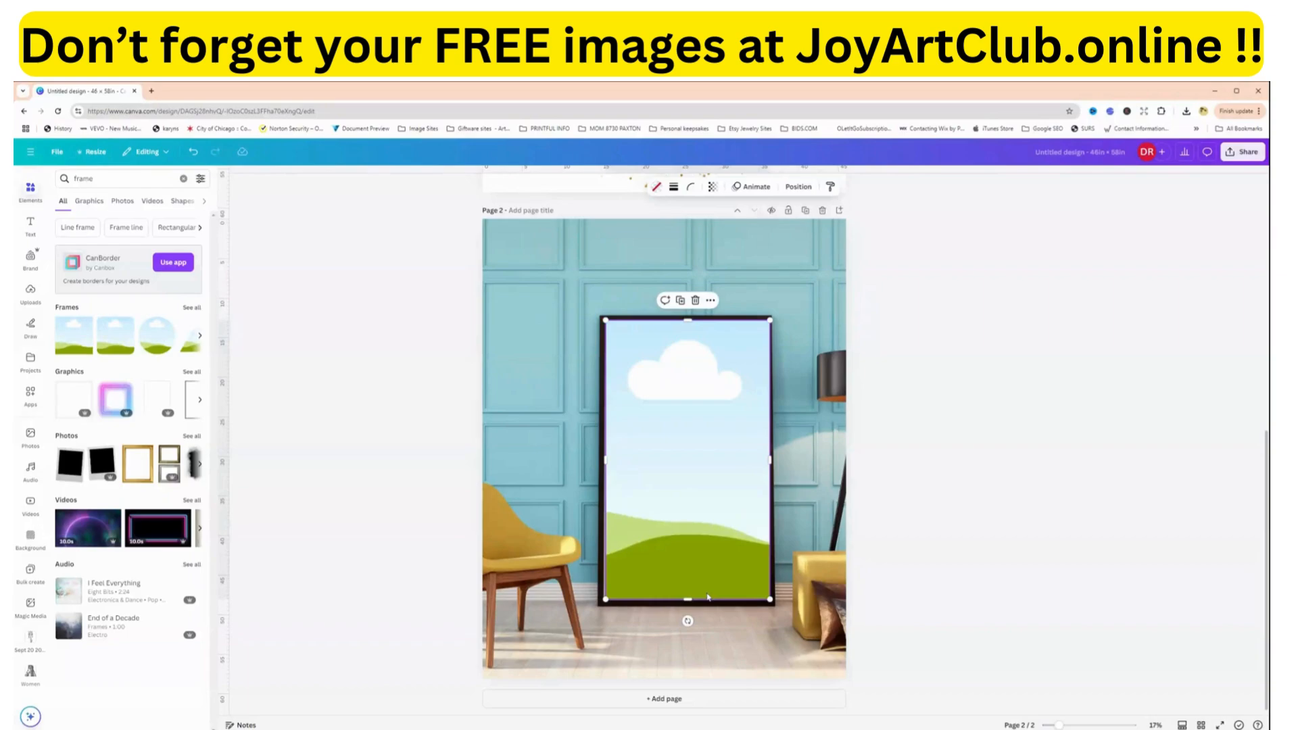
pyautogui.moveTo(700, 554); pyautogui.dragTo(699, 552)
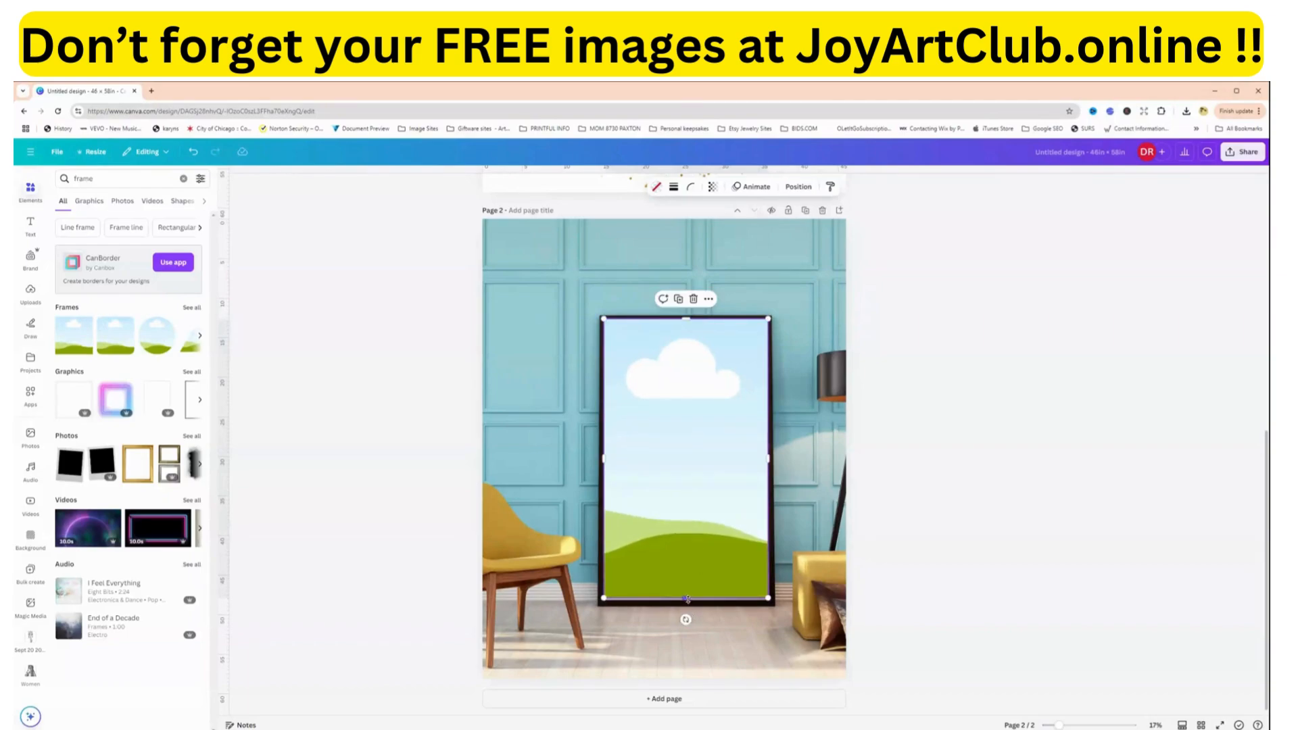
pyautogui.moveTo(686, 598); pyautogui.dragTo(689, 602)
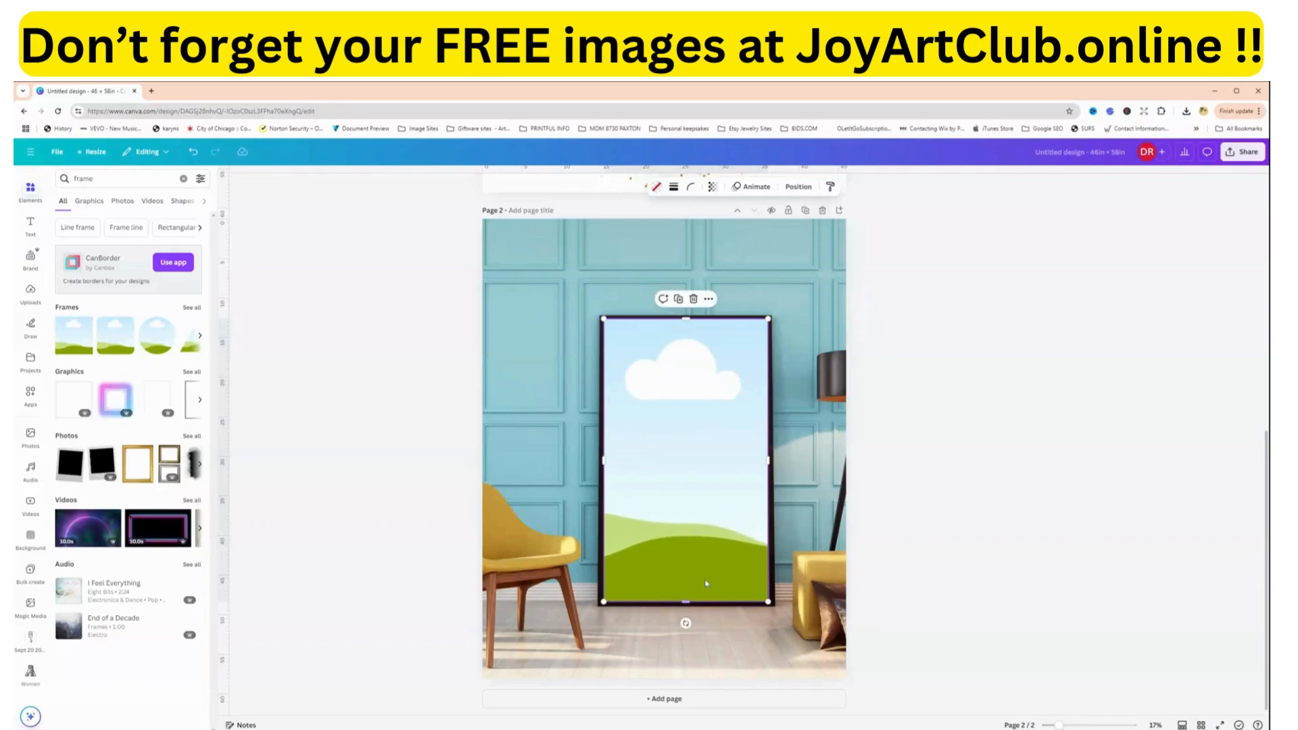
pyautogui.moveTo(720, 556); pyautogui.dragTo(718, 553)
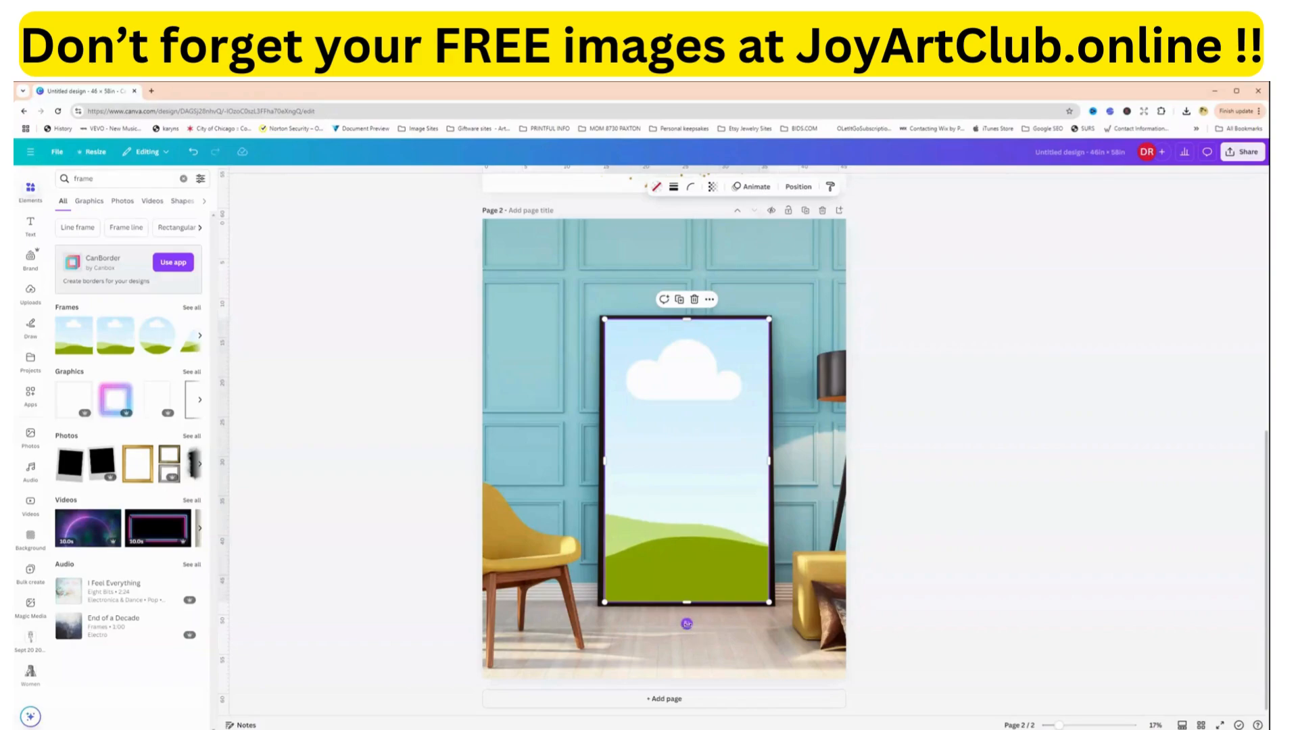
pyautogui.moveTo(687, 624)
pyautogui.mouseDown()
pyautogui.moveTo(671, 613)
pyautogui.moveTo(687, 617)
pyautogui.mouseUp()
pyautogui.moveTo(687, 538); pyautogui.dragTo(684, 533)
pyautogui.moveTo(768, 464); pyautogui.dragTo(768, 462)
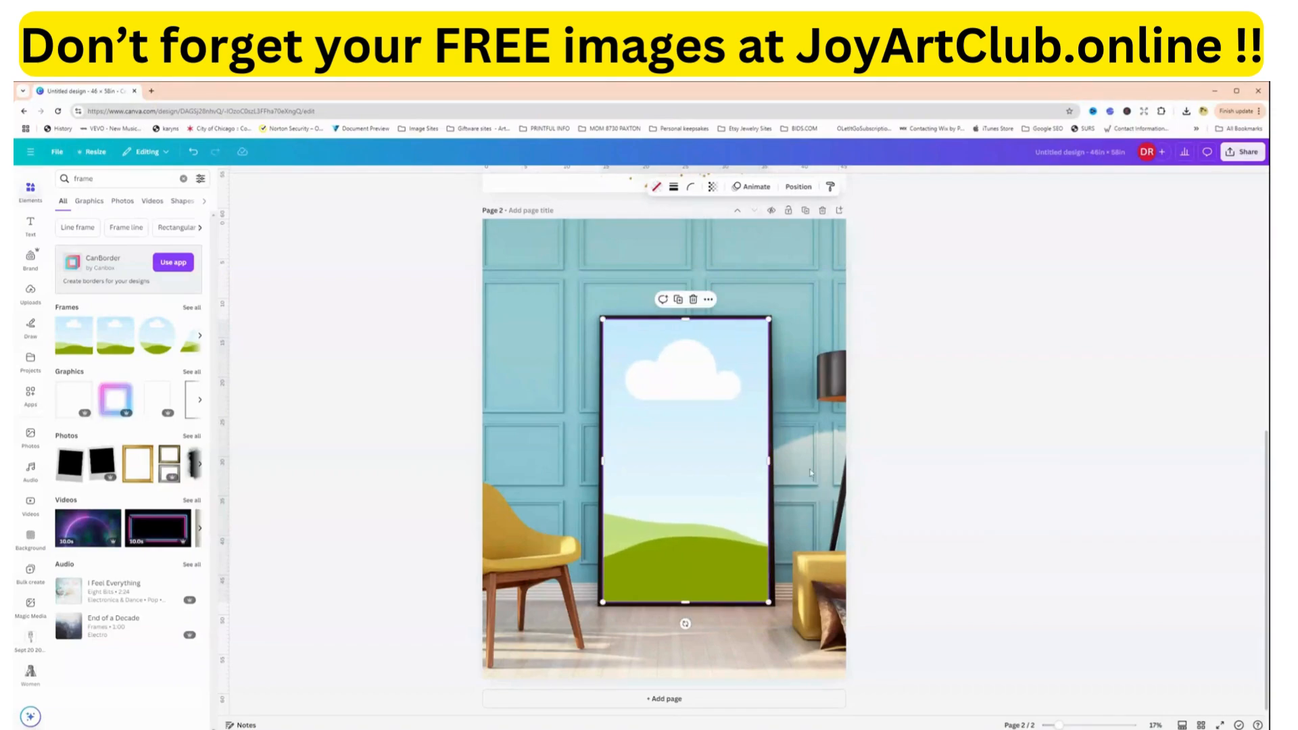
pyautogui.click(810, 469)
pyautogui.click(719, 478)
# Search the elements for "black frame" and limit the results to graphics.
pyautogui.click(31, 193)
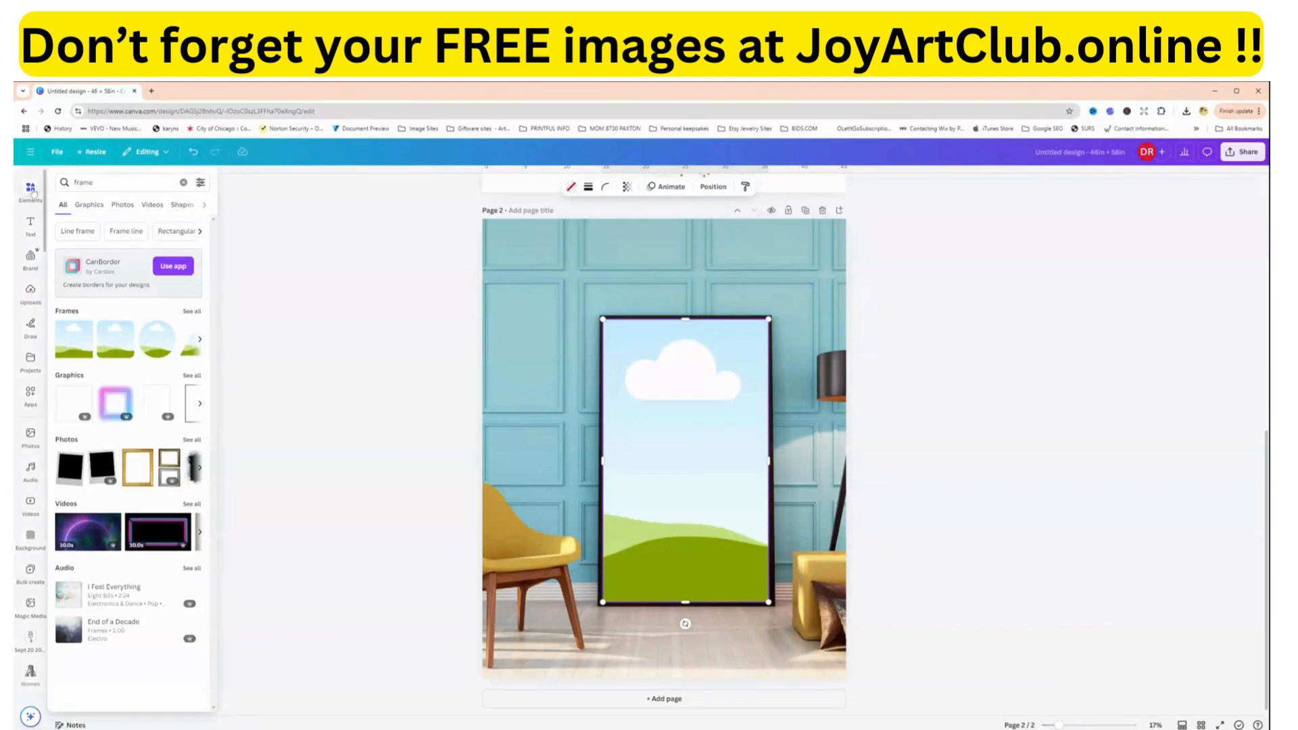
pyautogui.click(183, 183)
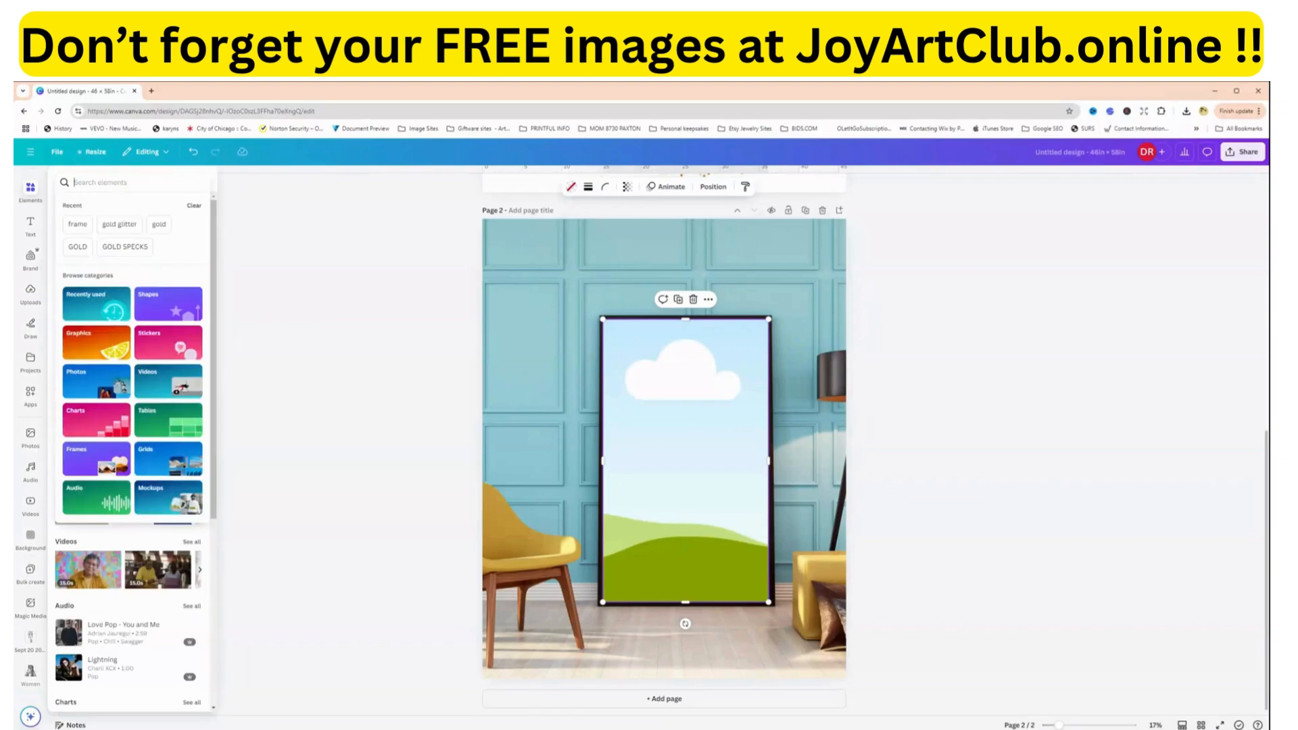
pyautogui.write('black frame')
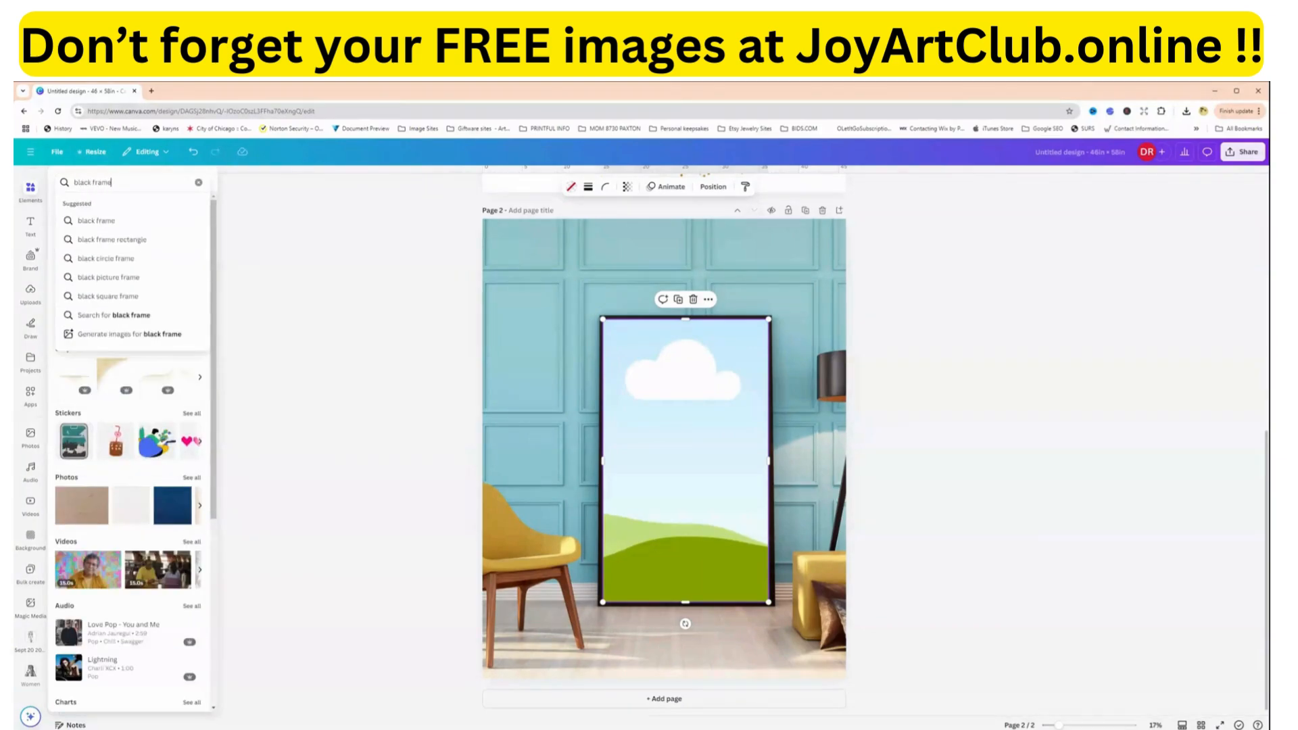
pyautogui.press('Return')
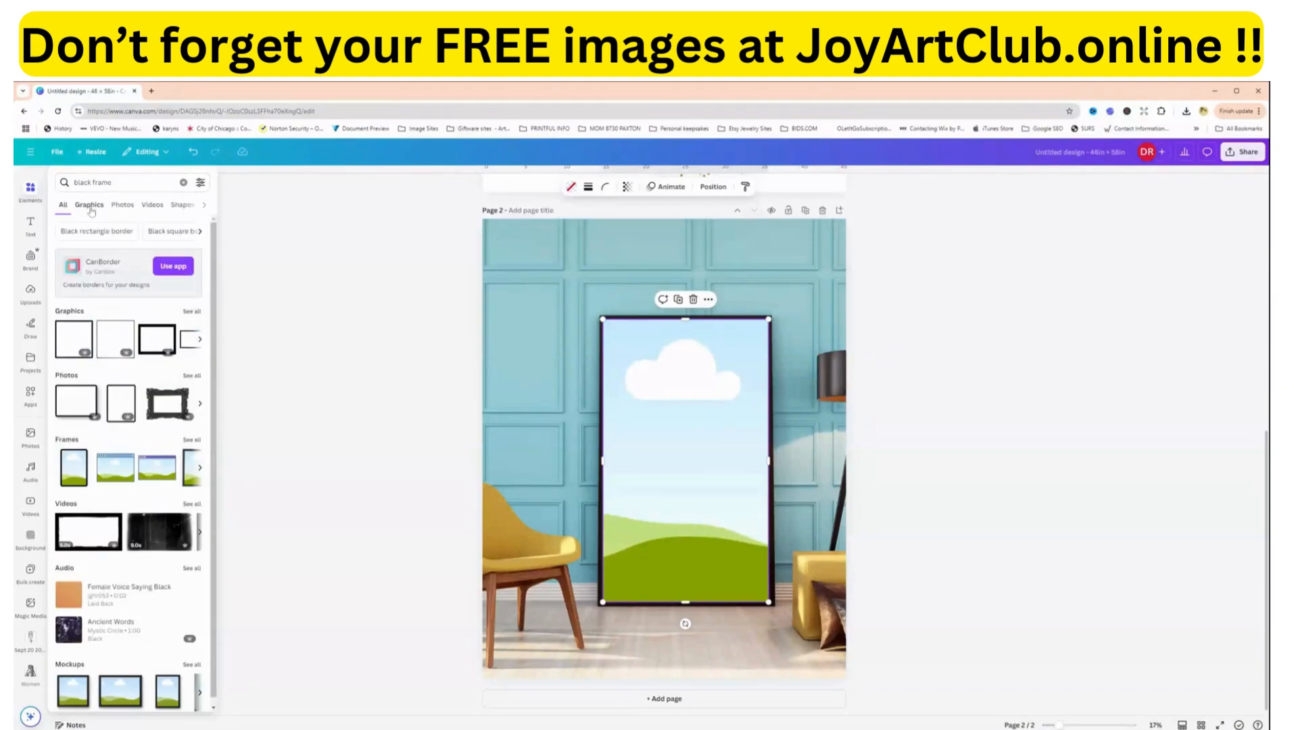
pyautogui.click(90, 205)
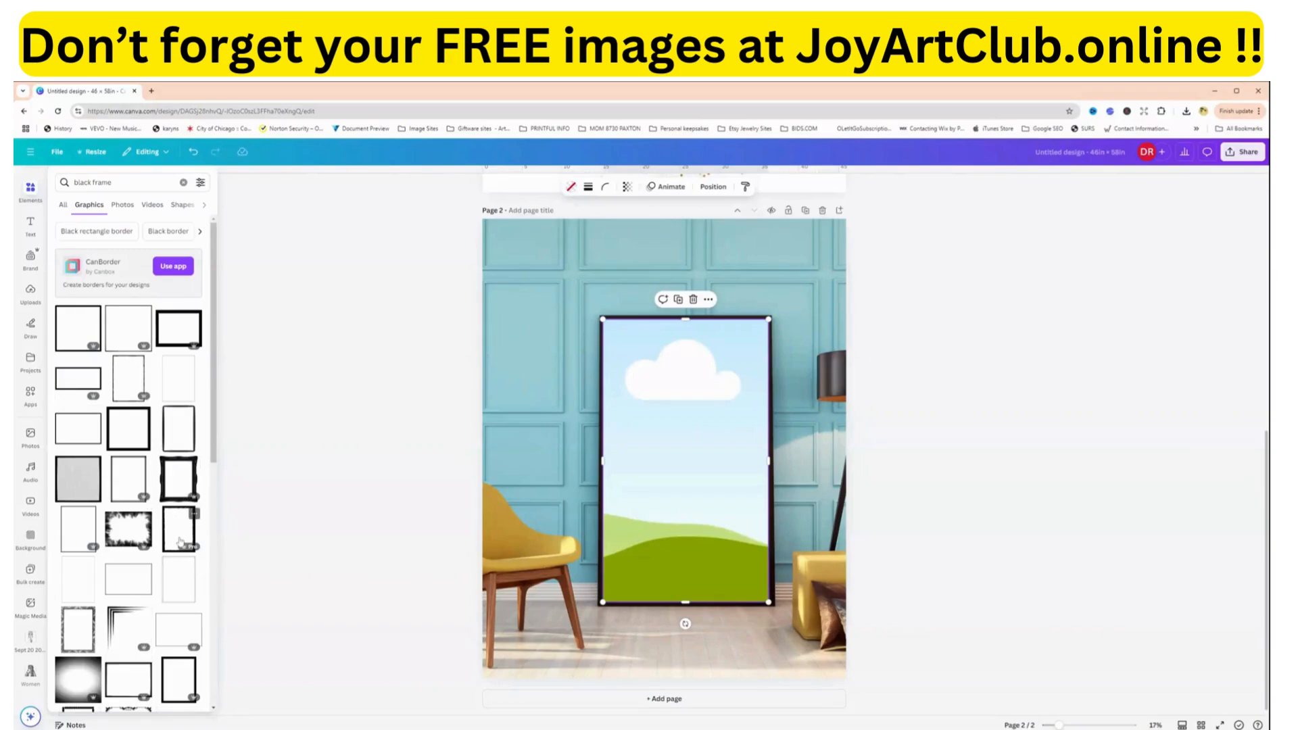
pyautogui.scroll(-3, 177, 541)
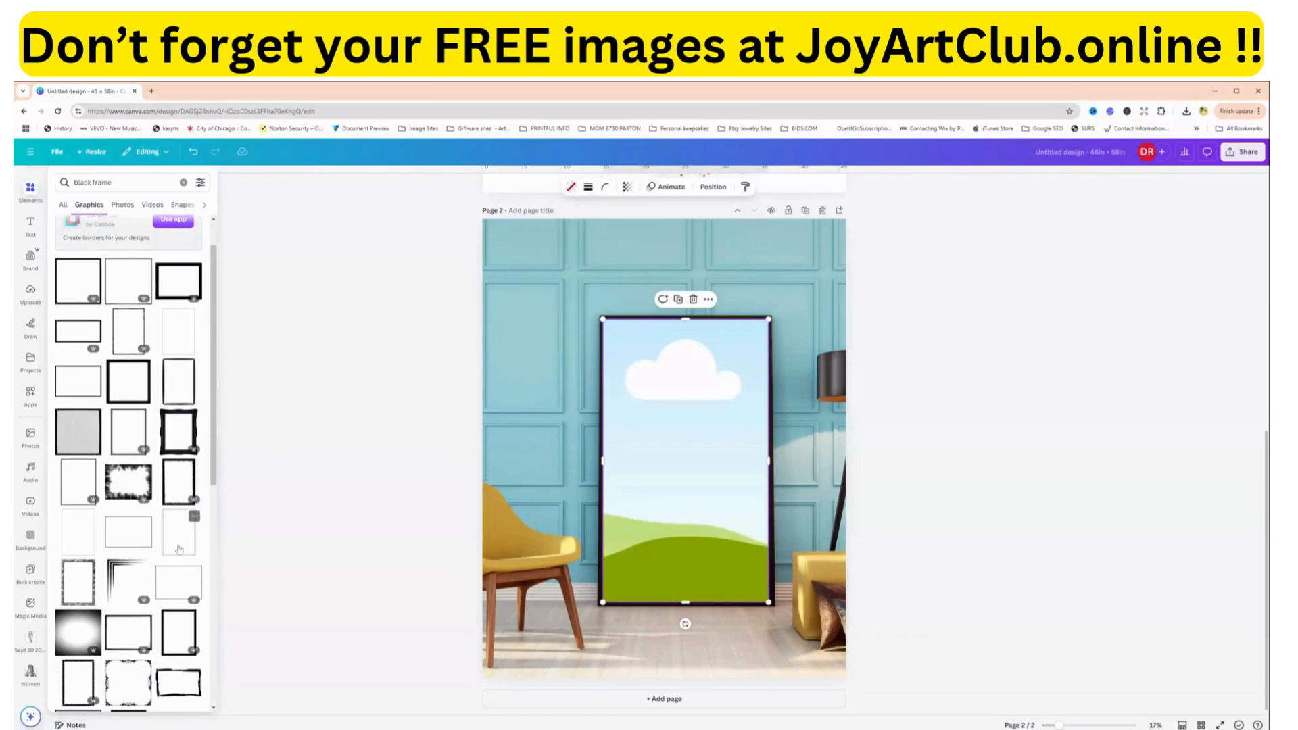
# Try a thick black portrait frame graphic enlarged over the picture frame, and delete it.
pyautogui.click(177, 540)
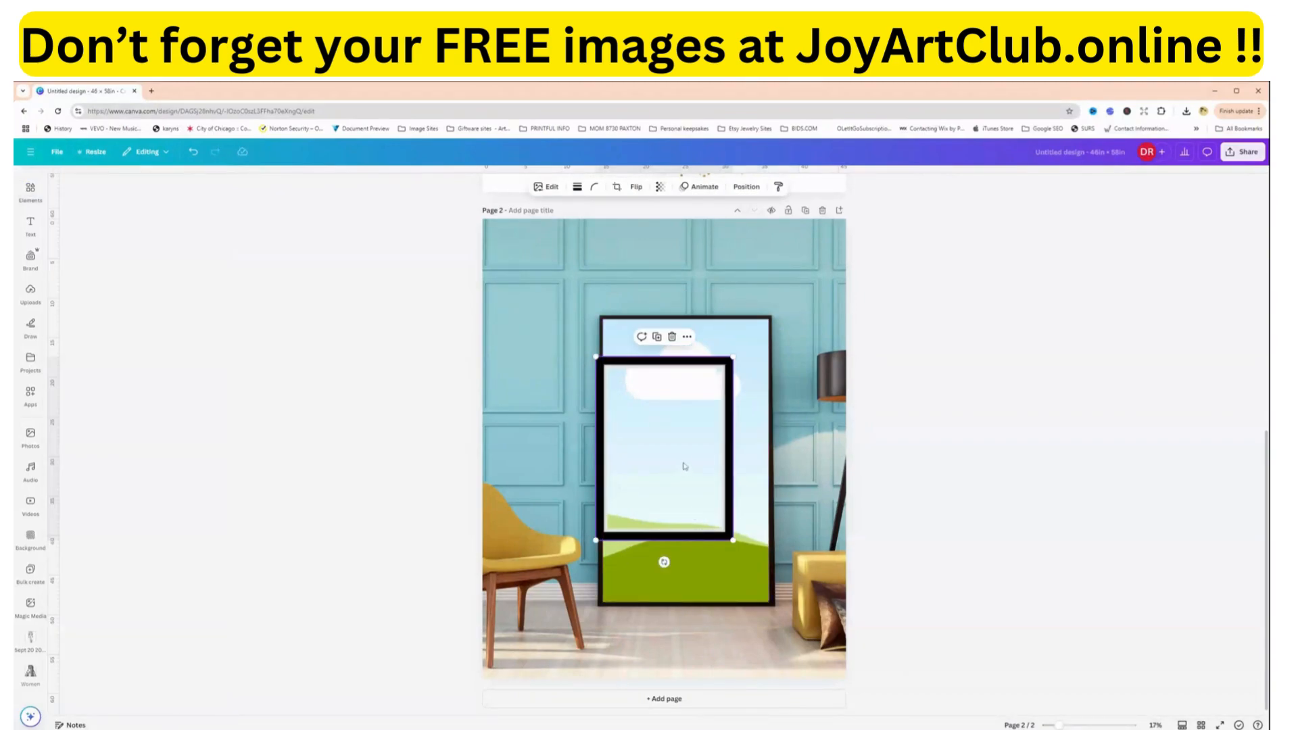
pyautogui.moveTo(684, 466); pyautogui.dragTo(678, 415)
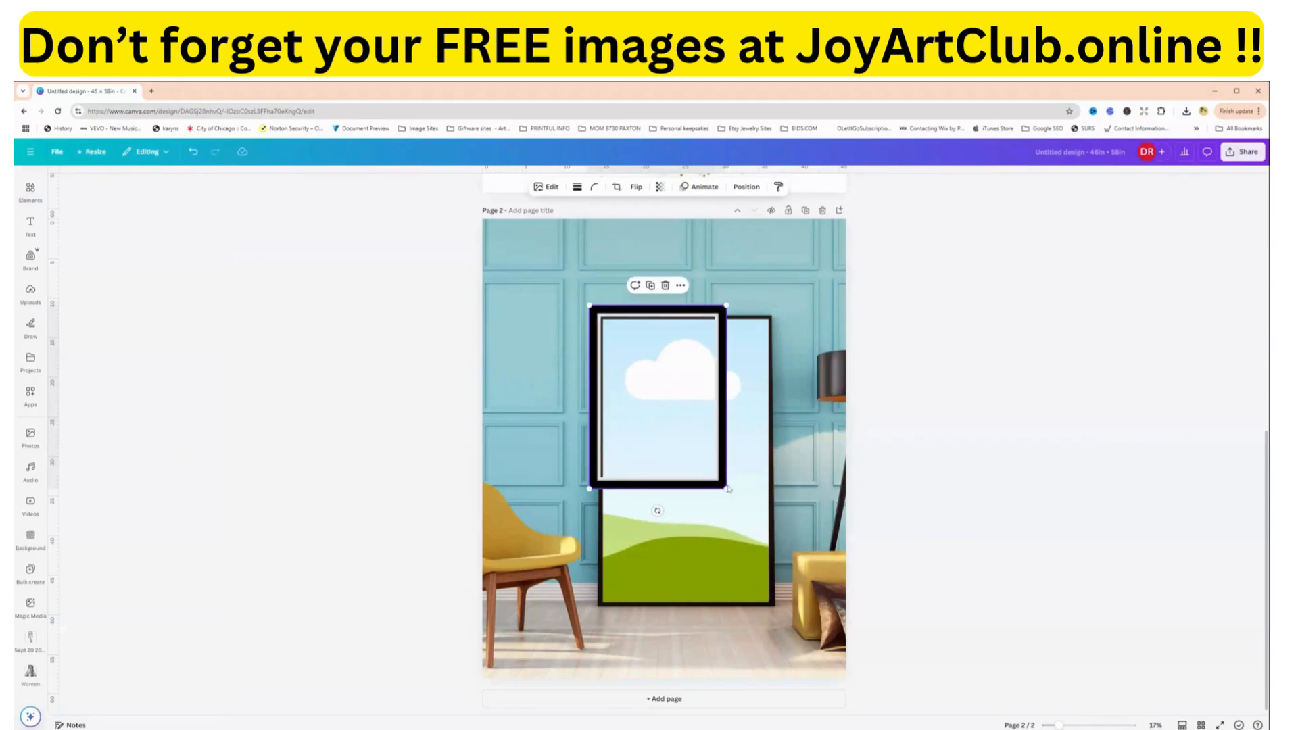
pyautogui.moveTo(728, 488); pyautogui.dragTo(769, 609)
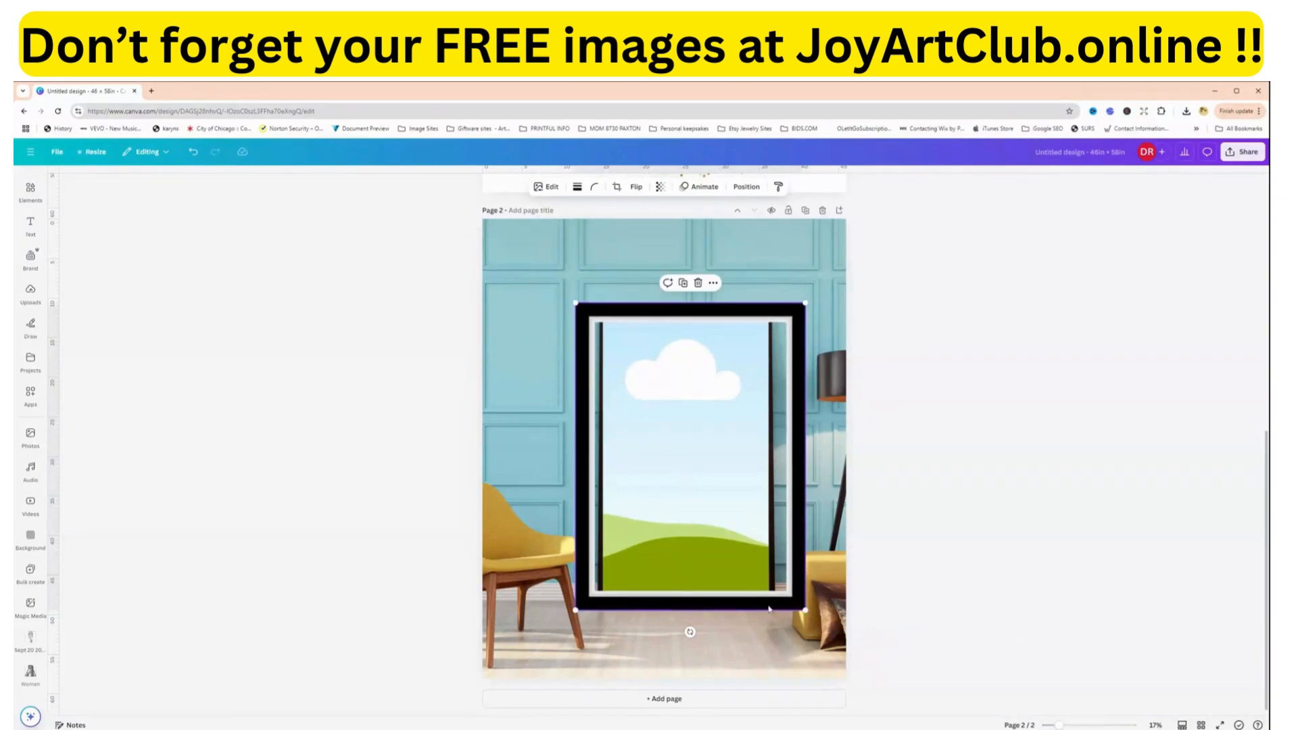
pyautogui.press('Delete')
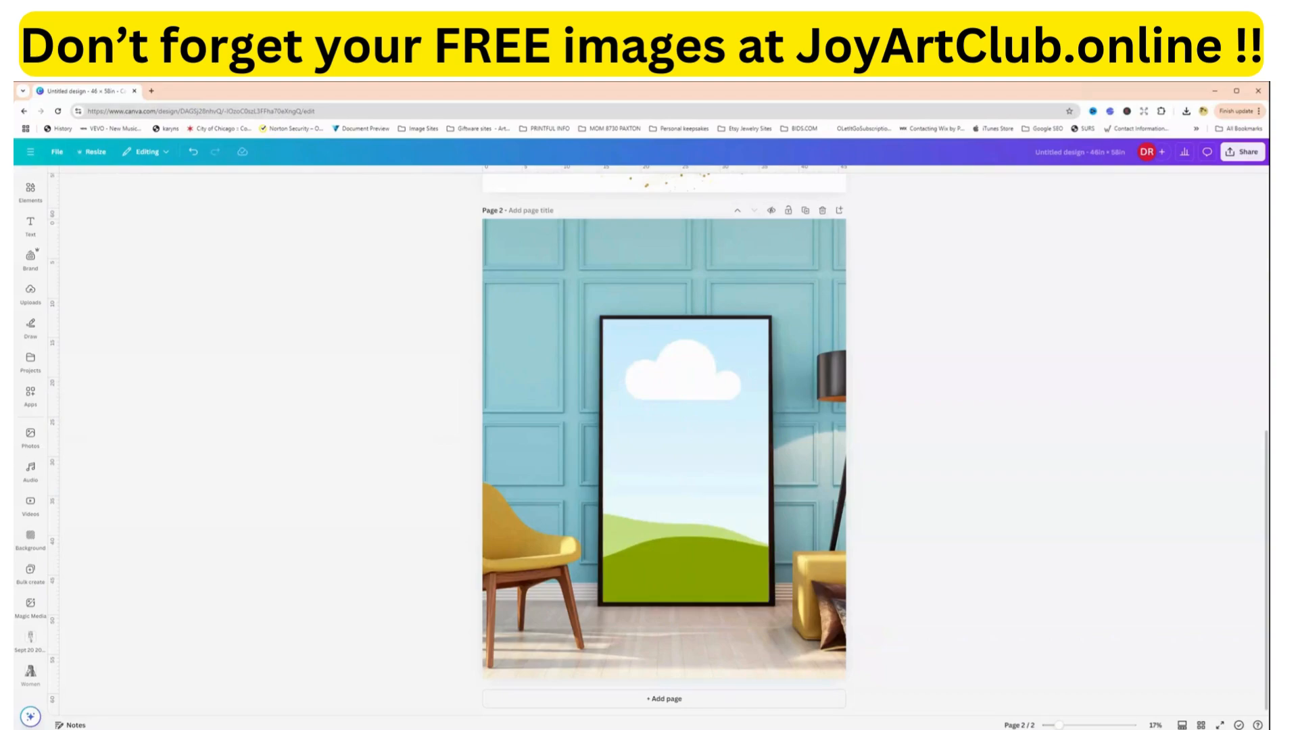
# Add the rough-edged black portrait frame graphic from the "black frame" graphics results to page 2.
pyautogui.click(31, 224)
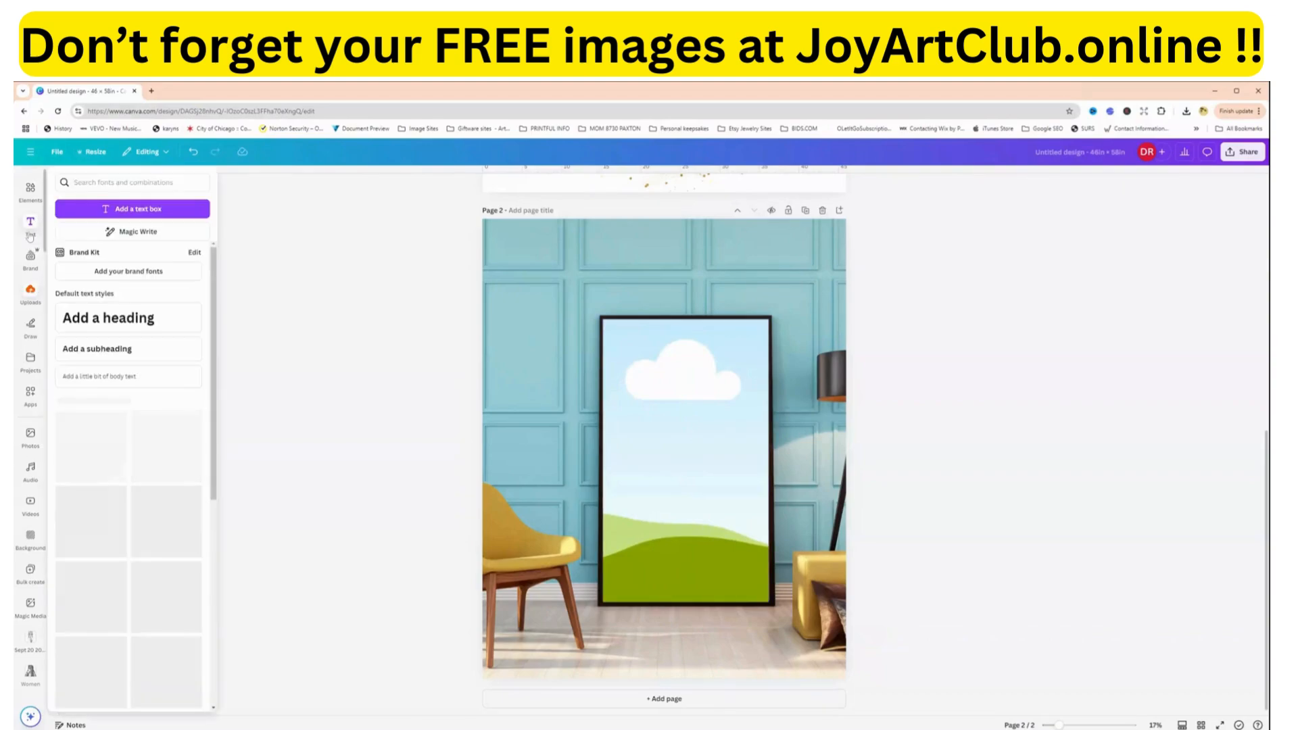
pyautogui.click(30, 292)
pyautogui.click(30, 190)
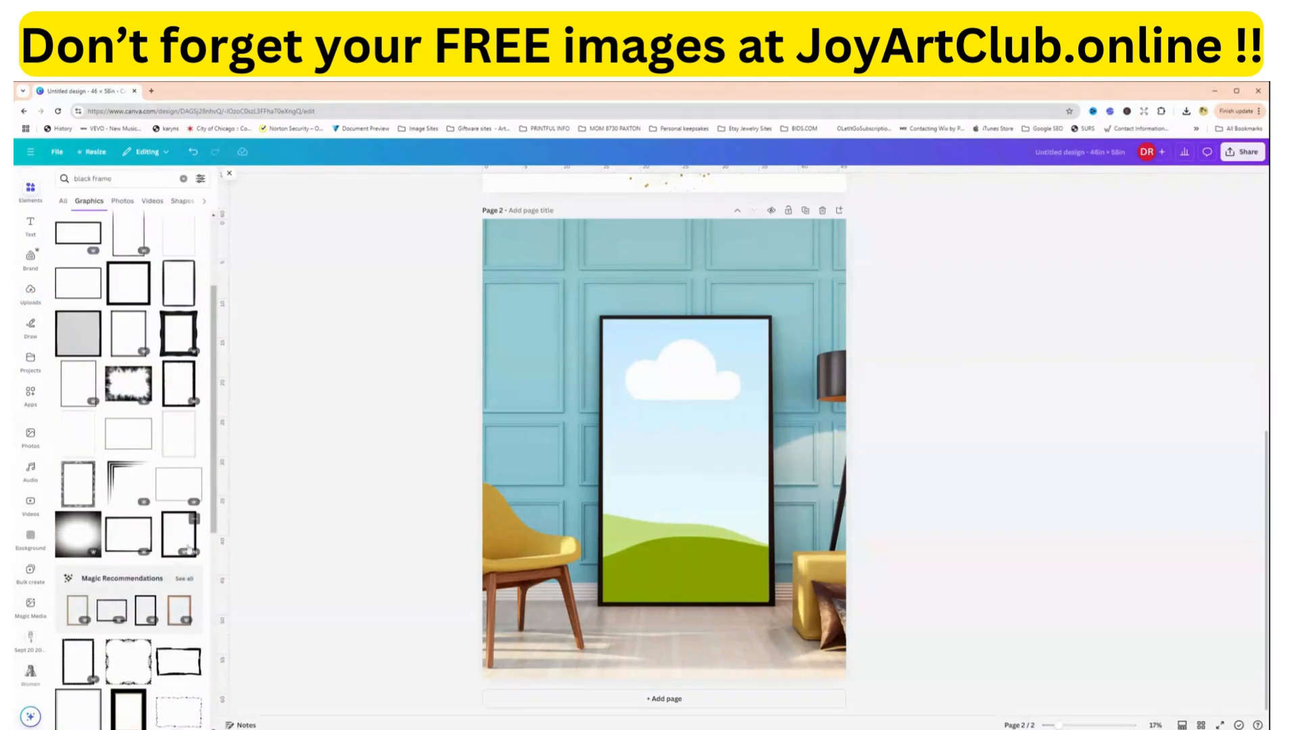
pyautogui.scroll(3, 133, 317)
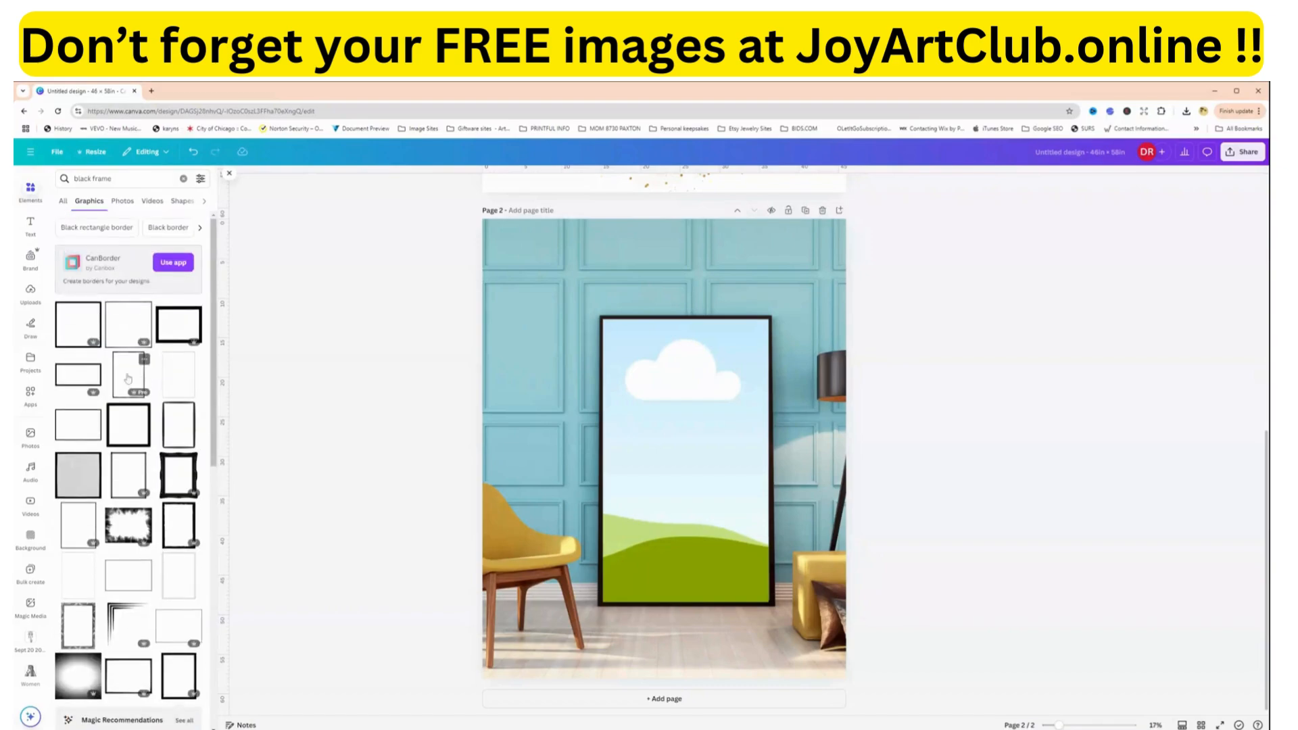
pyautogui.click(130, 374)
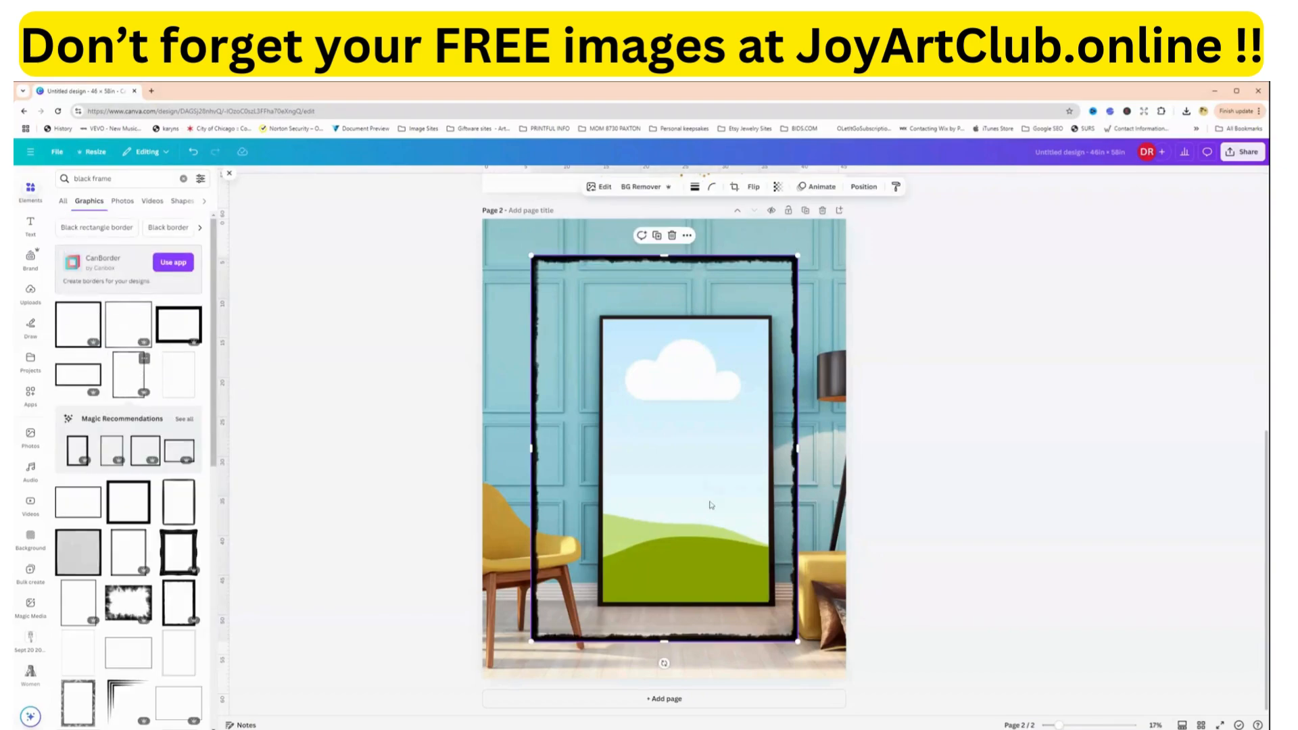
# Shrink the rough-edged black frame graphic and position it around the standing picture frame.
pyautogui.moveTo(529, 253); pyautogui.dragTo(582, 316)
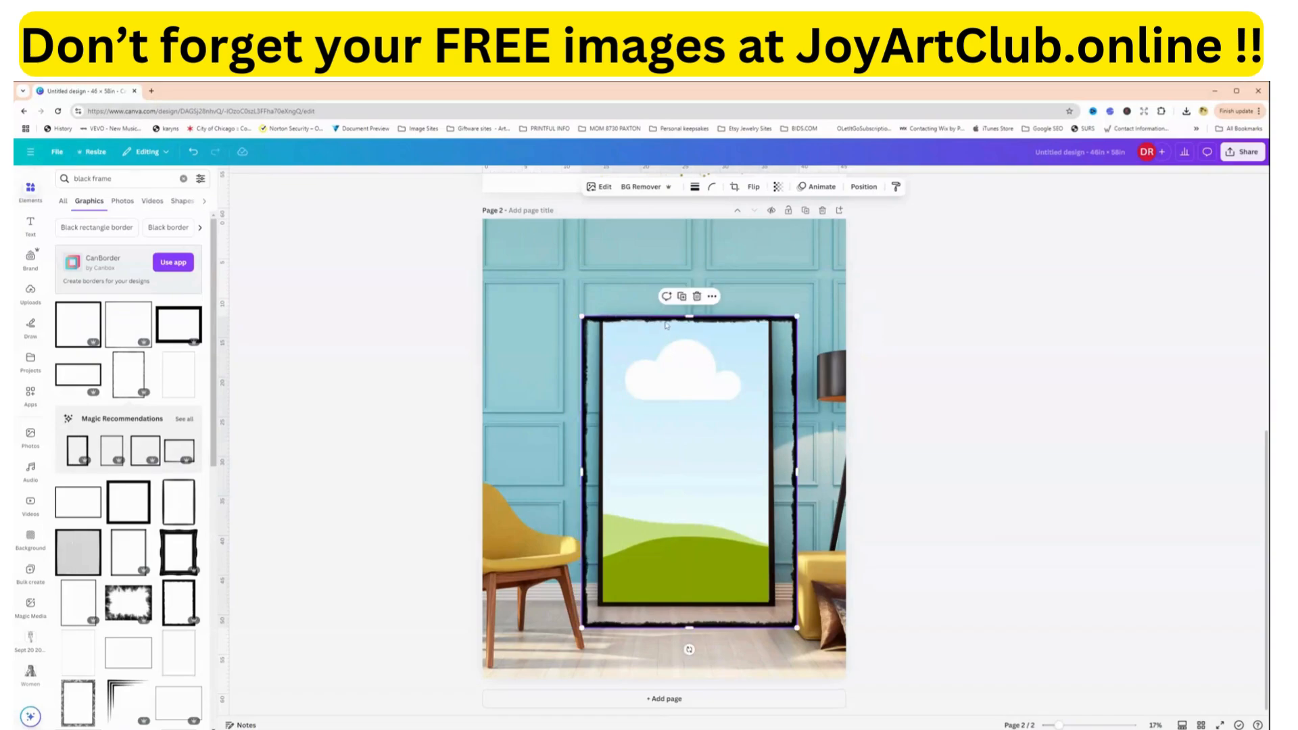
pyautogui.moveTo(664, 316); pyautogui.dragTo(663, 319)
pyautogui.moveTo(588, 400)
pyautogui.mouseDown()
pyautogui.moveTo(588, 383)
pyautogui.moveTo(586, 396)
pyautogui.mouseUp()
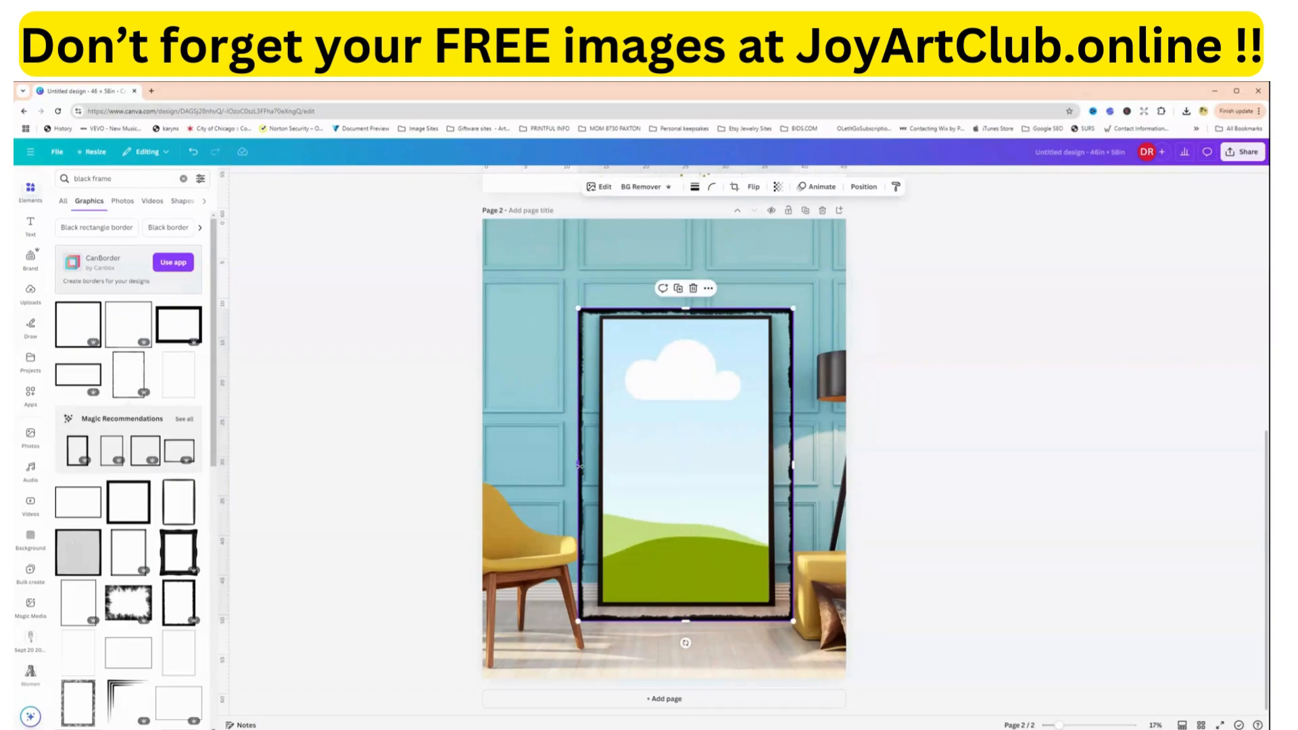
pyautogui.moveTo(578, 465); pyautogui.dragTo(576, 464)
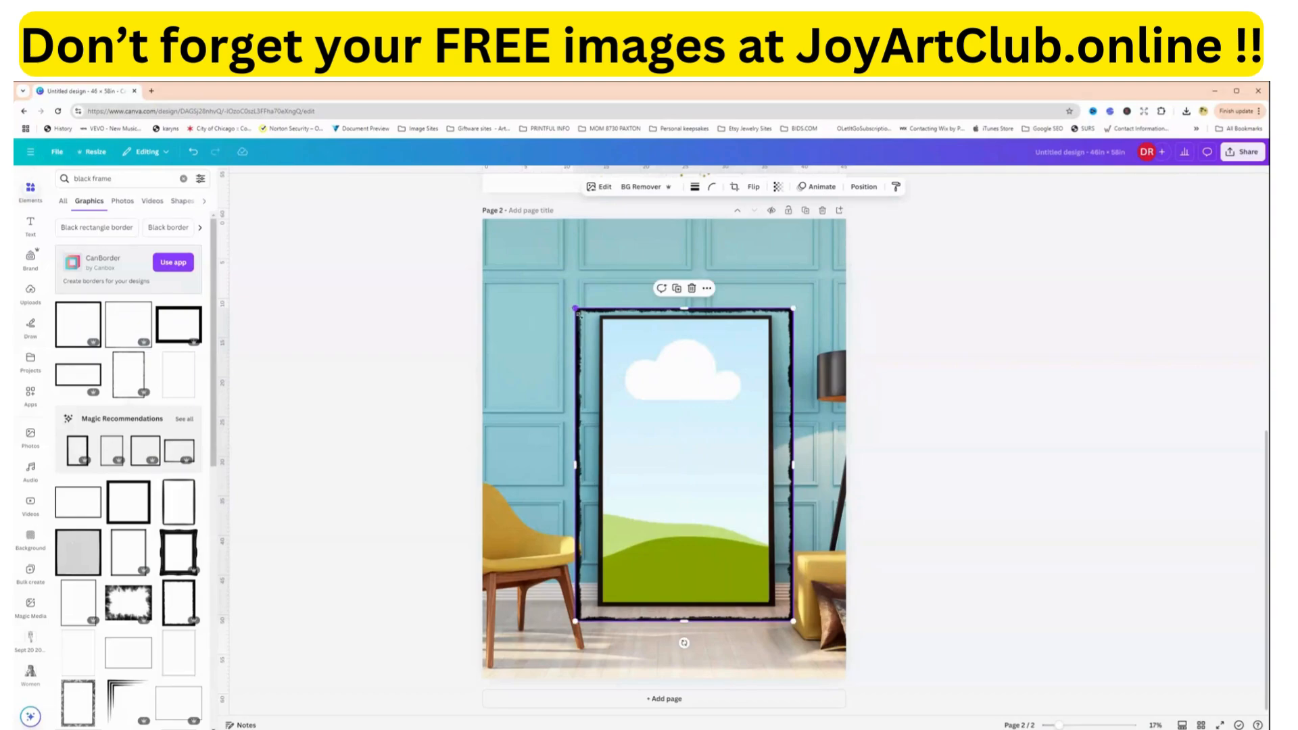
pyautogui.moveTo(576, 311); pyautogui.dragTo(580, 314)
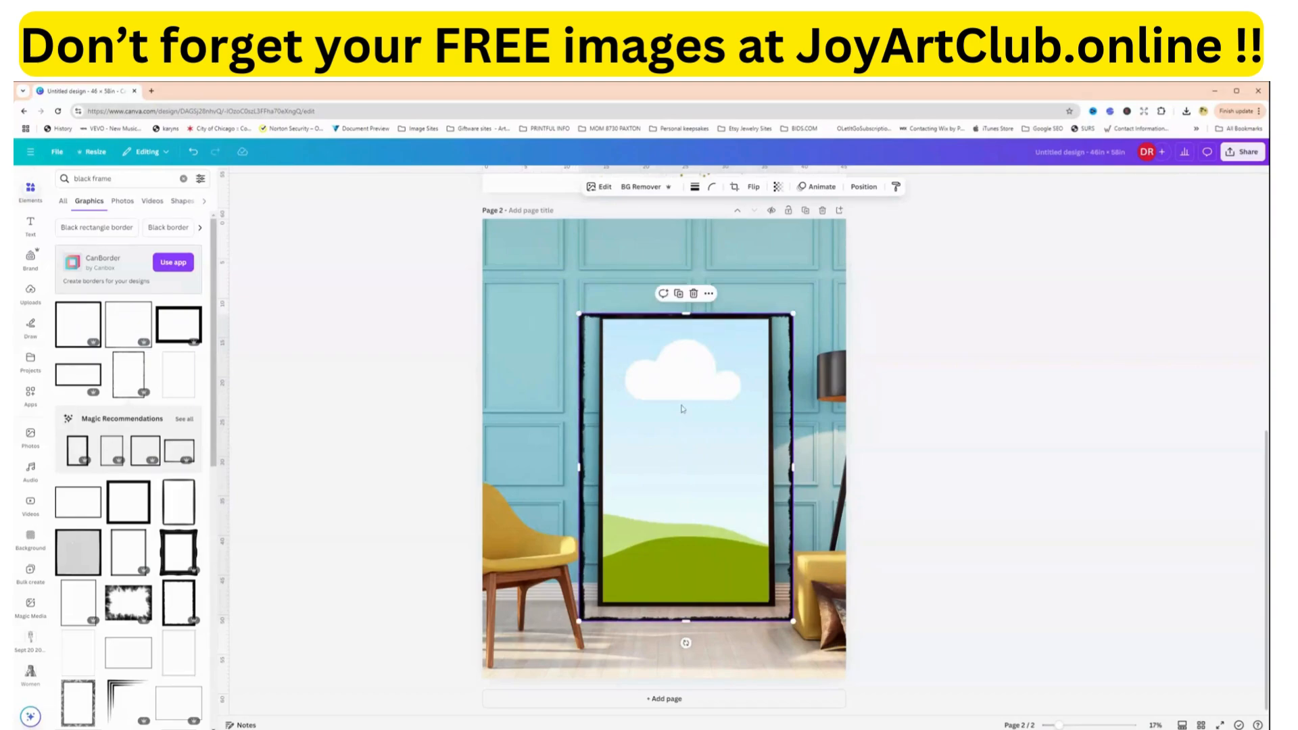
# Undo dropping the black frame graphic into the placeholder, and move the graphic aside over the floor lamp.
pyautogui.moveTo(696, 432); pyautogui.dragTo(658, 398)
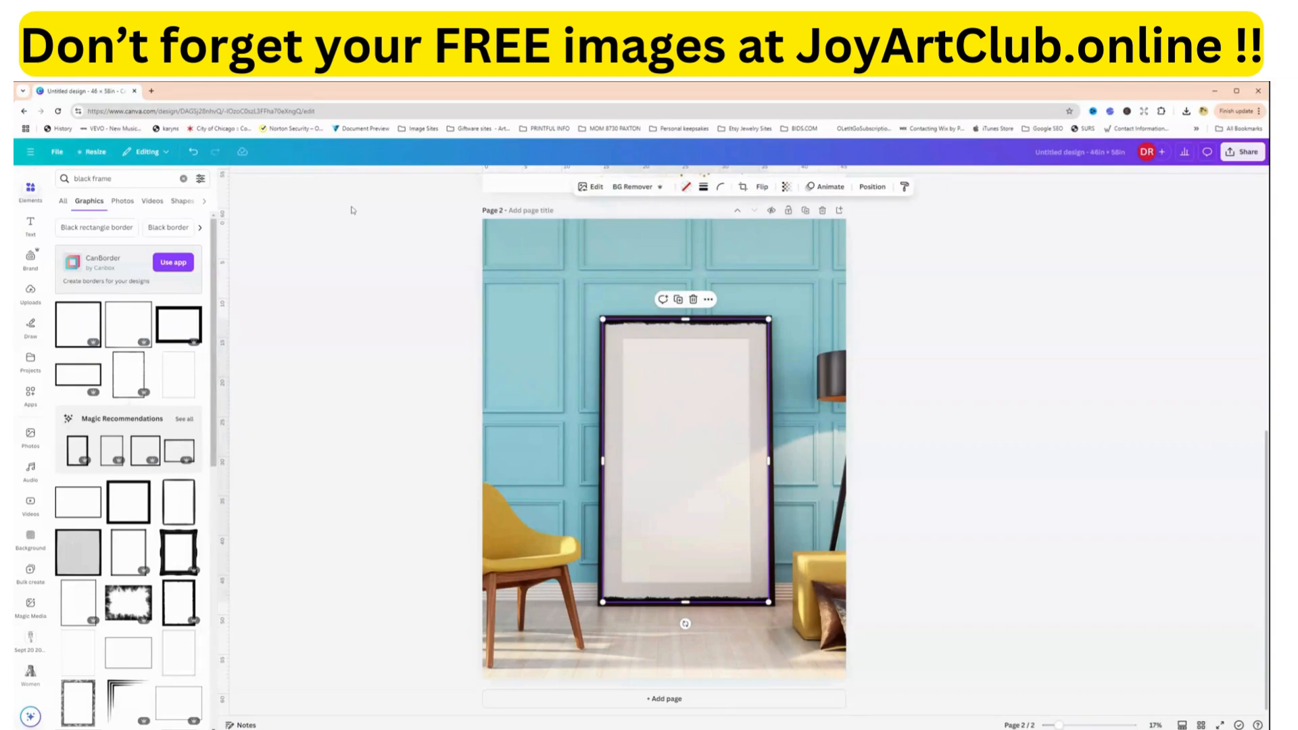
pyautogui.click(194, 152)
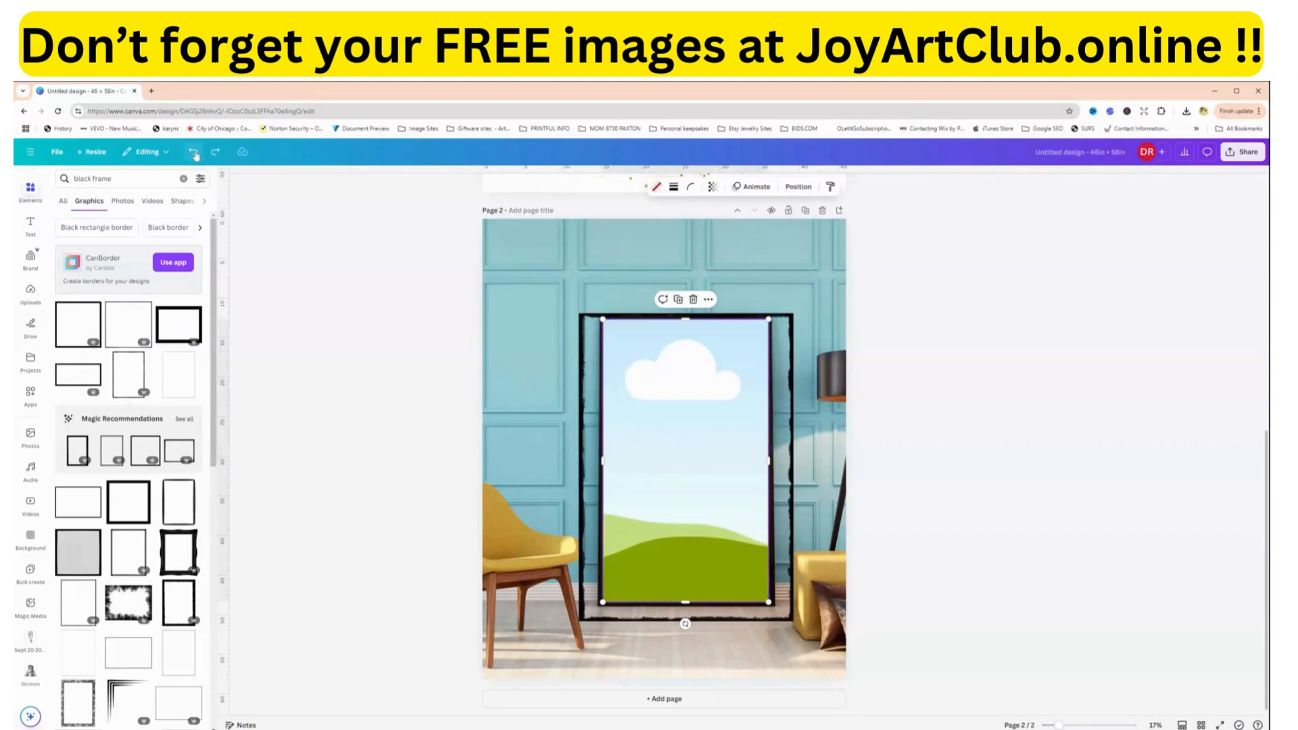
pyautogui.moveTo(586, 481); pyautogui.dragTo(806, 496)
# Reposition the placeholder over the standing picture frame and enlarge it on all sides to cover that frame.
pyautogui.click(699, 480)
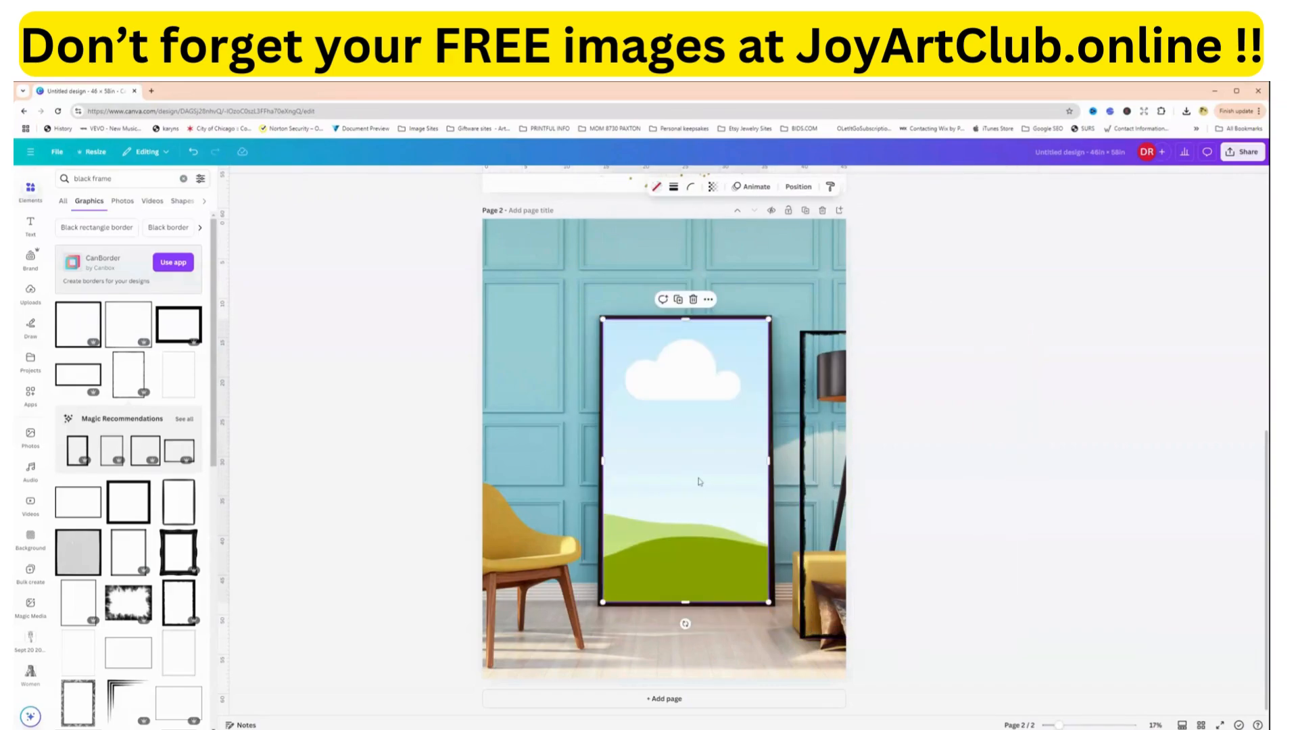
pyautogui.moveTo(698, 481); pyautogui.dragTo(525, 438)
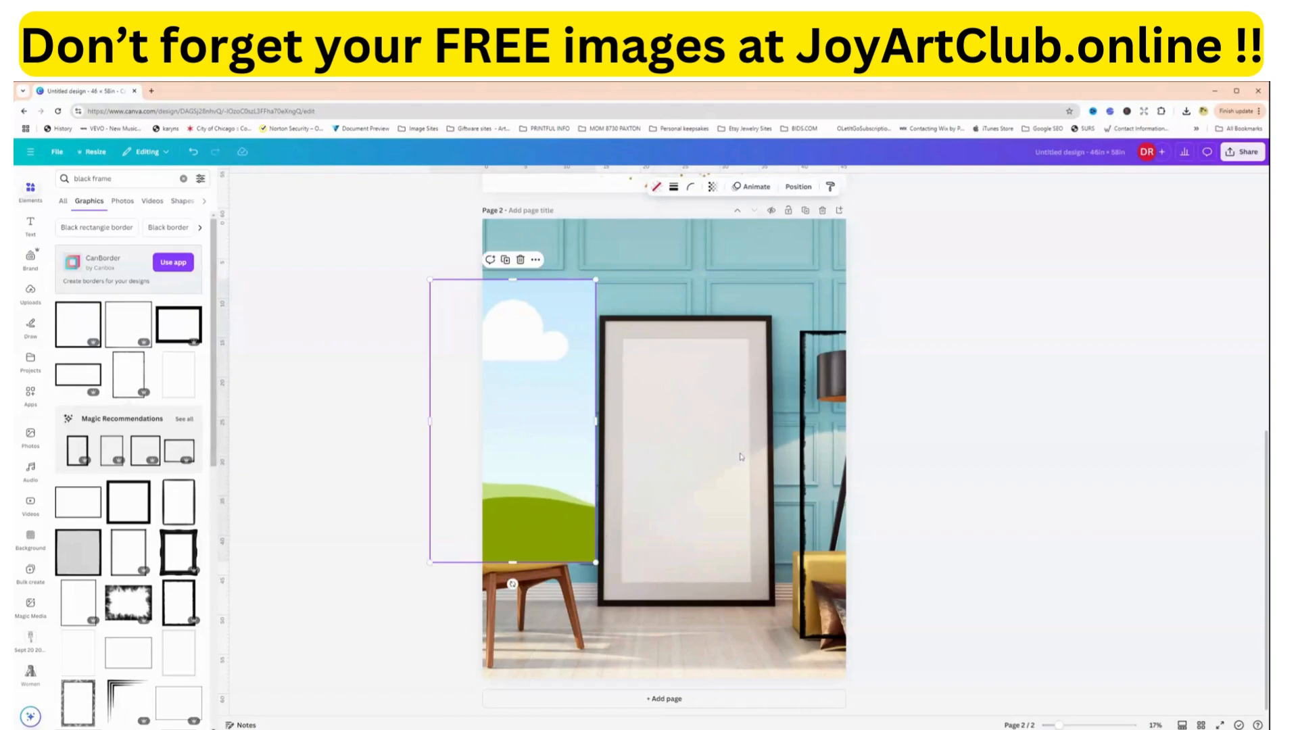
pyautogui.click(742, 458)
pyautogui.moveTo(550, 420); pyautogui.dragTo(785, 457)
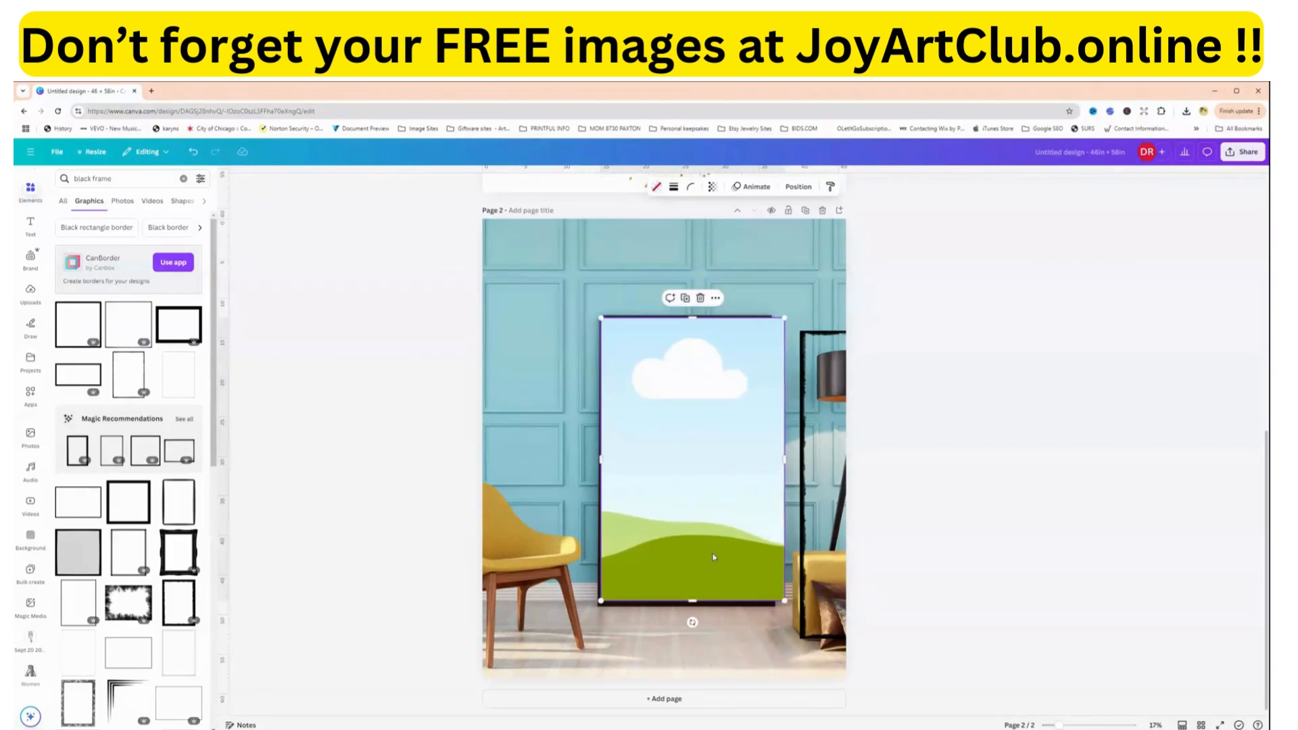
pyautogui.moveTo(697, 605); pyautogui.dragTo(697, 623)
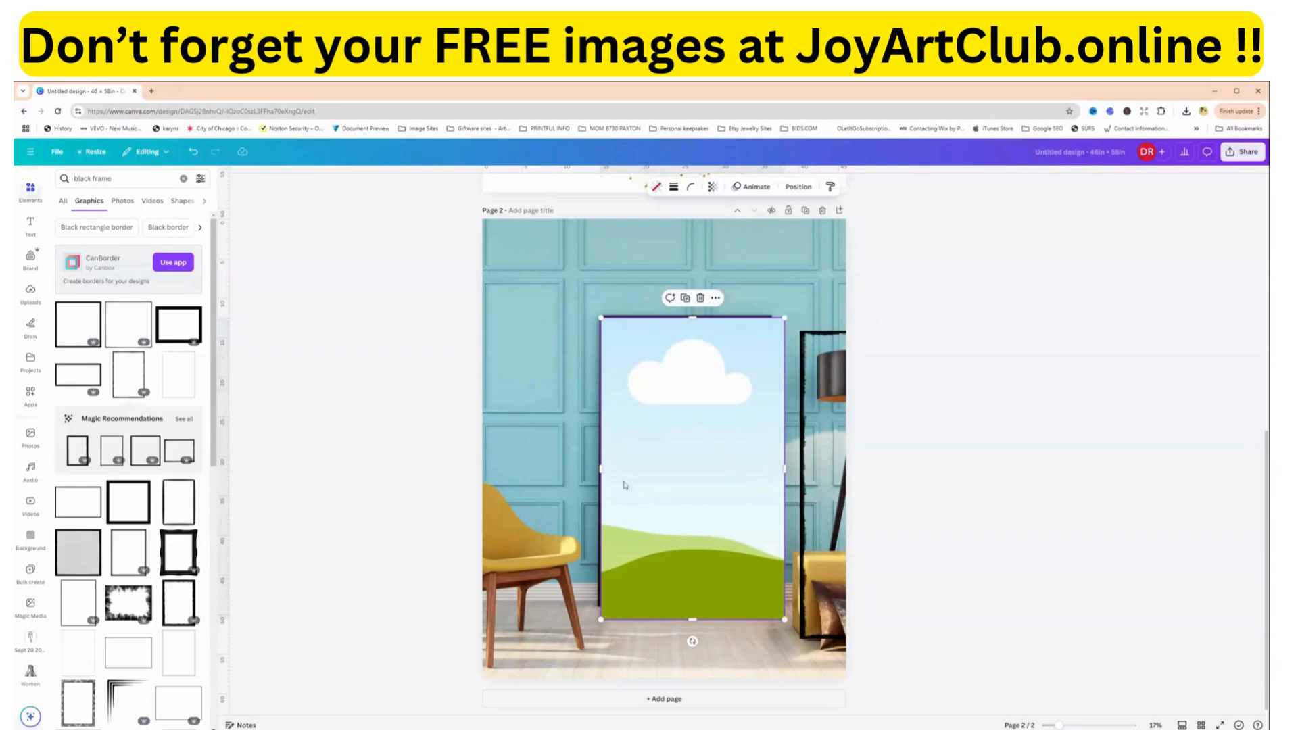
pyautogui.moveTo(601, 470); pyautogui.dragTo(591, 470)
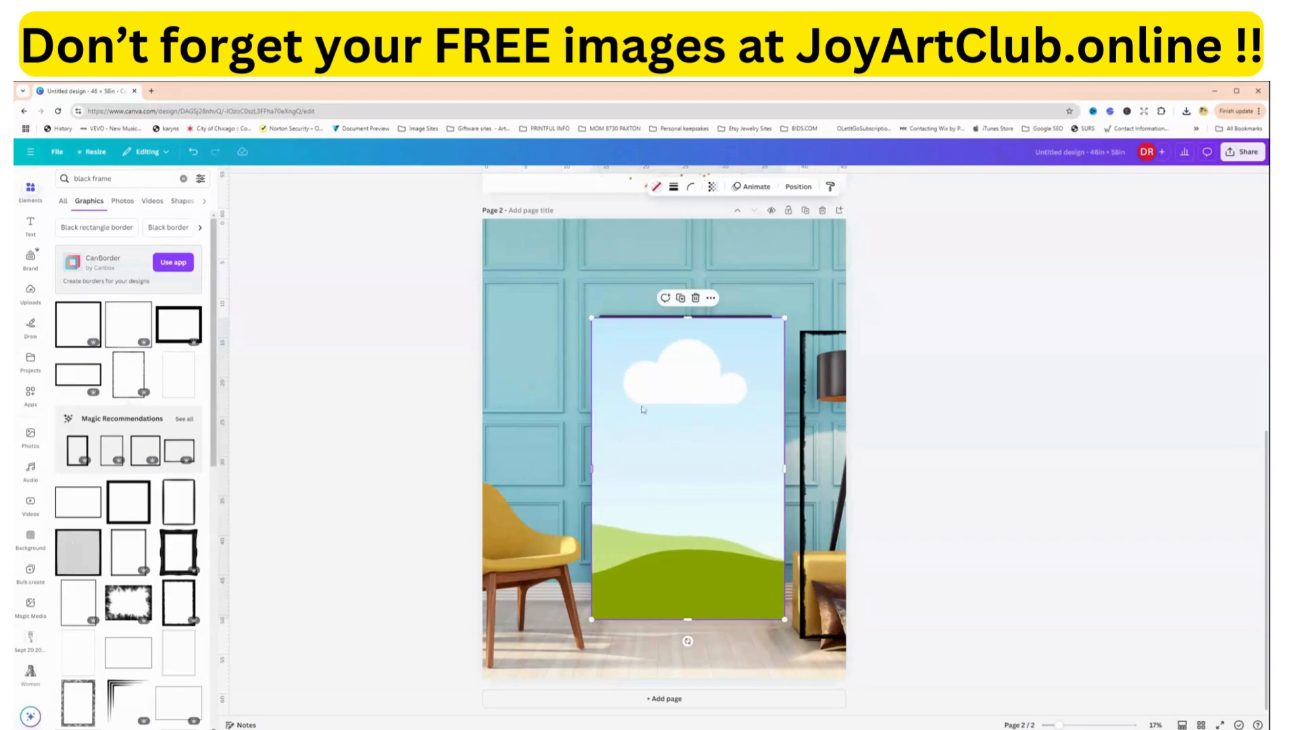
pyautogui.moveTo(687, 315); pyautogui.dragTo(687, 311)
# Move the black frame graphic over to the chair's side of the page and fully lock the enlarged placeholder.
pyautogui.click(819, 417)
pyautogui.moveTo(818, 422); pyautogui.dragTo(451, 379)
pyautogui.click(732, 447)
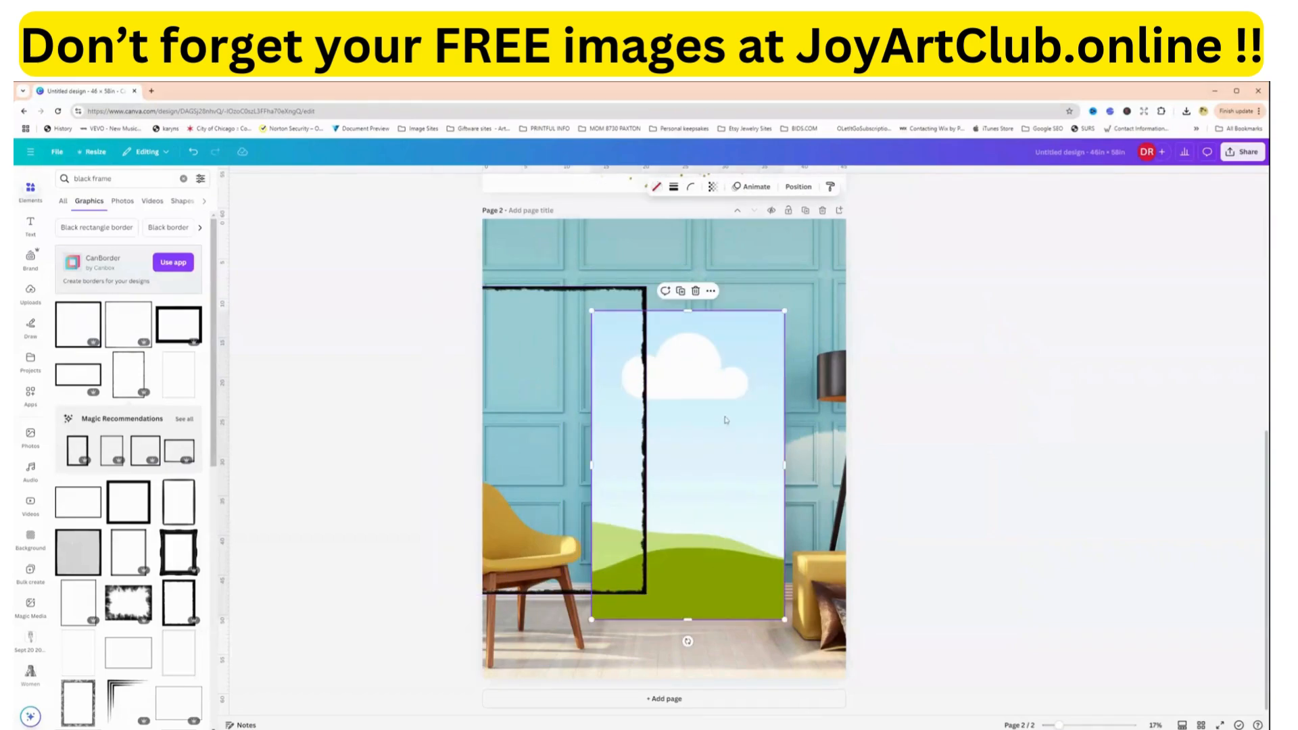
pyautogui.click(710, 291)
pyautogui.moveTo(744, 522)
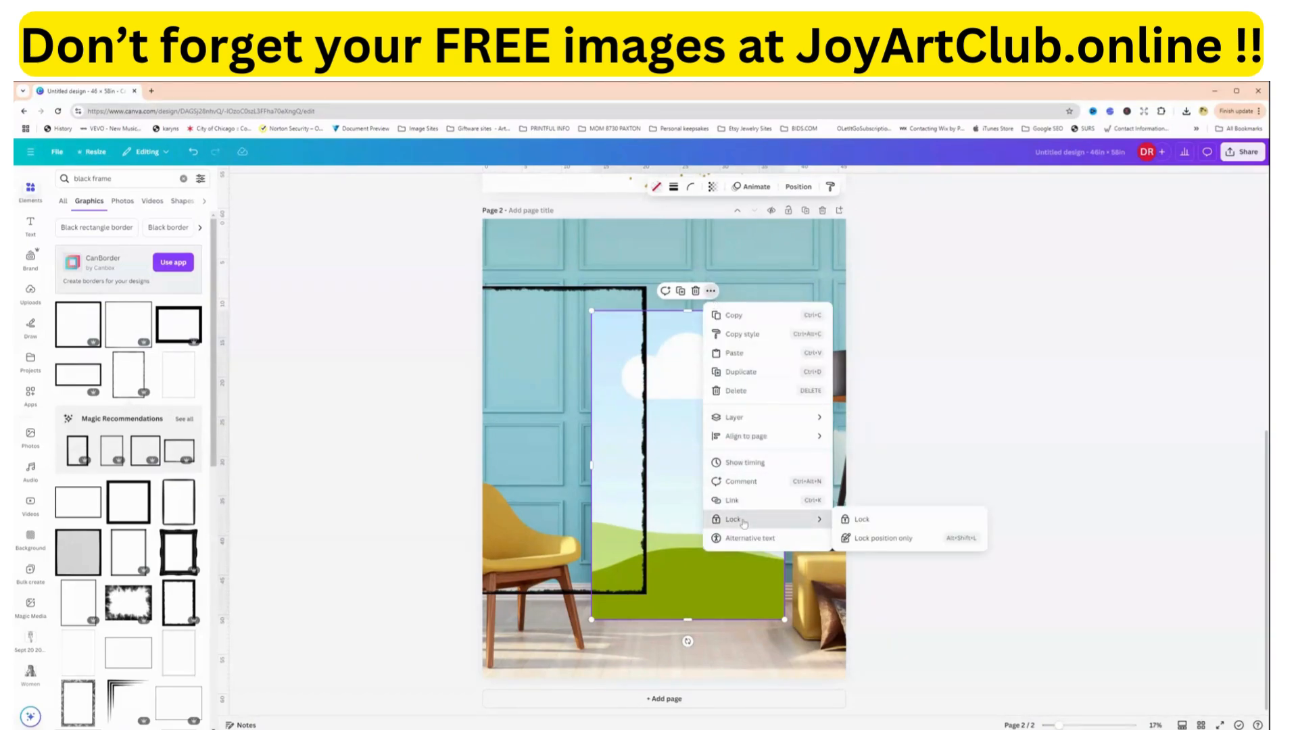
pyautogui.click(860, 521)
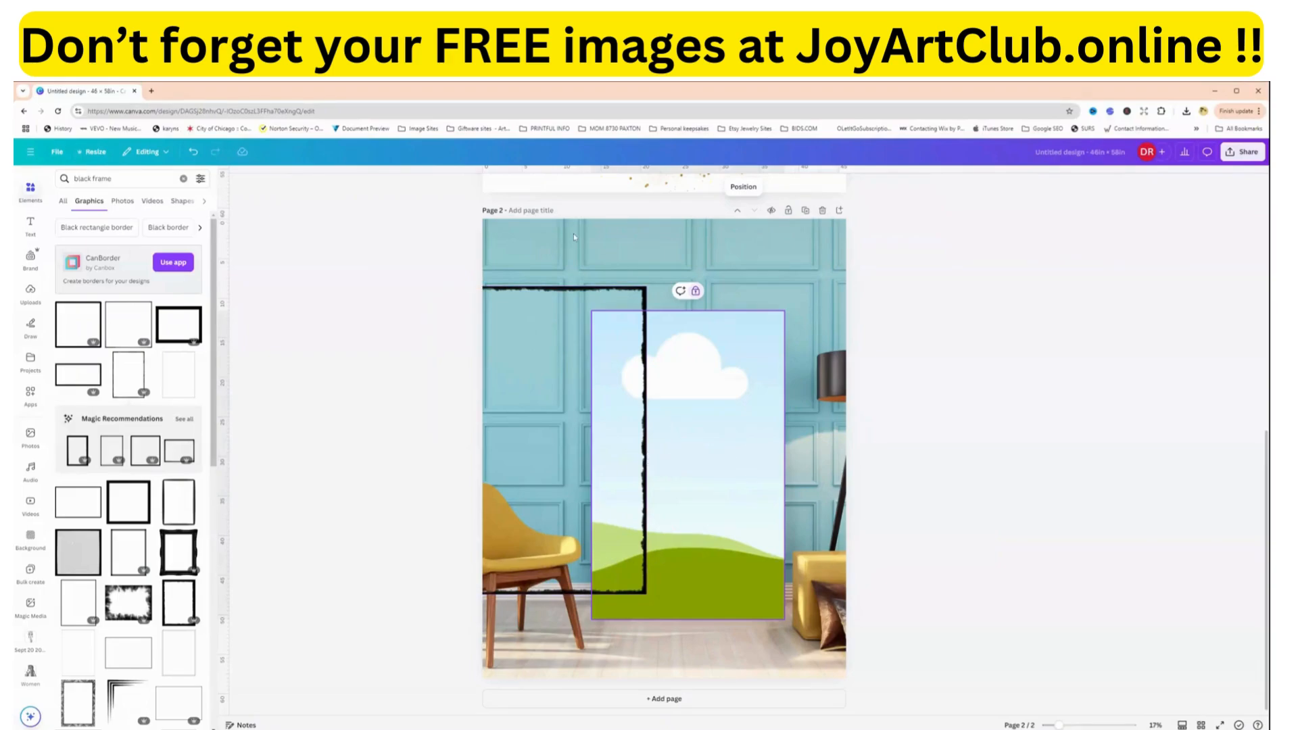
# Move the rough-edged black frame graphic around the locked placeholder and fine-tune its position and height.
pyautogui.moveTo(580, 291); pyautogui.dragTo(708, 322)
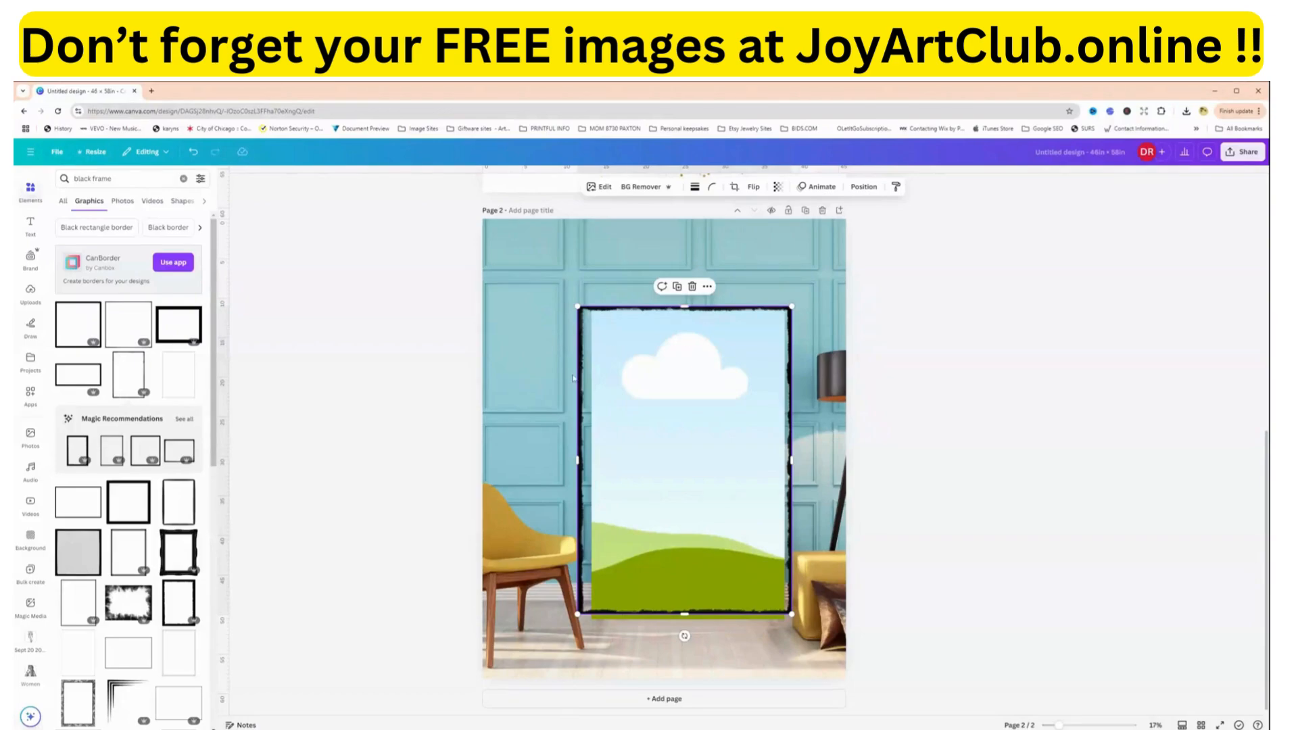
pyautogui.moveTo(580, 394); pyautogui.dragTo(586, 400)
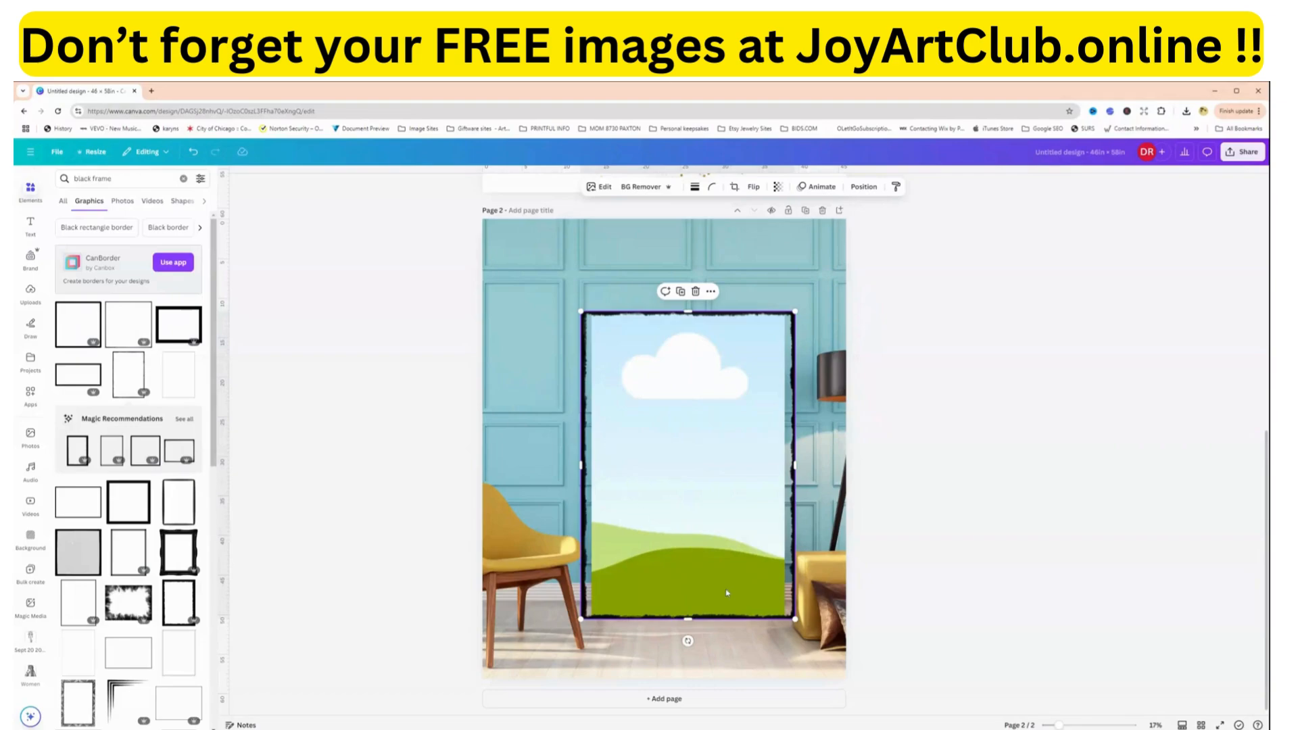
pyautogui.moveTo(688, 627); pyautogui.dragTo(688, 624)
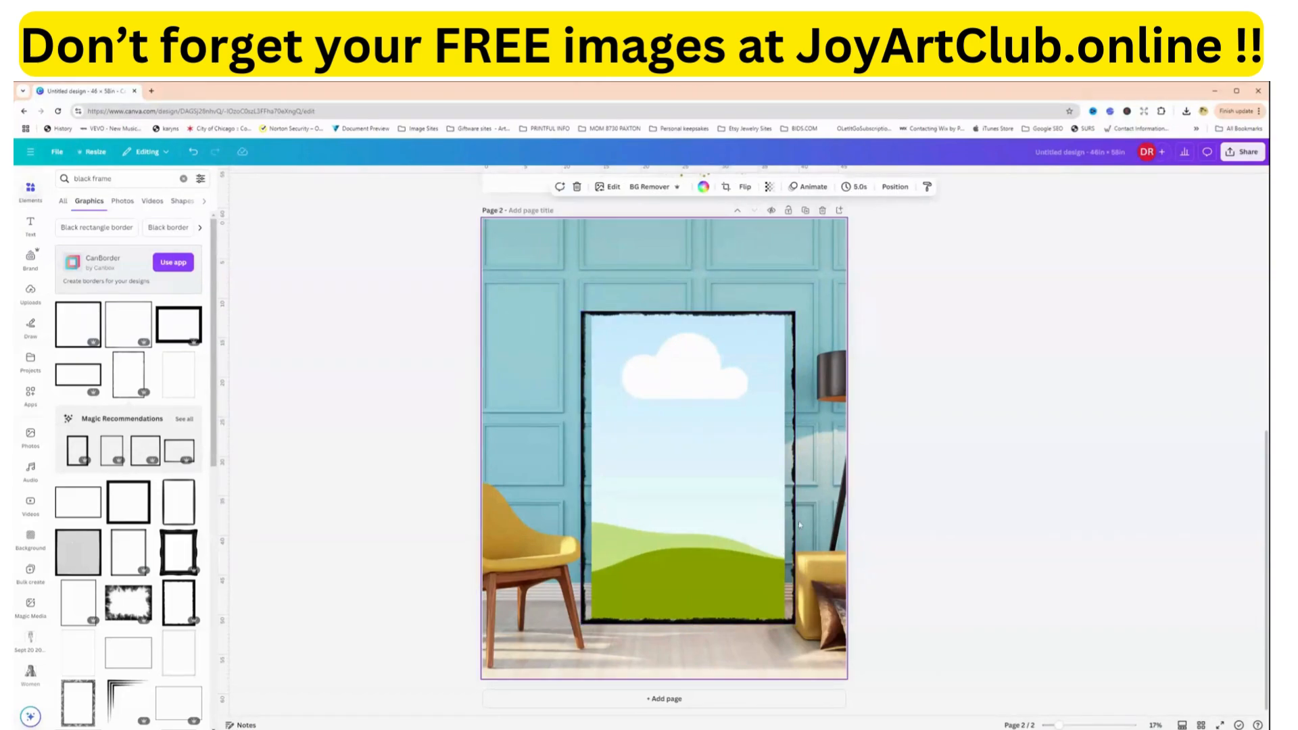
pyautogui.moveTo(789, 525); pyautogui.dragTo(793, 524)
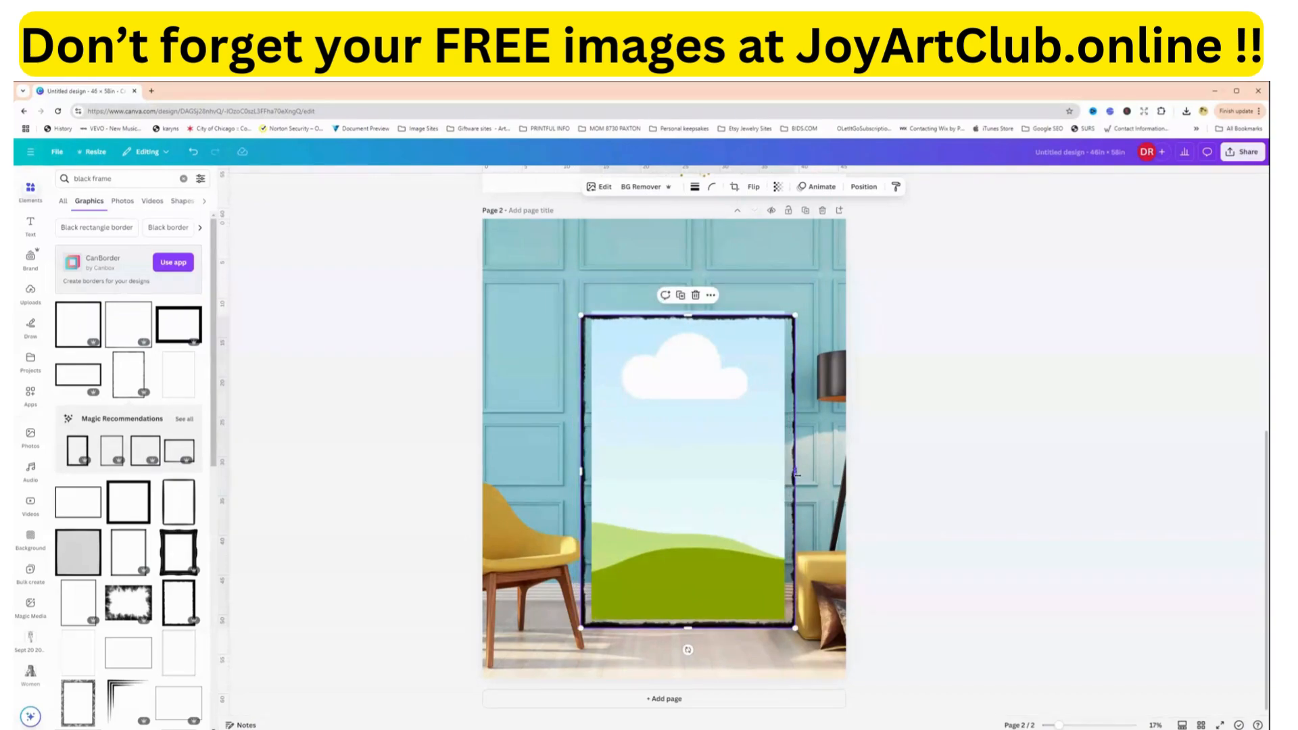
pyautogui.moveTo(796, 473); pyautogui.dragTo(789, 510)
pyautogui.click(802, 508)
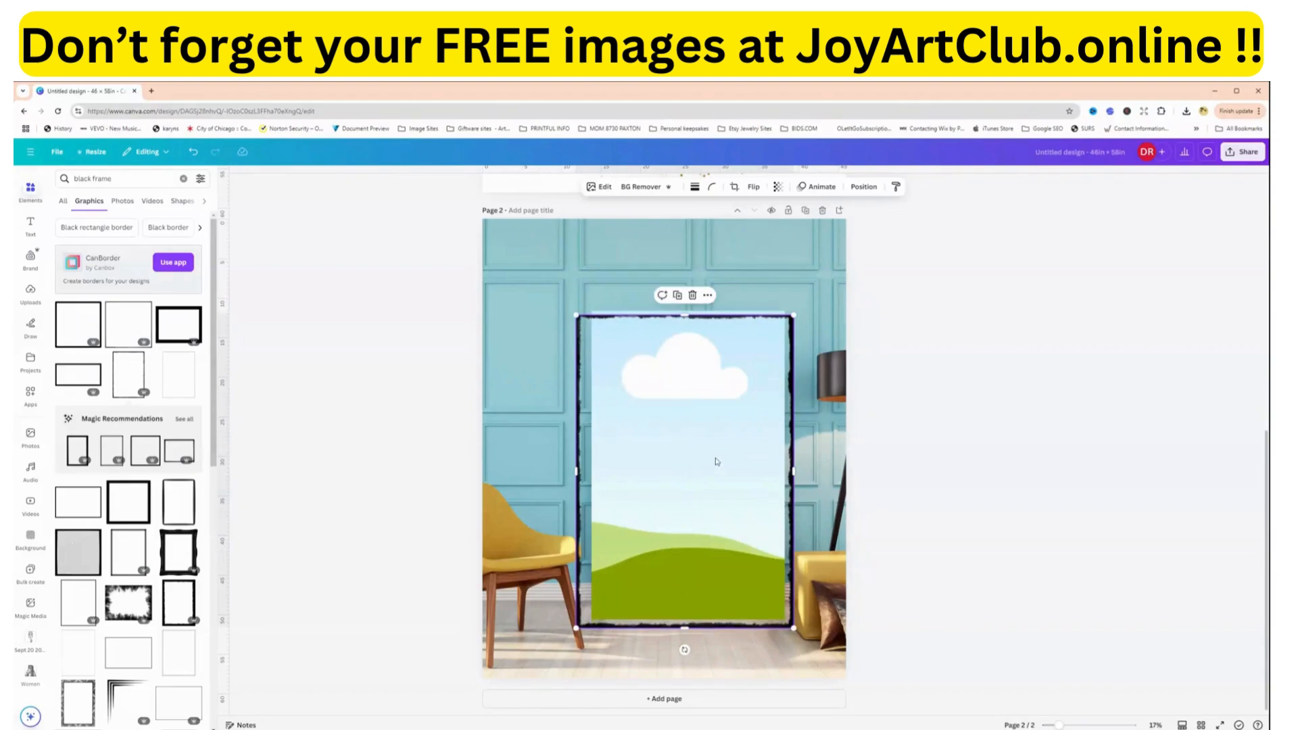
# Send the rough-edged black frame graphic to the back, behind the placeholder.
pyautogui.click(708, 296)
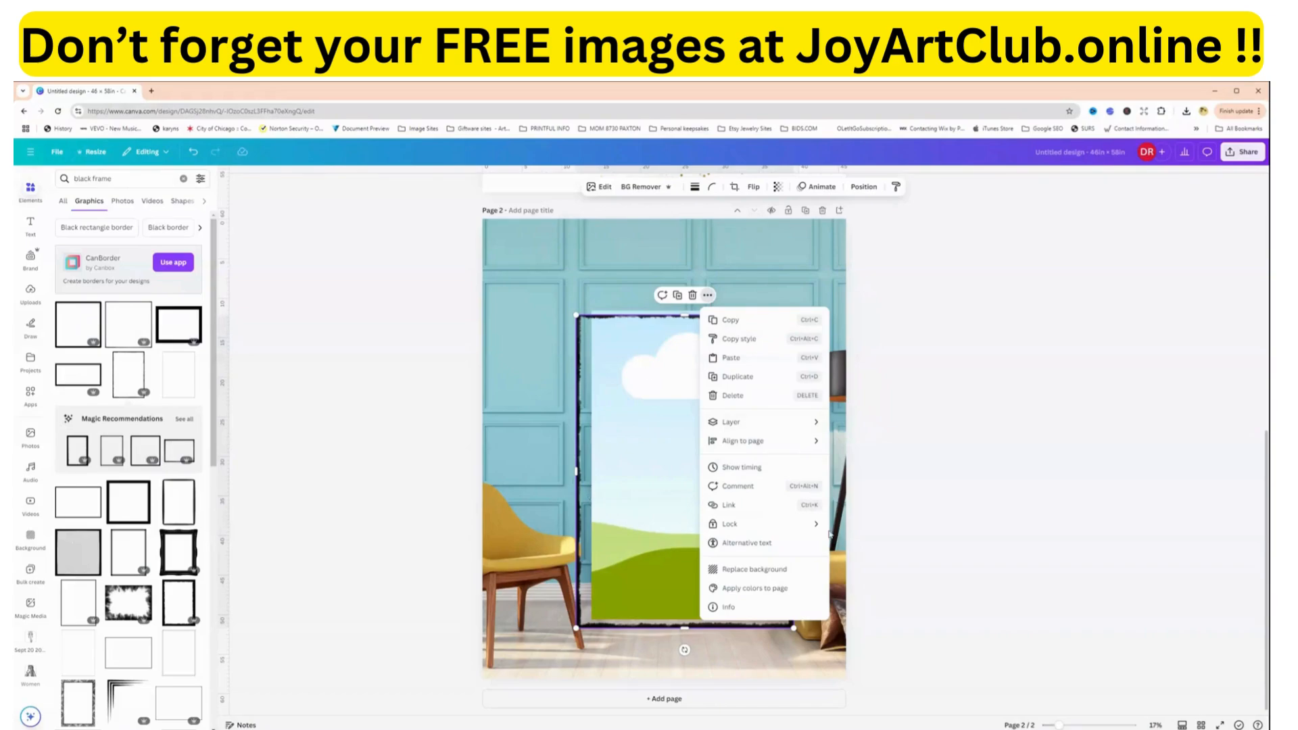
pyautogui.moveTo(744, 422)
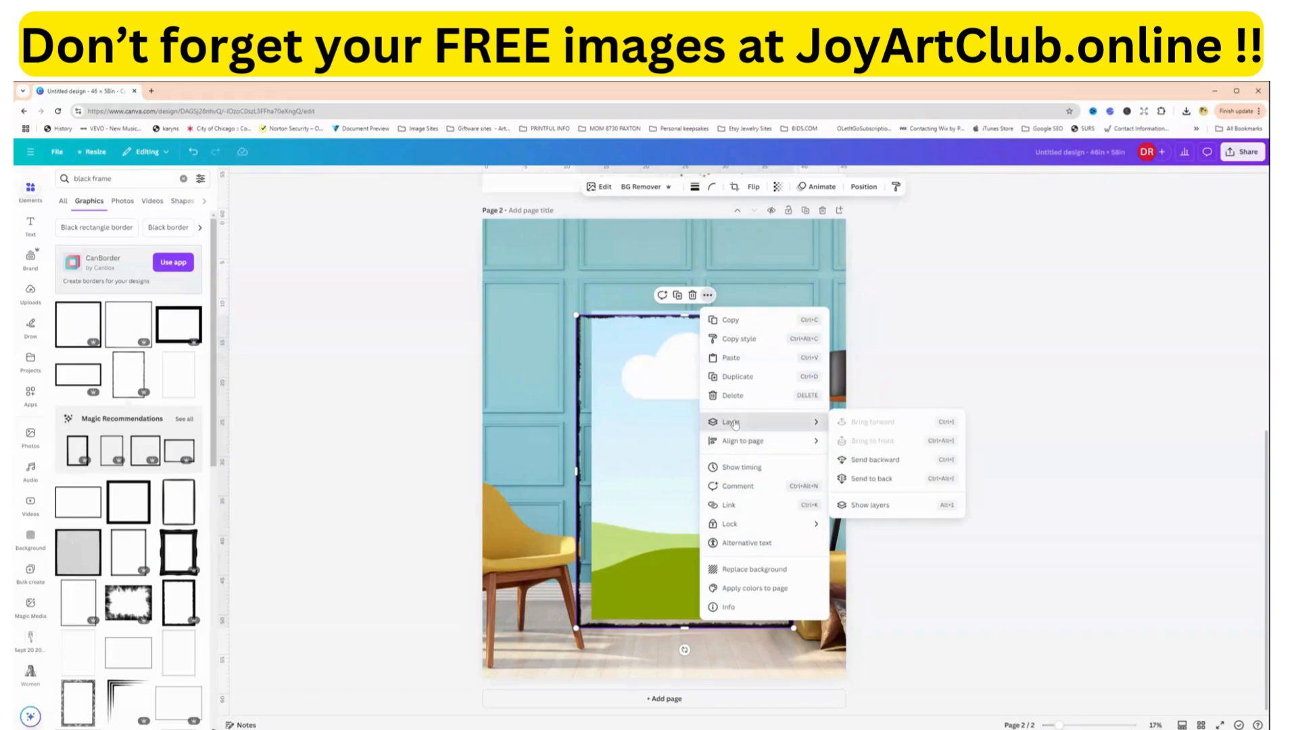
pyautogui.click(862, 480)
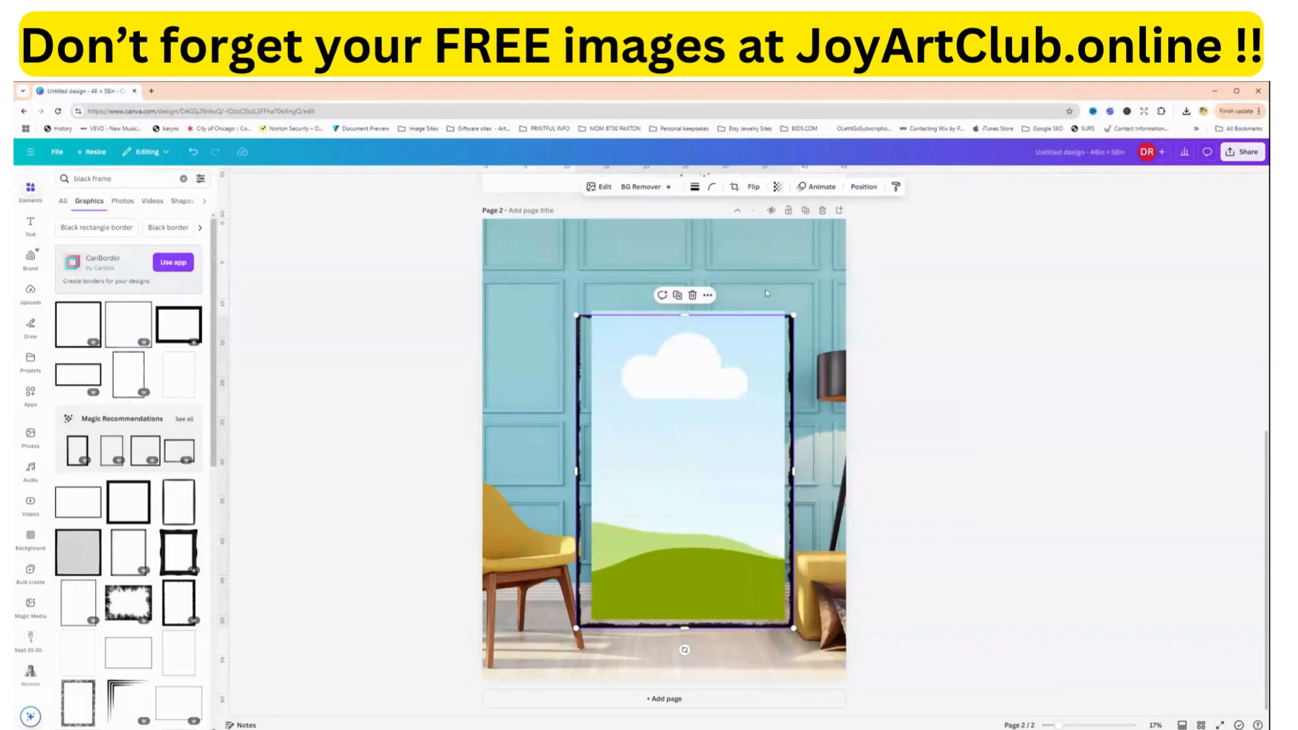
# Unlock the placeholder and adjust its four edges so it fills the inside of the rough-edged black frame.
pyautogui.click(666, 491)
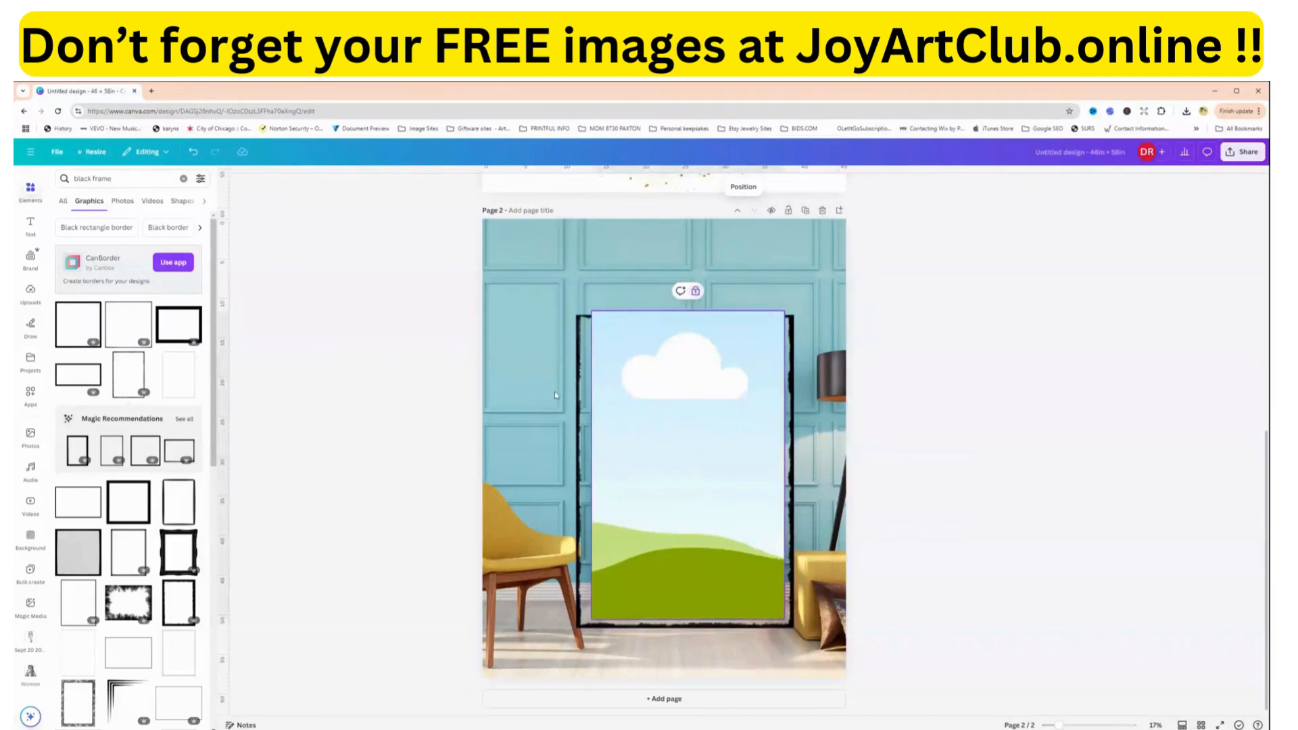
pyautogui.click(695, 292)
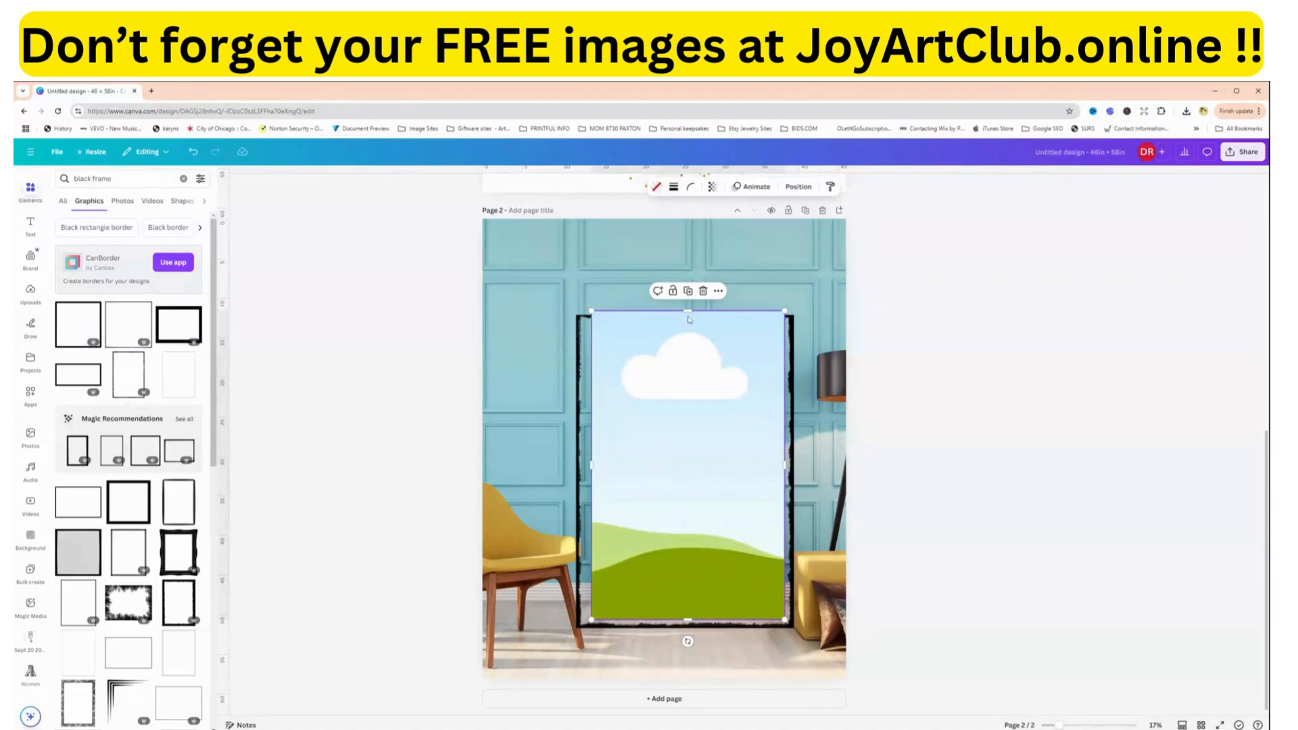
pyautogui.moveTo(687, 313); pyautogui.dragTo(687, 319)
pyautogui.moveTo(591, 470); pyautogui.dragTo(580, 470)
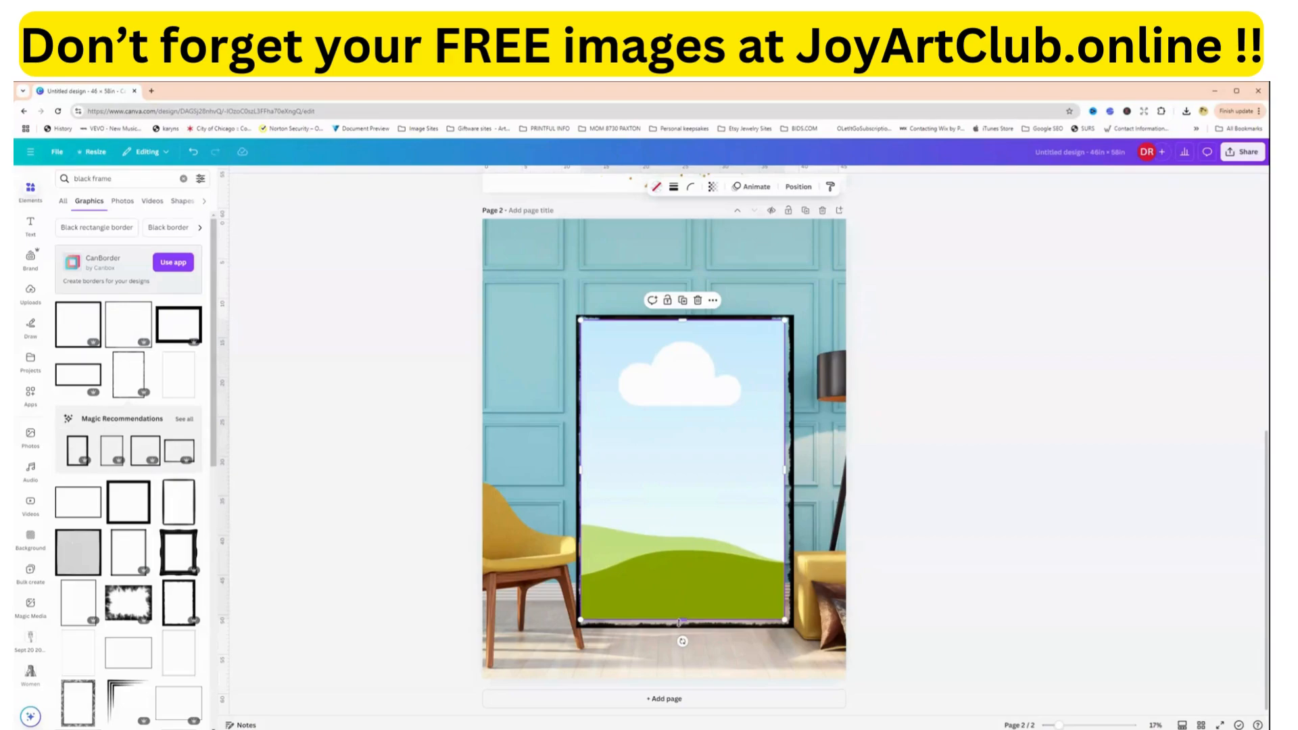
pyautogui.moveTo(682, 620); pyautogui.dragTo(682, 623)
pyautogui.moveTo(784, 475); pyautogui.dragTo(788, 478)
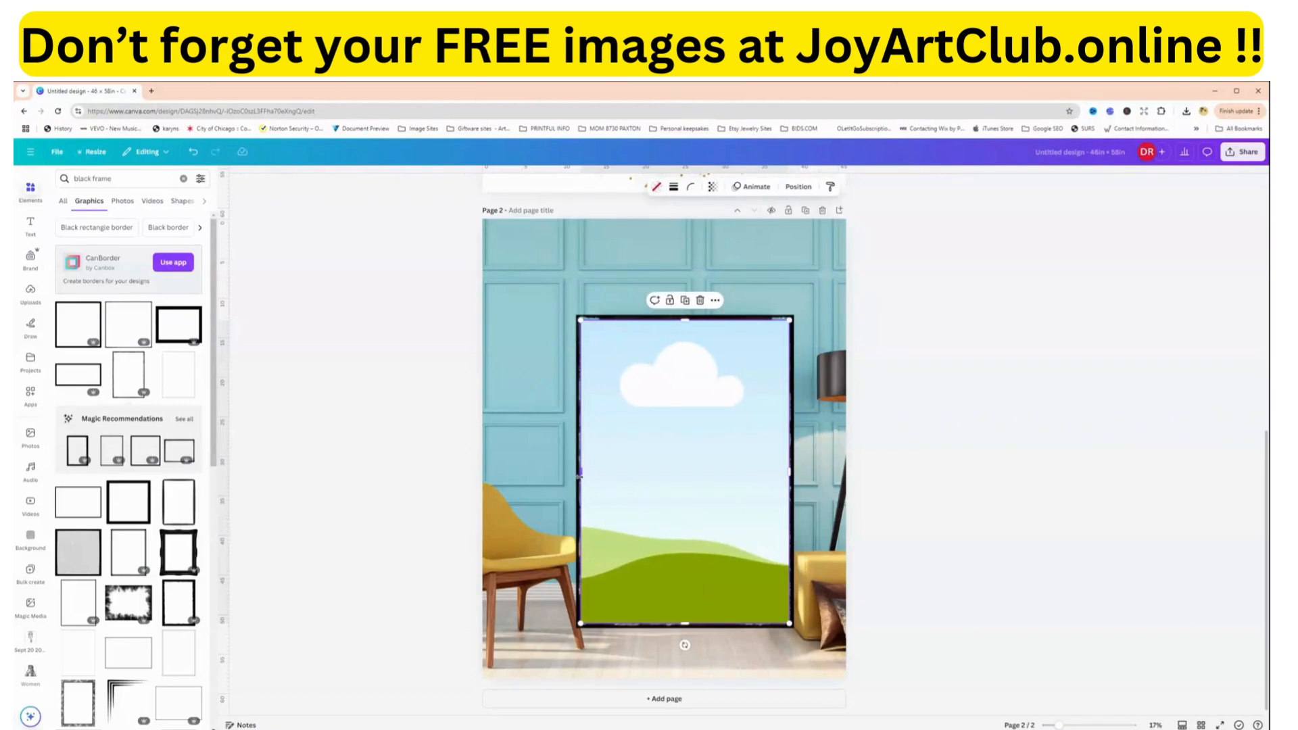
pyautogui.moveTo(580, 476); pyautogui.dragTo(580, 477)
pyautogui.click(536, 432)
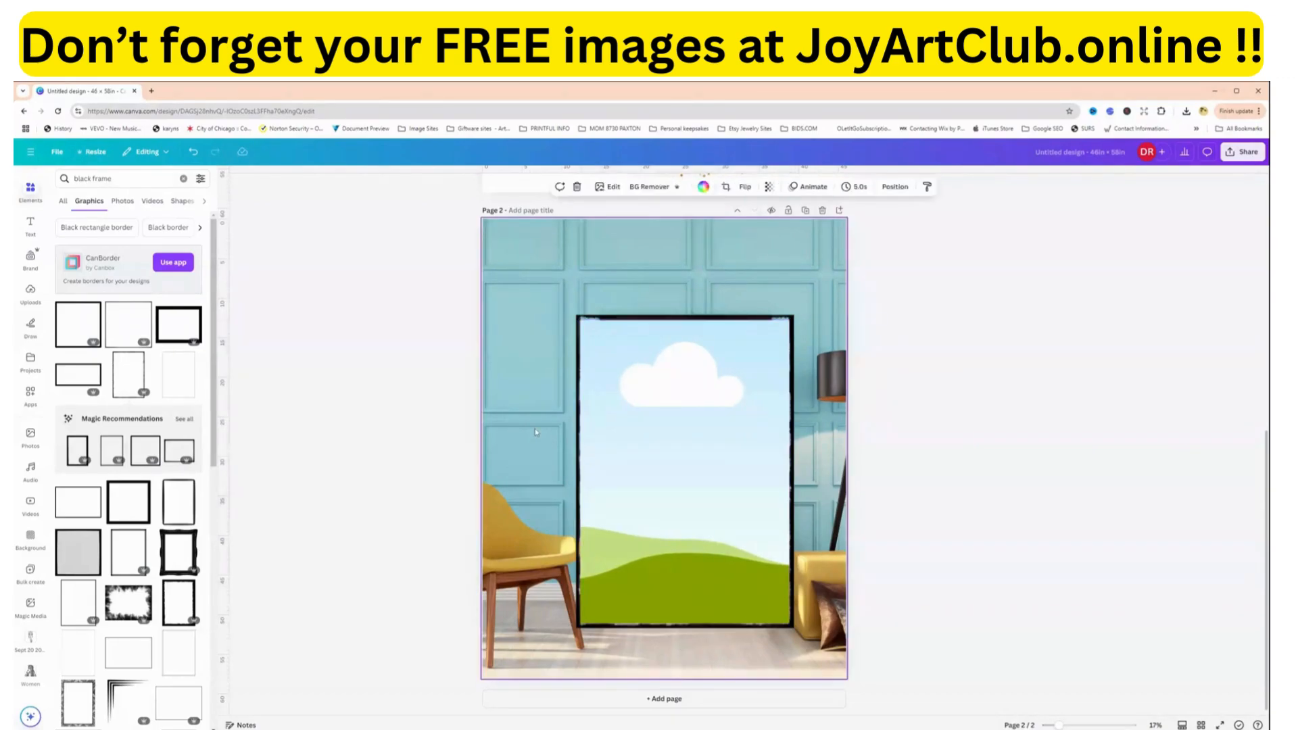
# Raise the placeholder's top edge slightly toward the black frame, and select the rough-edged frame graphic.
pyautogui.click(680, 320)
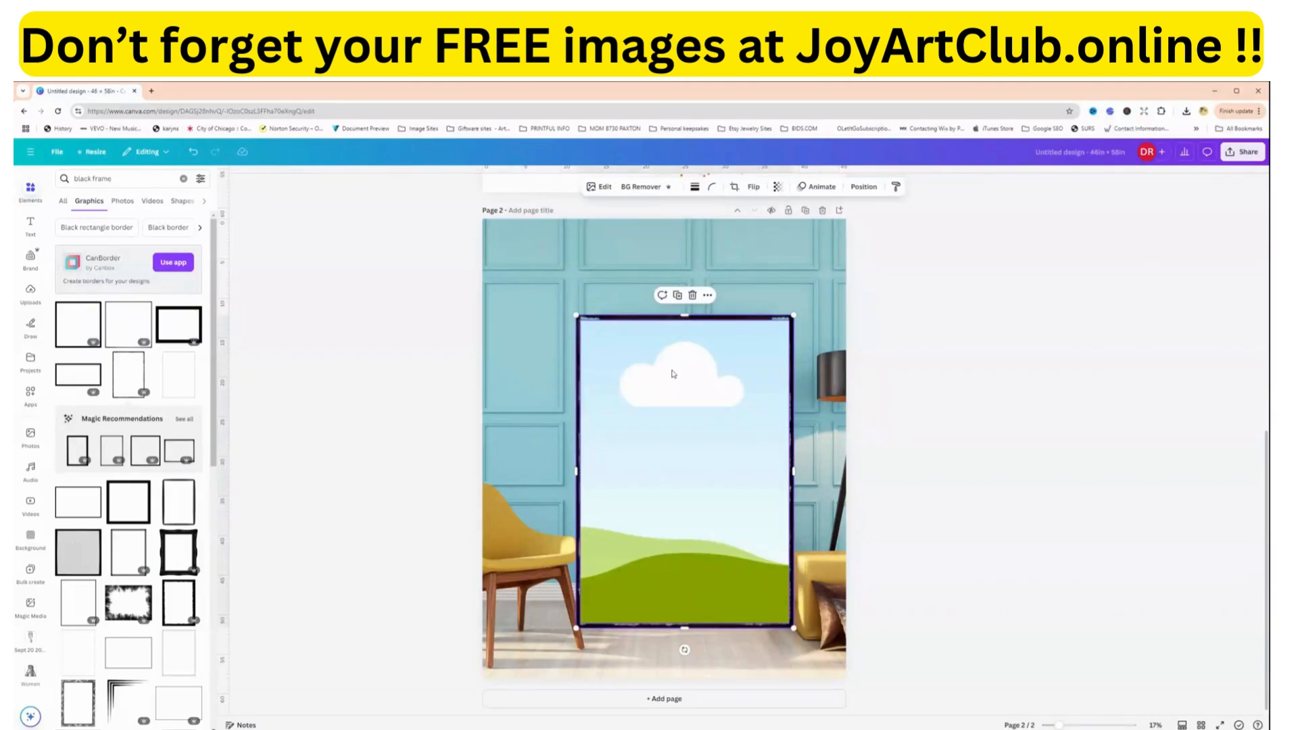
pyautogui.click(672, 346)
pyautogui.moveTo(683, 321); pyautogui.dragTo(683, 318)
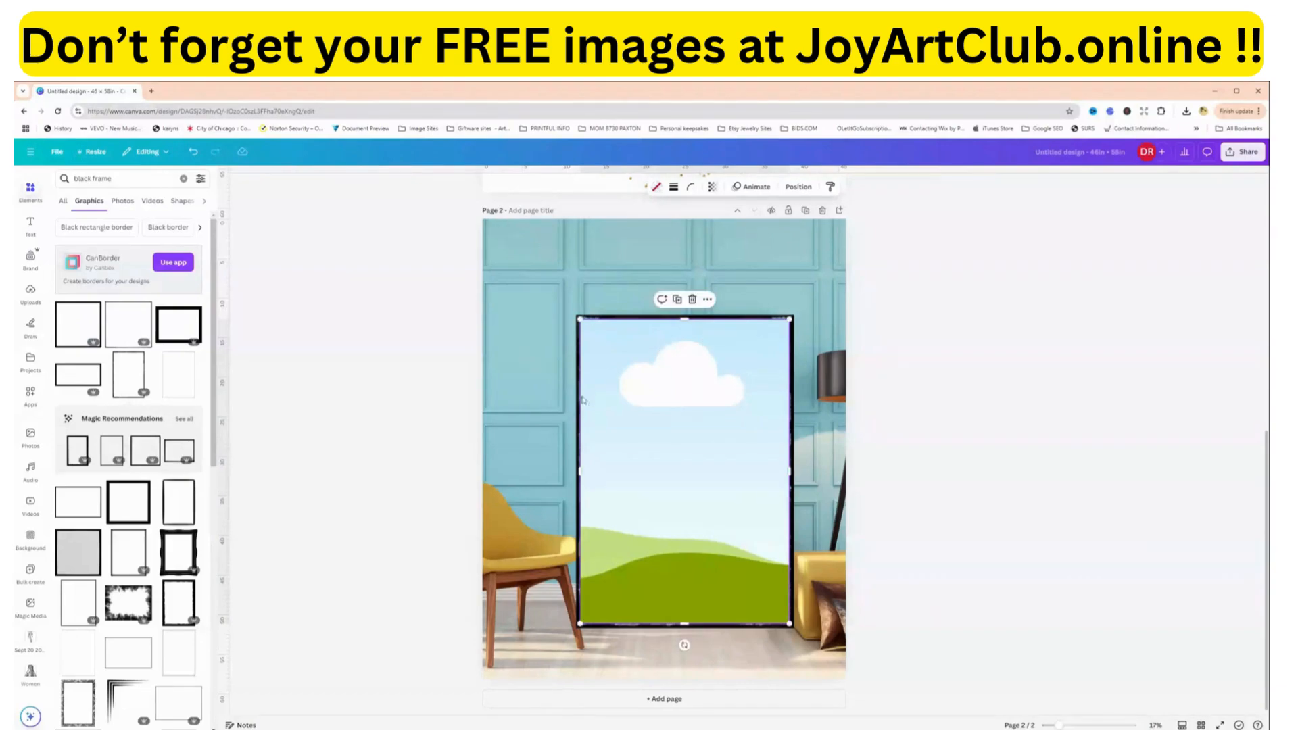
pyautogui.click(527, 446)
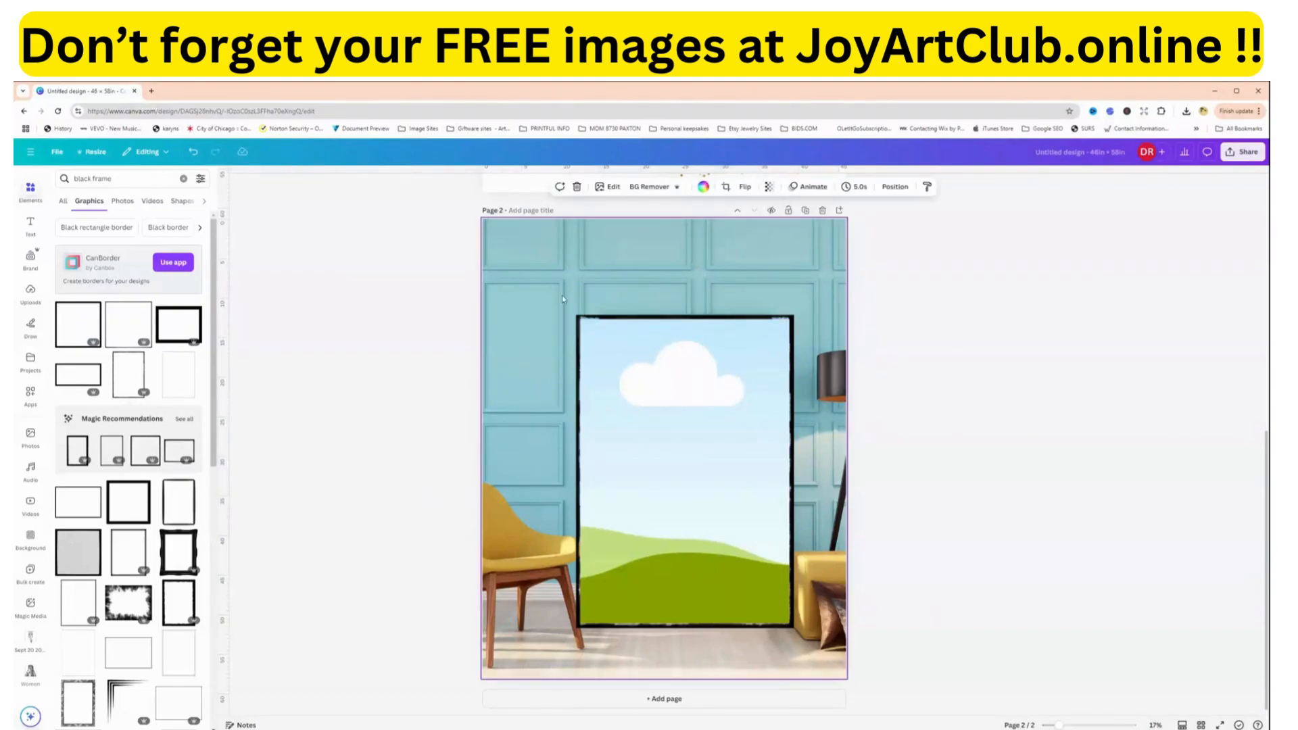
pyautogui.click(587, 629)
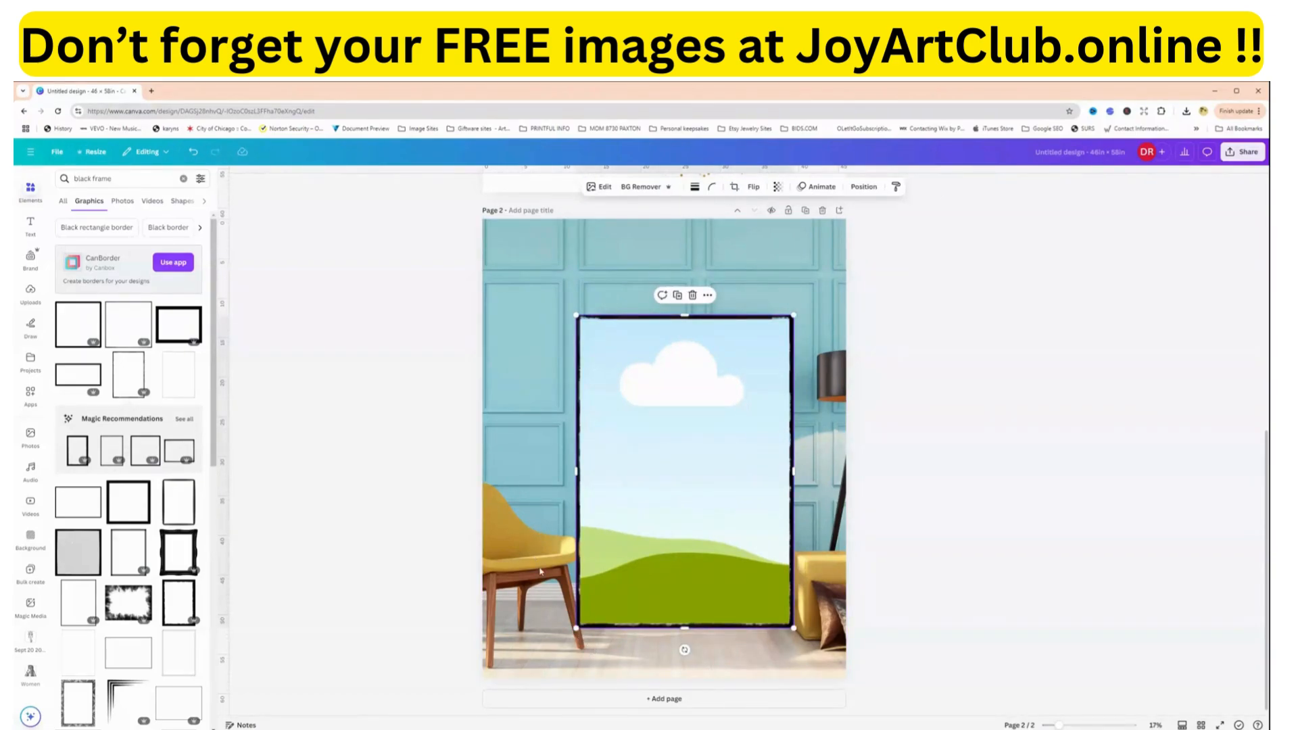
# Fill the framed placeholder on page 2 with the uploaded "Make the most of this this beautiful day" quote image.
pyautogui.click(512, 417)
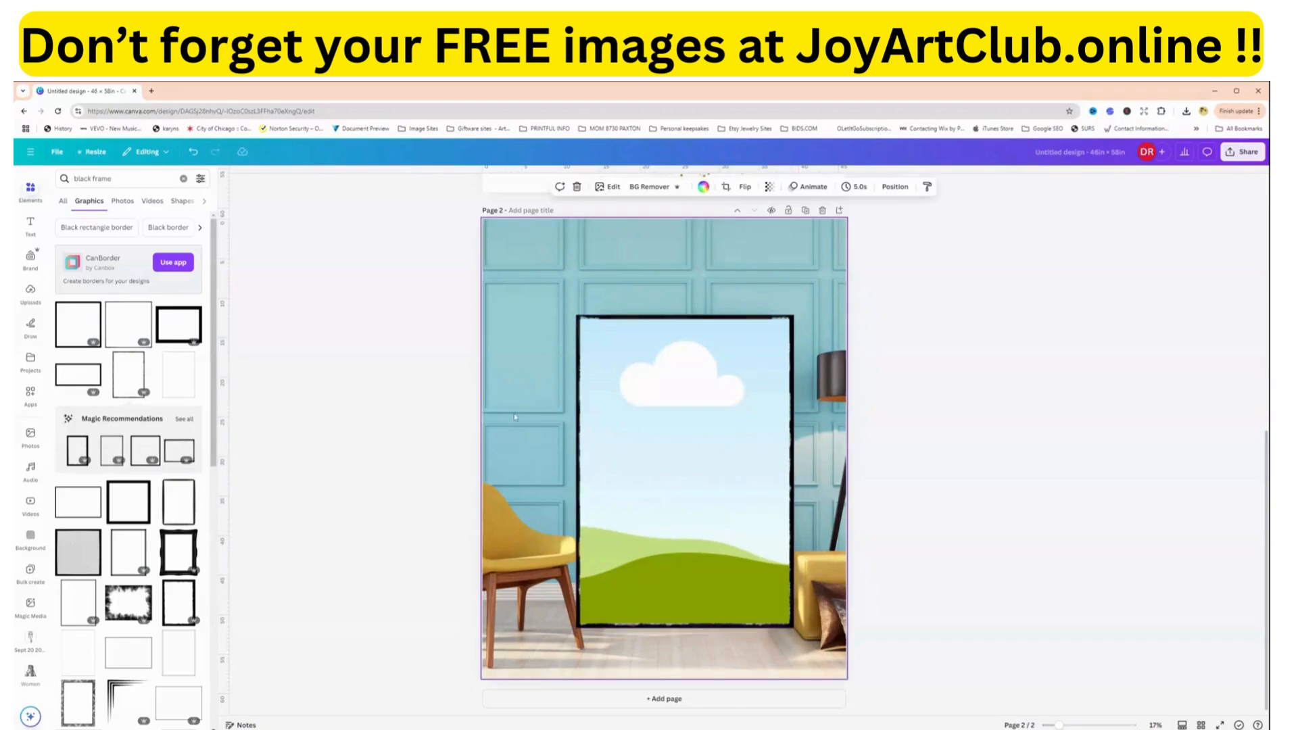
pyautogui.click(31, 292)
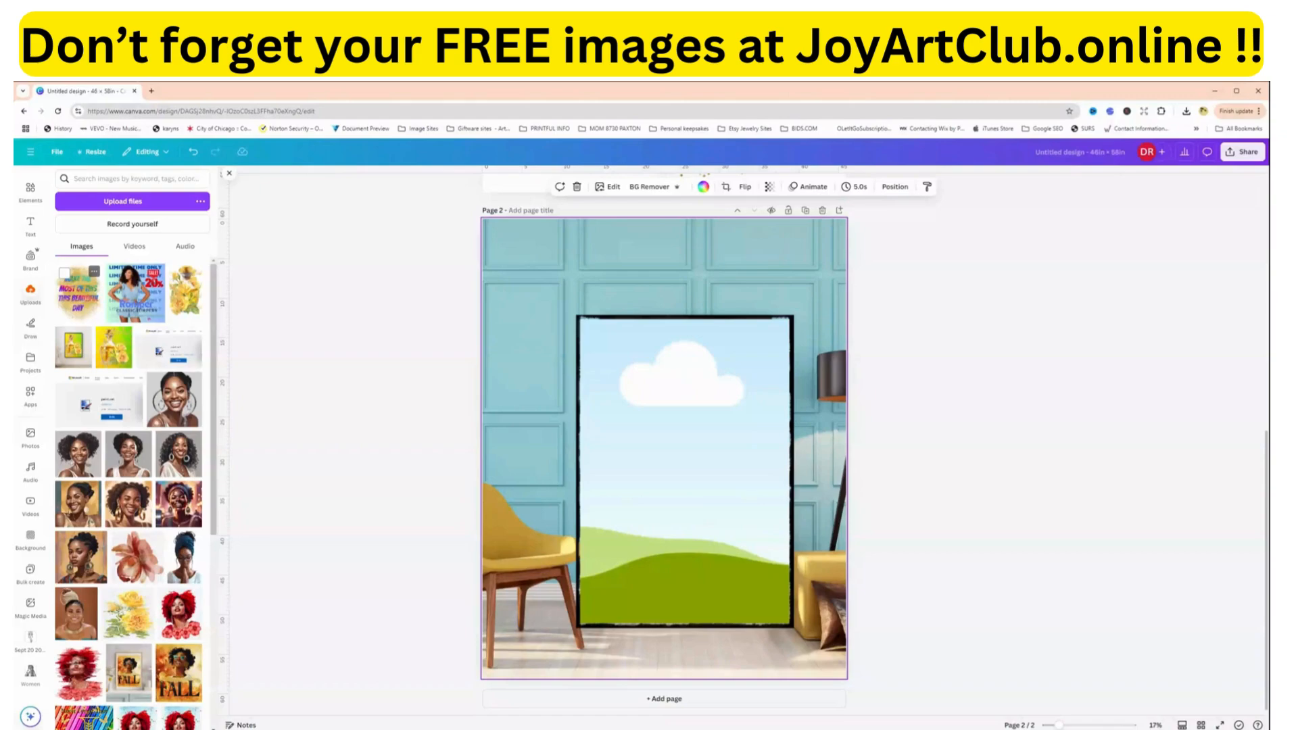
pyautogui.moveTo(87, 310); pyautogui.dragTo(683, 473)
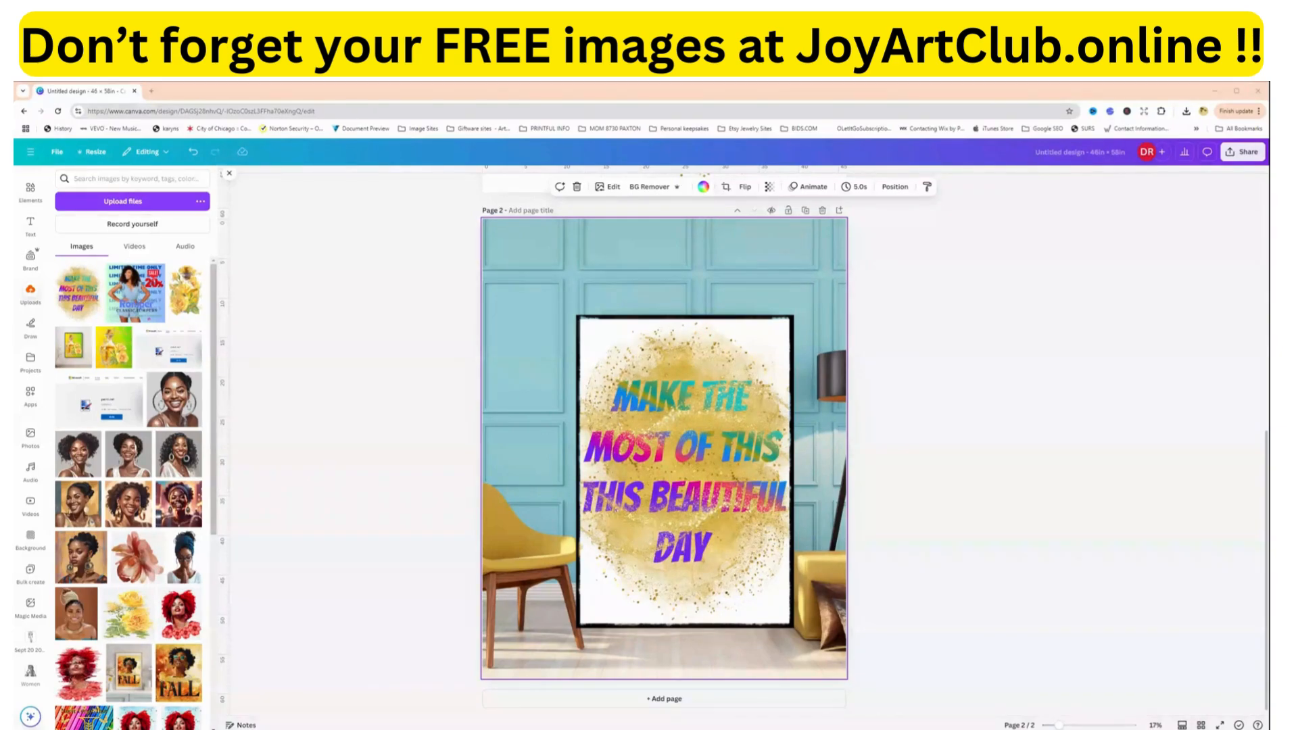
# Add a third page to the design and search the photo library for "tshirt mockup".
pyautogui.click(674, 703)
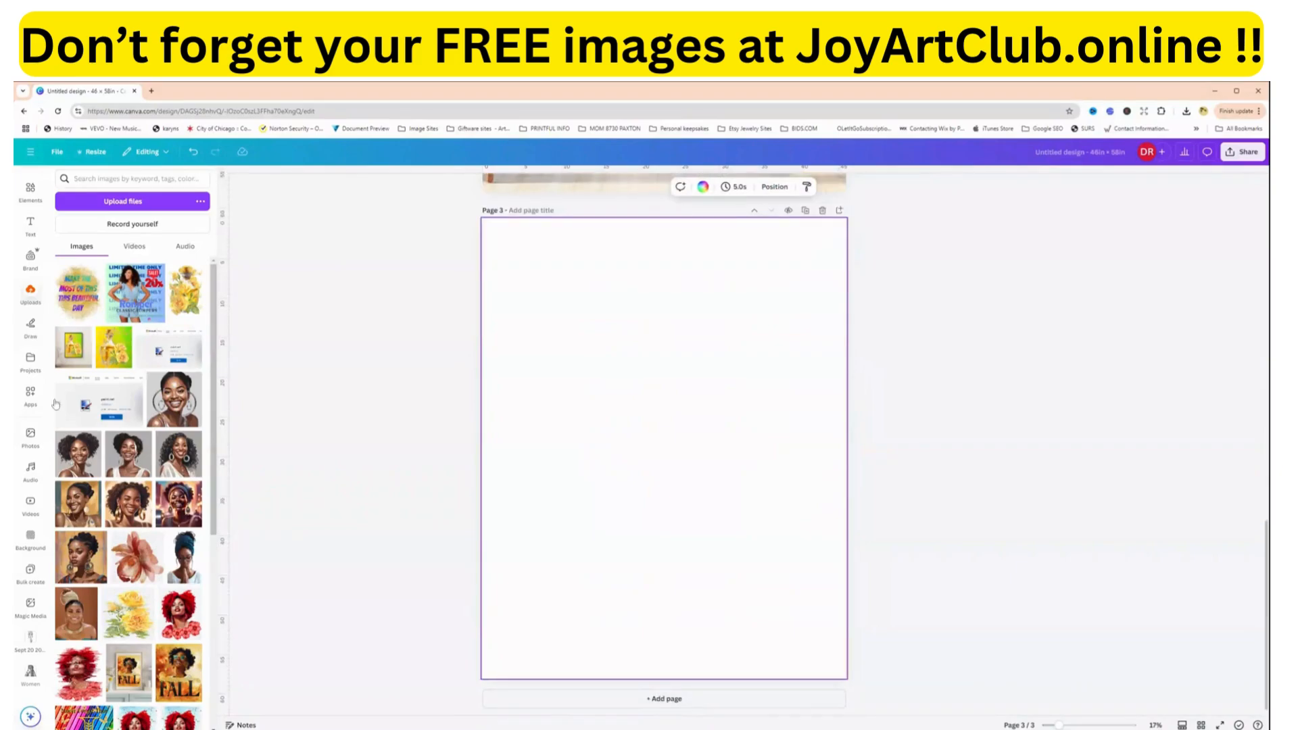
pyautogui.click(28, 438)
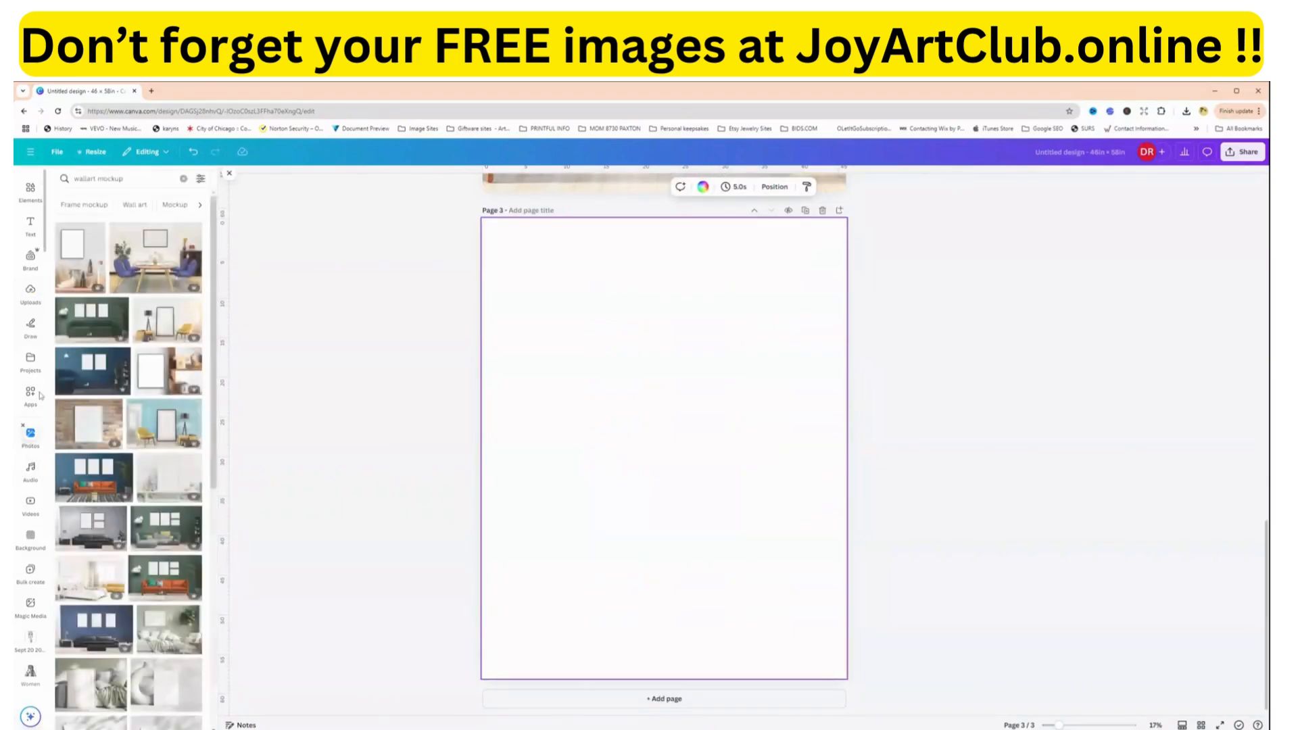
pyautogui.click(108, 178)
pyautogui.tripleClick(108, 179)
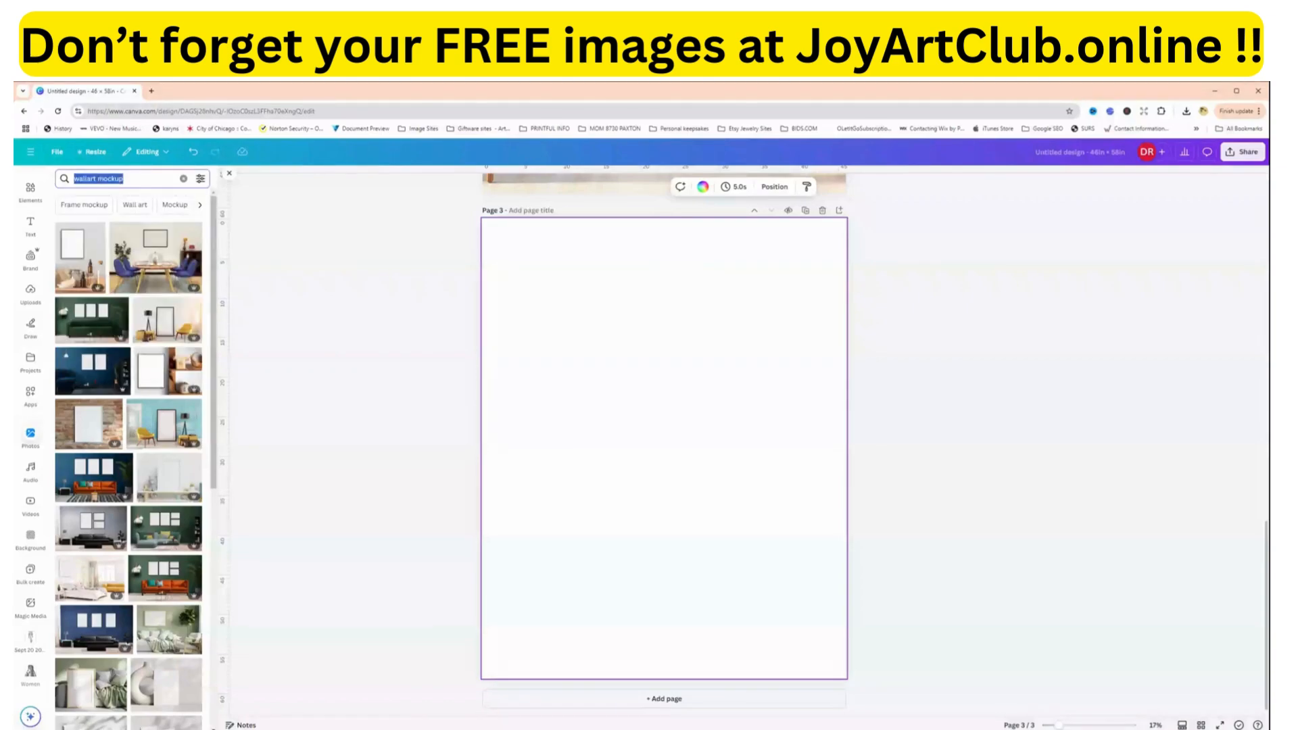
pyautogui.write('tshirt mockup')
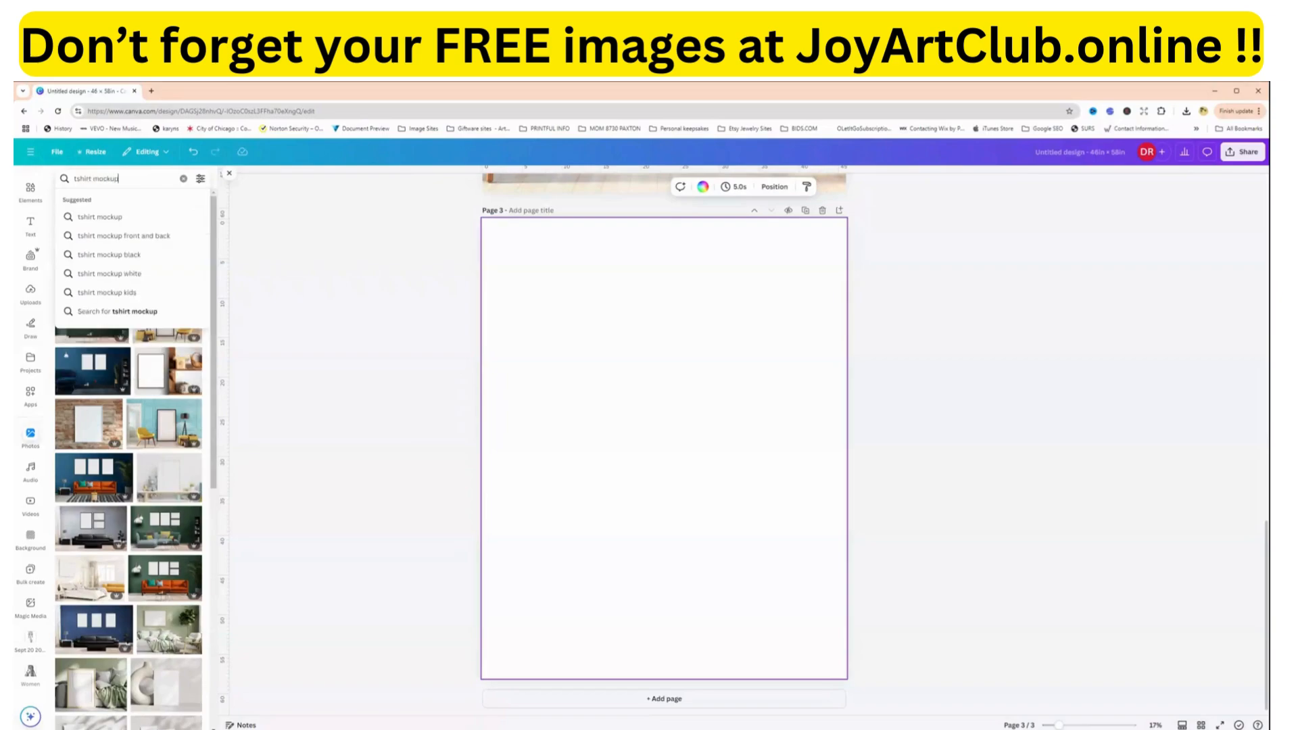
pyautogui.press('Return')
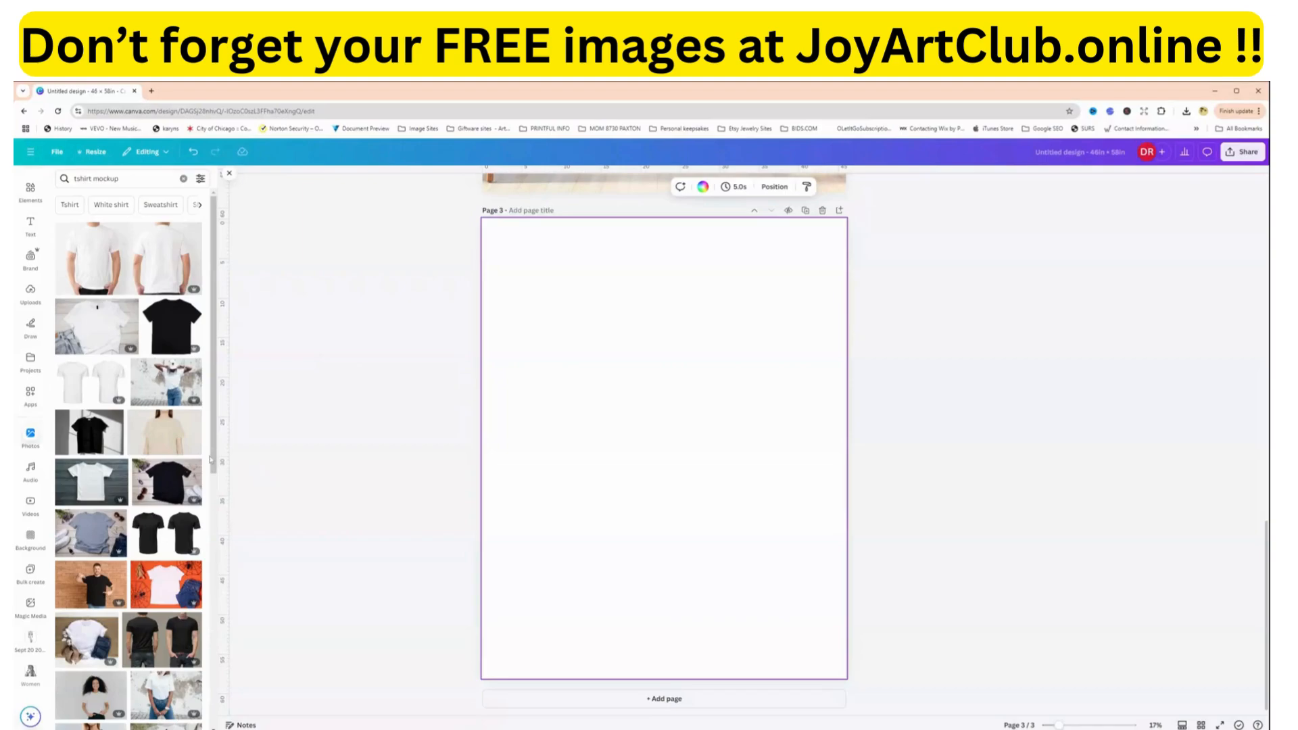
# Try the flat-lay black T-shirt photo with flowers and sneakers on page 3, enlarging it and setting it as the page background.
pyautogui.click(163, 500)
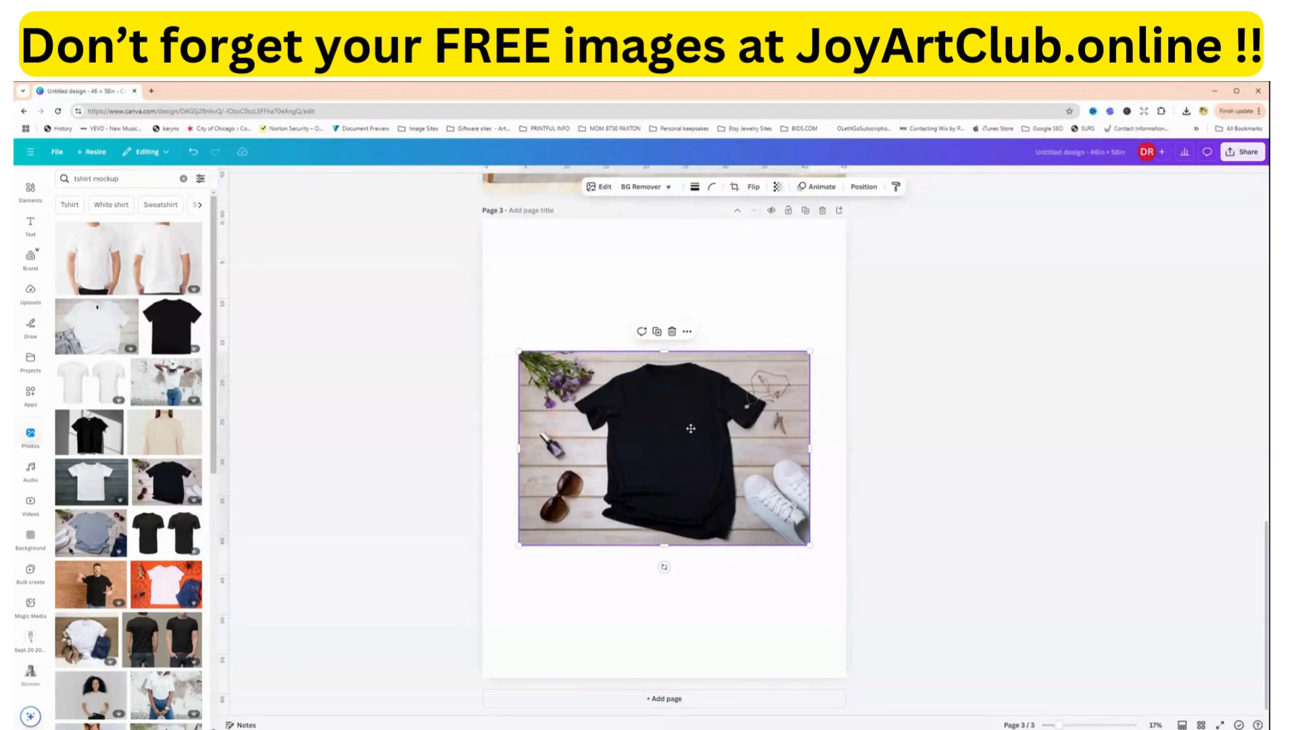
pyautogui.moveTo(690, 429); pyautogui.dragTo(649, 385)
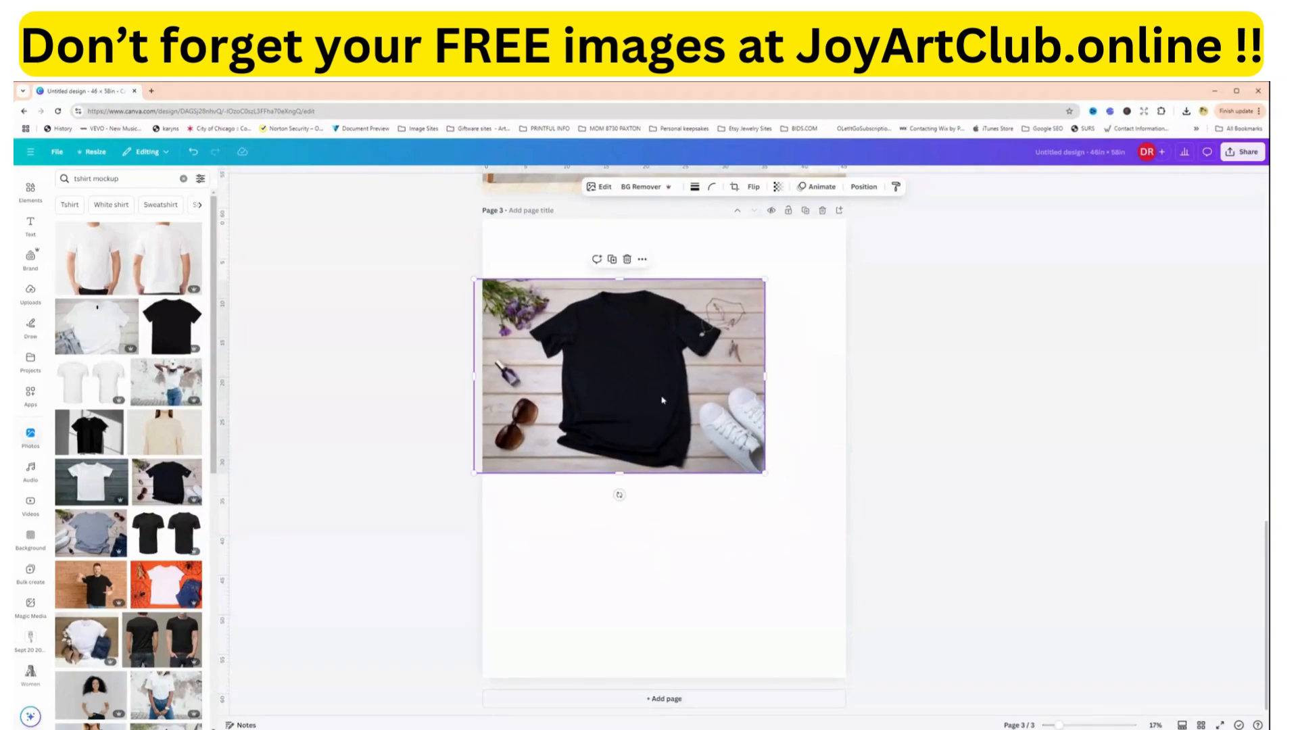
pyautogui.moveTo(767, 473); pyautogui.dragTo(810, 503)
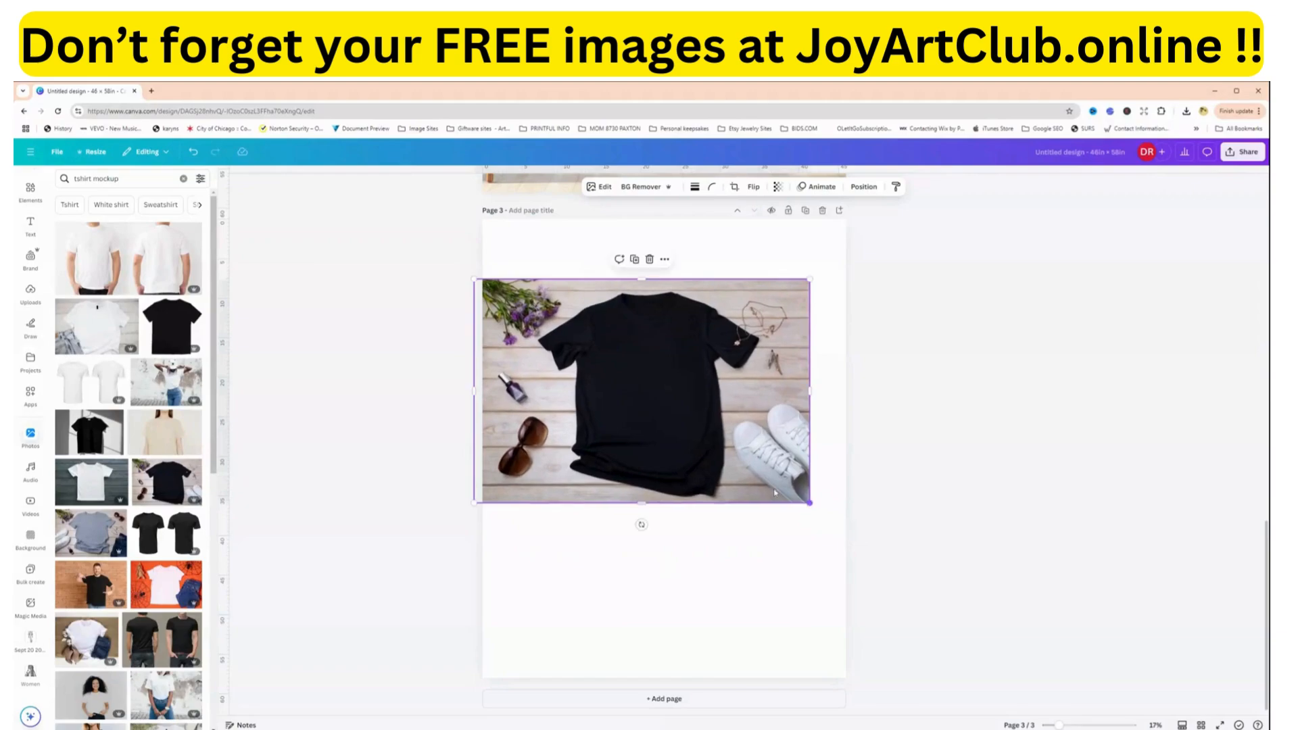
pyautogui.rightClick(630, 431)
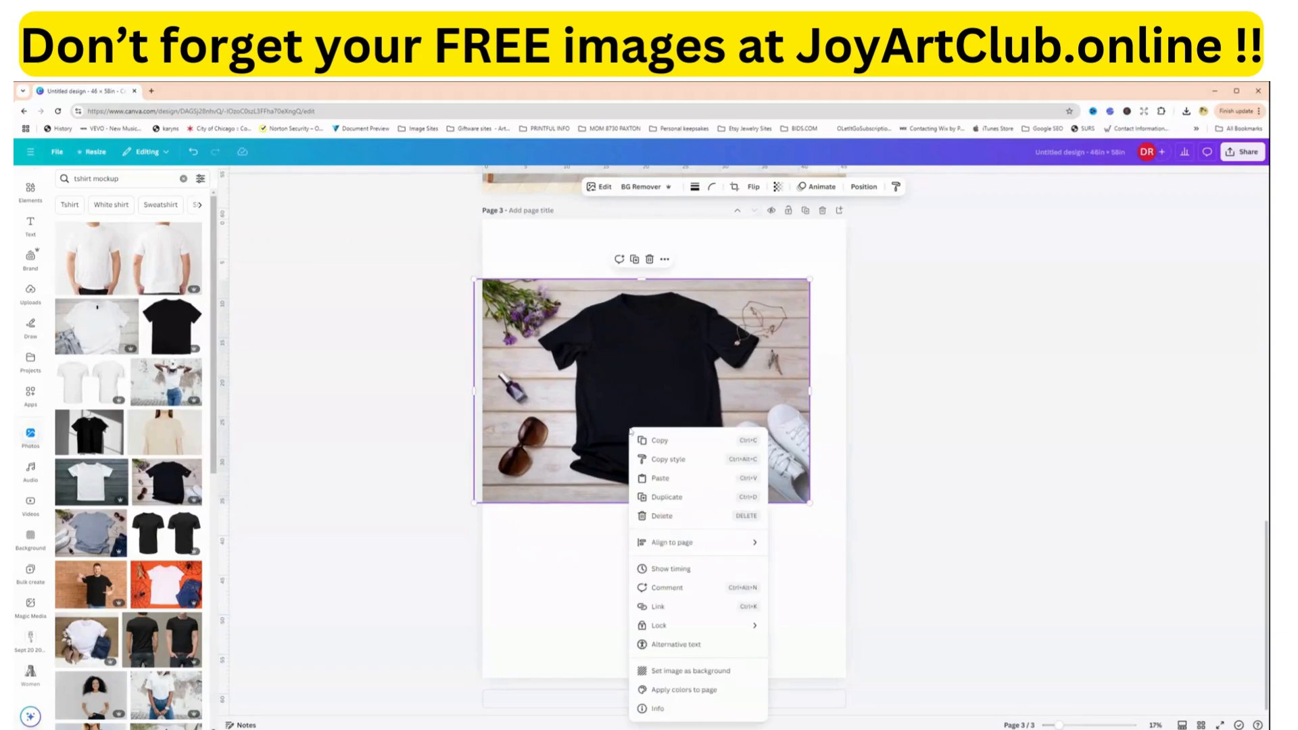
pyautogui.rightClick(530, 428)
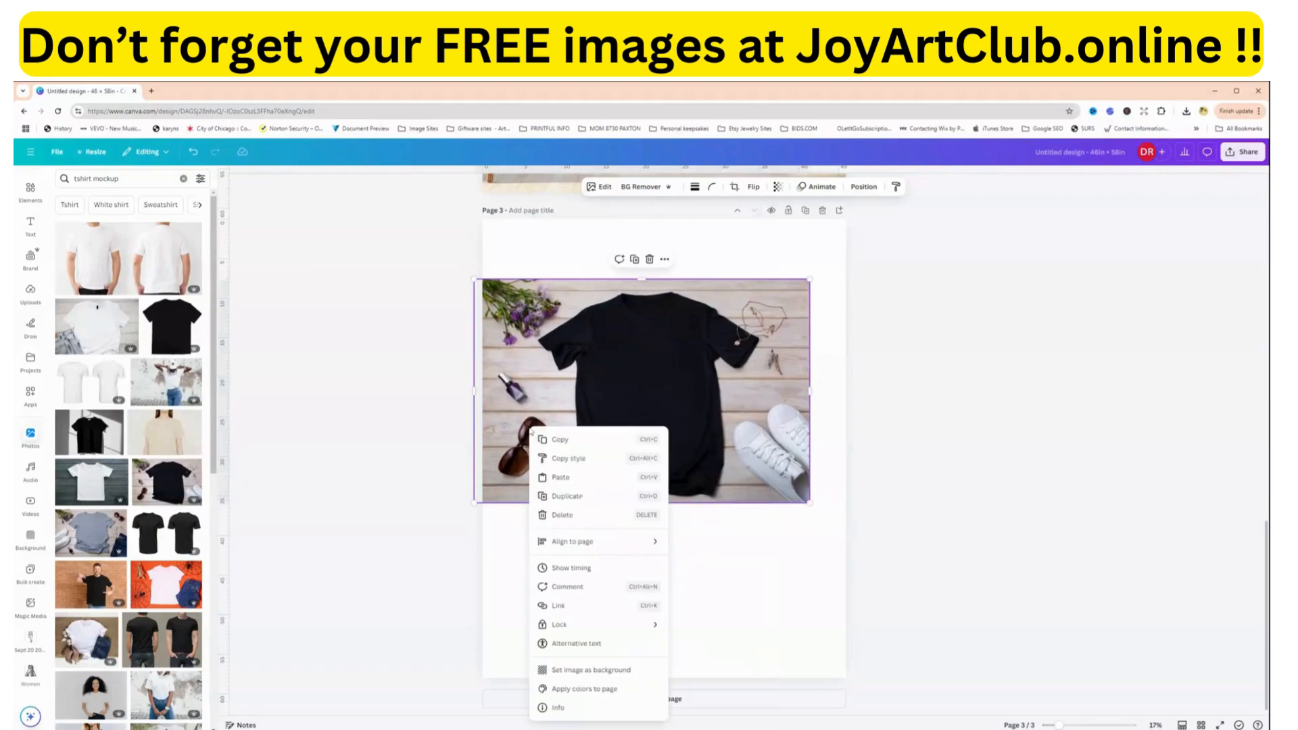
pyautogui.click(598, 673)
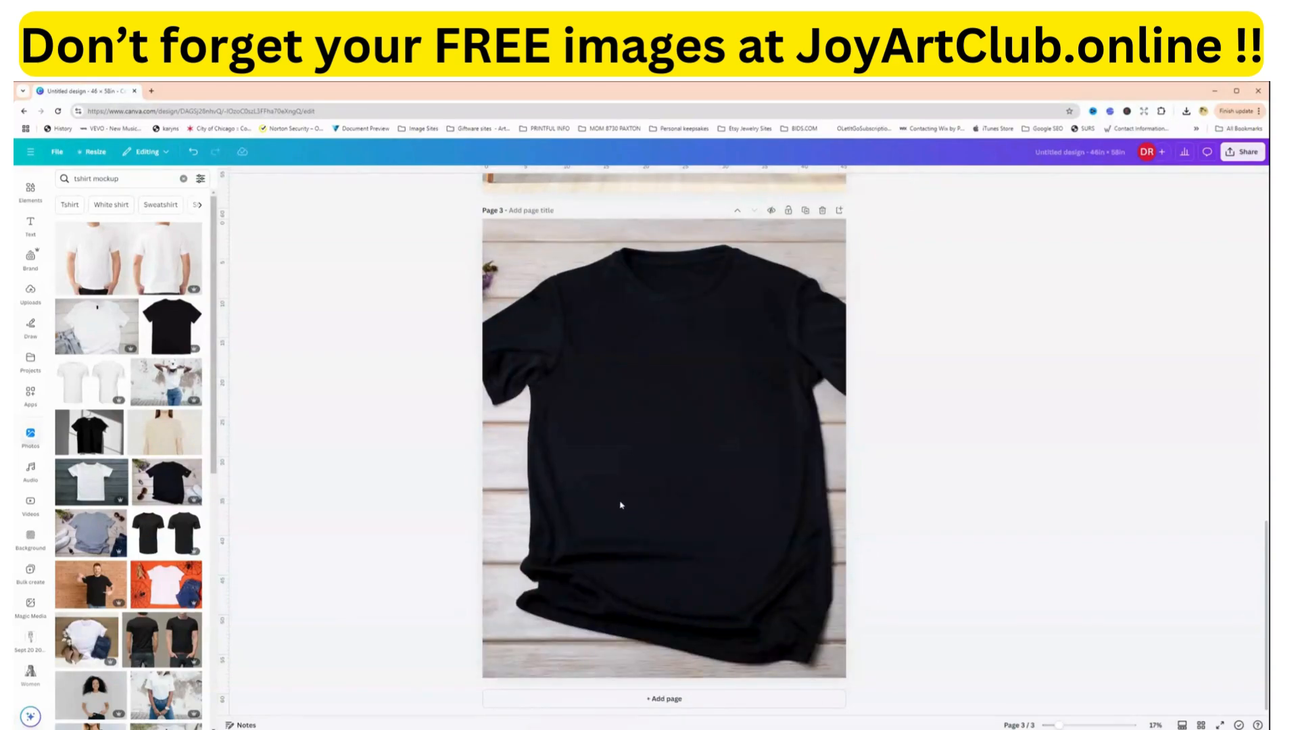
# Detach the flat-lay black T-shirt photo from the page 3 background and delete it.
pyautogui.rightClick(622, 504)
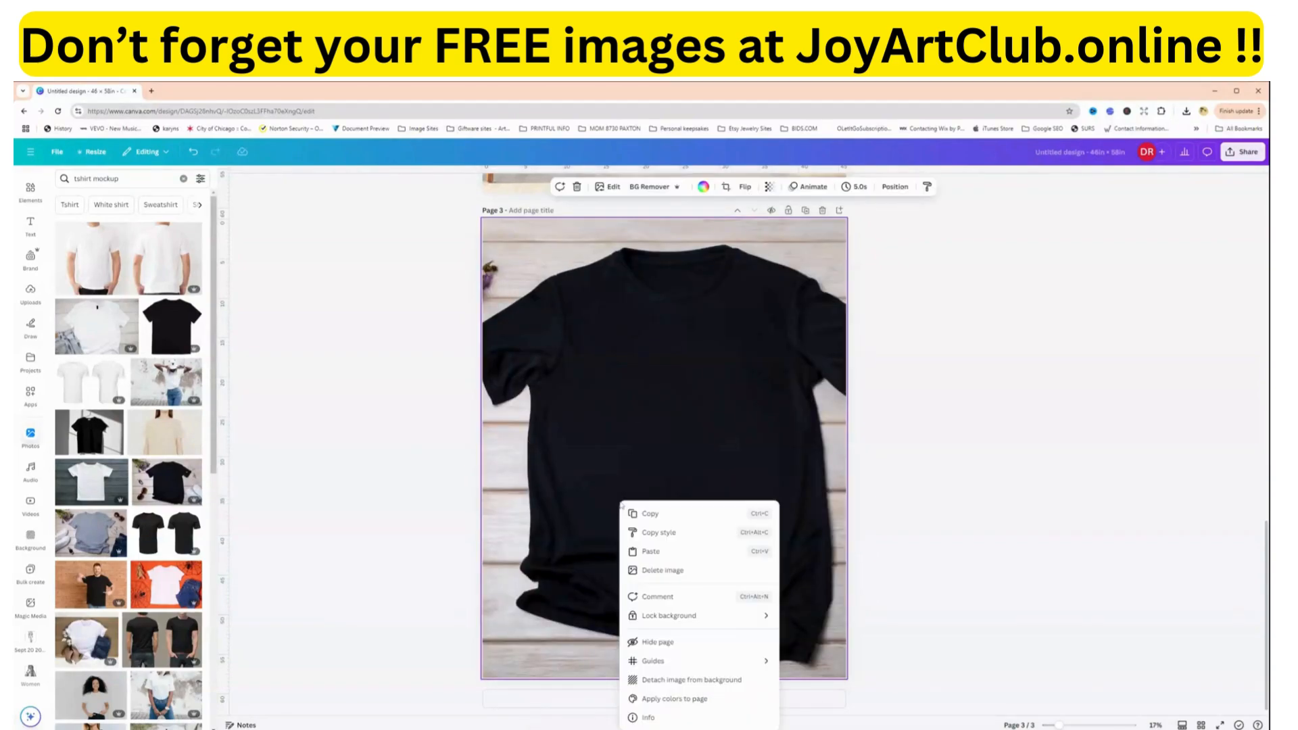
pyautogui.click(691, 680)
pyautogui.moveTo(663, 522); pyautogui.dragTo(654, 492)
pyautogui.press('Delete')
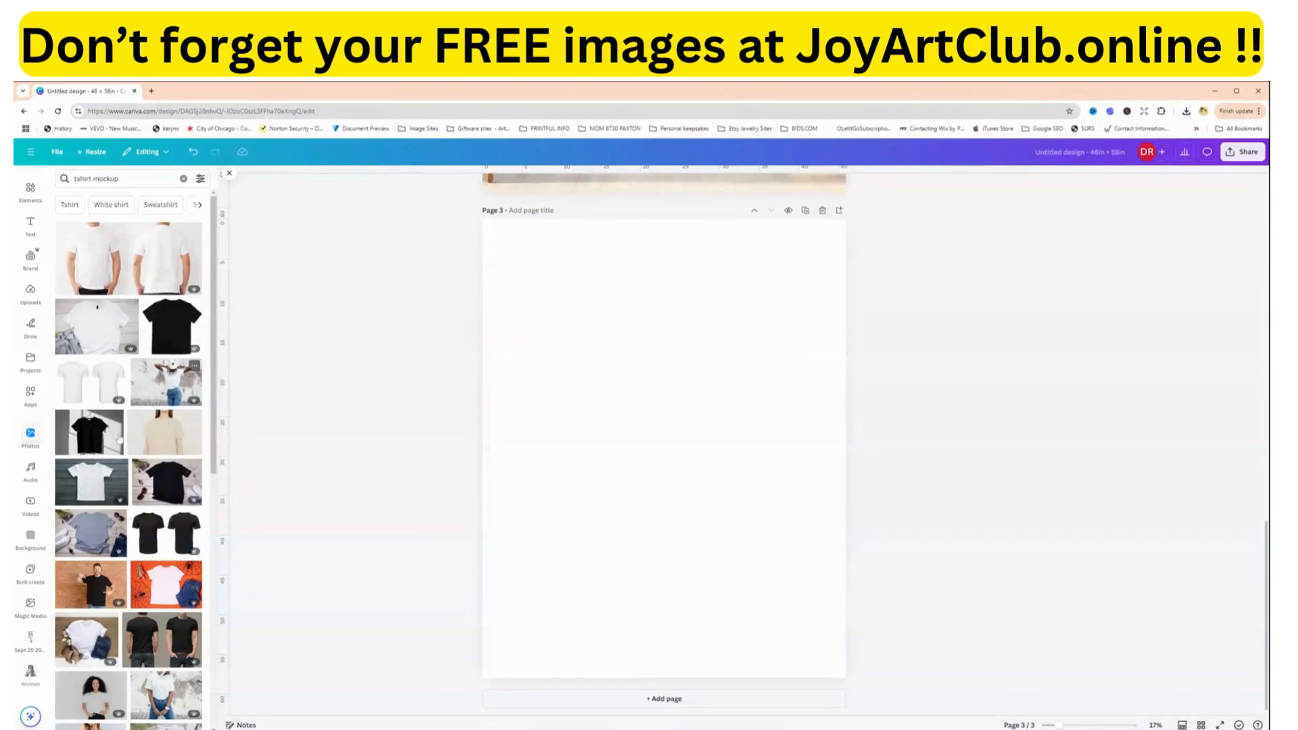
# Add the photo of the blonde woman in sunglasses and a black T-shirt to page 3, aligned with the page's upper edge.
pyautogui.scroll(-1, 103, 631)
pyautogui.scroll(-3, 103, 628)
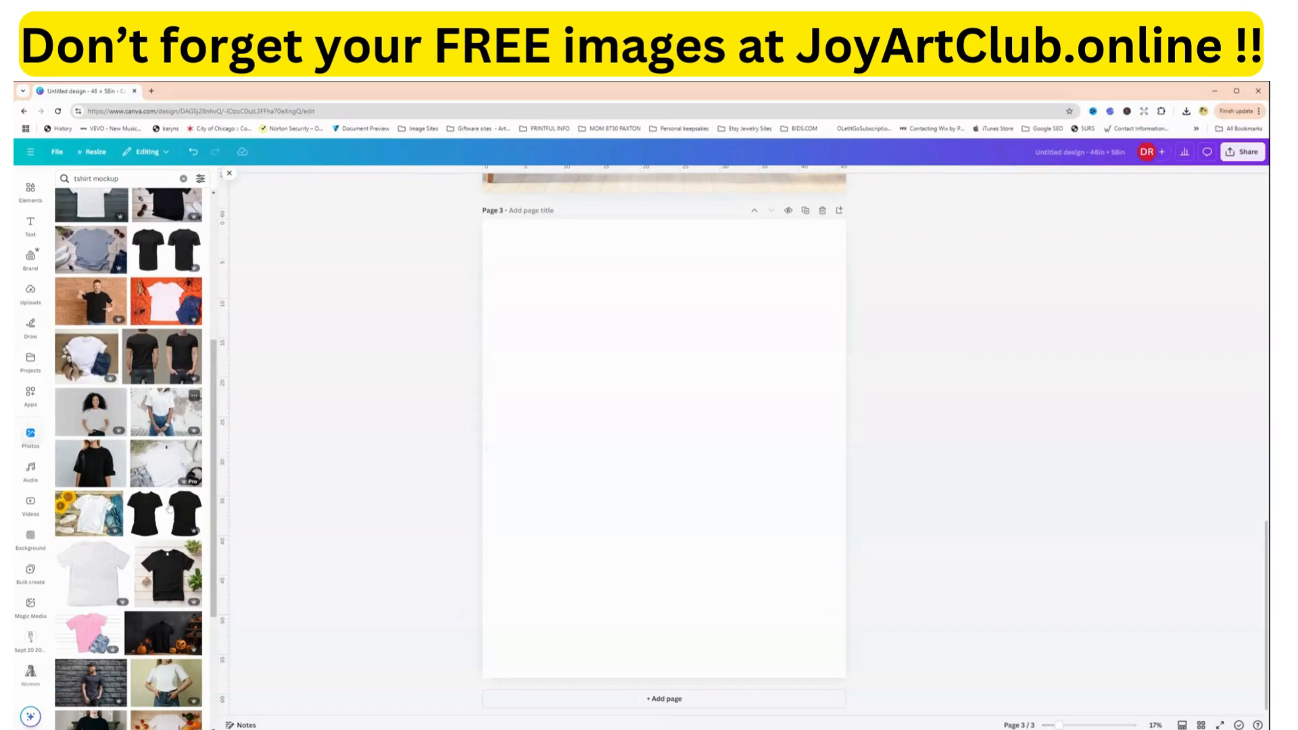
pyautogui.scroll(-2, 67, 561)
pyautogui.scroll(-3, 65, 568)
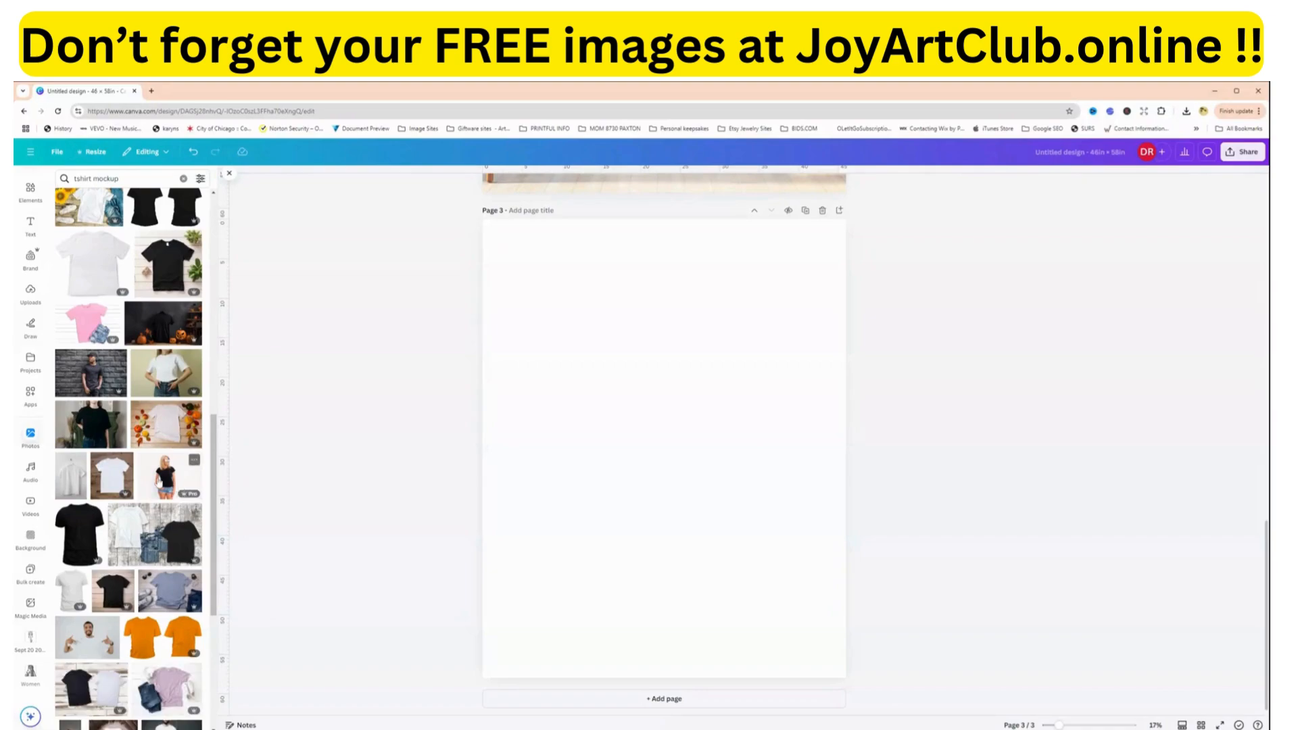
pyautogui.click(168, 486)
pyautogui.moveTo(549, 450); pyautogui.dragTo(475, 327)
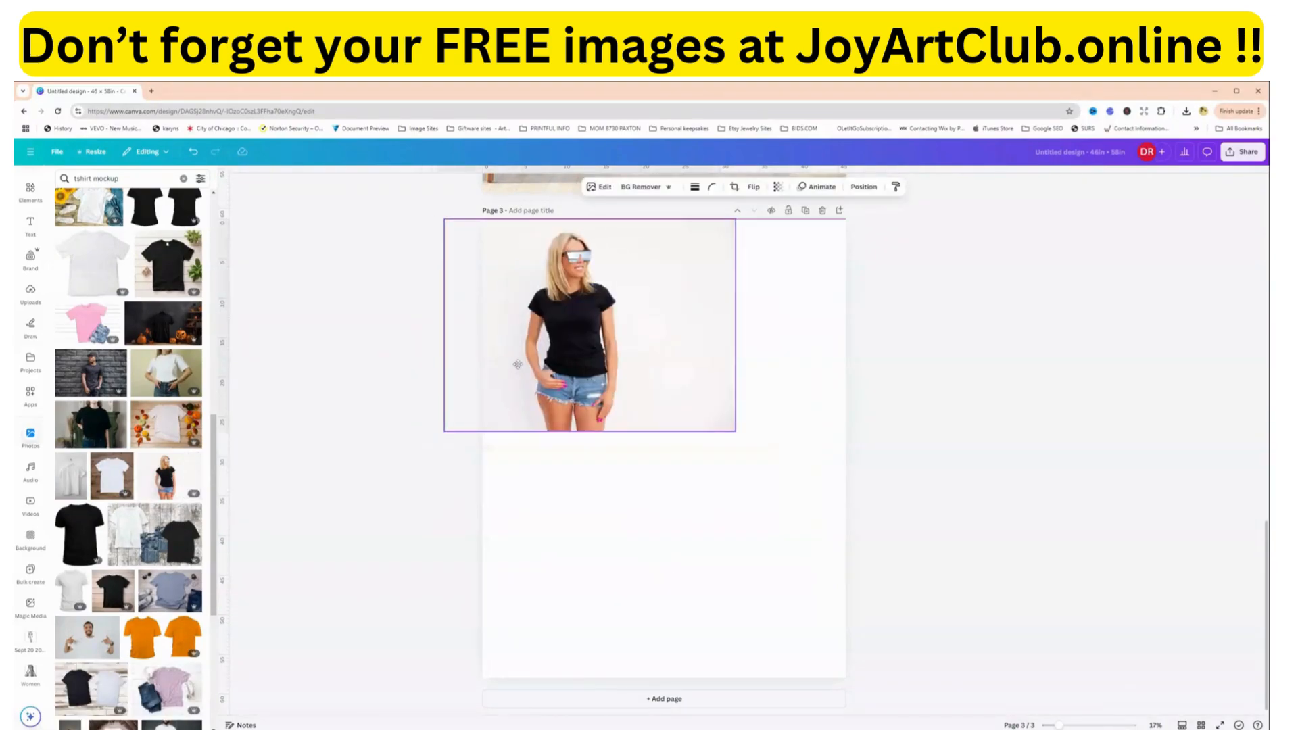
# Set the photo of the woman in the black T-shirt as the page 3 background.
pyautogui.rightClick(628, 362)
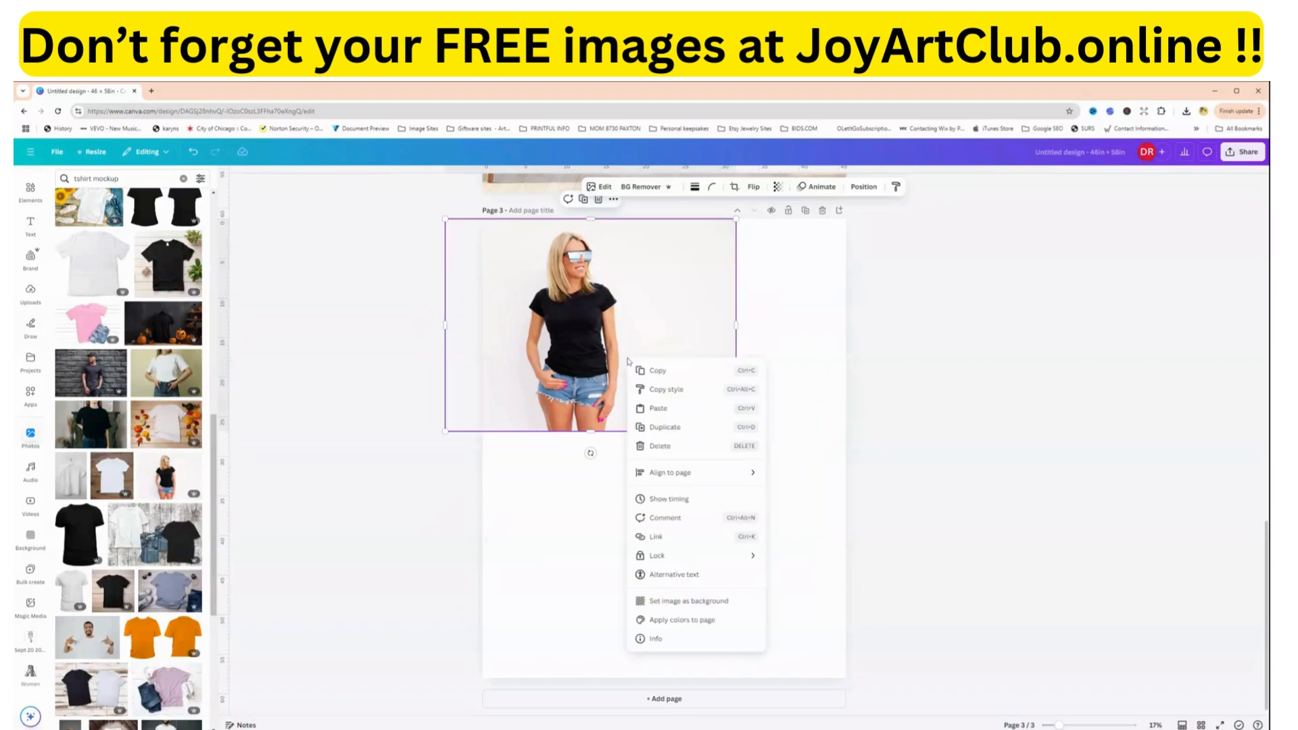
pyautogui.rightClick(596, 360)
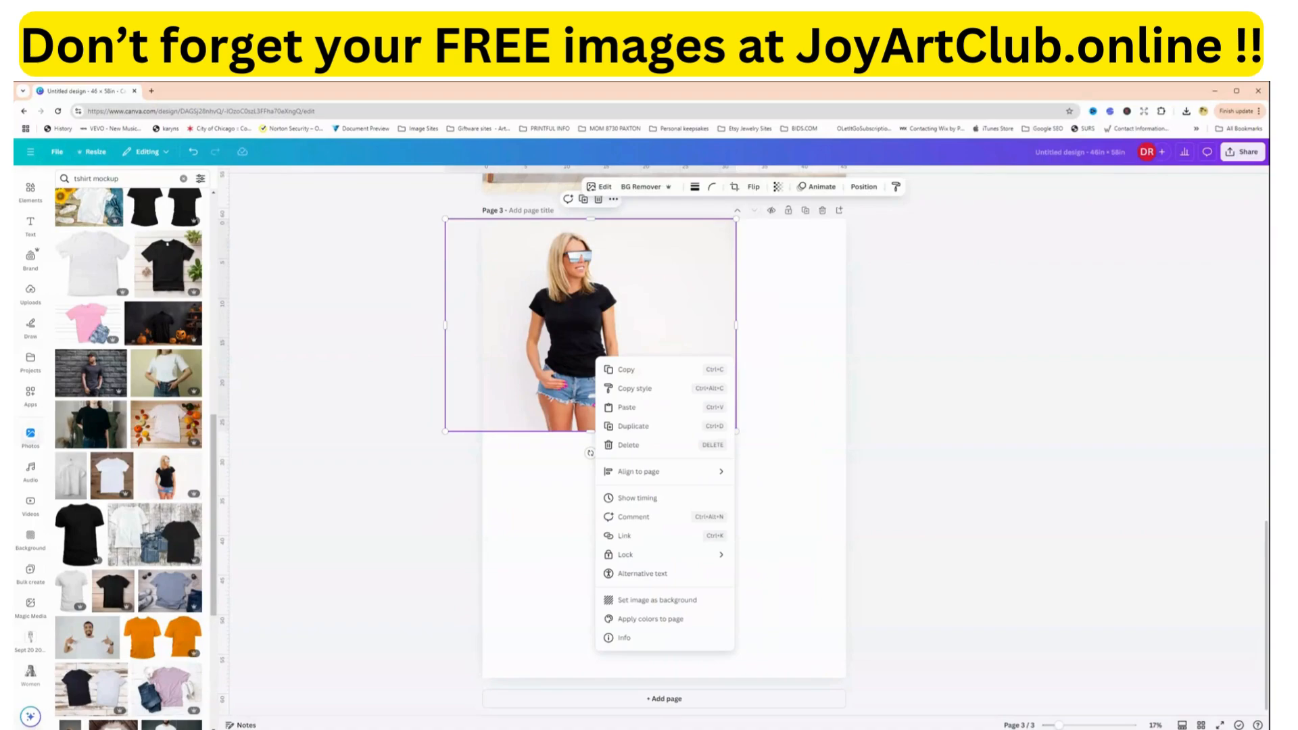
pyautogui.click(614, 199)
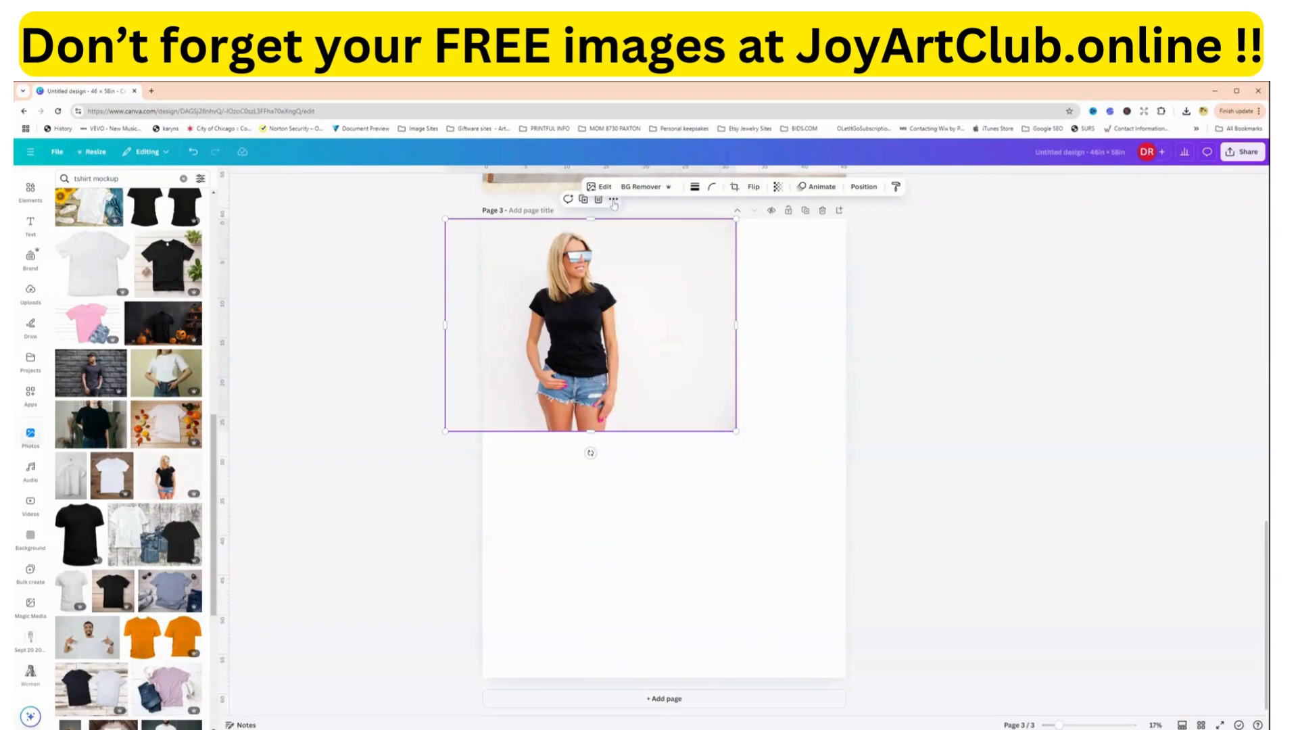
pyautogui.click(613, 200)
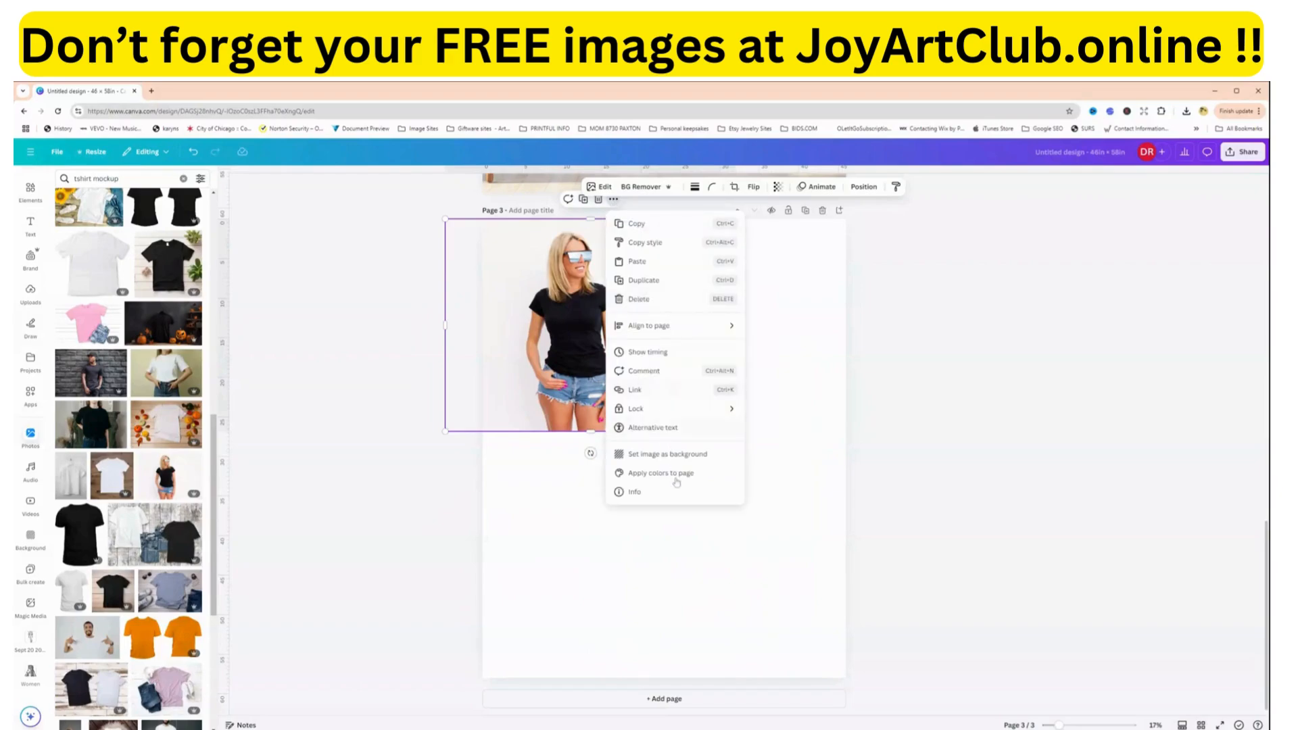
pyautogui.click(653, 457)
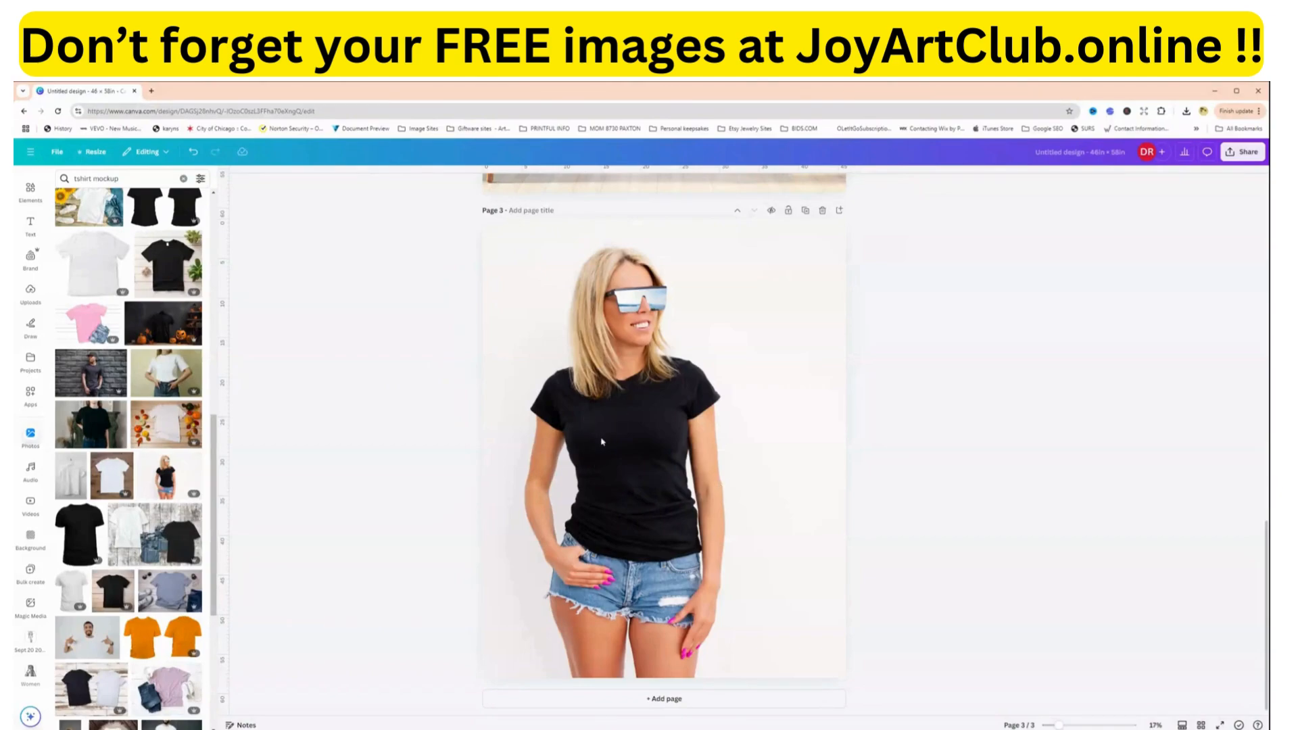
# Add the uploaded "Make the most of this this beautiful day" quote image on top of the T-shirt photo on page 3.
pyautogui.scroll(1, 74, 386)
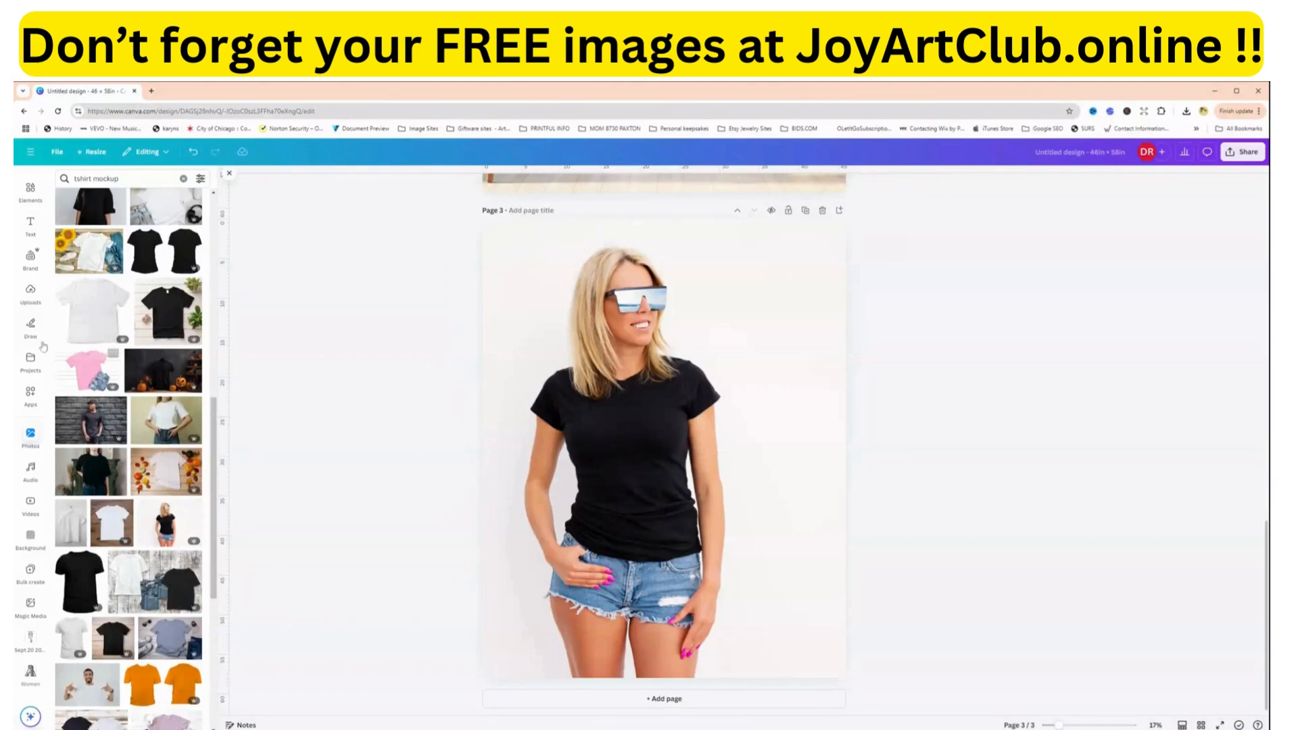
pyautogui.scroll(5, 51, 404)
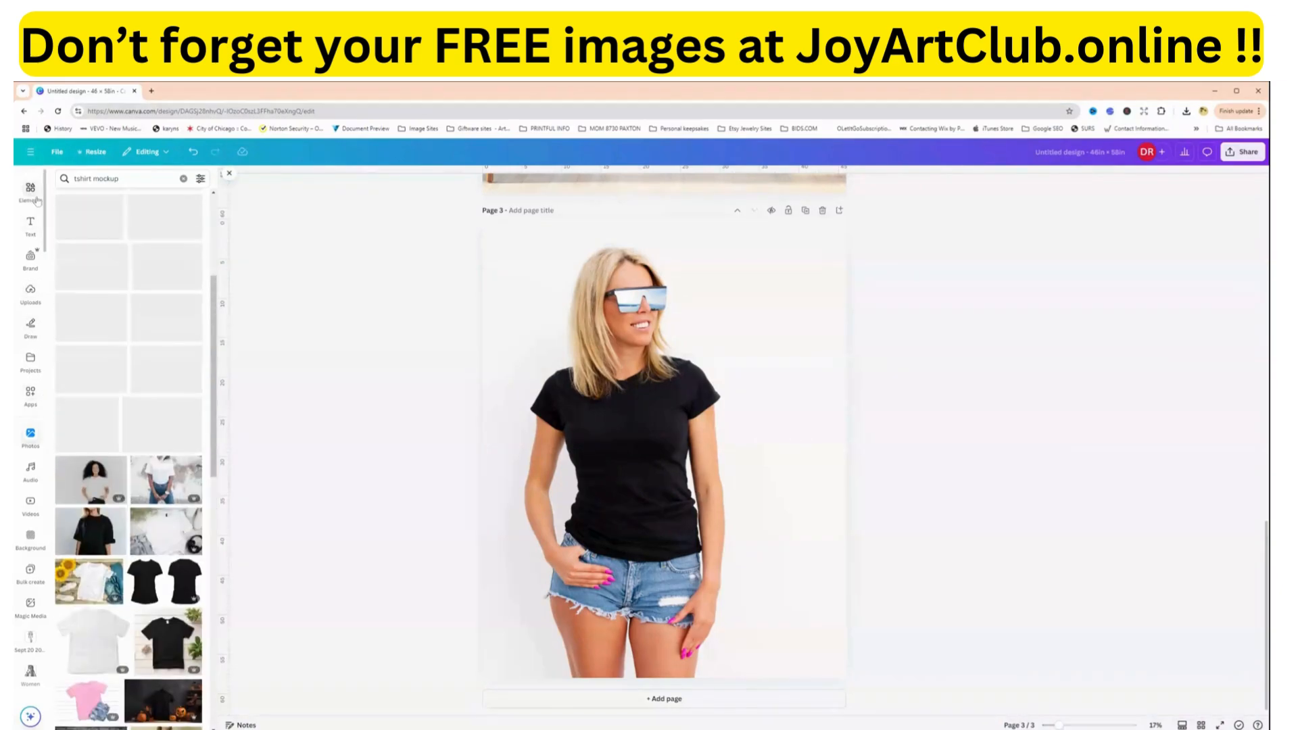
pyautogui.click(30, 294)
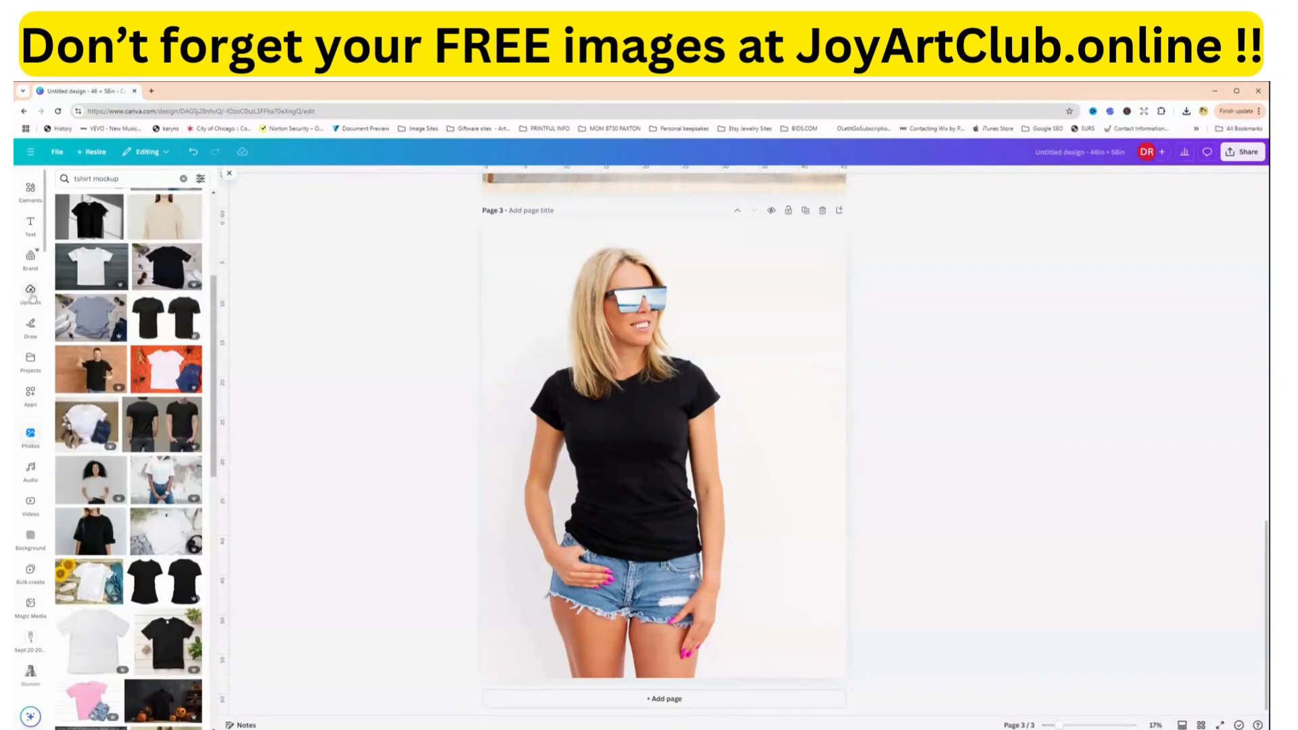
pyautogui.click(80, 291)
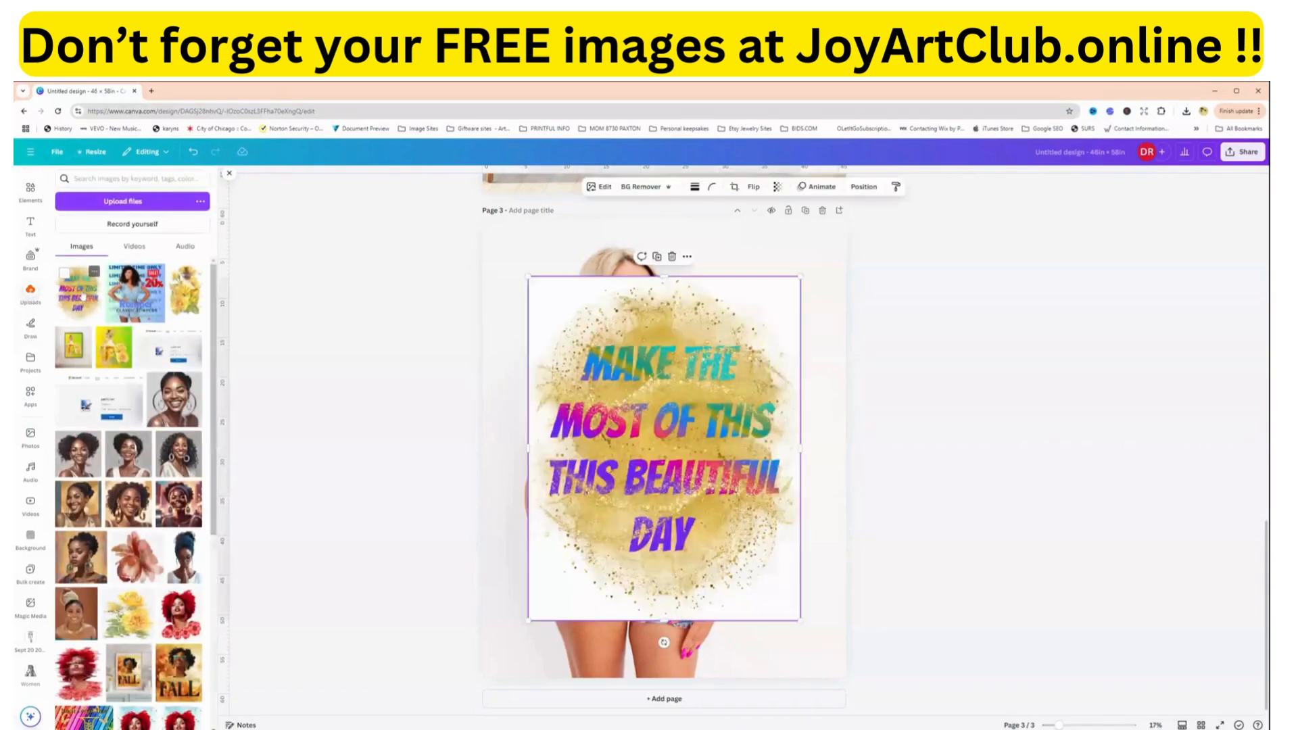
# Try shrinking, tilting and positioning the white-backed quote image on the front of the black T-shirt, and delete it.
pyautogui.moveTo(544, 301); pyautogui.dragTo(652, 478)
pyautogui.moveTo(726, 573); pyautogui.dragTo(649, 500)
pyautogui.moveTo(722, 601); pyautogui.dragTo(636, 550)
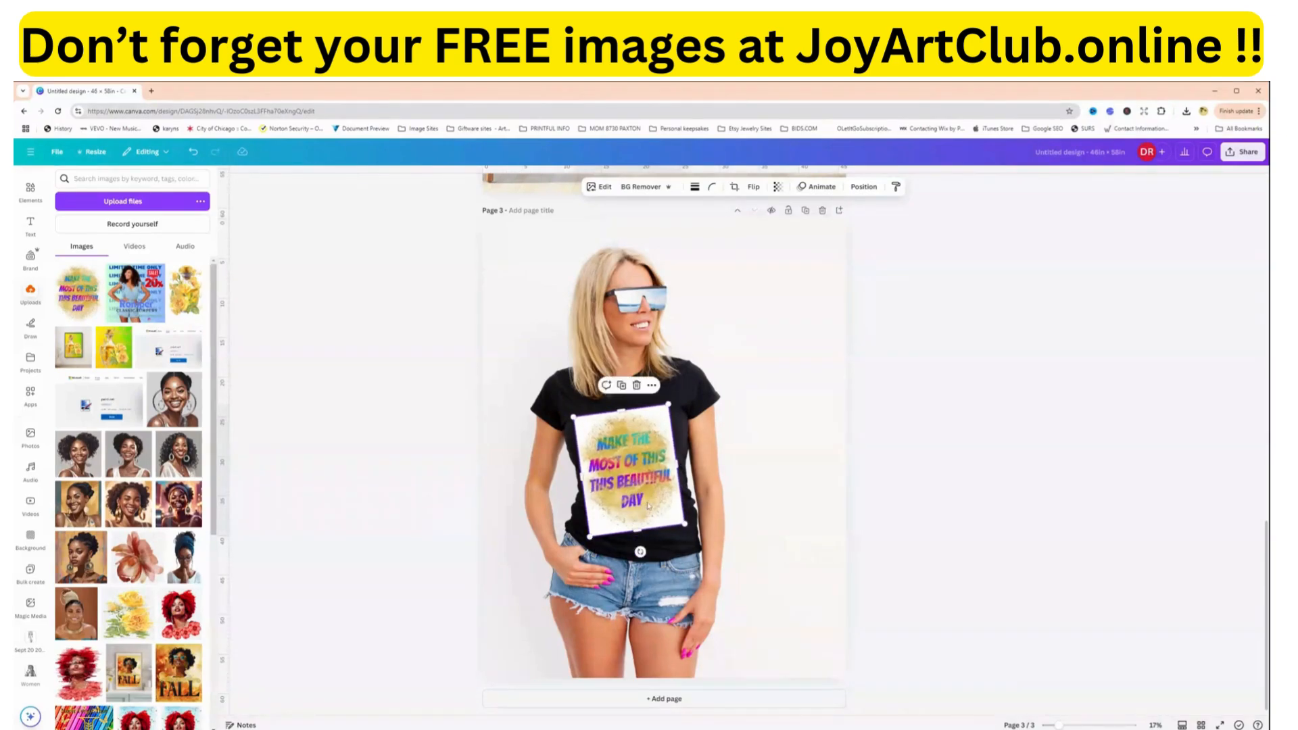
pyautogui.moveTo(642, 503); pyautogui.dragTo(646, 500)
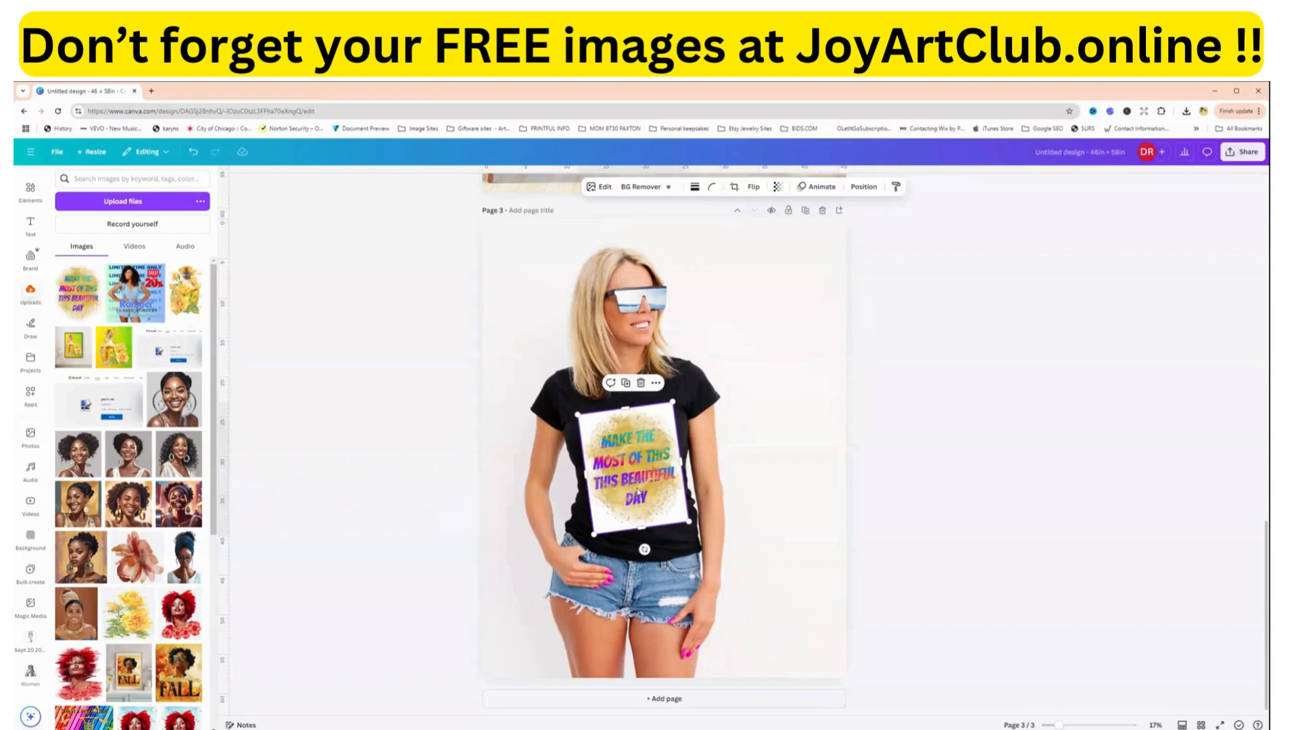
pyautogui.moveTo(636, 489)
pyautogui.mouseDown()
pyautogui.moveTo(643, 502)
pyautogui.moveTo(636, 488)
pyautogui.mouseUp()
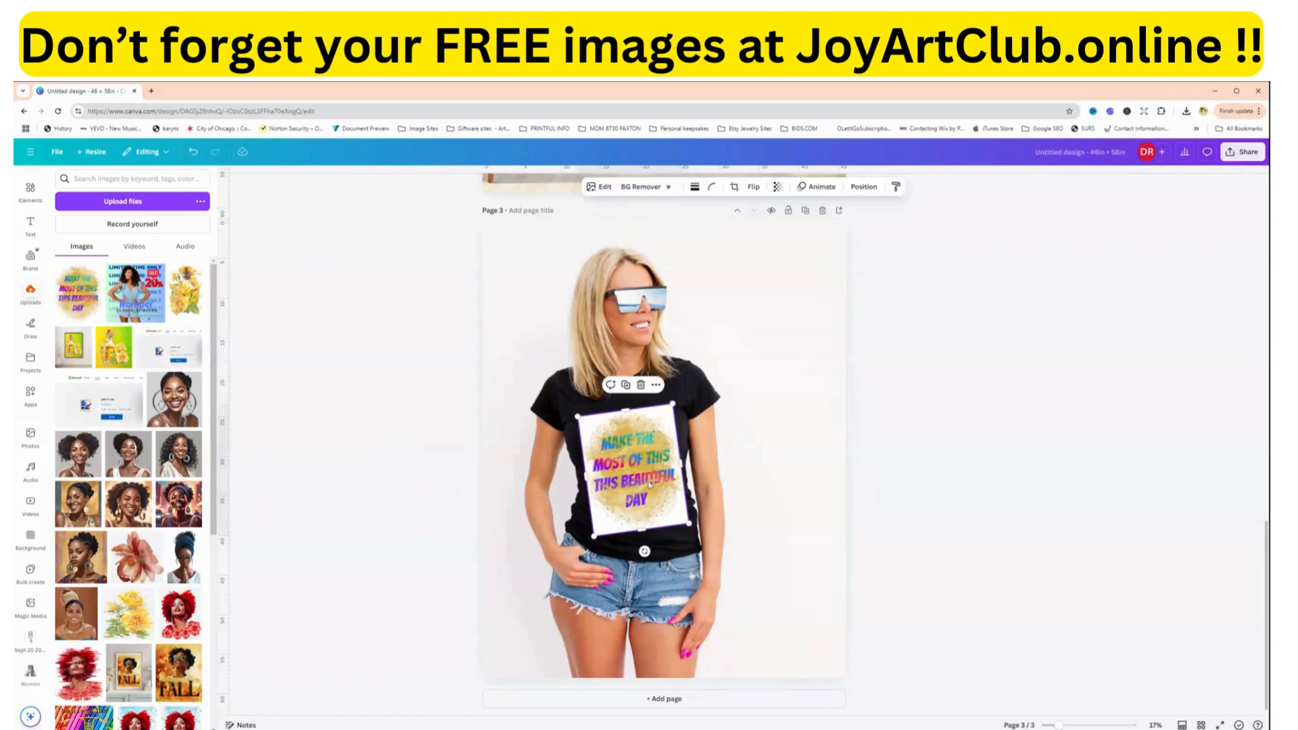
pyautogui.click(641, 385)
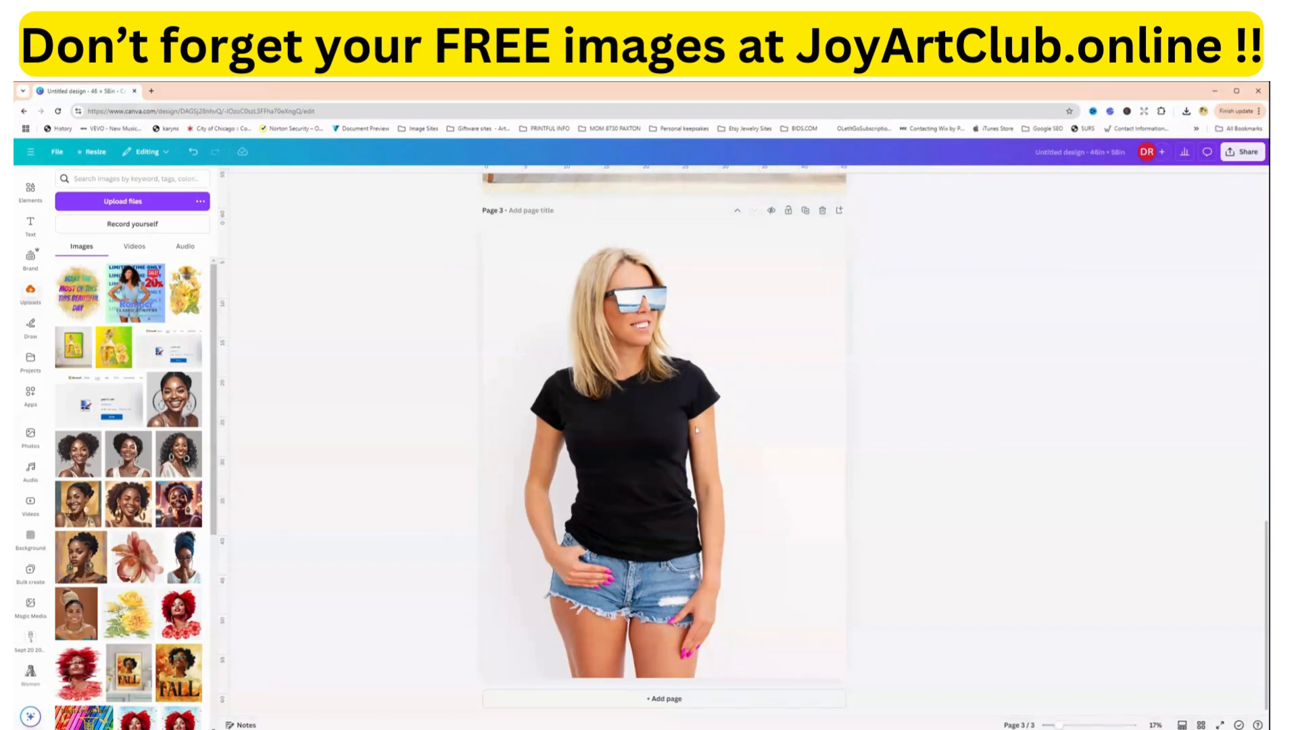
# Set up a PNG download of the quote design with a transparent background.
pyautogui.scroll(1, 722, 442)
pyautogui.scroll(15, 722, 441)
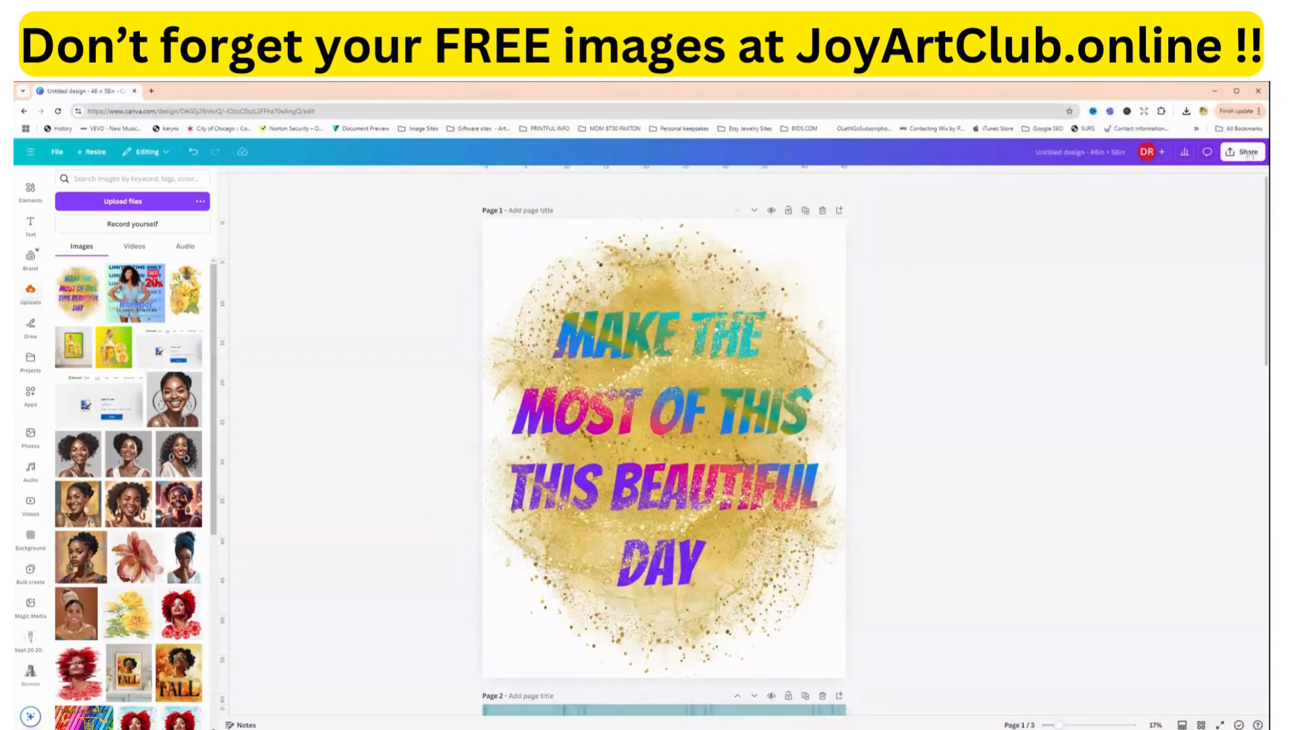
pyautogui.click(742, 270)
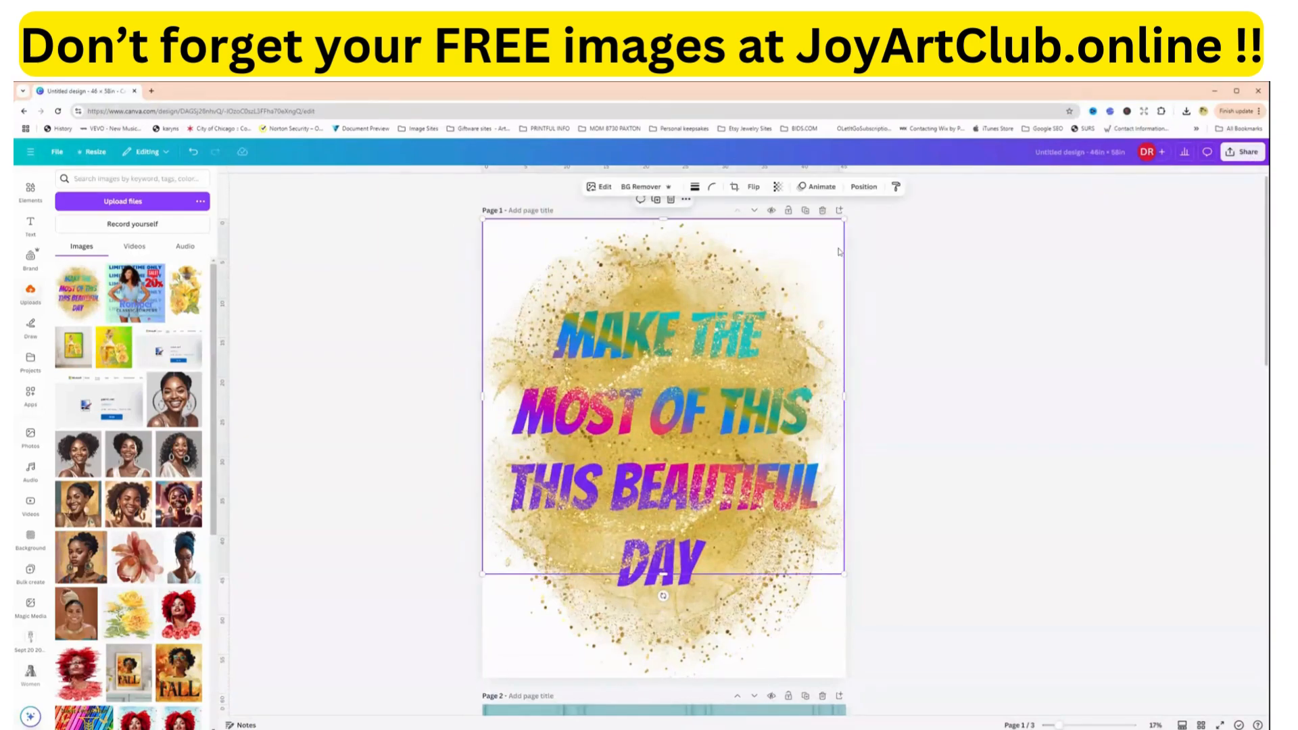
pyautogui.click(1243, 151)
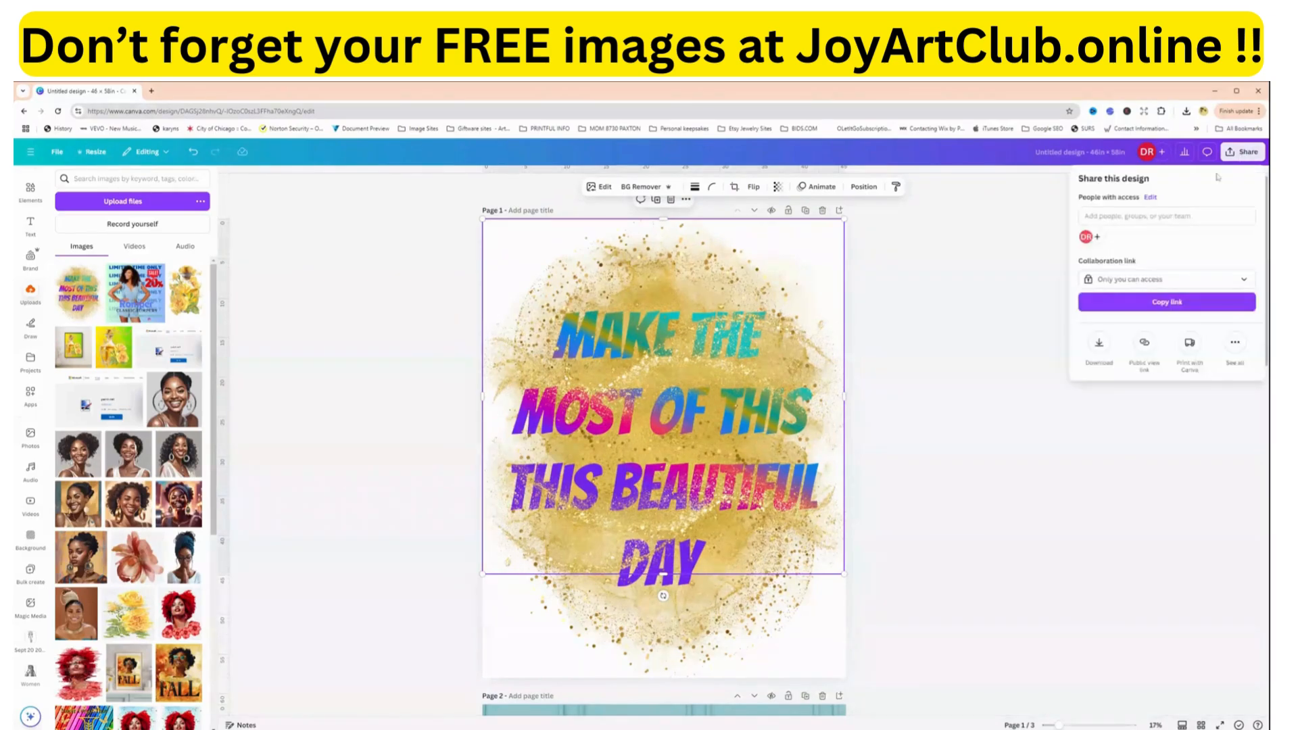
pyautogui.click(1096, 351)
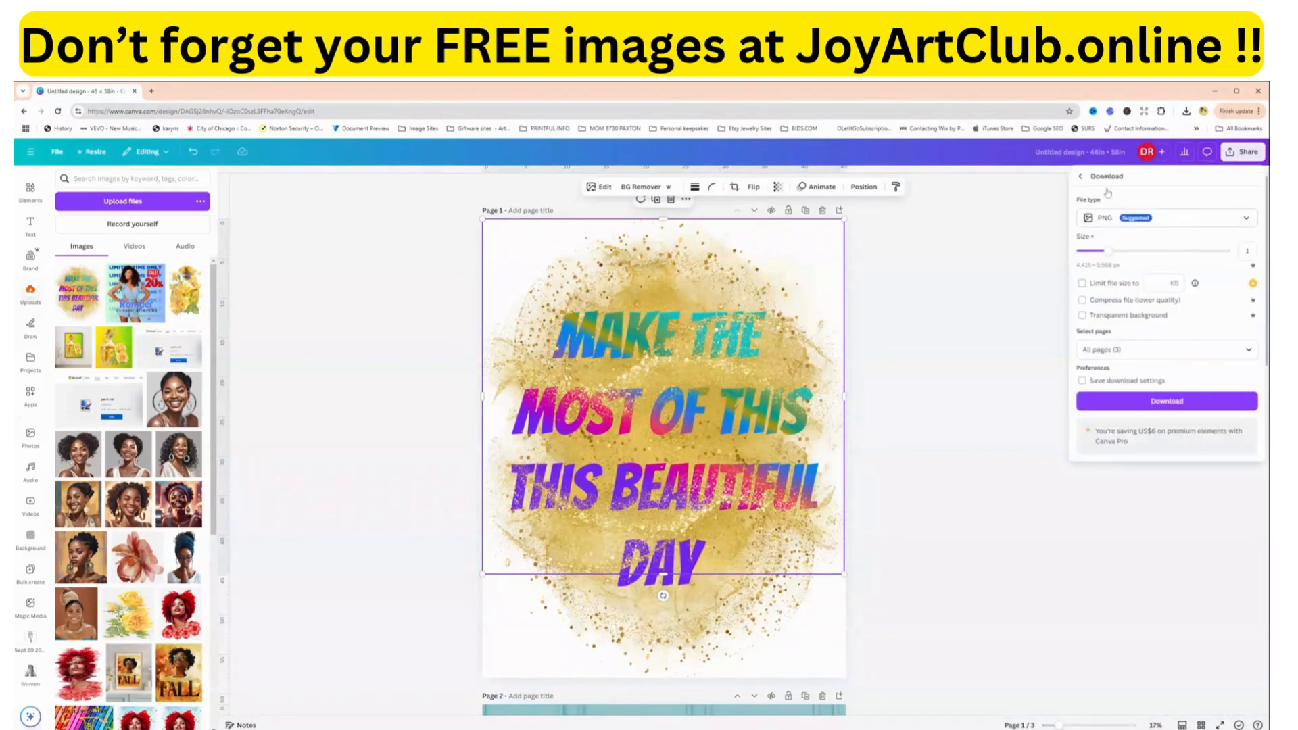
pyautogui.click(1082, 316)
# Limit the export to the current page, page 1, and download the transparent PNG.
pyautogui.click(1122, 350)
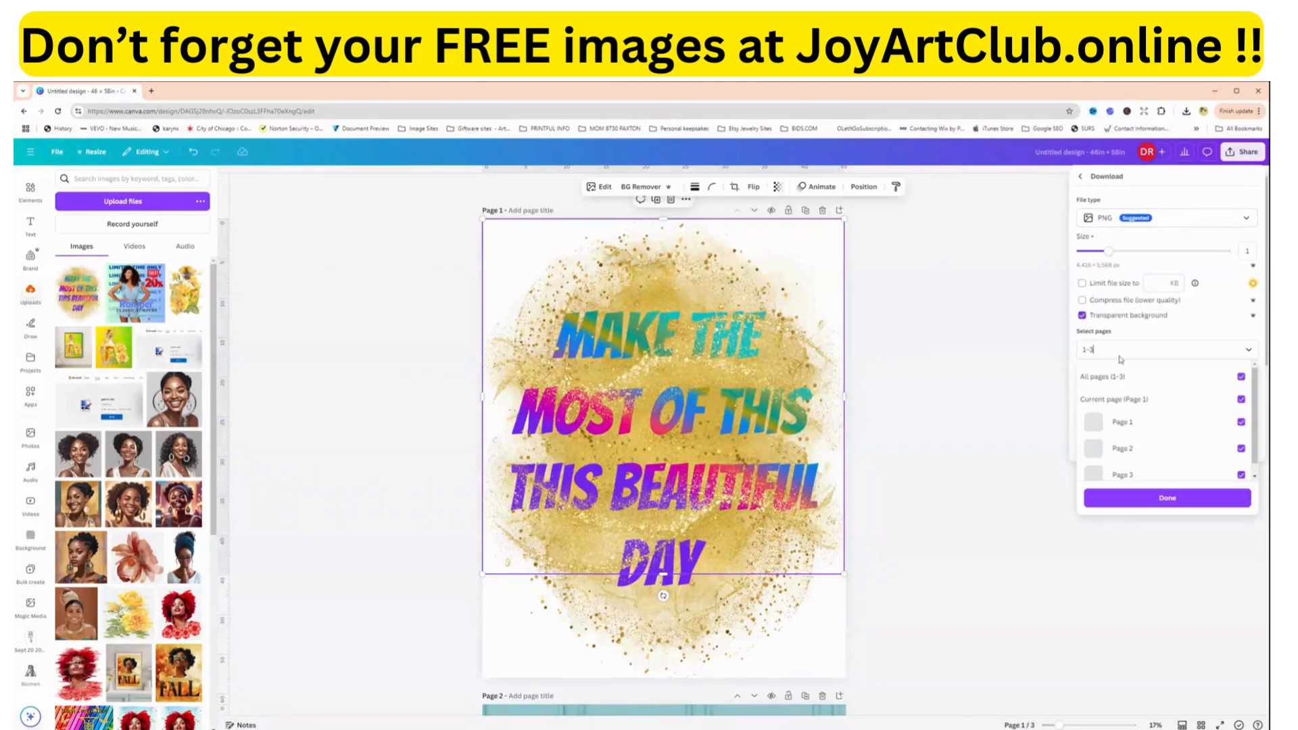
pyautogui.click(1094, 379)
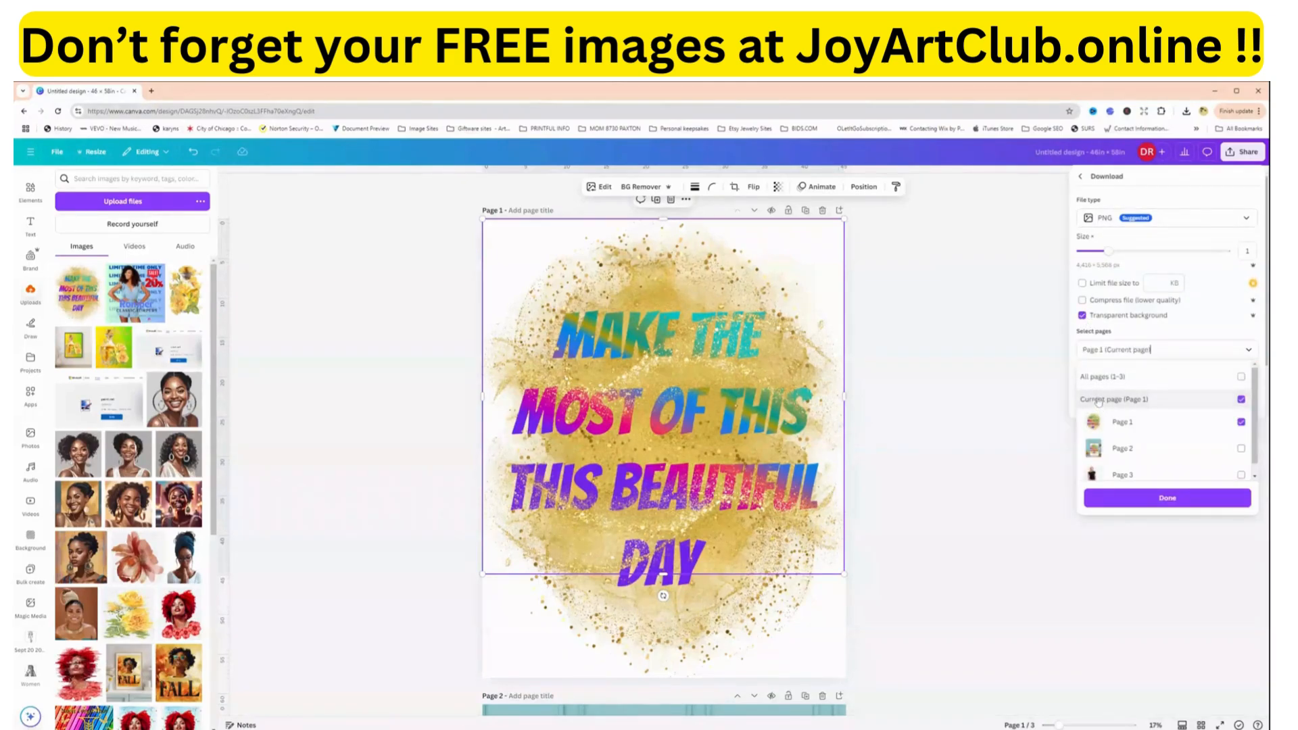
pyautogui.click(1092, 382)
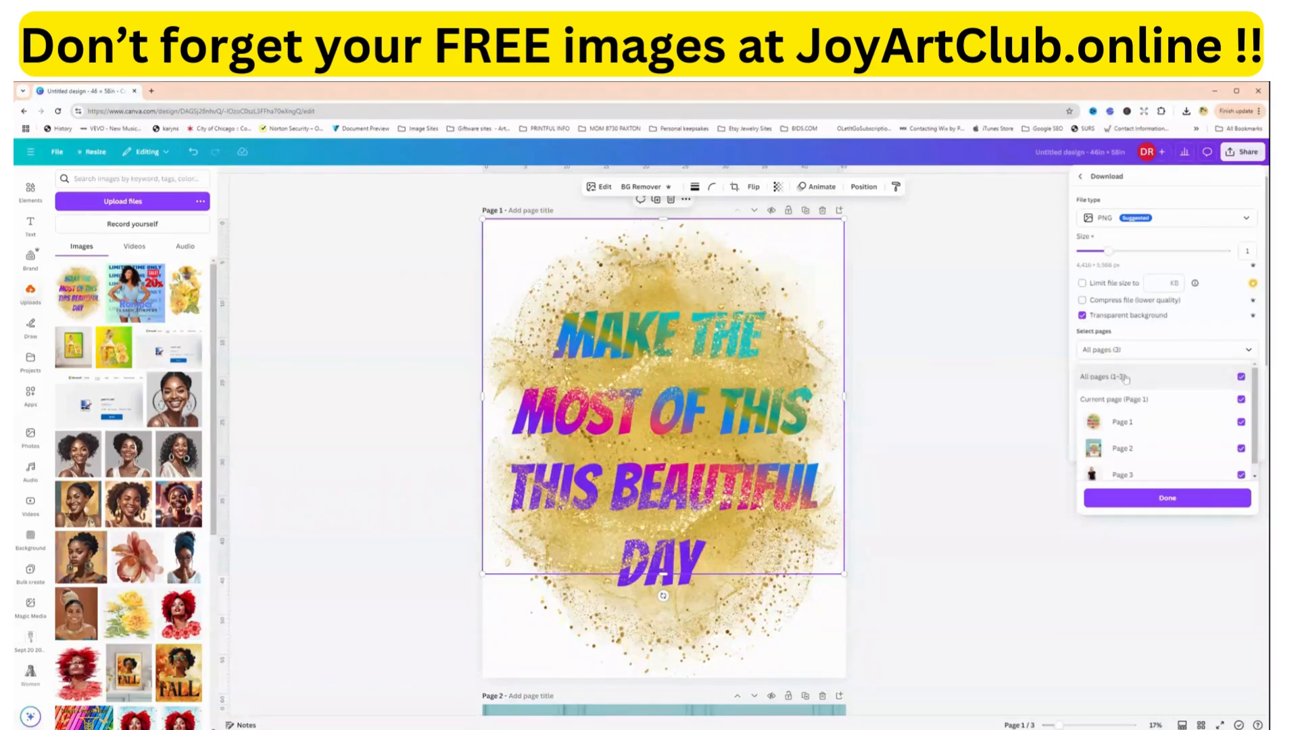
pyautogui.click(1093, 381)
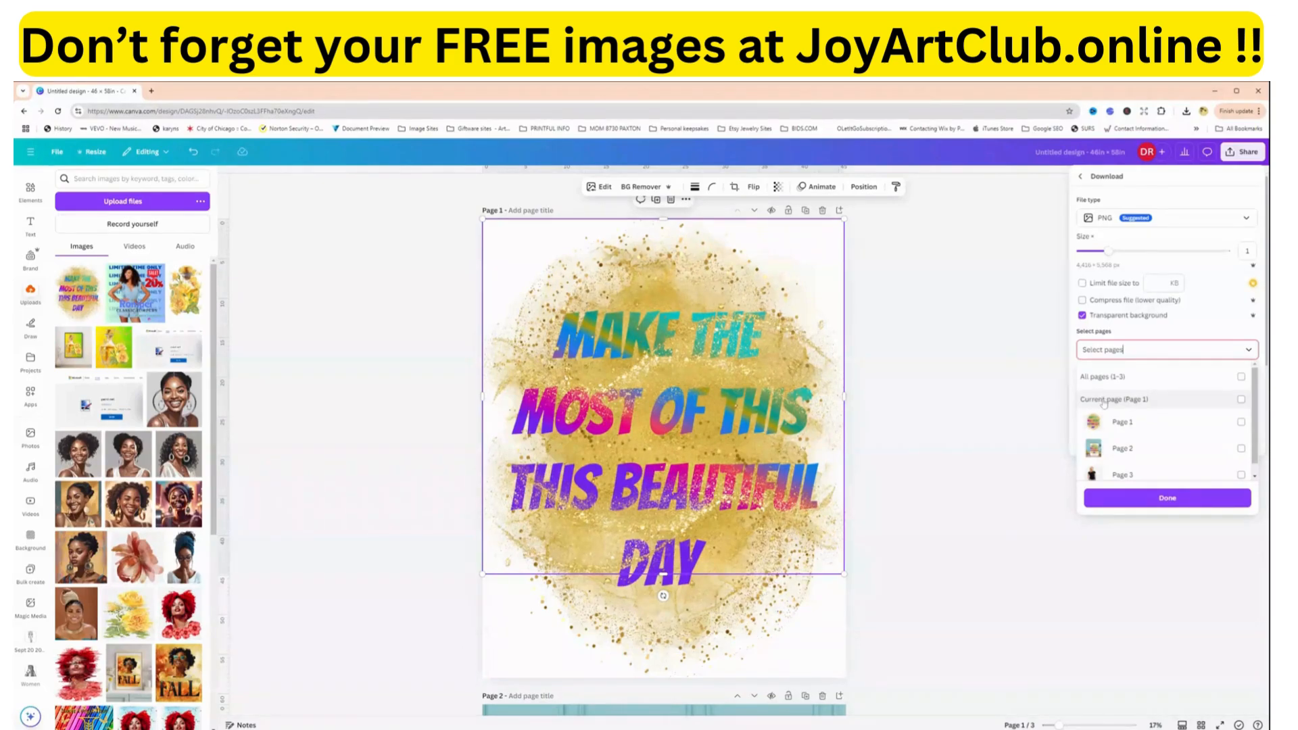
pyautogui.click(1104, 401)
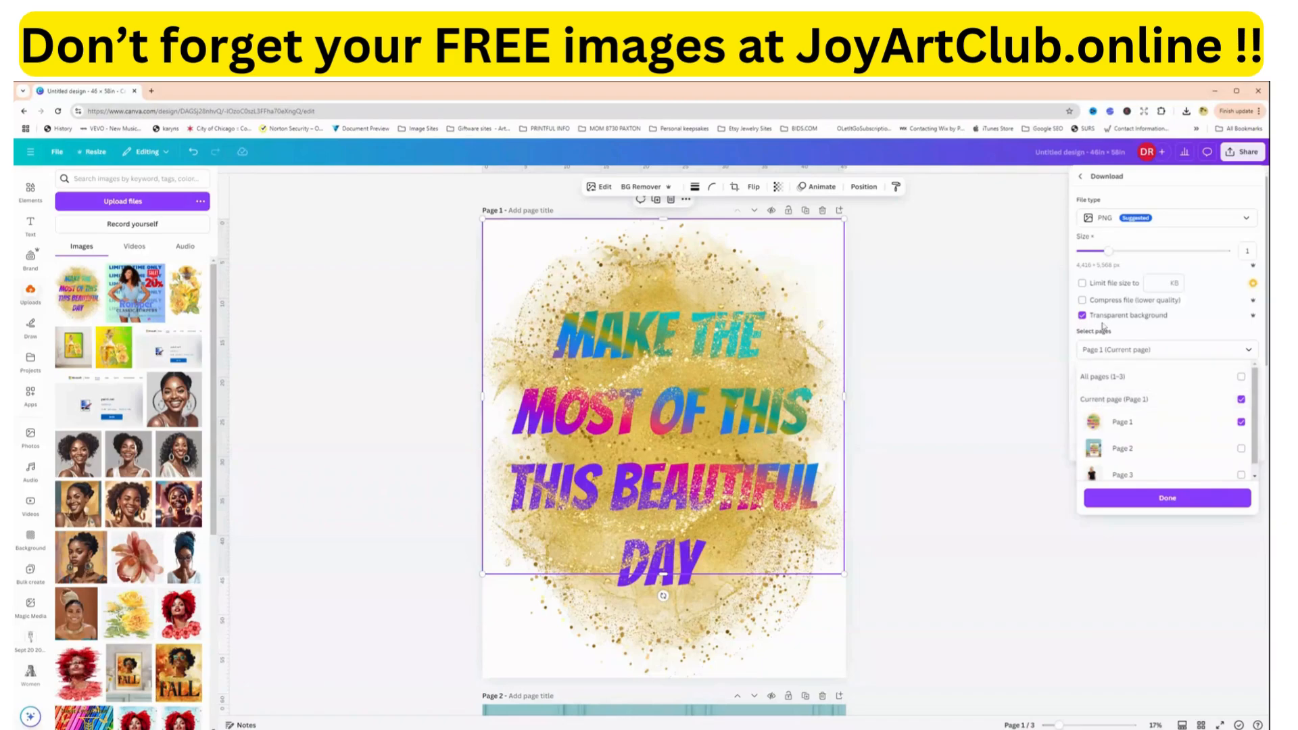
pyautogui.click(1154, 499)
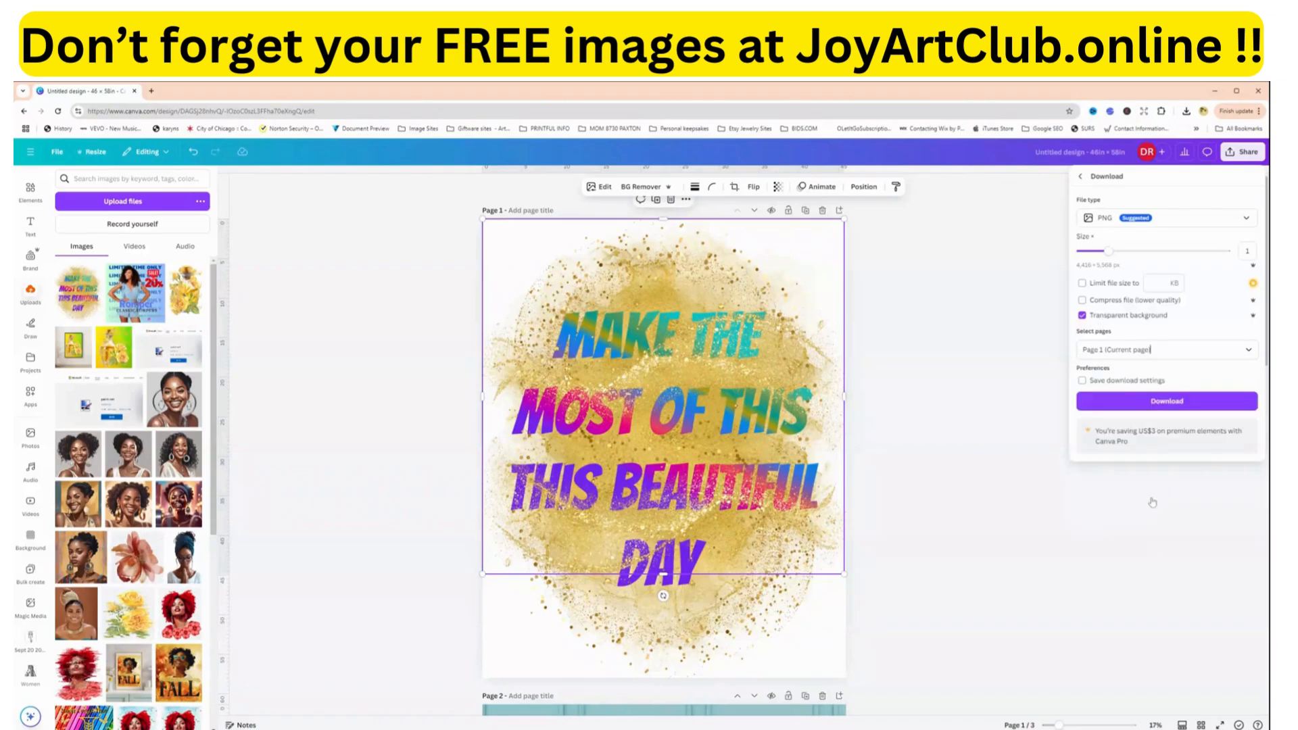
pyautogui.click(1154, 406)
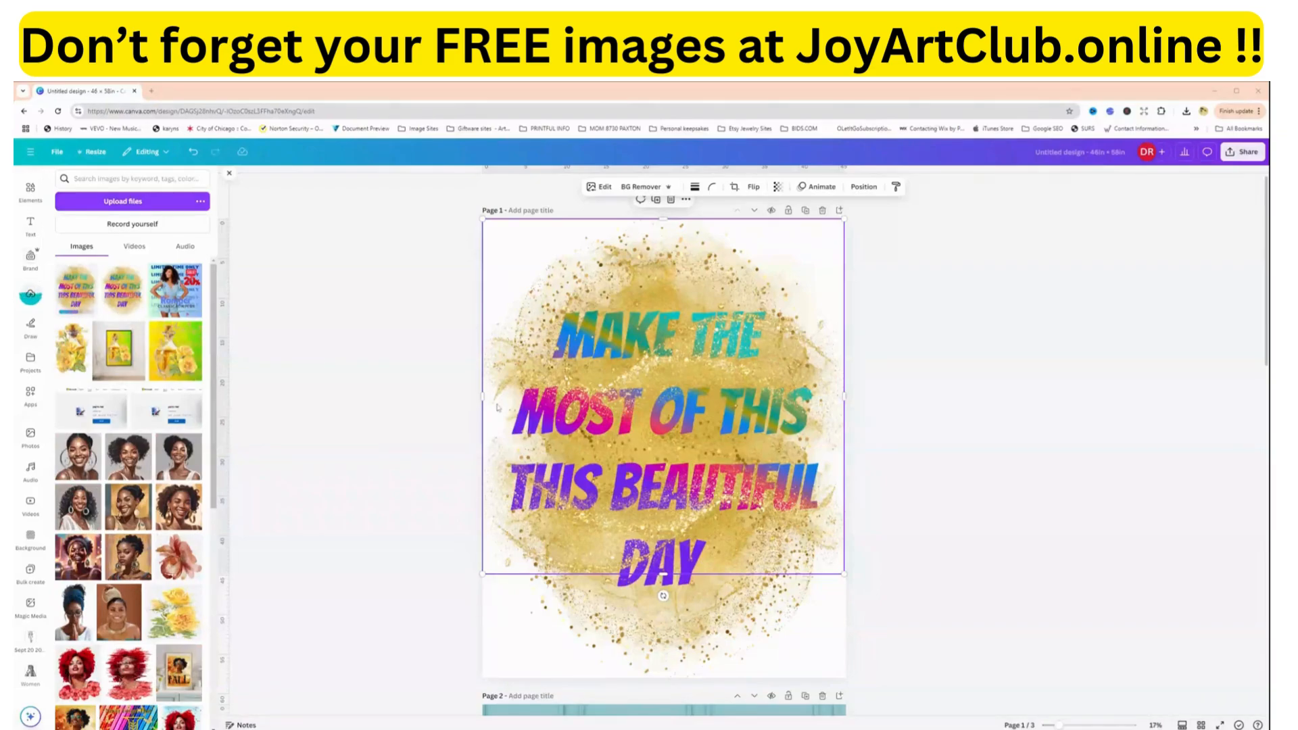
# Enlarge the page 3 background photo within its crop and reposition it so the black T-shirt fills more of the page.
pyautogui.scroll(-13, 572, 438)
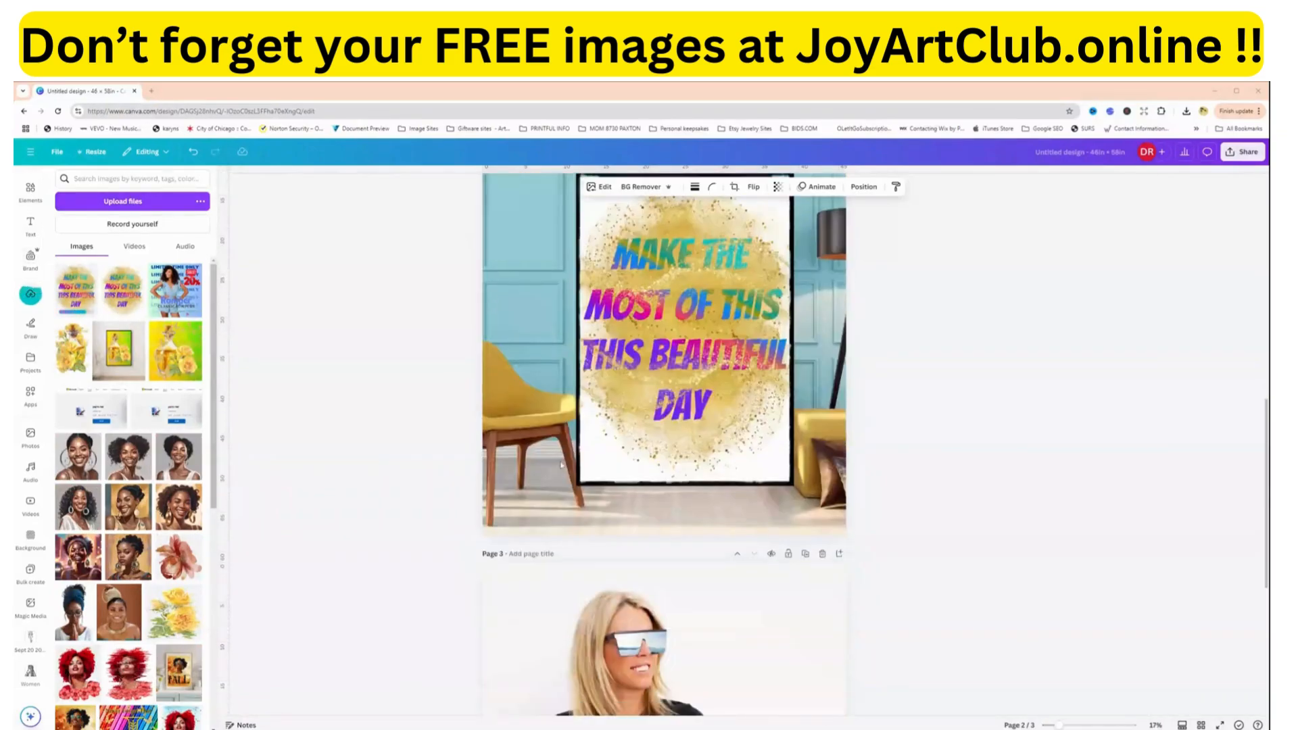
pyautogui.scroll(-2, 558, 462)
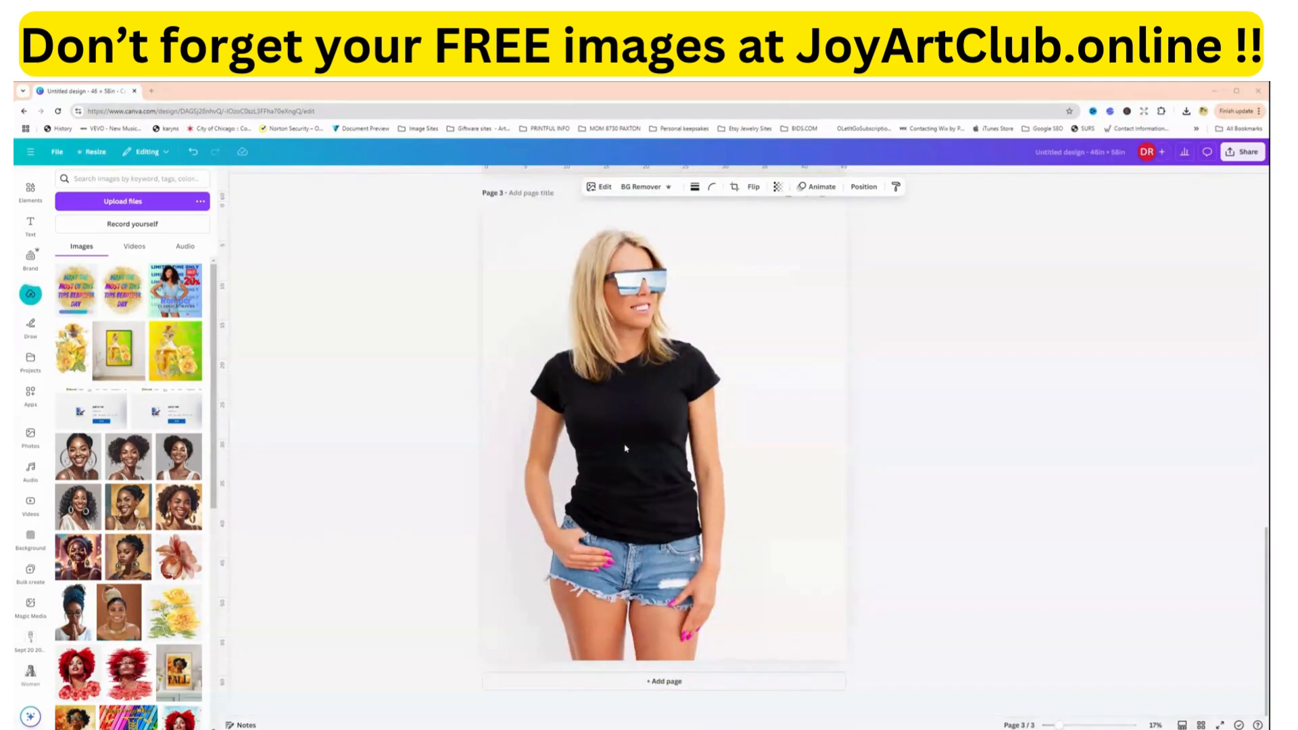
pyautogui.doubleClick(624, 446)
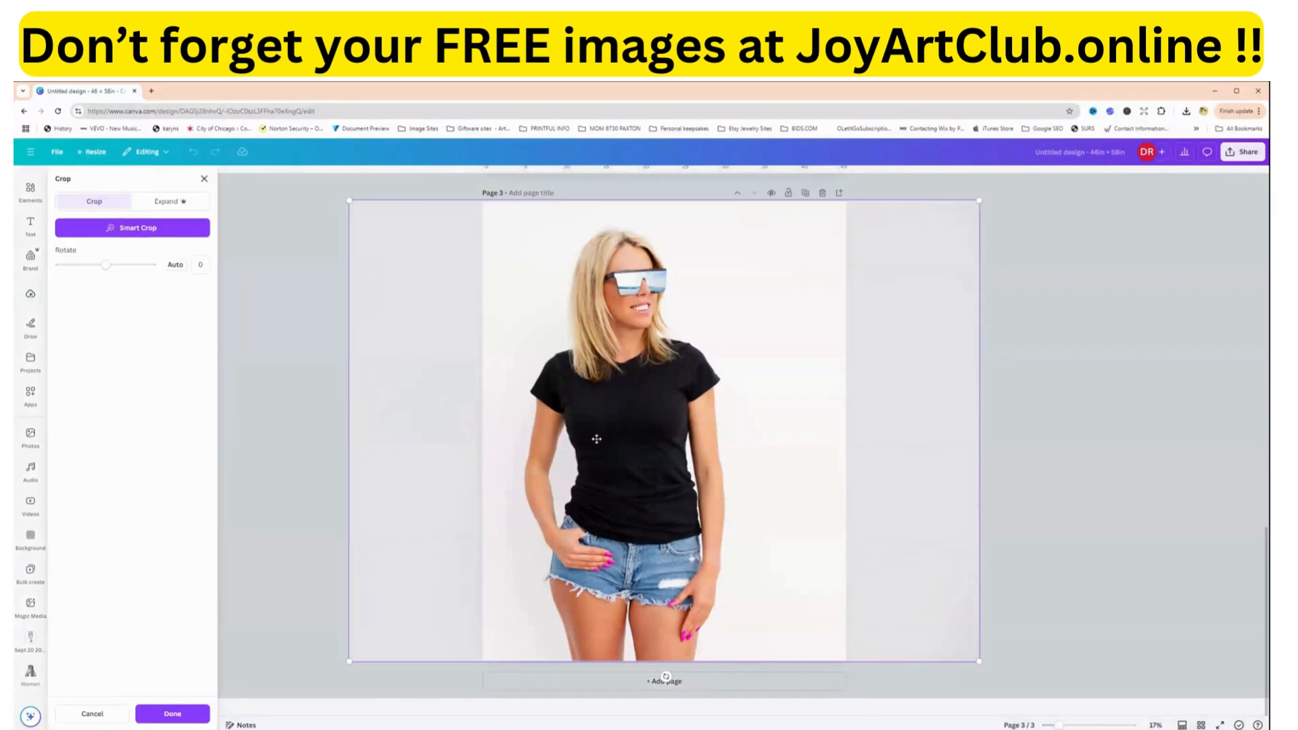
pyautogui.click(1024, 410)
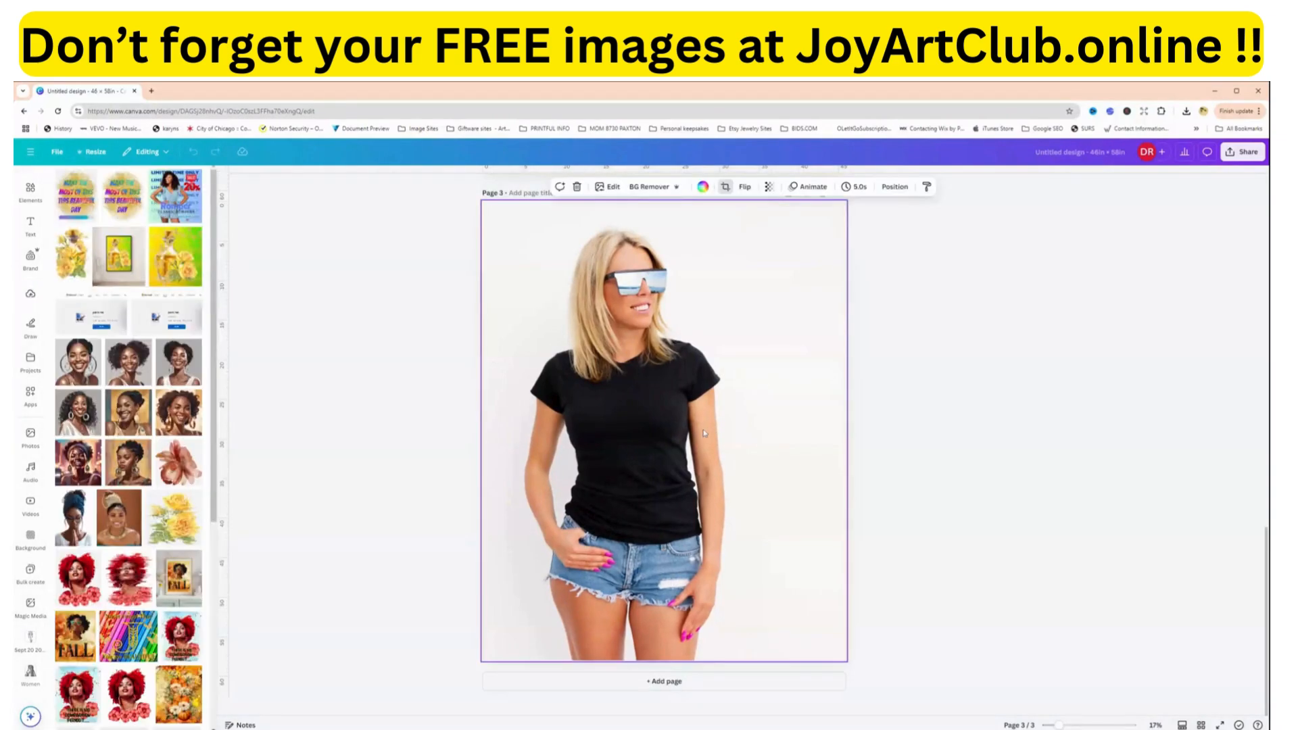
pyautogui.doubleClick(668, 403)
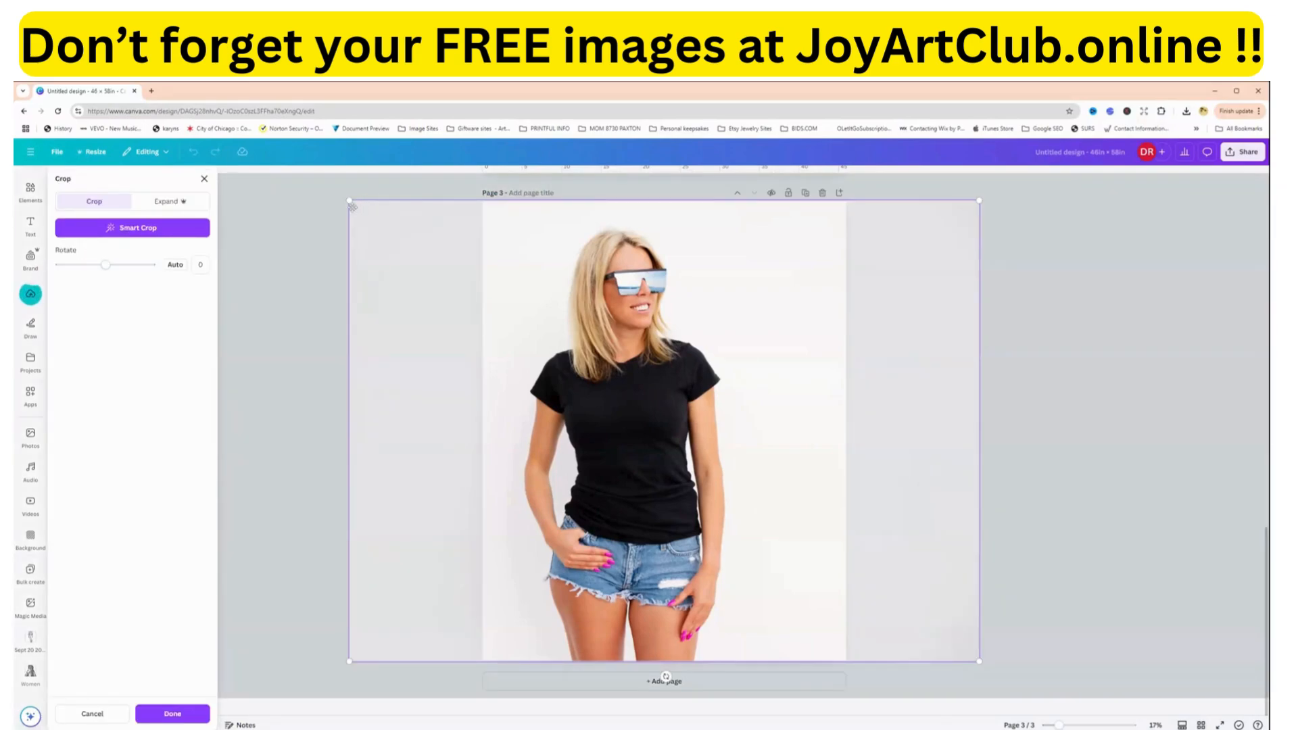
pyautogui.moveTo(352, 206)
pyautogui.mouseDown()
pyautogui.moveTo(267, 177)
pyautogui.moveTo(174, 176)
pyautogui.moveTo(307, 274)
pyautogui.moveTo(338, 274)
pyautogui.moveTo(350, 199)
pyautogui.mouseUp()
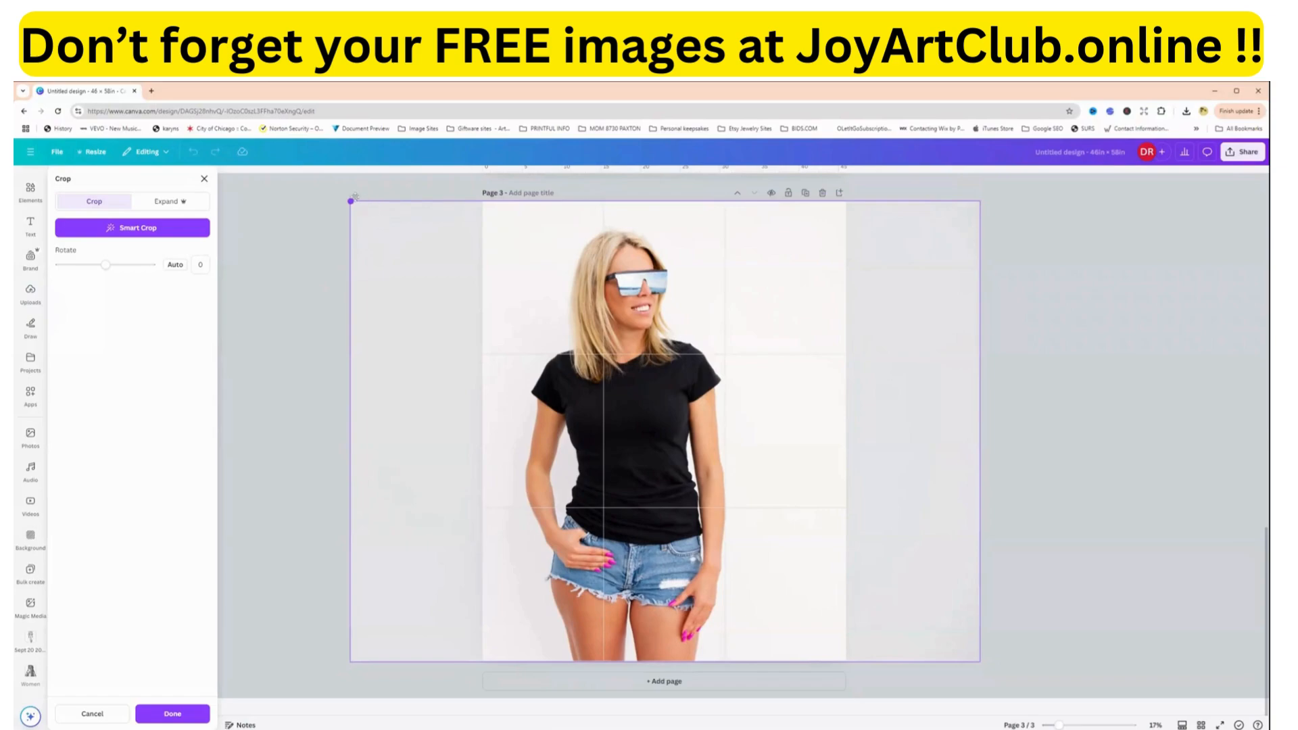
pyautogui.moveTo(351, 201); pyautogui.dragTo(453, 308)
pyautogui.moveTo(476, 265); pyautogui.dragTo(240, 122)
pyautogui.moveTo(575, 315); pyautogui.dragTo(677, 395)
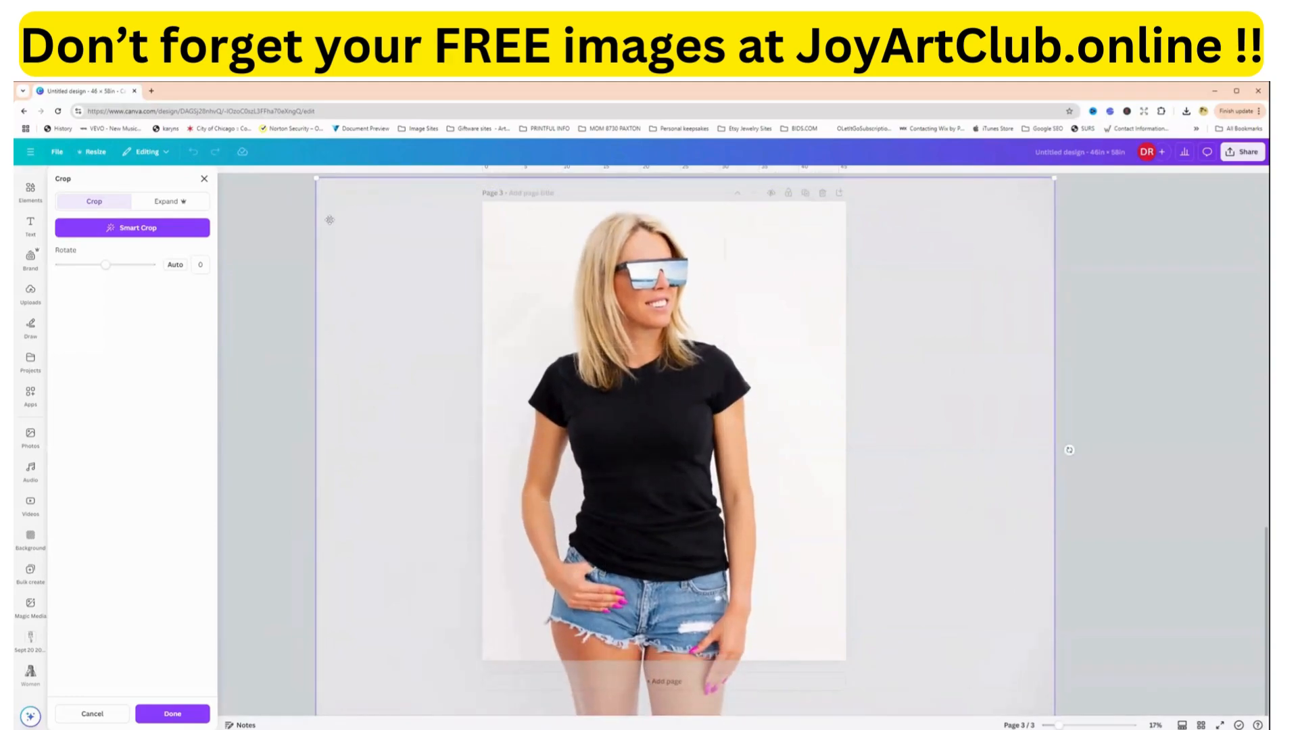
pyautogui.moveTo(315, 179); pyautogui.dragTo(202, 142)
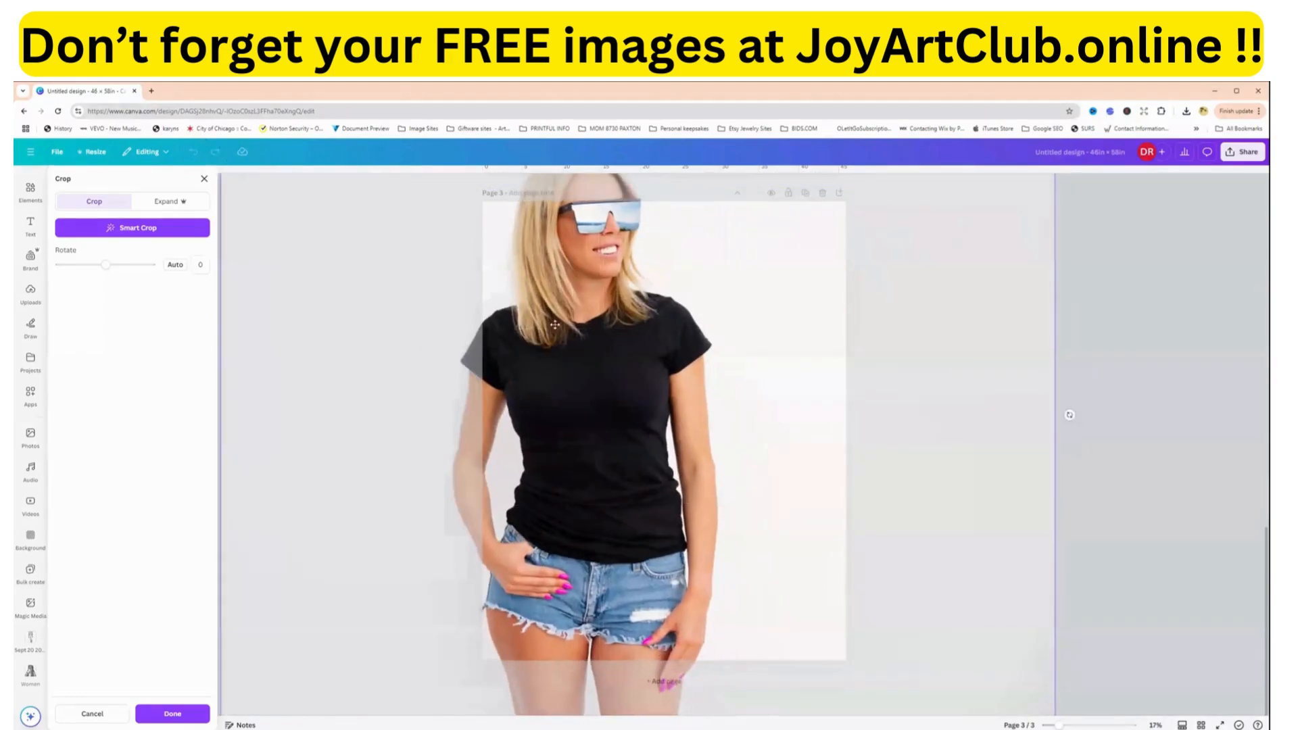
pyautogui.moveTo(569, 334); pyautogui.dragTo(1064, 369)
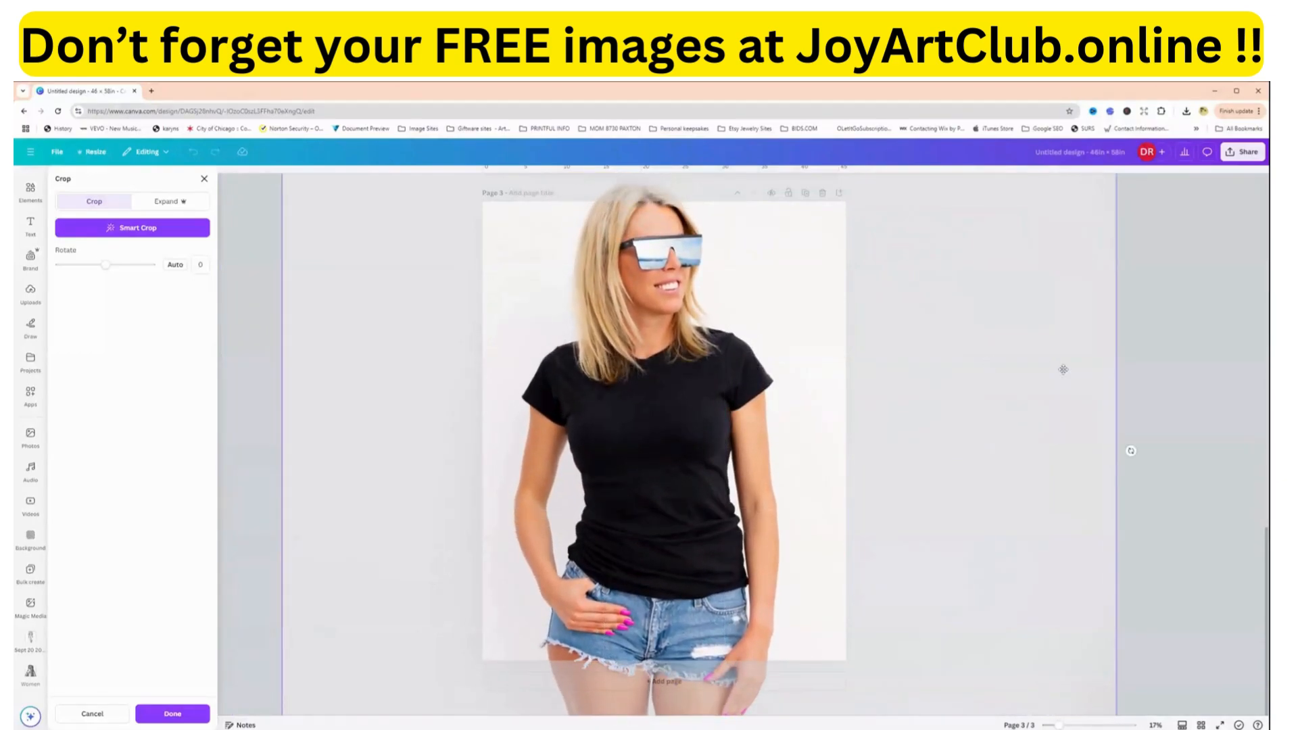
pyautogui.click(1142, 385)
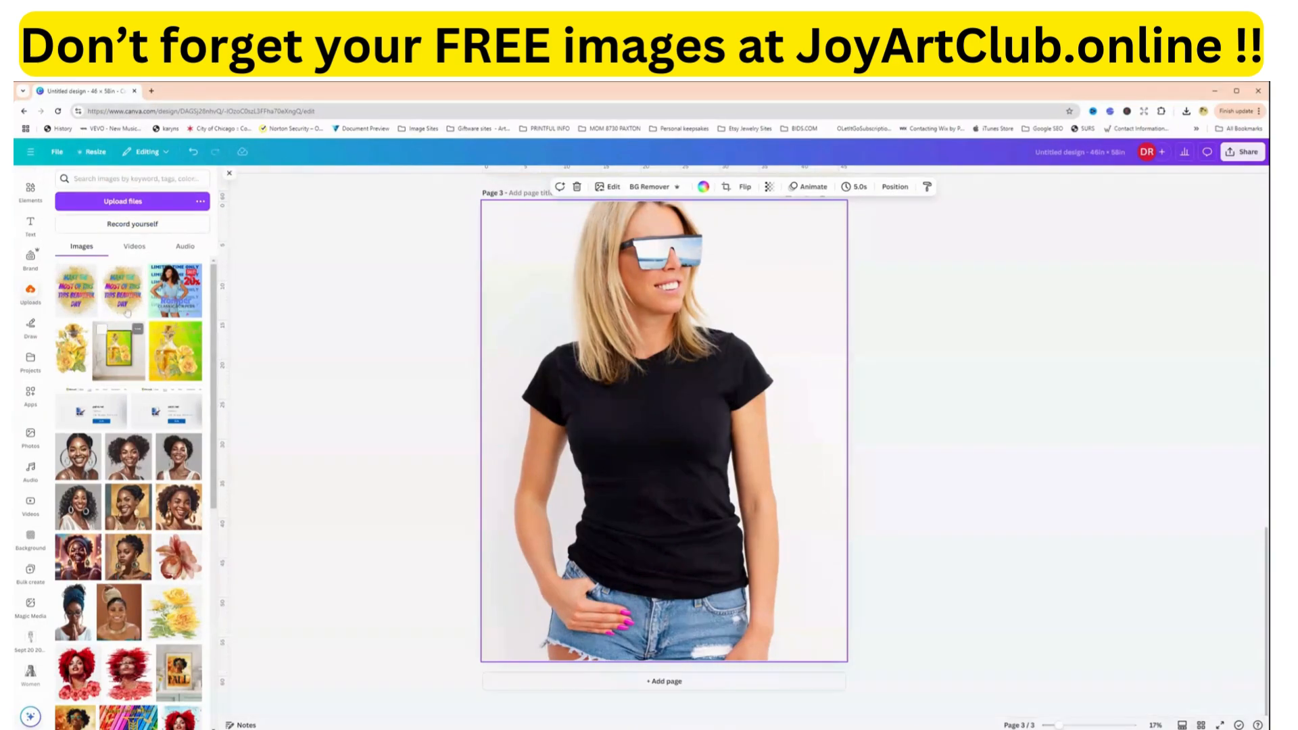
pyautogui.moveTo(64, 305)
pyautogui.click(119, 304)
pyautogui.moveTo(676, 478); pyautogui.dragTo(676, 515)
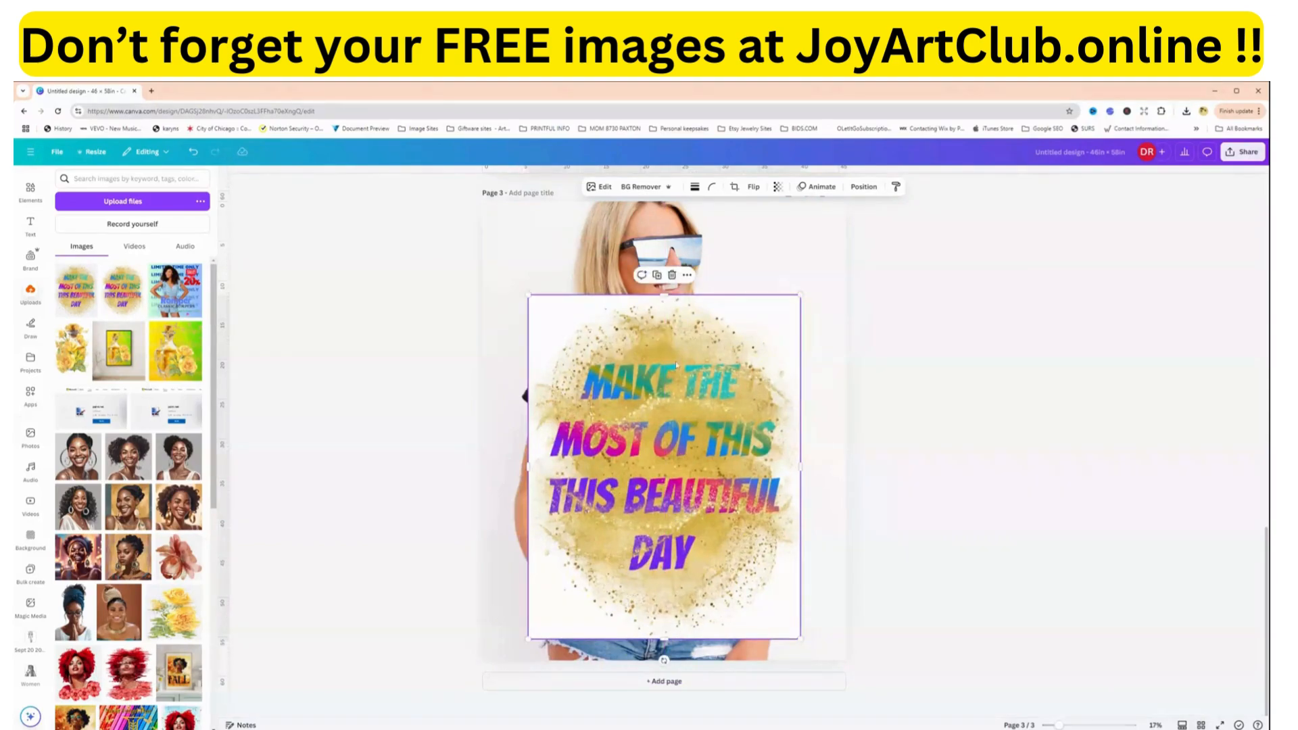
pyautogui.click(672, 276)
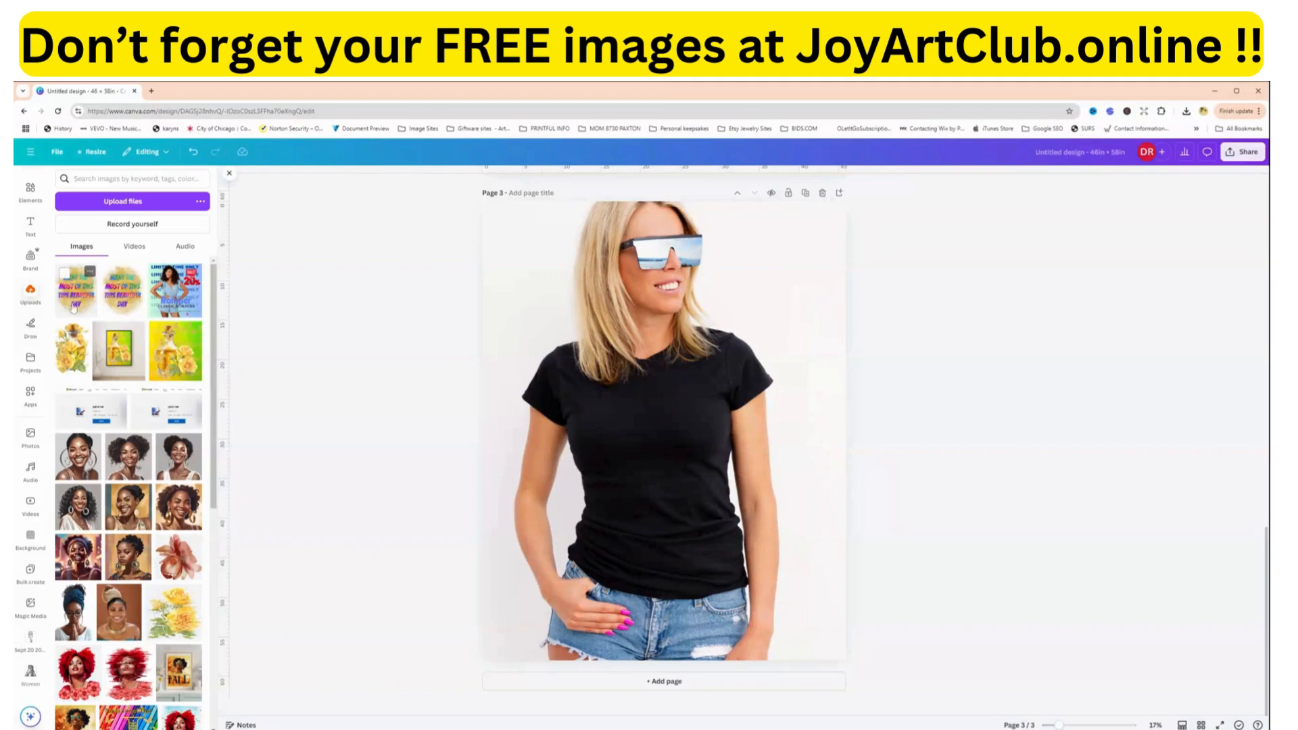
# Add the transparent "Make the most of this this beautiful day" image to page 3 and shrink it to fit the T-shirt front.
pyautogui.click(73, 308)
pyautogui.moveTo(595, 456); pyautogui.dragTo(651, 487)
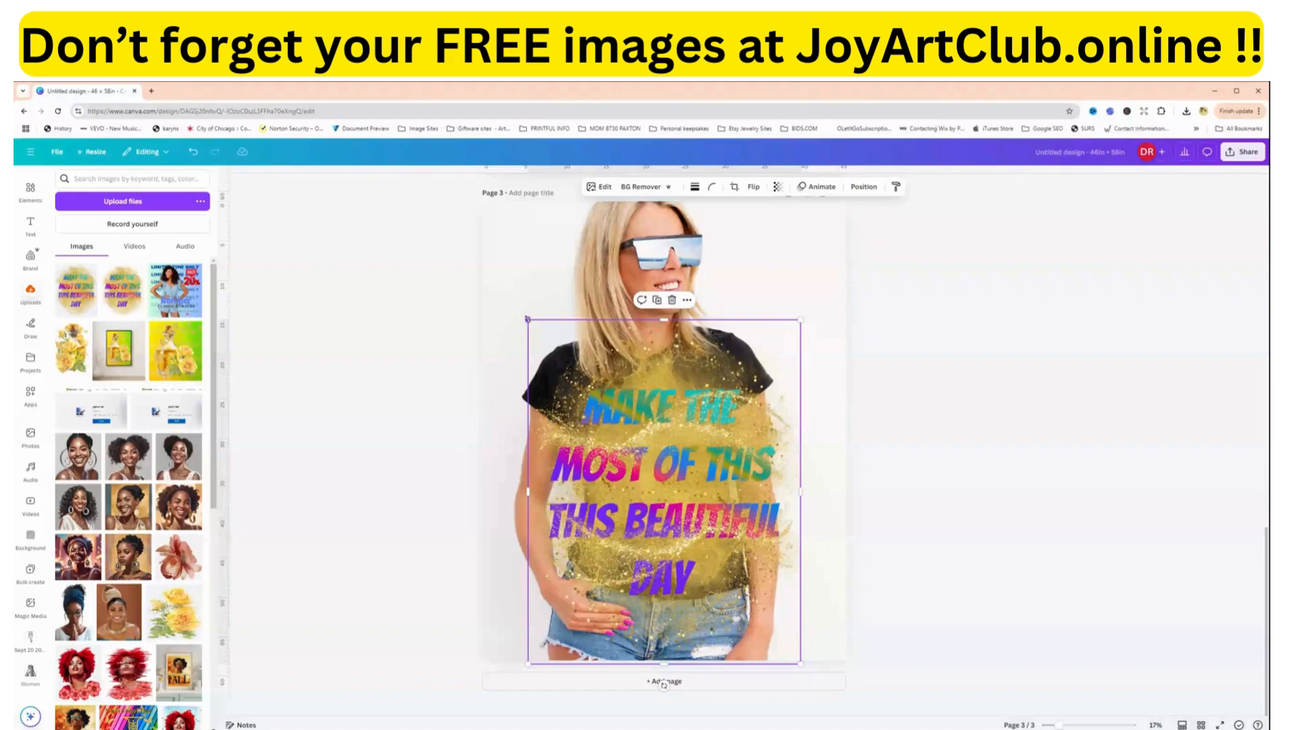
pyautogui.moveTo(528, 319); pyautogui.dragTo(629, 430)
pyautogui.moveTo(711, 528); pyautogui.dragTo(655, 455)
pyautogui.moveTo(569, 370); pyautogui.dragTo(589, 397)
pyautogui.moveTo(689, 469); pyautogui.dragTo(689, 469)
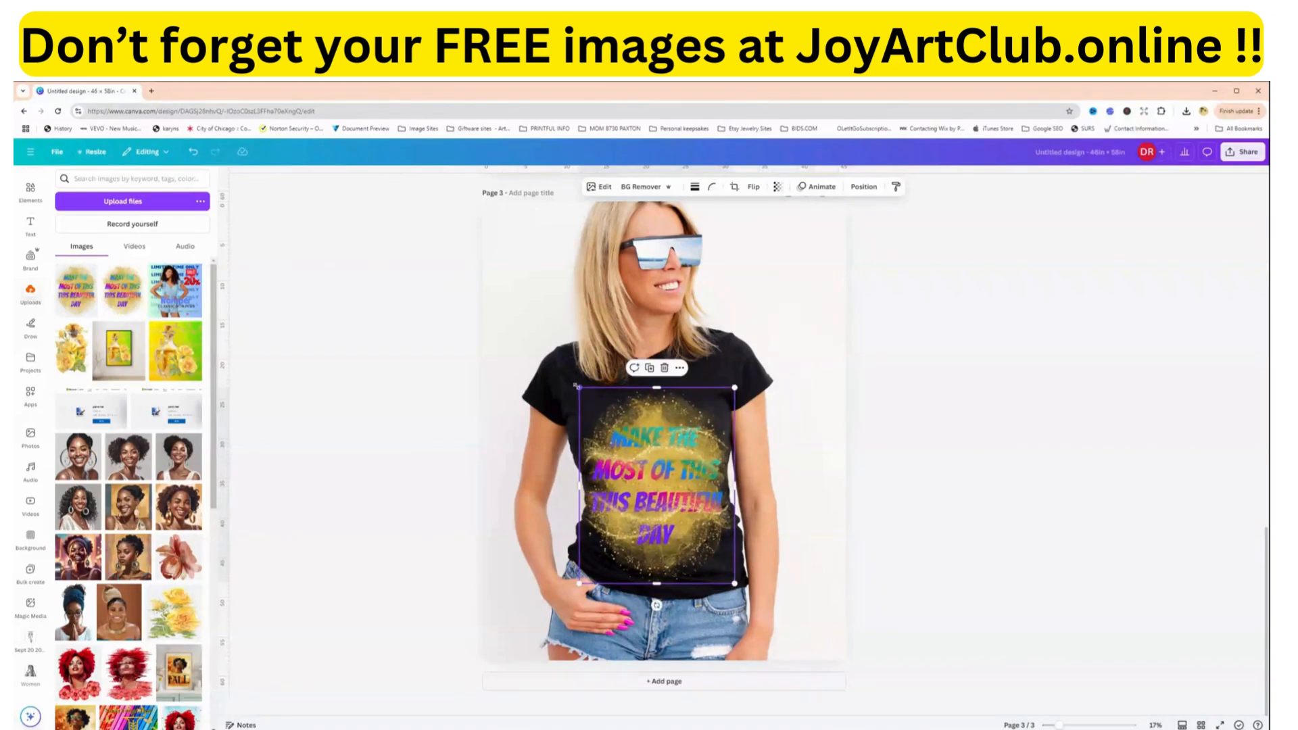
pyautogui.moveTo(579, 387); pyautogui.dragTo(588, 396)
pyautogui.moveTo(657, 459)
pyautogui.mouseDown()
pyautogui.moveTo(654, 446)
pyautogui.moveTo(666, 465)
pyautogui.mouseUp()
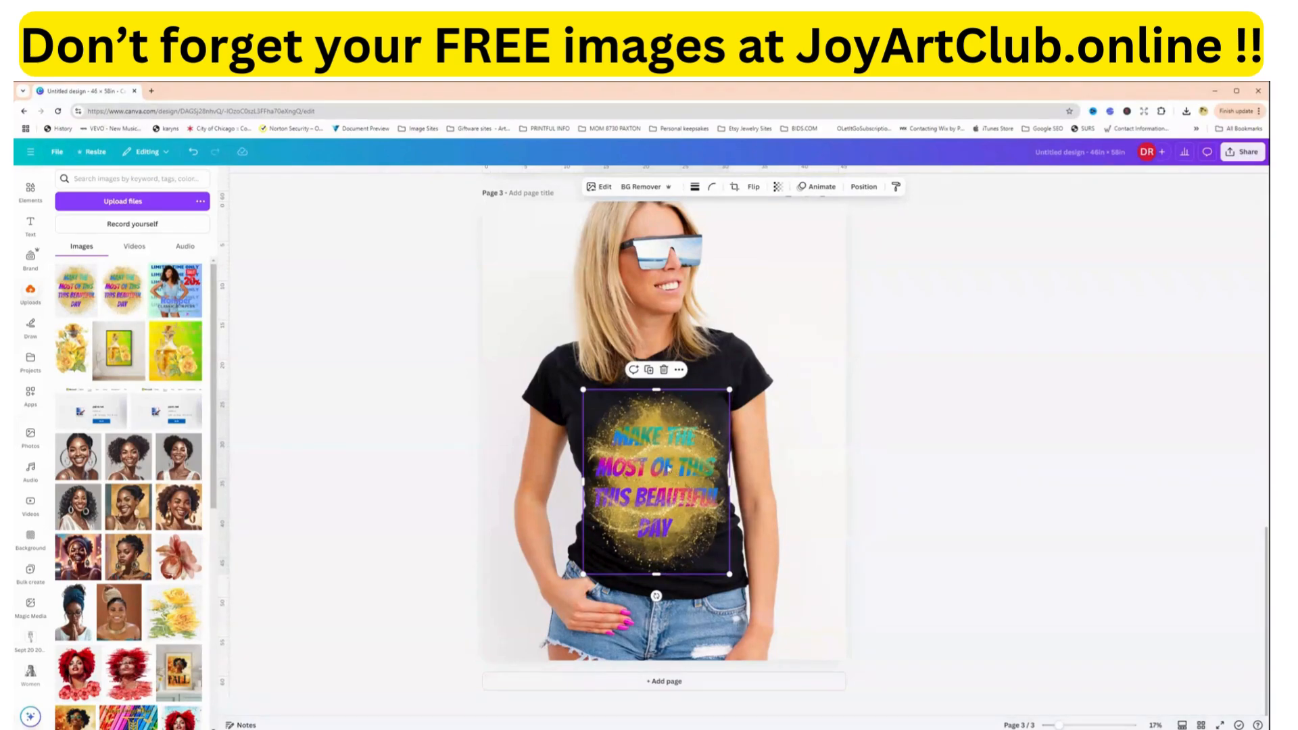
# Tilt the transparent quote image slightly counterclockwise and fine-tune its position on the front of the black T-shirt.
pyautogui.scroll(5, 644, 363)
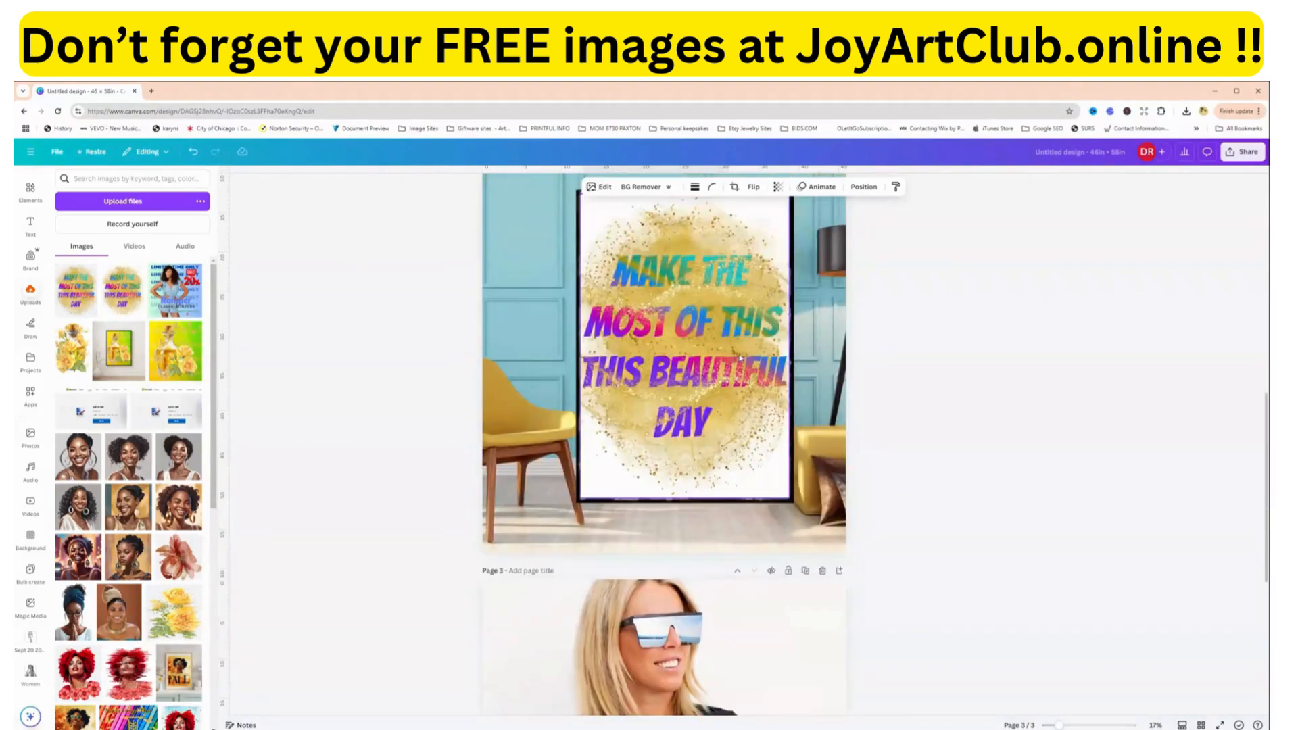
pyautogui.scroll(5, 739, 357)
pyautogui.scroll(-10, 733, 363)
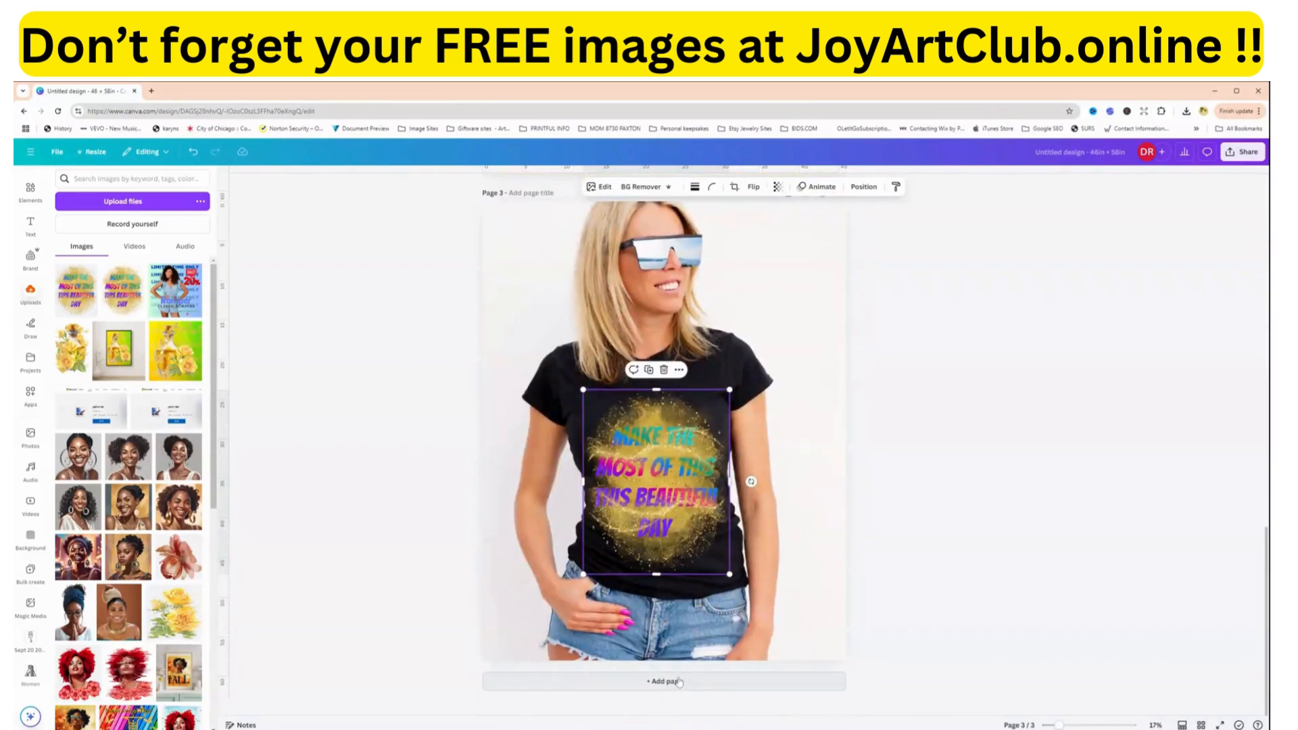
pyautogui.moveTo(638, 442); pyautogui.dragTo(634, 437)
pyautogui.moveTo(651, 592)
pyautogui.mouseDown()
pyautogui.moveTo(684, 611)
pyautogui.moveTo(658, 587)
pyautogui.mouseUp()
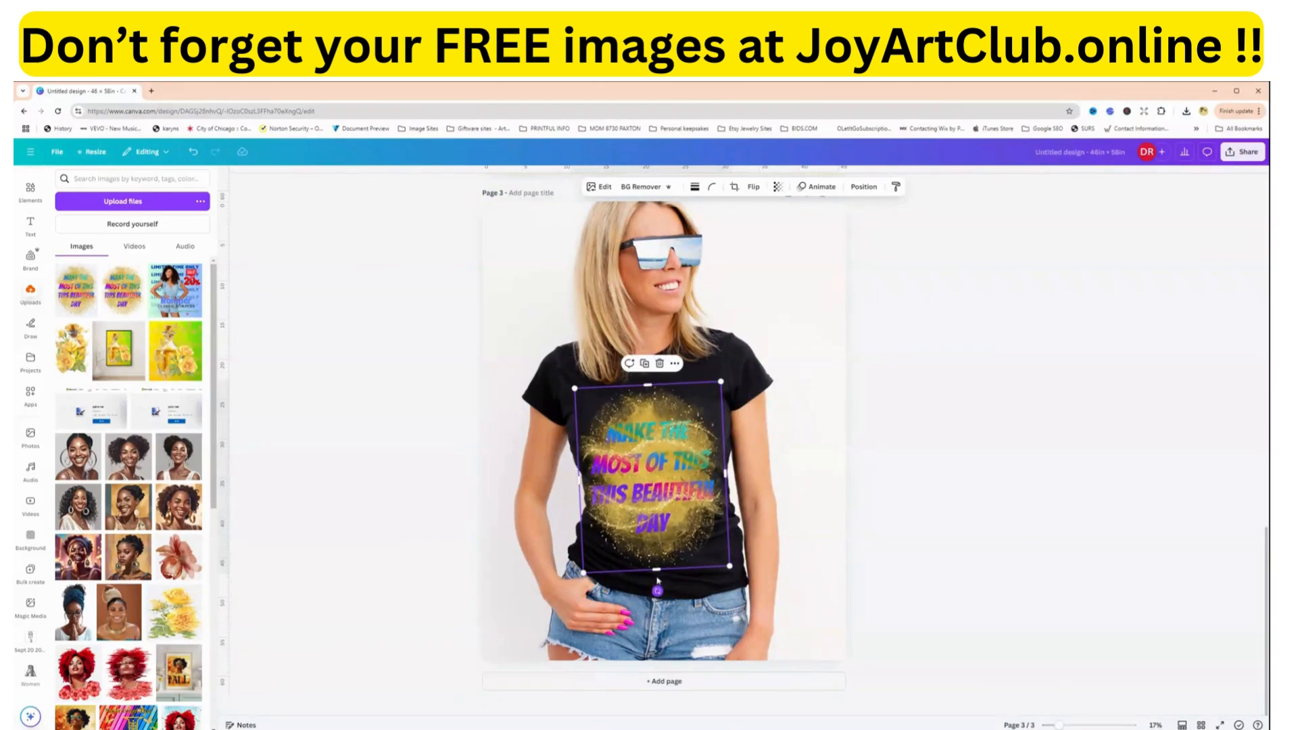
pyautogui.moveTo(657, 524); pyautogui.dragTo(660, 521)
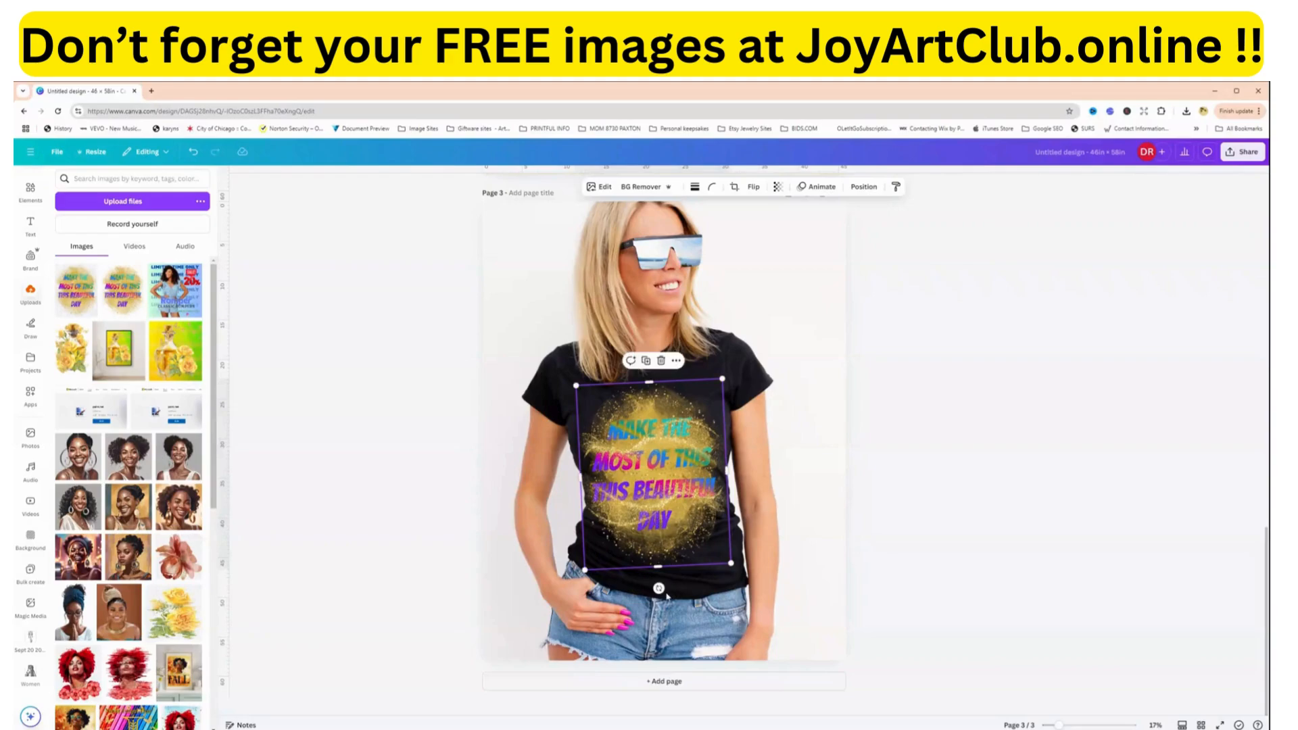
pyautogui.moveTo(662, 591); pyautogui.dragTo(660, 584)
pyautogui.moveTo(658, 529); pyautogui.dragTo(658, 532)
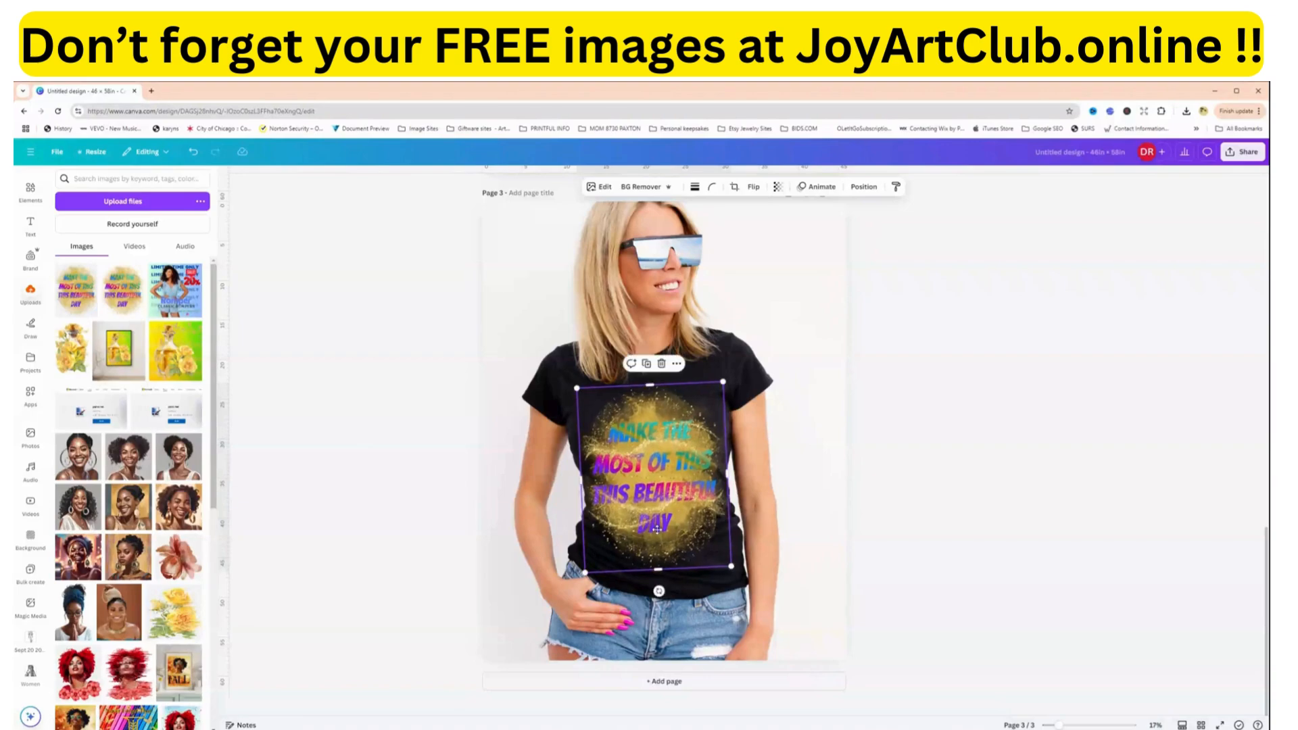
pyautogui.click(811, 494)
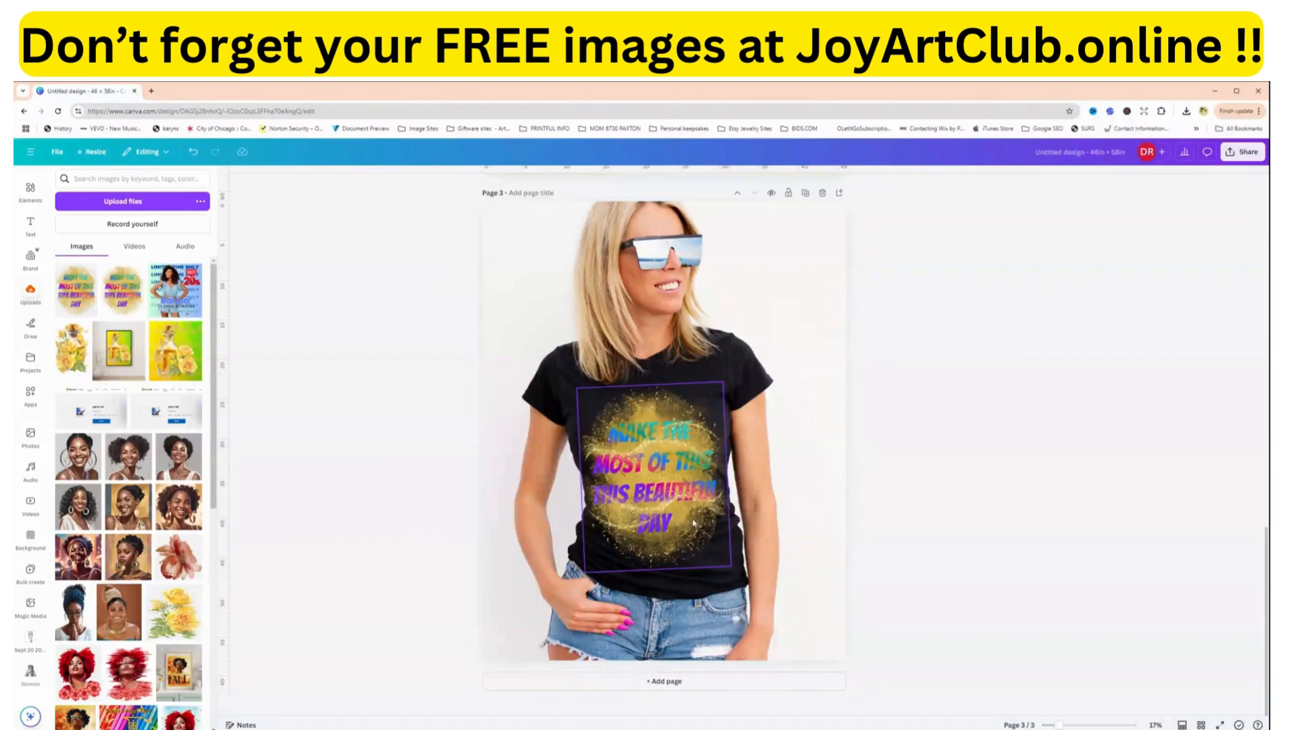
pyautogui.scroll(6, 691, 518)
pyautogui.scroll(2, 691, 518)
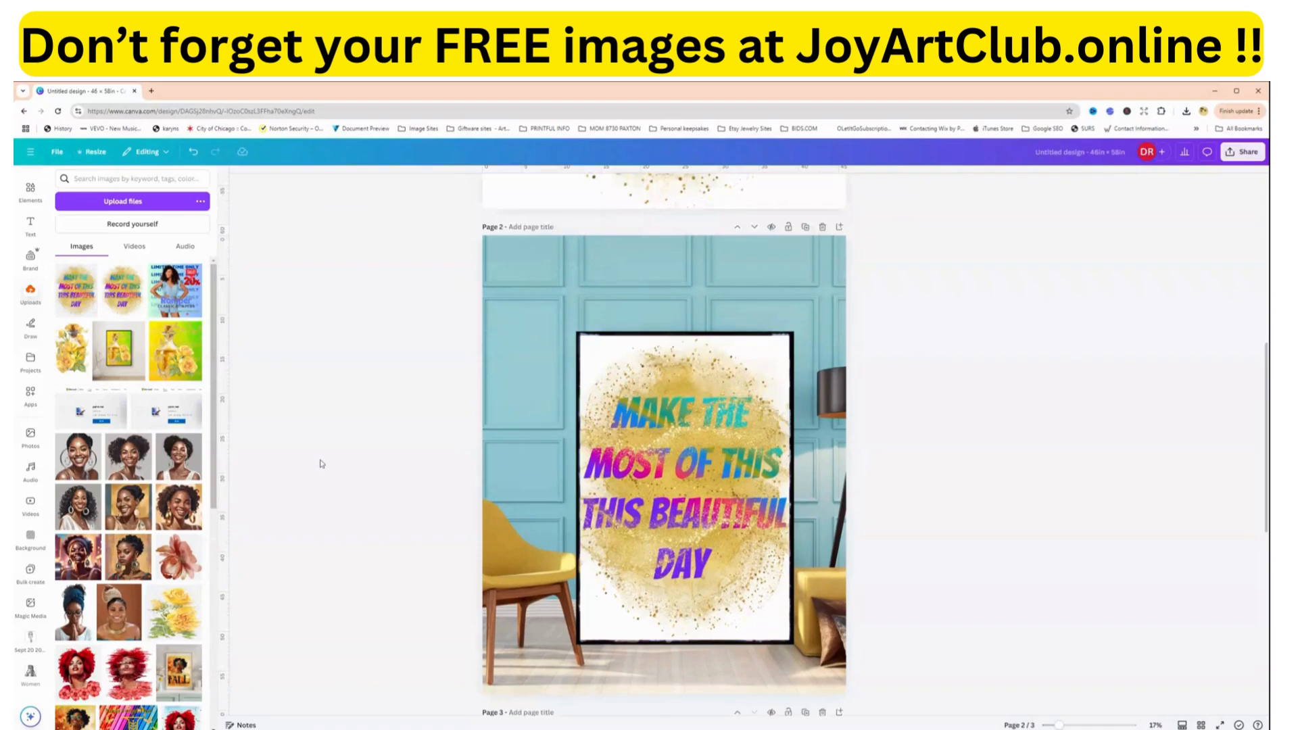